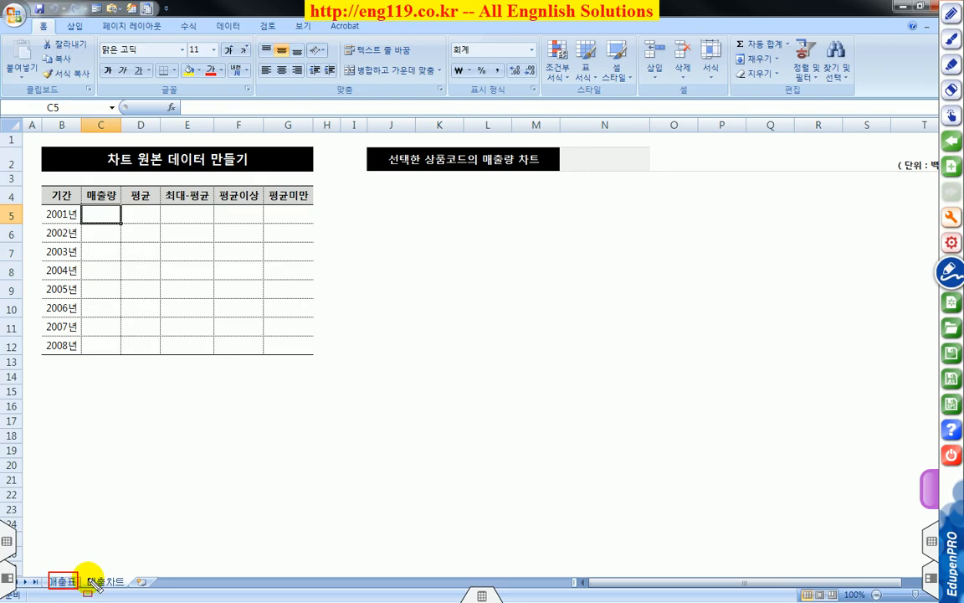
pyautogui.moveTo(143, 471); pyautogui.dragTo(54, 556)
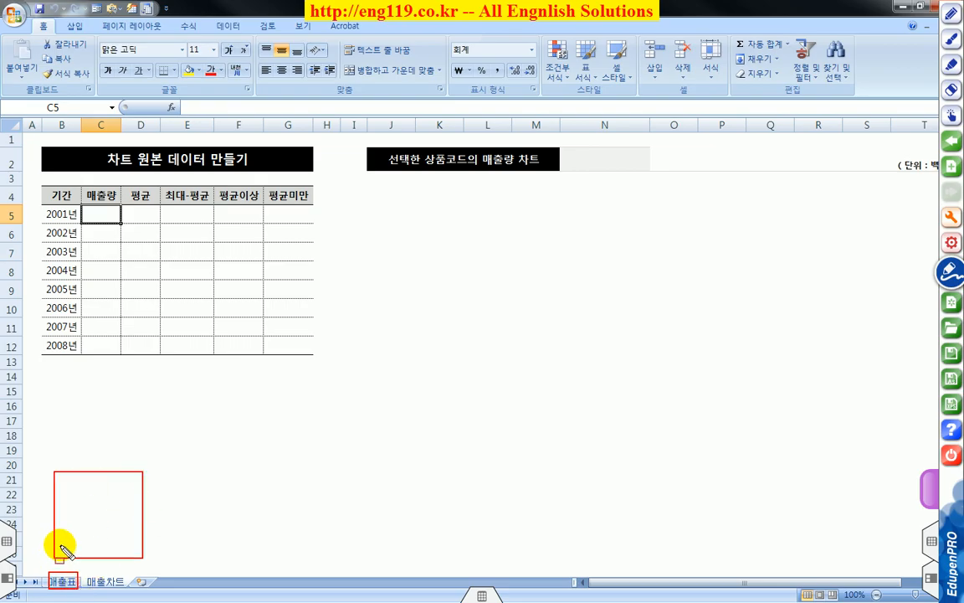
pyautogui.hotkey('ctrl', 'z')
pyautogui.moveTo(129, 496)
pyautogui.mouseDown()
pyautogui.moveTo(67, 569)
pyautogui.moveTo(124, 588)
pyautogui.mouseUp()
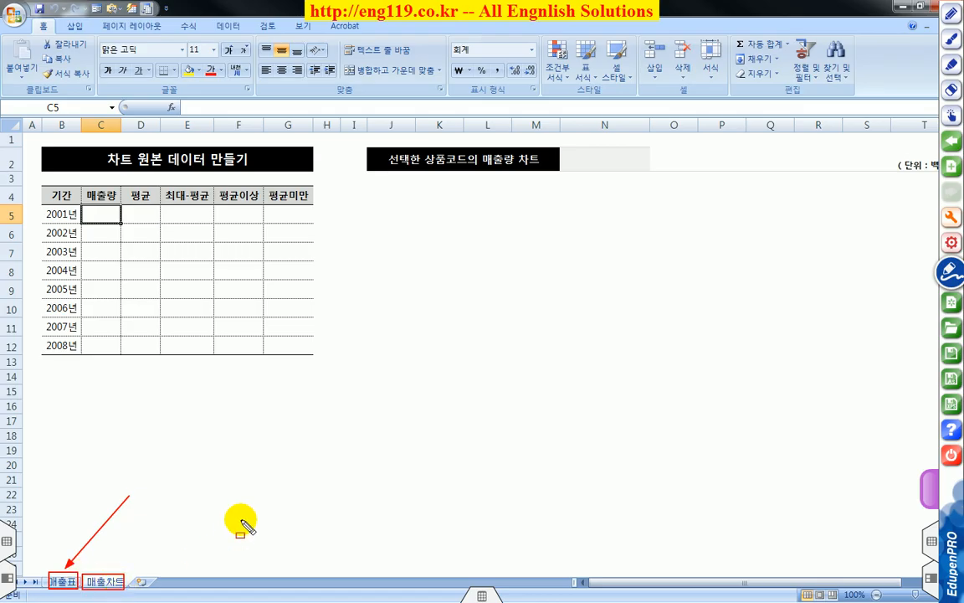
pyautogui.press('Escape')
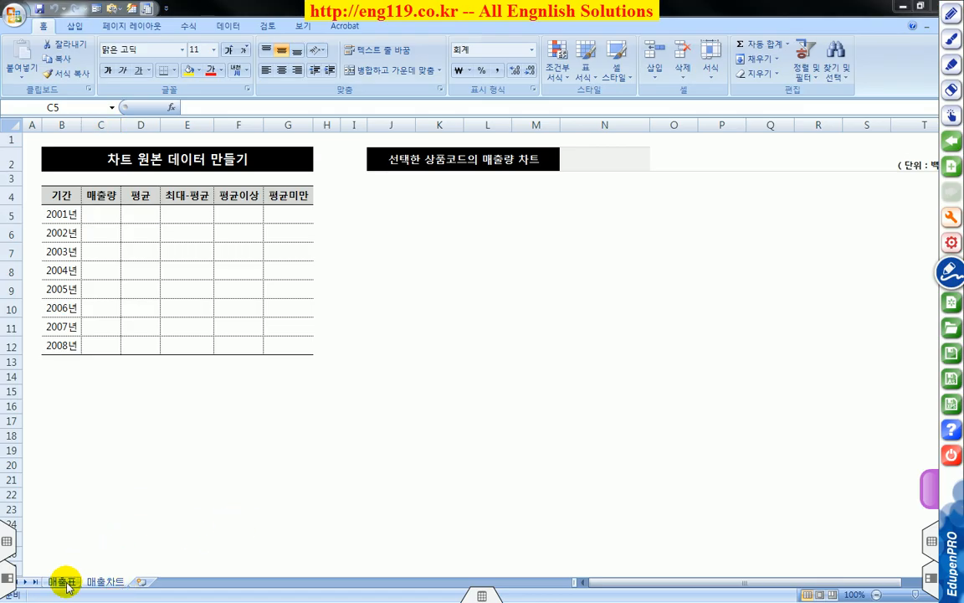
# - Review the product codes, yearly sales columns and averages on the 매출표 sheet
pyautogui.click(64, 582)
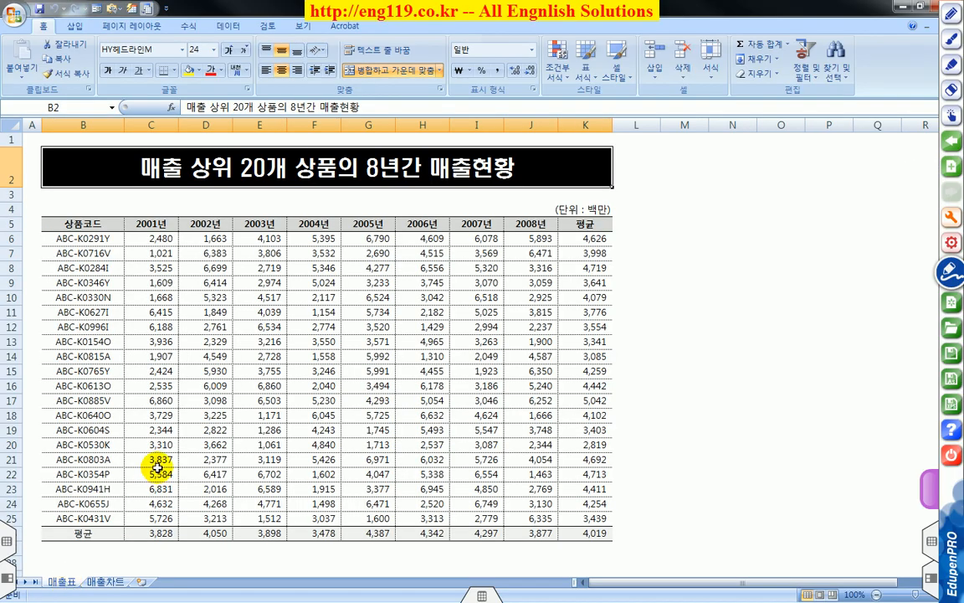
pyautogui.moveTo(47, 217)
pyautogui.mouseDown()
pyautogui.moveTo(117, 336)
pyautogui.moveTo(121, 538)
pyautogui.mouseUp()
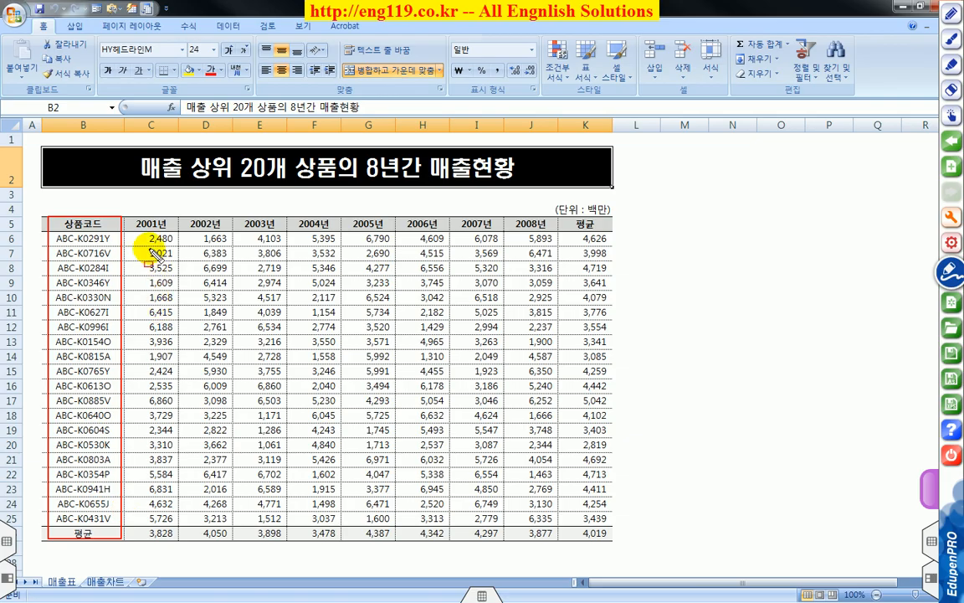
pyautogui.moveTo(130, 217); pyautogui.dragTo(600, 231)
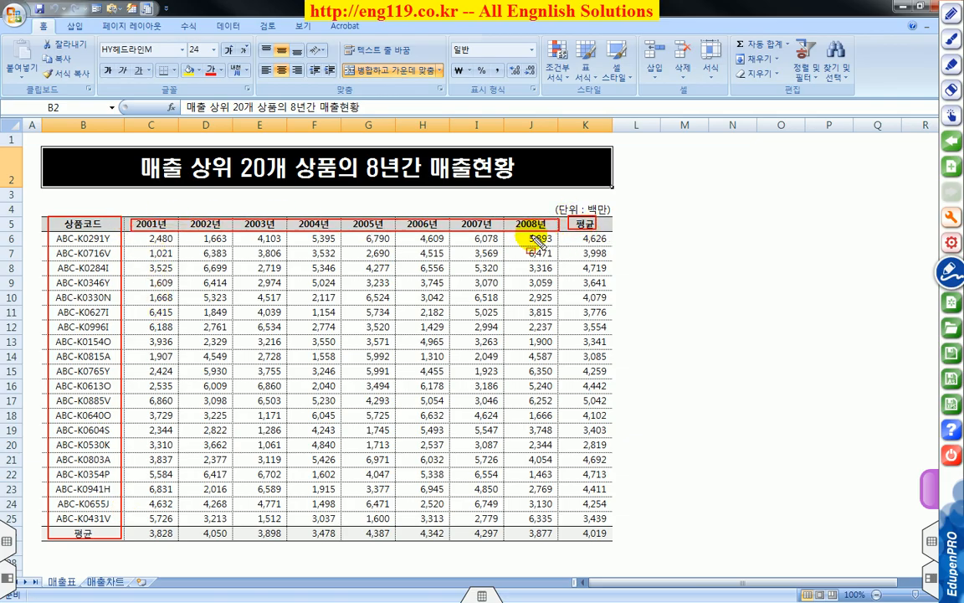
pyautogui.moveTo(136, 231)
pyautogui.mouseDown()
pyautogui.moveTo(414, 340)
pyautogui.moveTo(601, 508)
pyautogui.moveTo(600, 526)
pyautogui.mouseUp()
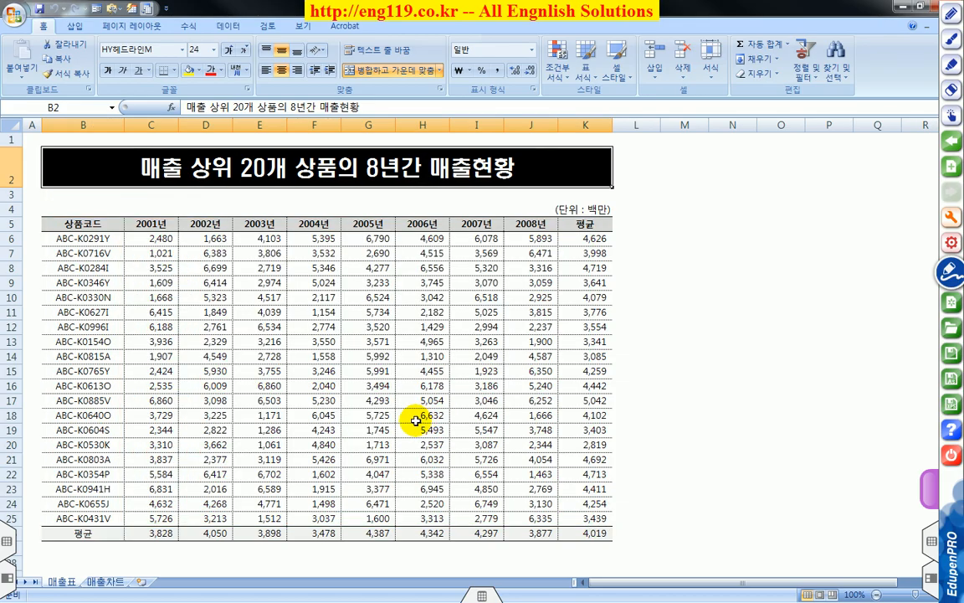
# - Examine the product code selection cell N2 and the empty chart source table on the 매출차트 sheet
pyautogui.click(106, 581)
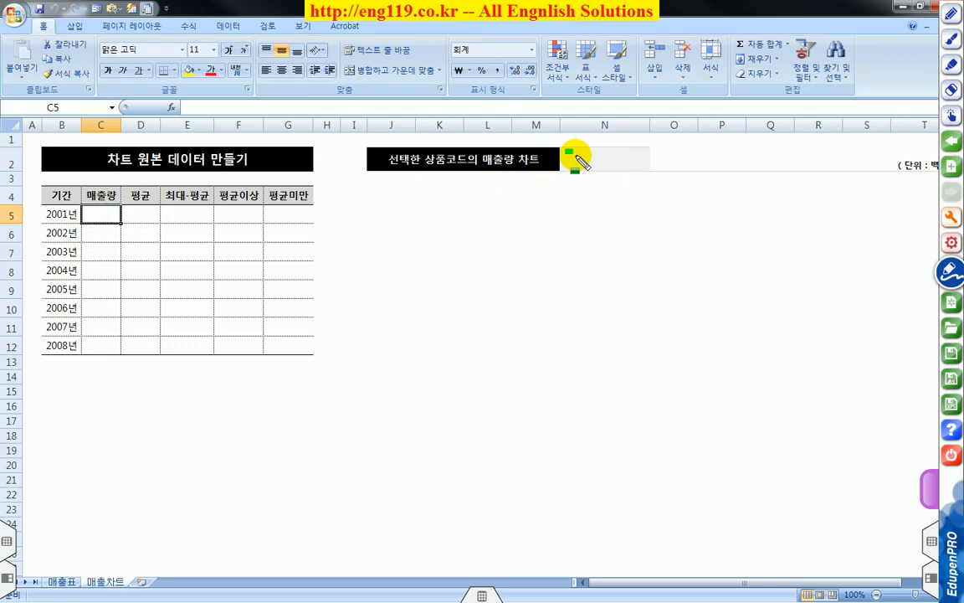
pyautogui.moveTo(566, 159); pyautogui.dragTo(647, 161)
pyautogui.moveTo(567, 149); pyautogui.dragTo(646, 169)
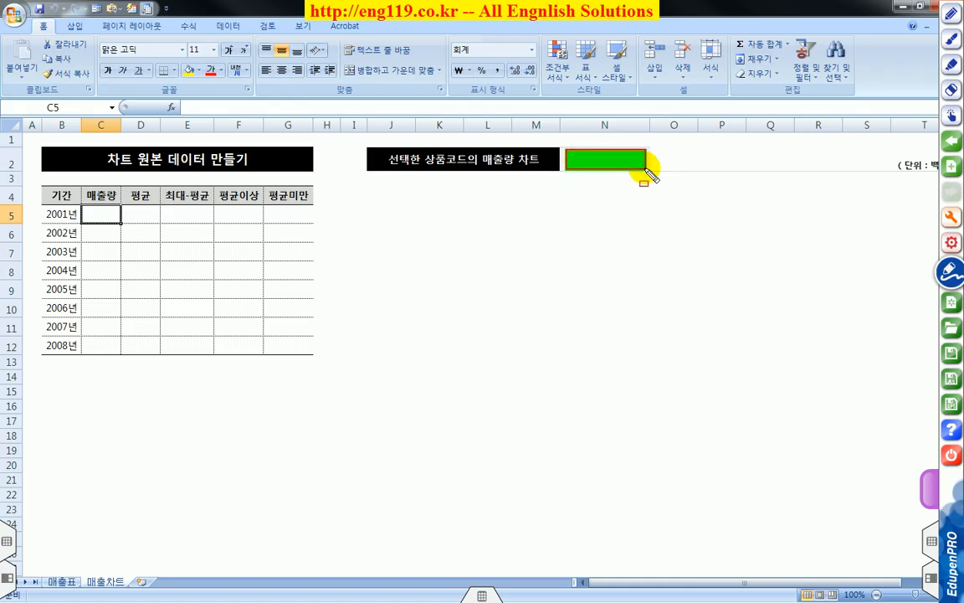
pyautogui.moveTo(604, 162)
pyautogui.mouseDown()
pyautogui.moveTo(435, 189)
pyautogui.moveTo(109, 201)
pyautogui.moveTo(101, 214)
pyautogui.moveTo(269, 243)
pyautogui.moveTo(309, 297)
pyautogui.moveTo(313, 355)
pyautogui.mouseUp()
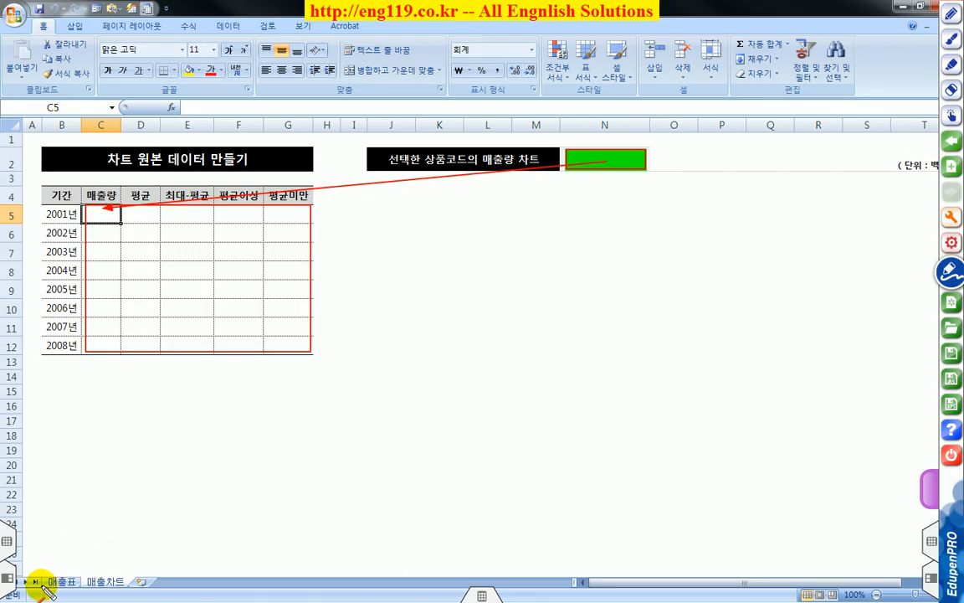
pyautogui.moveTo(55, 579)
pyautogui.mouseDown()
pyautogui.moveTo(94, 434)
pyautogui.moveTo(97, 346)
pyautogui.moveTo(104, 356)
pyautogui.mouseUp()
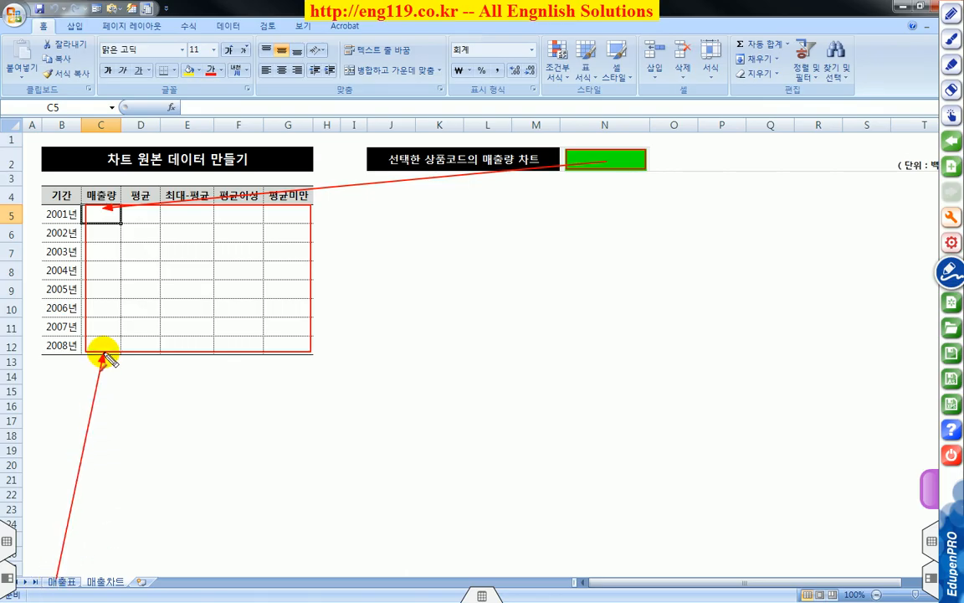
pyautogui.moveTo(43, 369)
pyautogui.mouseDown()
pyautogui.moveTo(270, 441)
pyautogui.moveTo(634, 527)
pyautogui.moveTo(654, 565)
pyautogui.mouseUp()
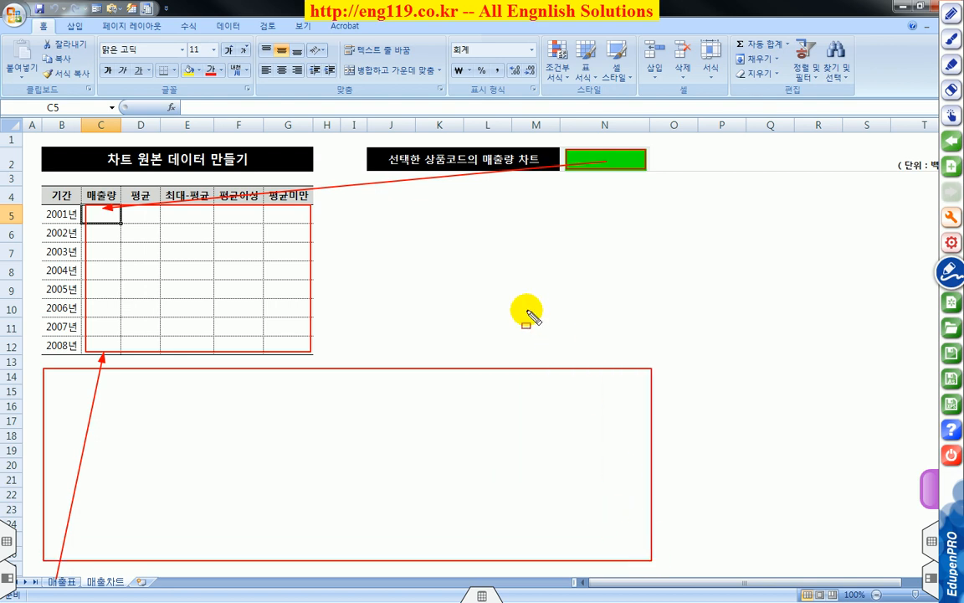
pyautogui.rightClick(506, 301)
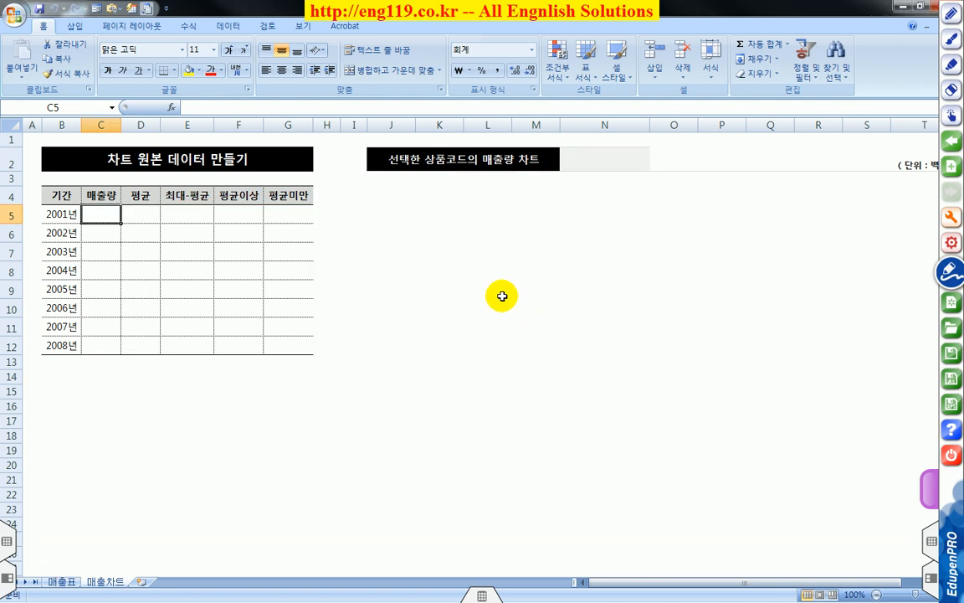
pyautogui.moveTo(381, 149)
pyautogui.mouseDown()
pyautogui.moveTo(476, 167)
pyautogui.moveTo(649, 170)
pyautogui.moveTo(646, 159)
pyautogui.mouseUp()
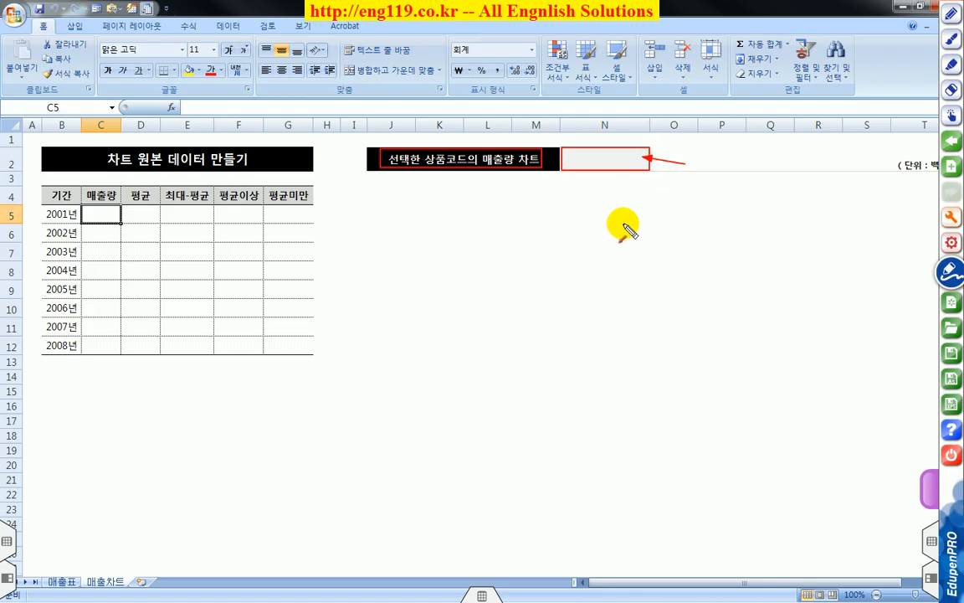
pyautogui.rightClick(607, 166)
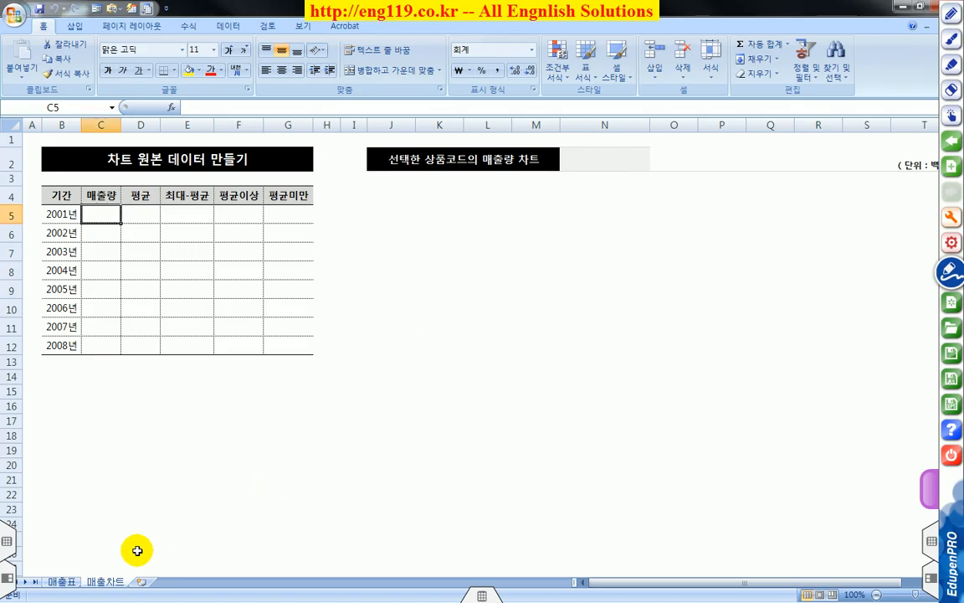
# - Name the product code range B6:B25 on the 매출표 sheet 상품코드
pyautogui.click(65, 582)
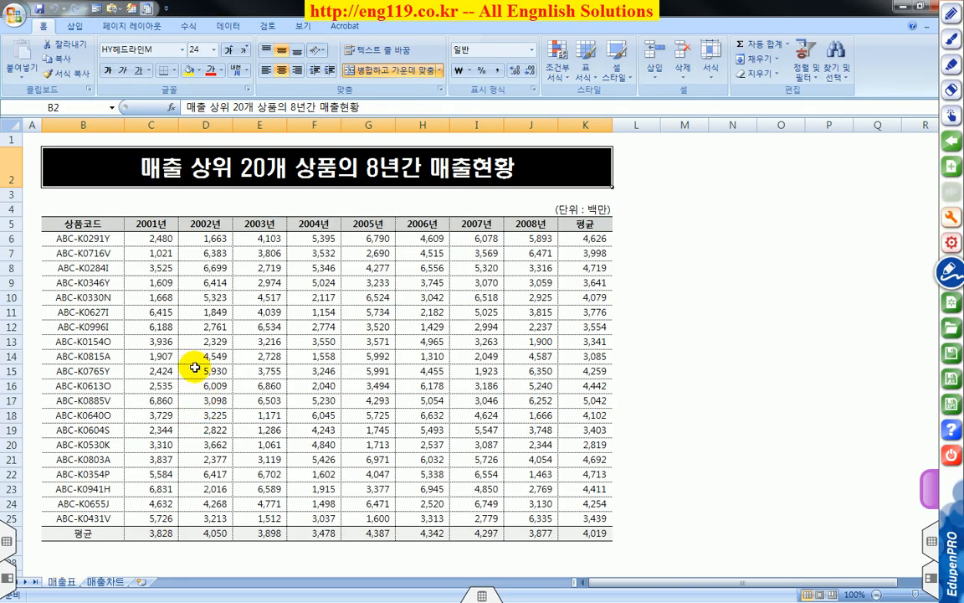
pyautogui.moveTo(100, 237); pyautogui.dragTo(104, 512)
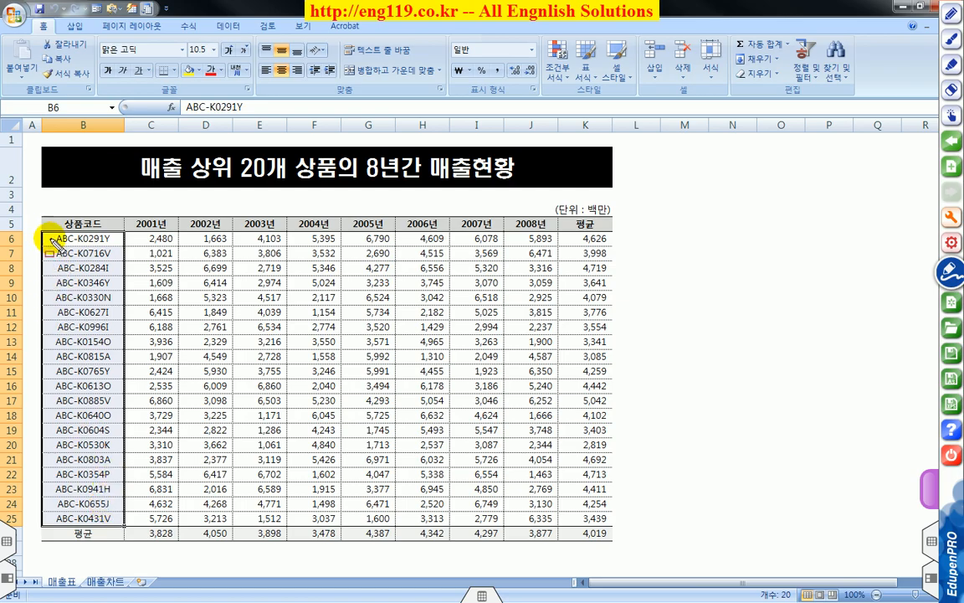
pyautogui.moveTo(42, 232)
pyautogui.mouseDown()
pyautogui.moveTo(129, 366)
pyautogui.moveTo(124, 526)
pyautogui.mouseUp()
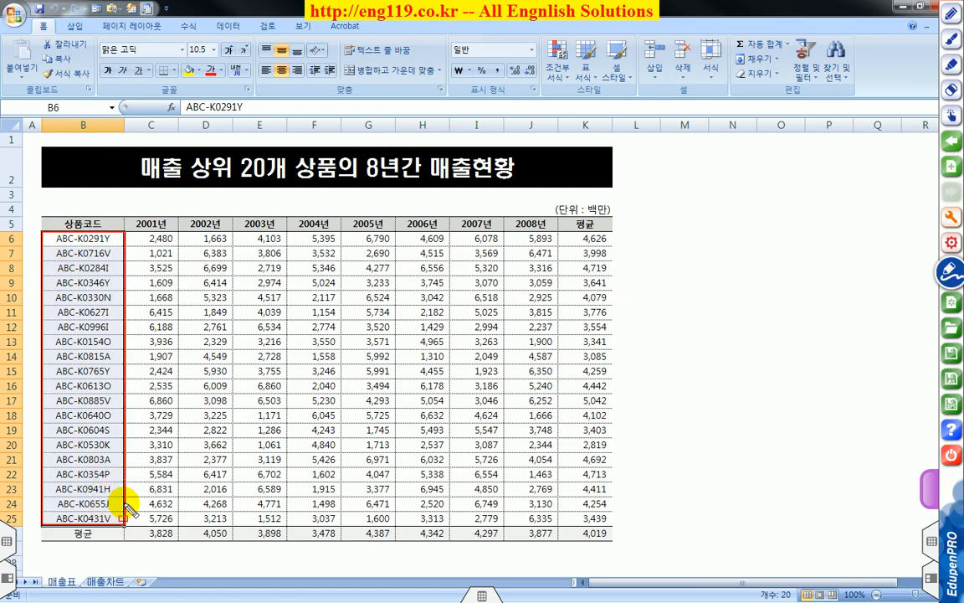
pyautogui.moveTo(86, 241); pyautogui.dragTo(63, 113)
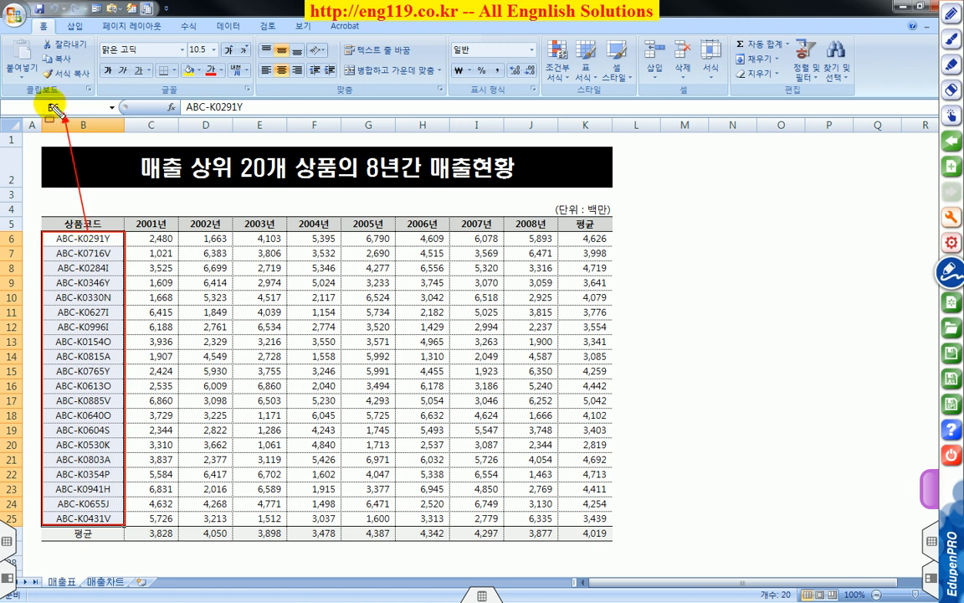
pyautogui.press('Escape')
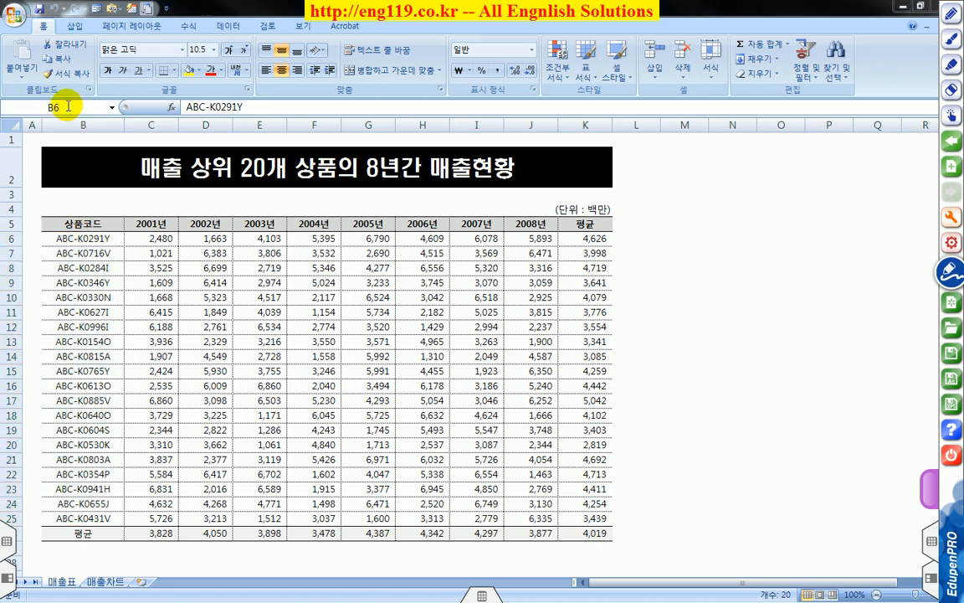
pyautogui.click(73, 108)
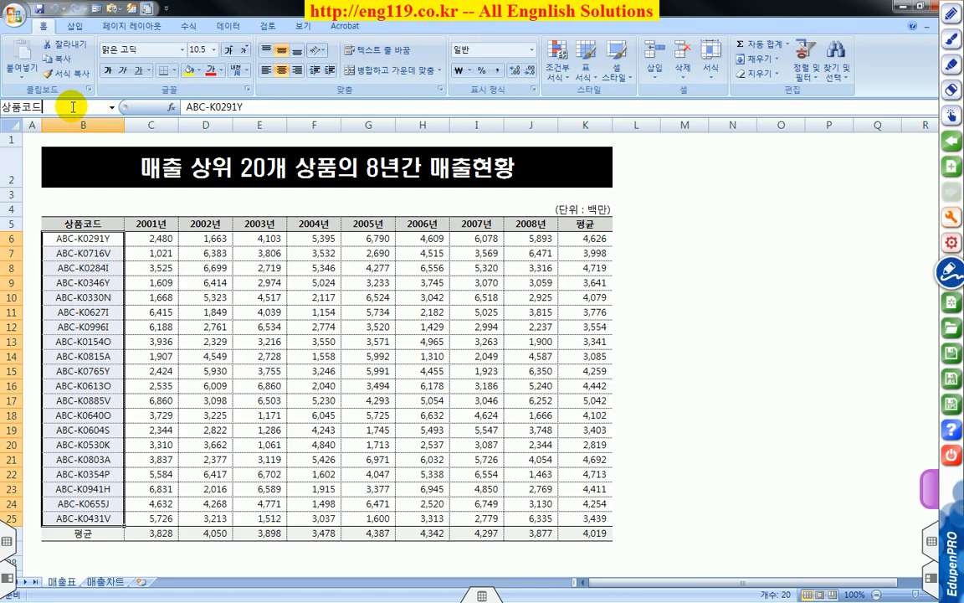
pyautogui.press('Return')
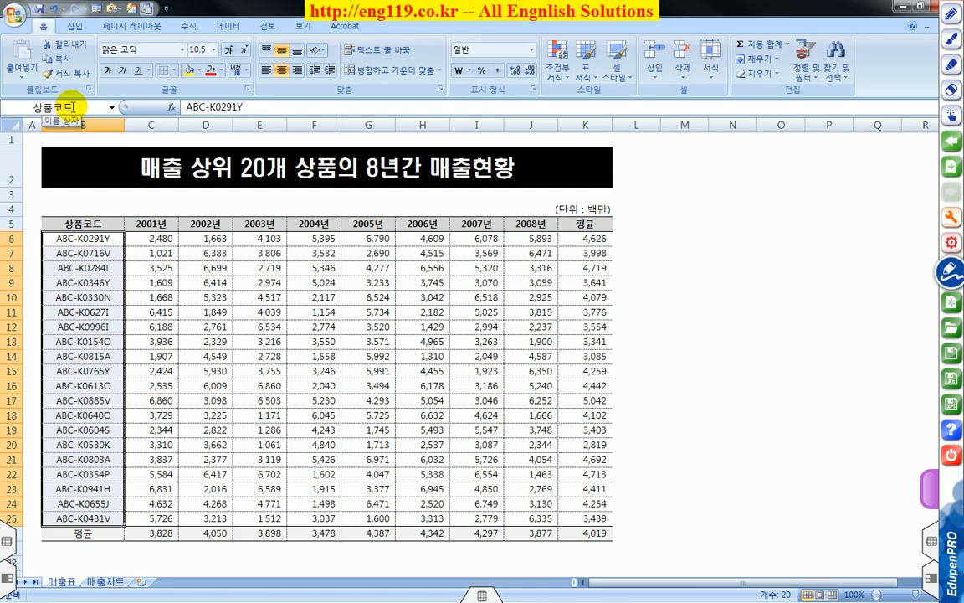
# - Add list (목록) data validation to cell N2 on the 매출차트 sheet, using =상품코드 as the source
pyautogui.click(102, 581)
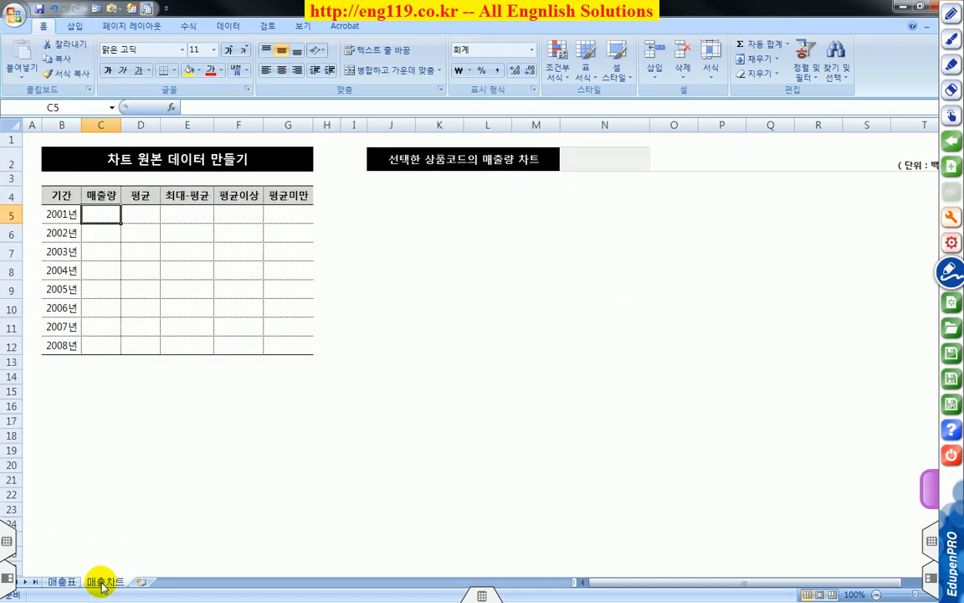
pyautogui.click(593, 158)
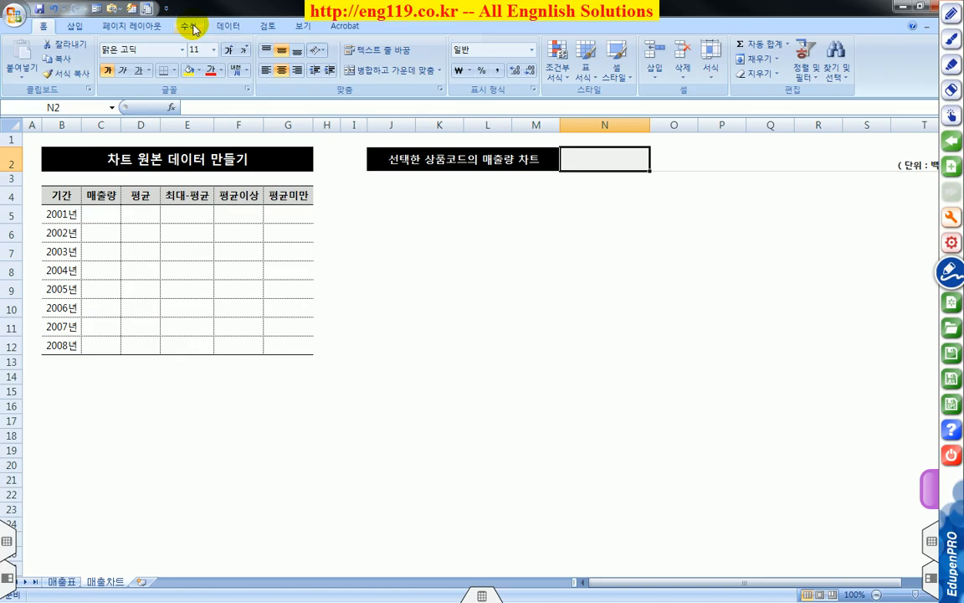
pyautogui.click(229, 27)
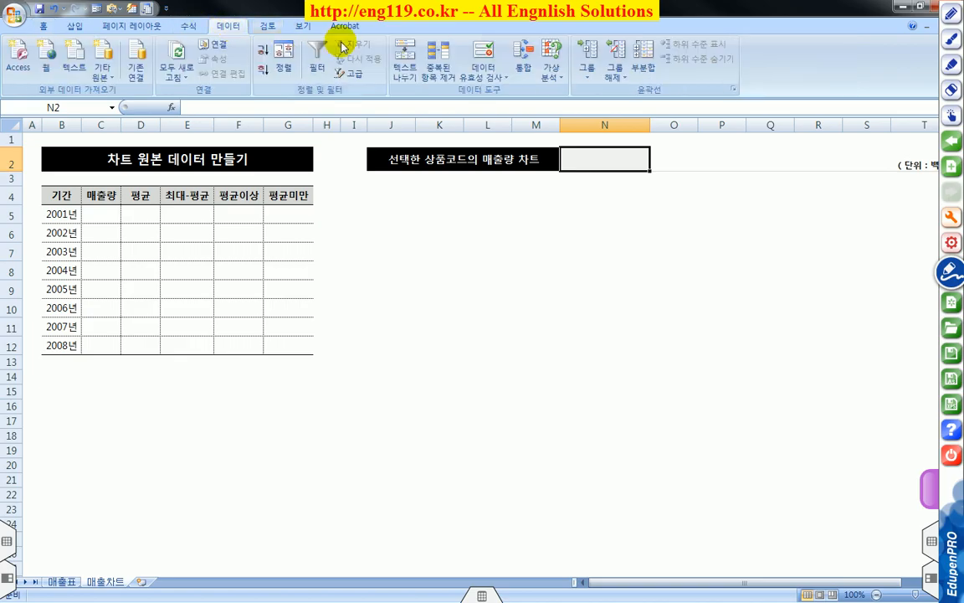
pyautogui.click(480, 59)
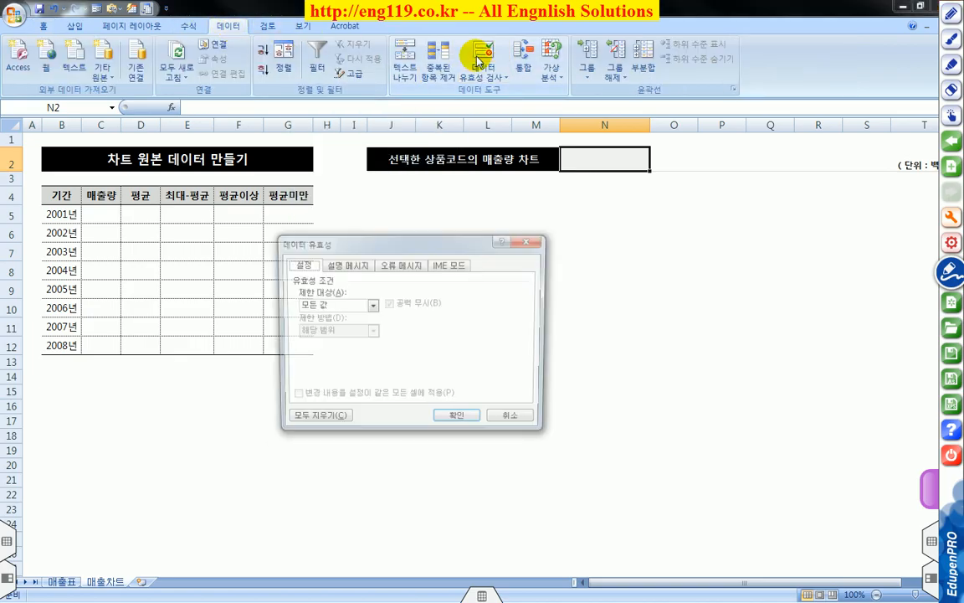
pyautogui.click(371, 306)
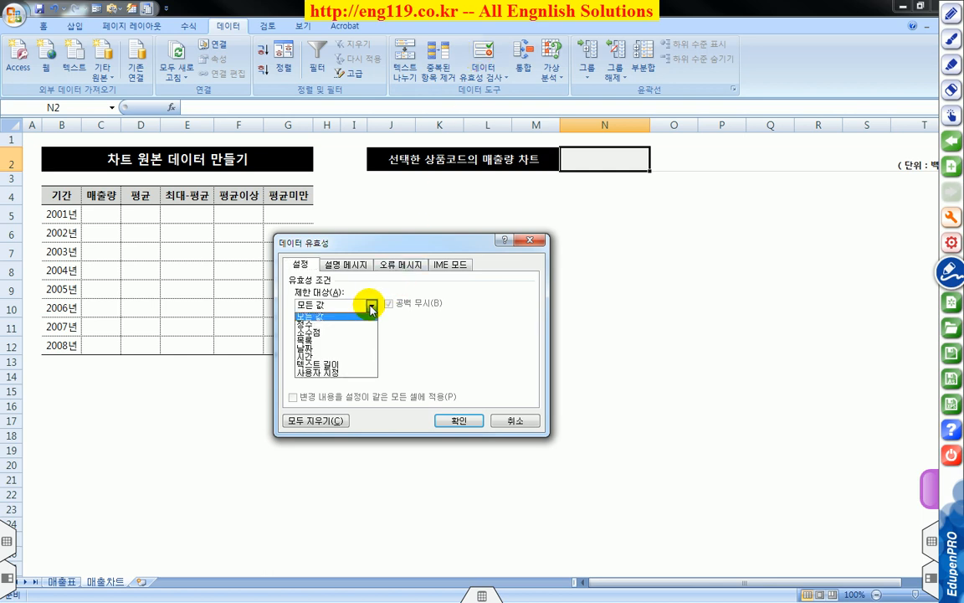
pyautogui.click(328, 340)
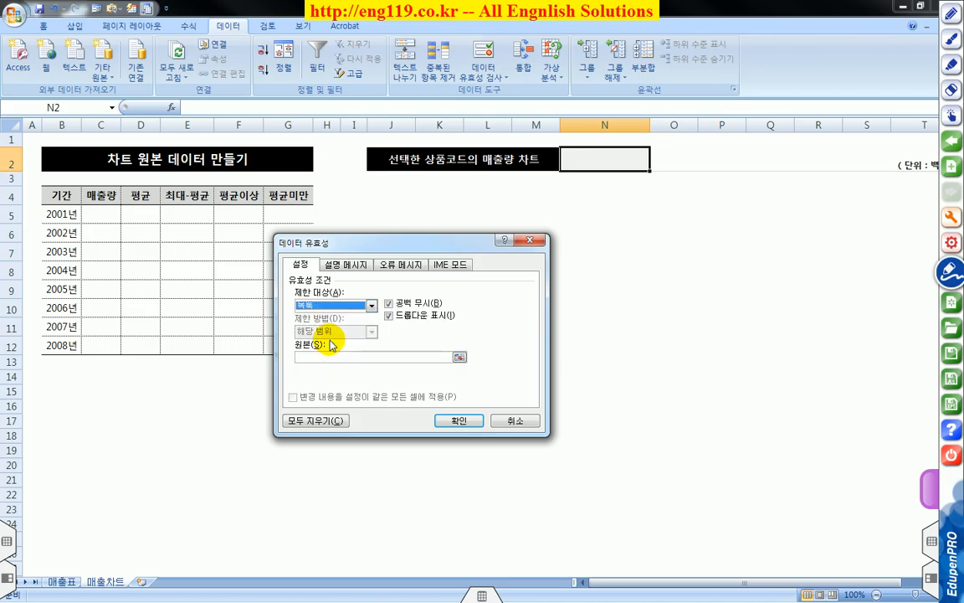
pyautogui.click(328, 359)
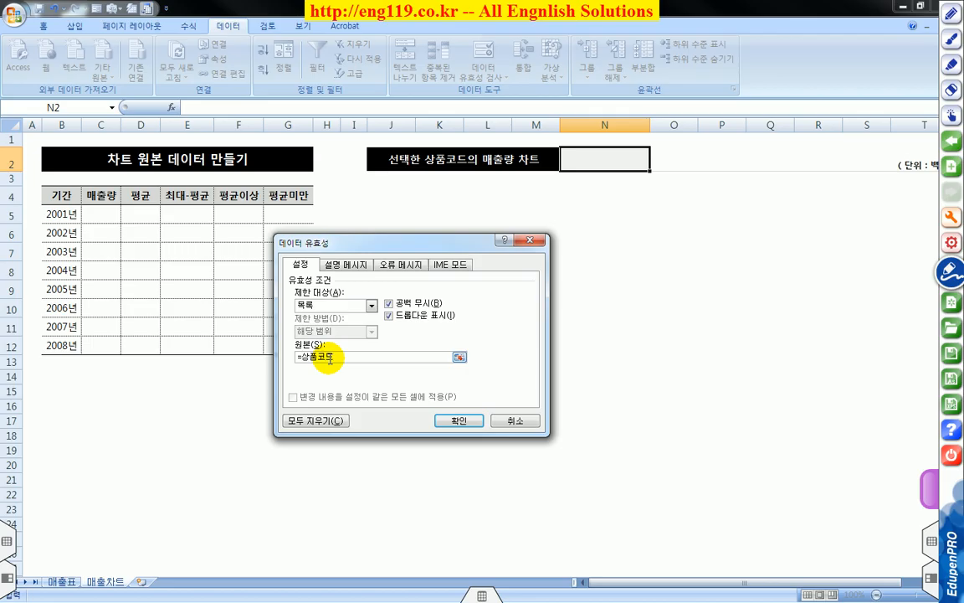
pyautogui.click(452, 420)
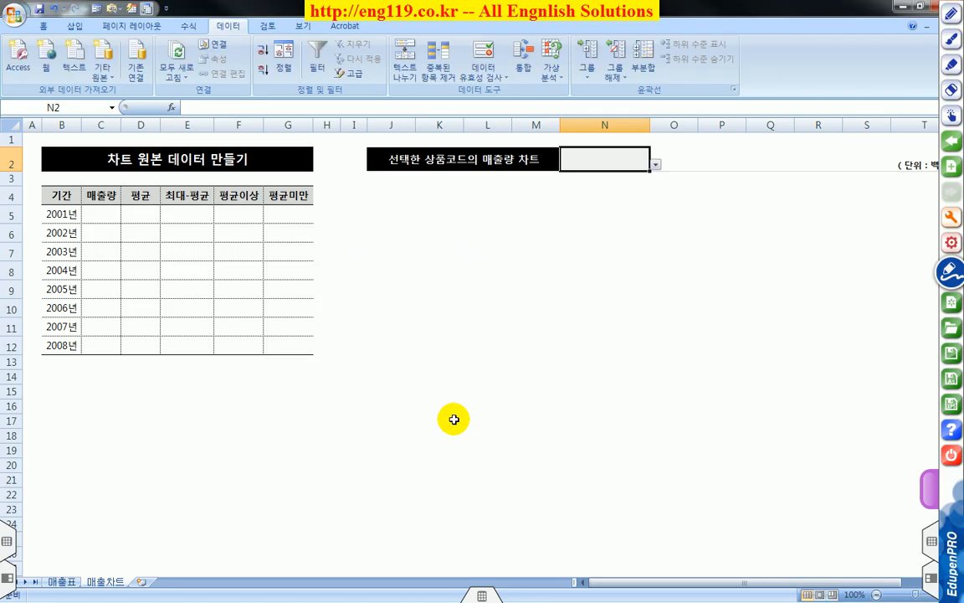
# - Choose product code ABC-K0291Y from the validation list in cell N2
pyautogui.click(656, 165)
pyautogui.moveTo(656, 178)
pyautogui.mouseDown()
pyautogui.moveTo(657, 232)
pyautogui.moveTo(656, 189)
pyautogui.mouseUp()
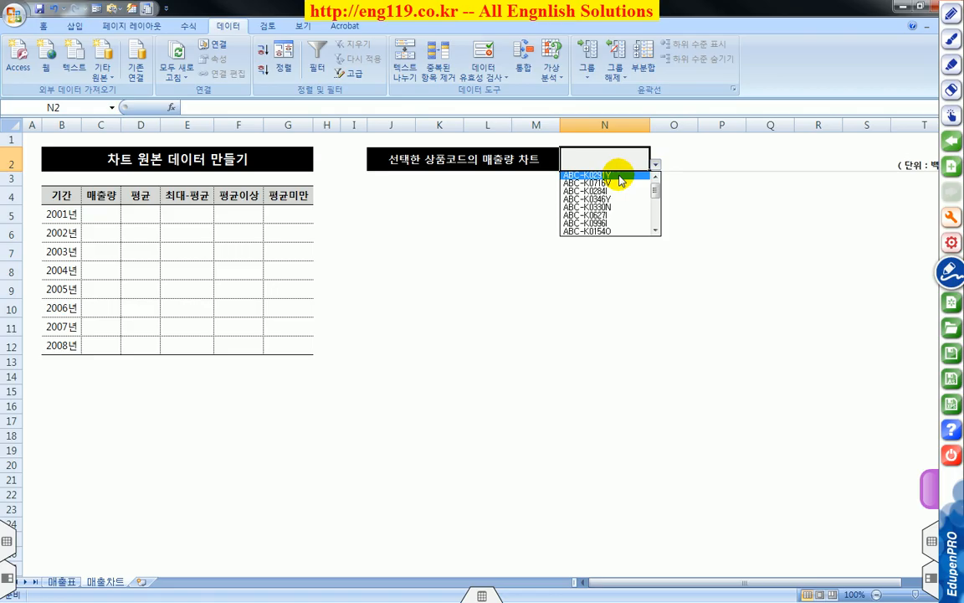
pyautogui.click(619, 177)
pyautogui.click(656, 165)
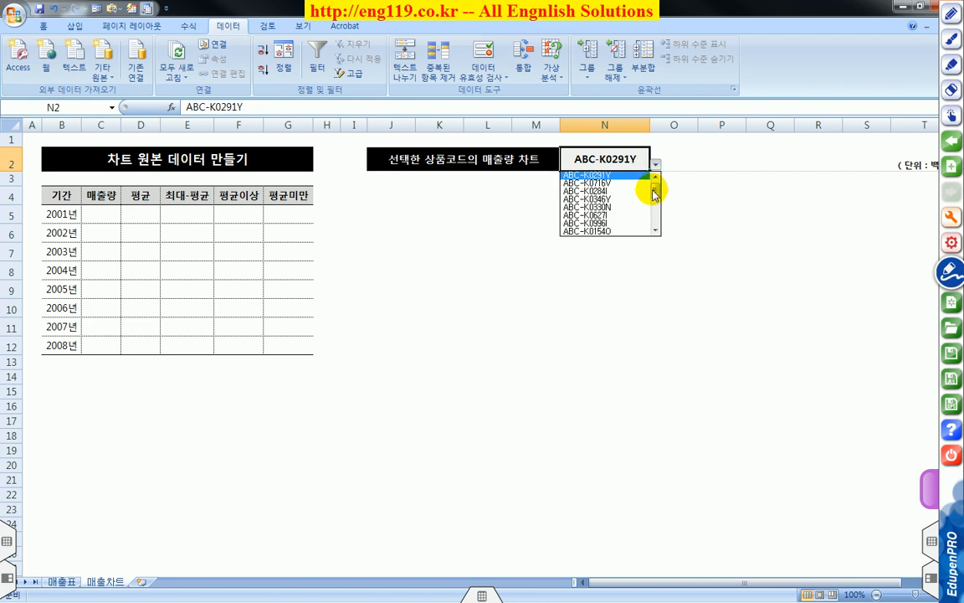
pyautogui.click(628, 176)
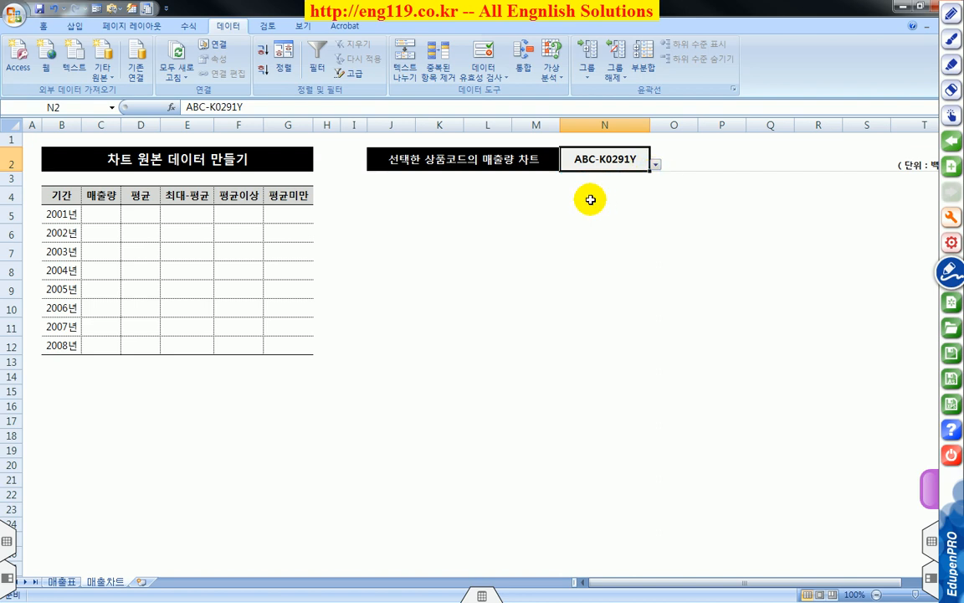
pyautogui.moveTo(102, 214); pyautogui.dragTo(101, 343)
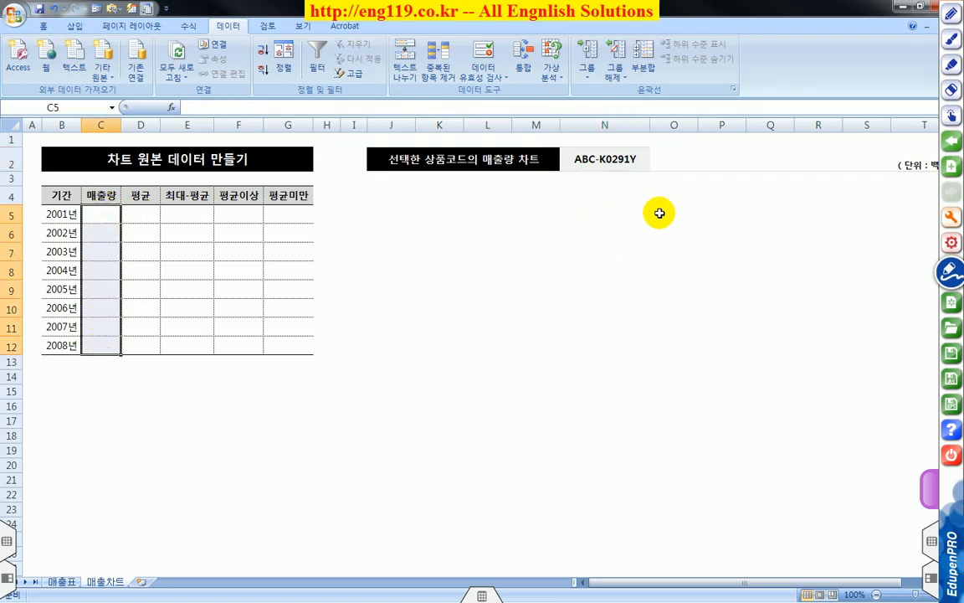
pyautogui.moveTo(574, 151)
pyautogui.mouseDown()
pyautogui.moveTo(637, 168)
pyautogui.moveTo(97, 210)
pyautogui.moveTo(243, 217)
pyautogui.moveTo(104, 217)
pyautogui.mouseUp()
pyautogui.rightClick(104, 217)
pyautogui.click(103, 217)
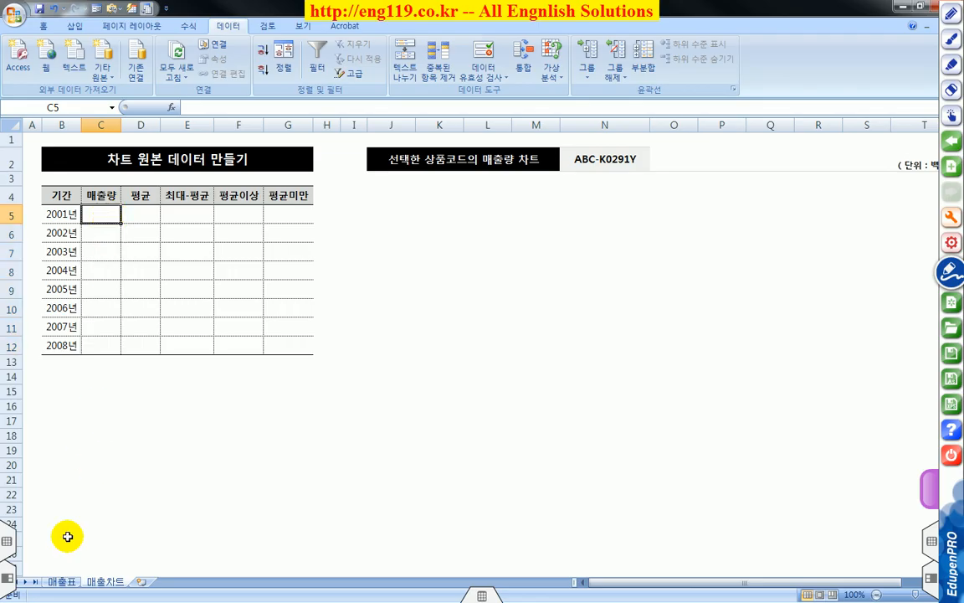
# - Name the data range B6:K25 on the 매출표 sheet 매출표, leaving out the header and bottom average rows
pyautogui.click(61, 583)
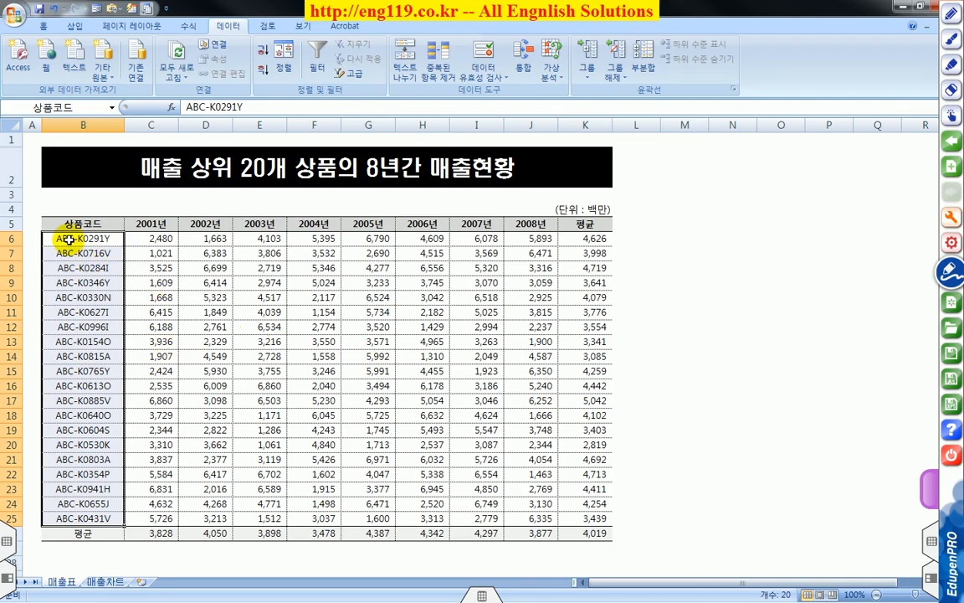
pyautogui.moveTo(66, 238); pyautogui.dragTo(581, 515)
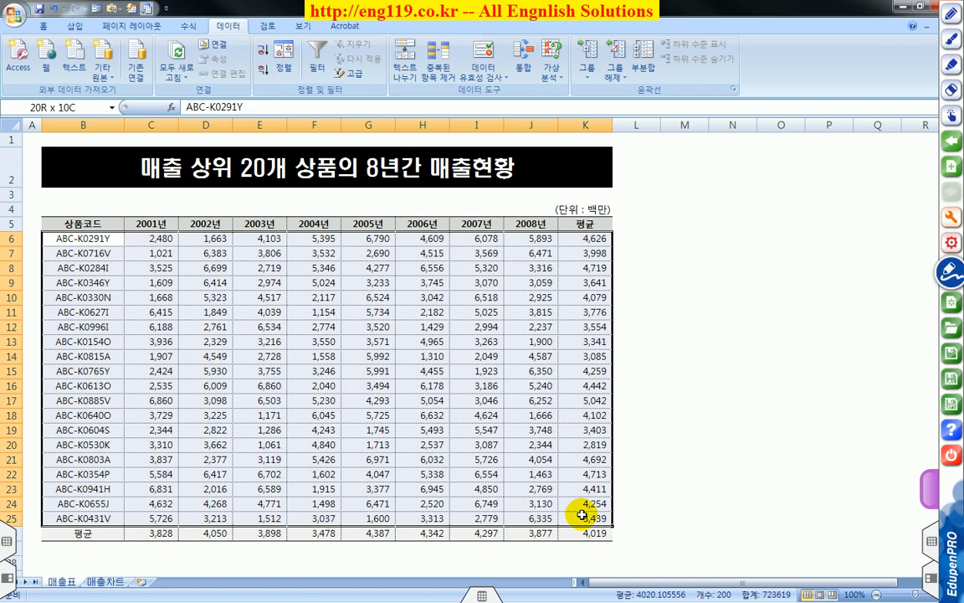
pyautogui.moveTo(582, 514); pyautogui.dragTo(587, 510)
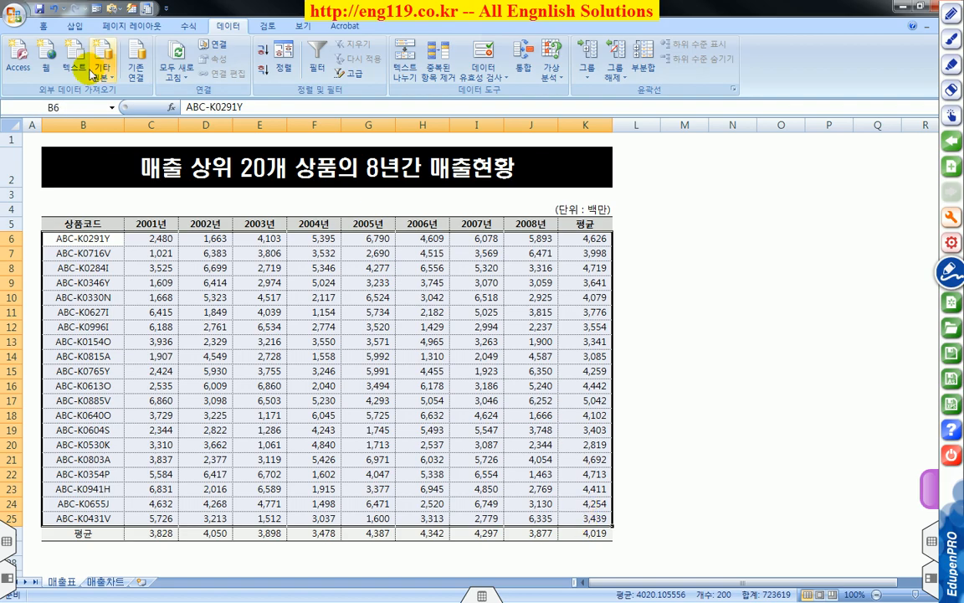
pyautogui.click(70, 106)
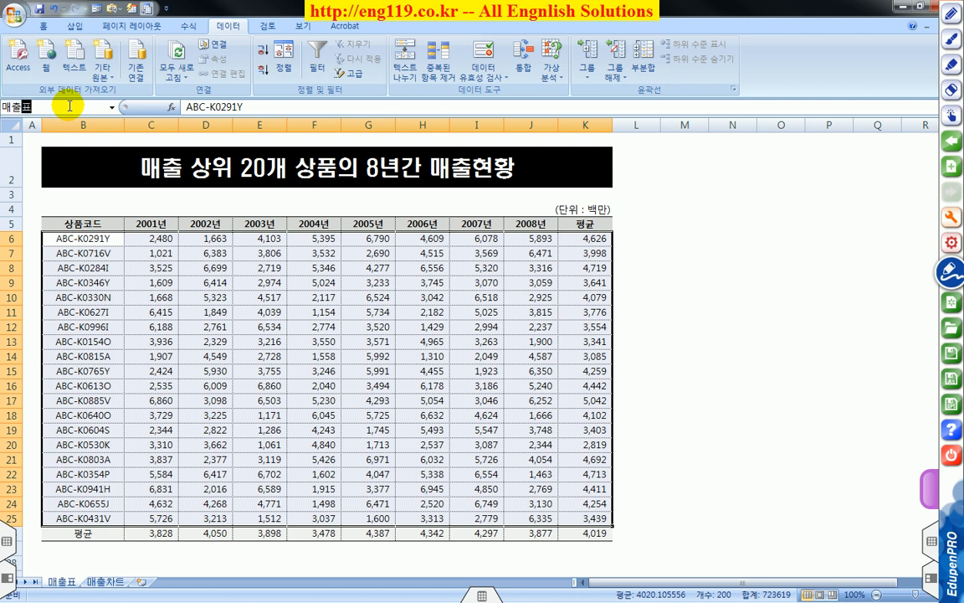
pyautogui.press('Return')
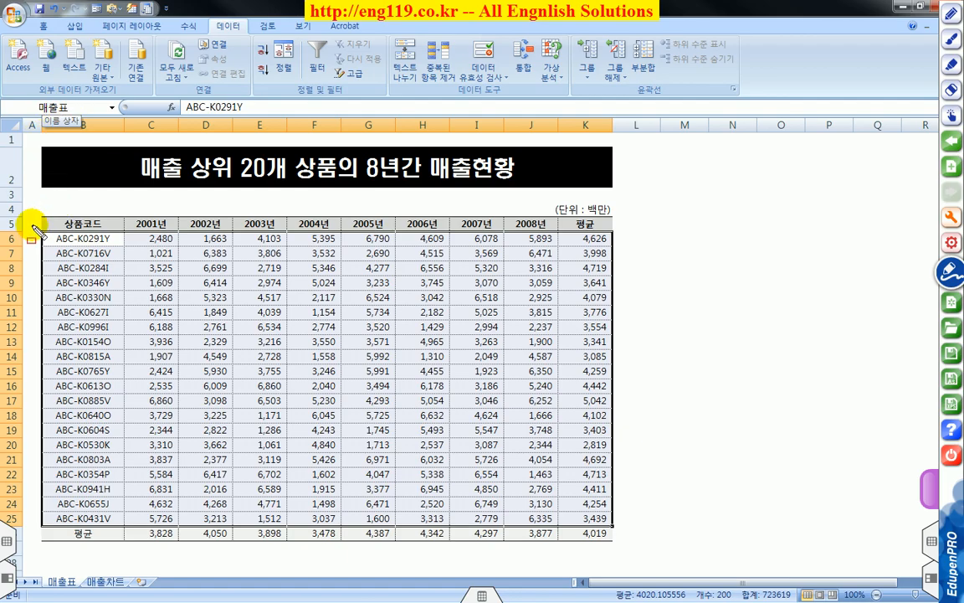
# - Examine the extent of the named range 매출표 and its product code column against the empty 매출량 column on the 매출차트 sheet
pyautogui.moveTo(30, 222); pyautogui.dragTo(38, 222)
pyautogui.moveTo(29, 533); pyautogui.dragTo(38, 532)
pyautogui.moveTo(42, 231)
pyautogui.mouseDown()
pyautogui.moveTo(530, 500)
pyautogui.moveTo(612, 525)
pyautogui.mouseUp()
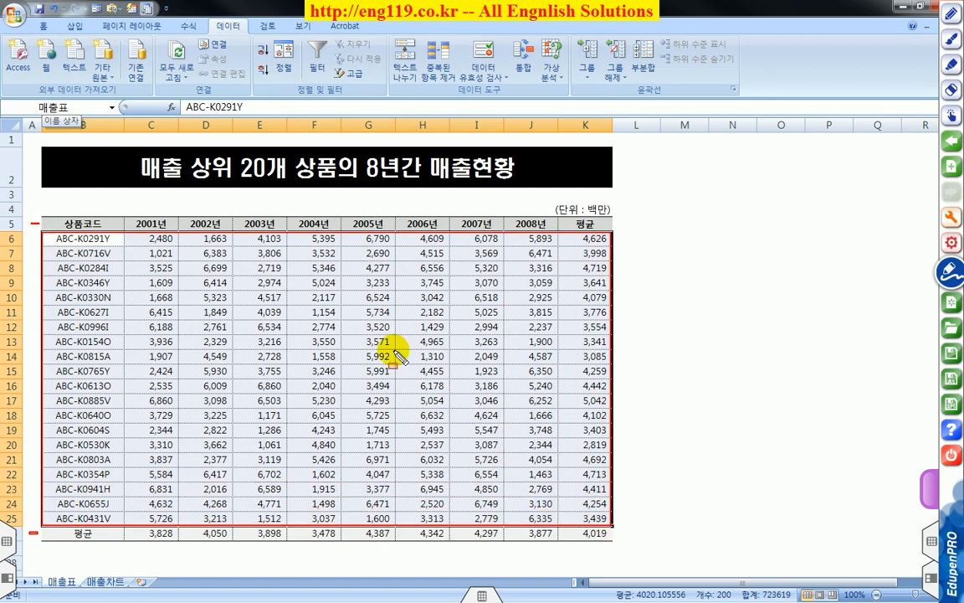
pyautogui.moveTo(141, 235)
pyautogui.mouseDown()
pyautogui.moveTo(50, 113)
pyautogui.moveTo(84, 116)
pyautogui.mouseUp()
pyautogui.rightClick(89, 123)
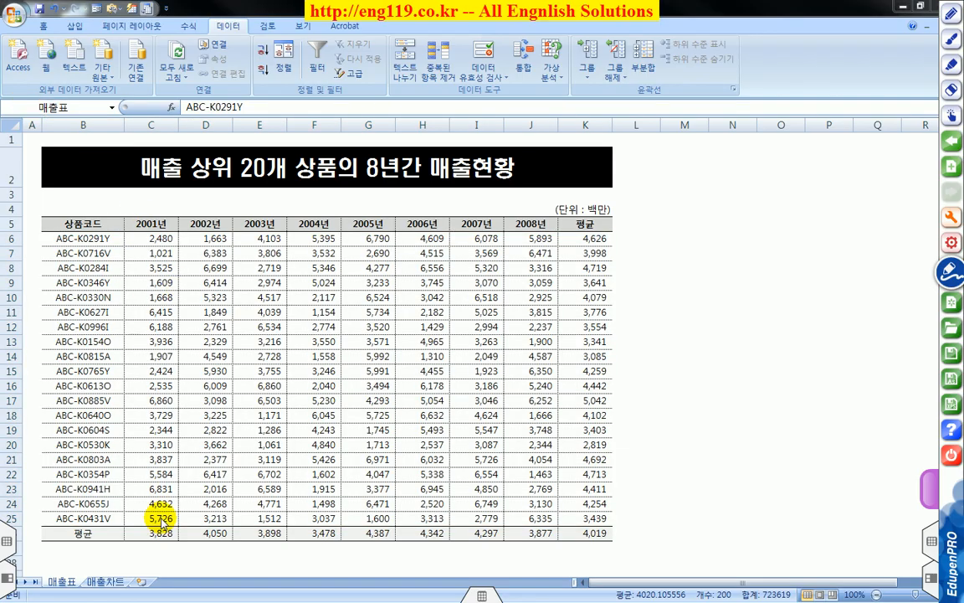
pyautogui.click(102, 584)
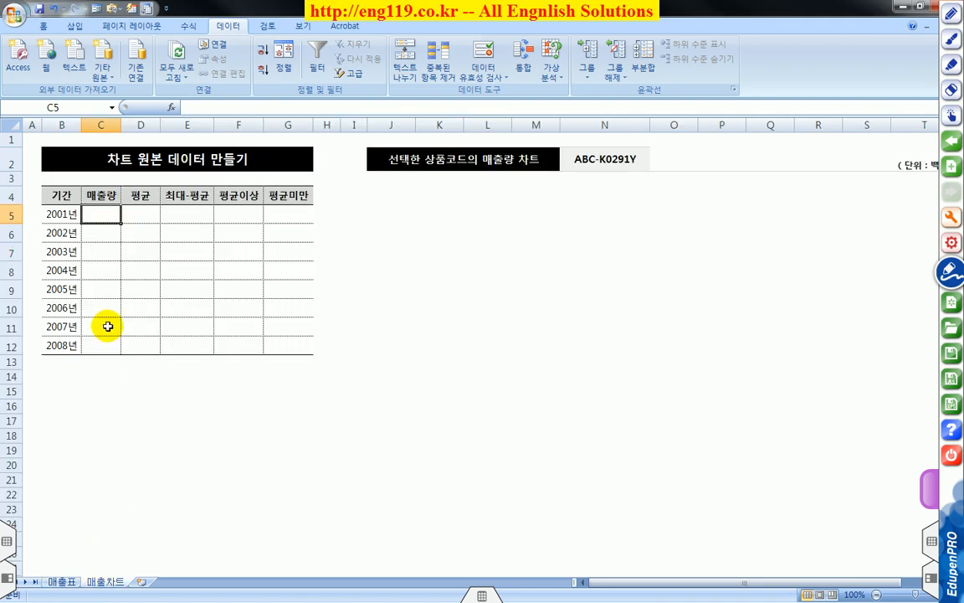
pyautogui.click(67, 582)
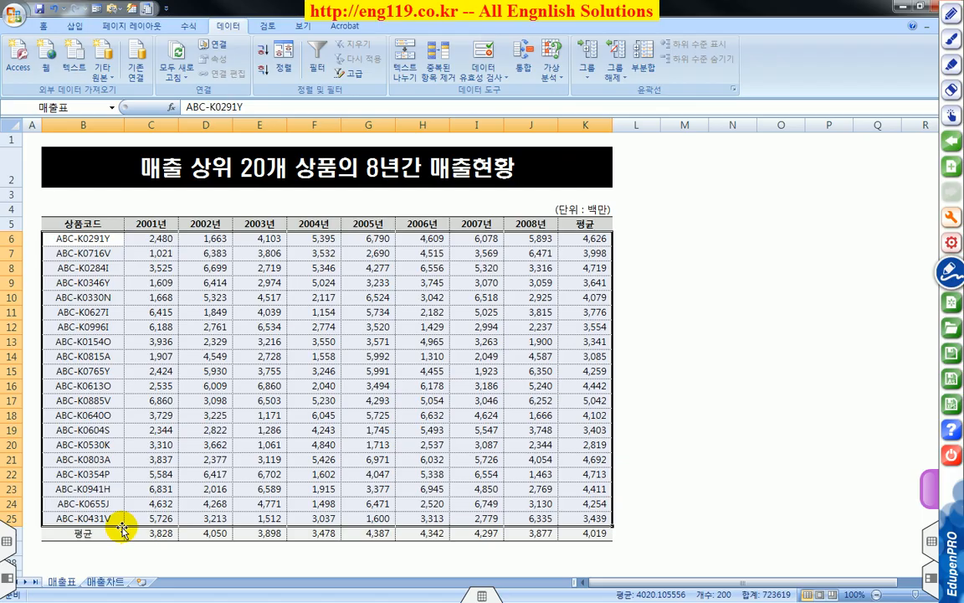
pyautogui.moveTo(32, 239); pyautogui.dragTo(32, 486)
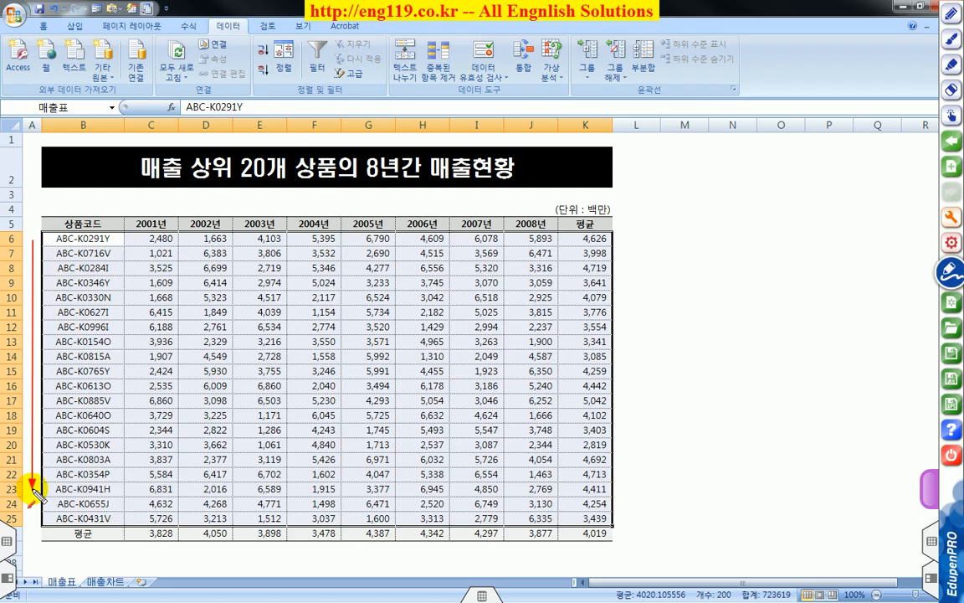
# - Insert the VLOOKUP function from the 모두 category into the 매출량 cells C5:C12 on the 매출차트 sheet
pyautogui.click(104, 581)
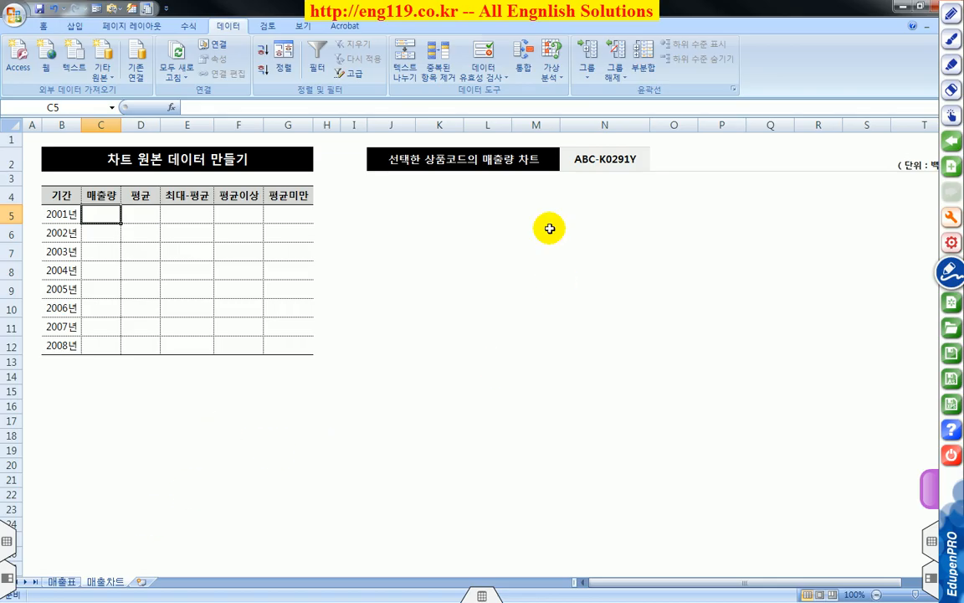
pyautogui.moveTo(104, 212); pyautogui.dragTo(105, 344)
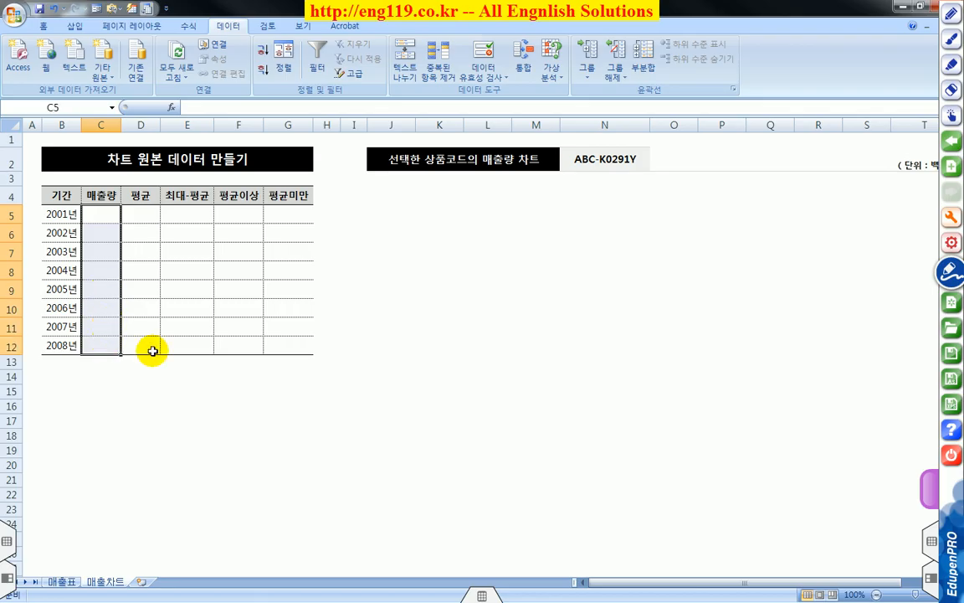
pyautogui.click(171, 109)
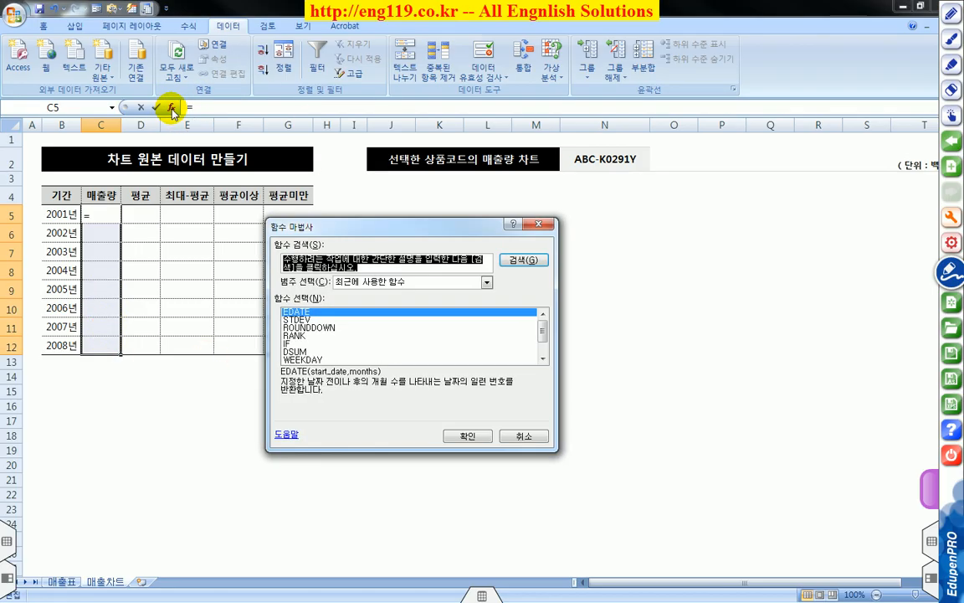
pyautogui.click(381, 283)
pyautogui.click(381, 283)
pyautogui.click(381, 283)
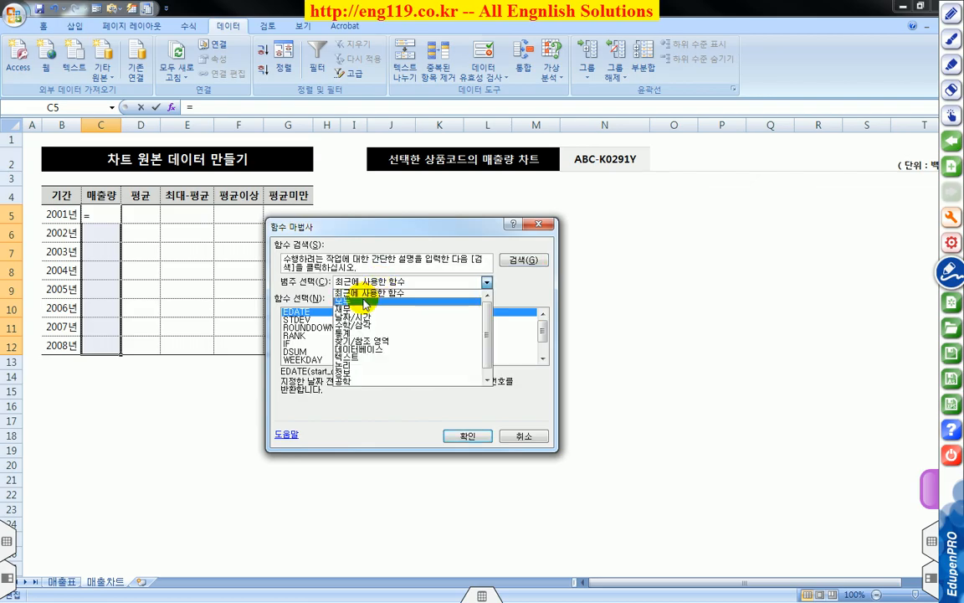
pyautogui.click(364, 301)
pyautogui.click(350, 336)
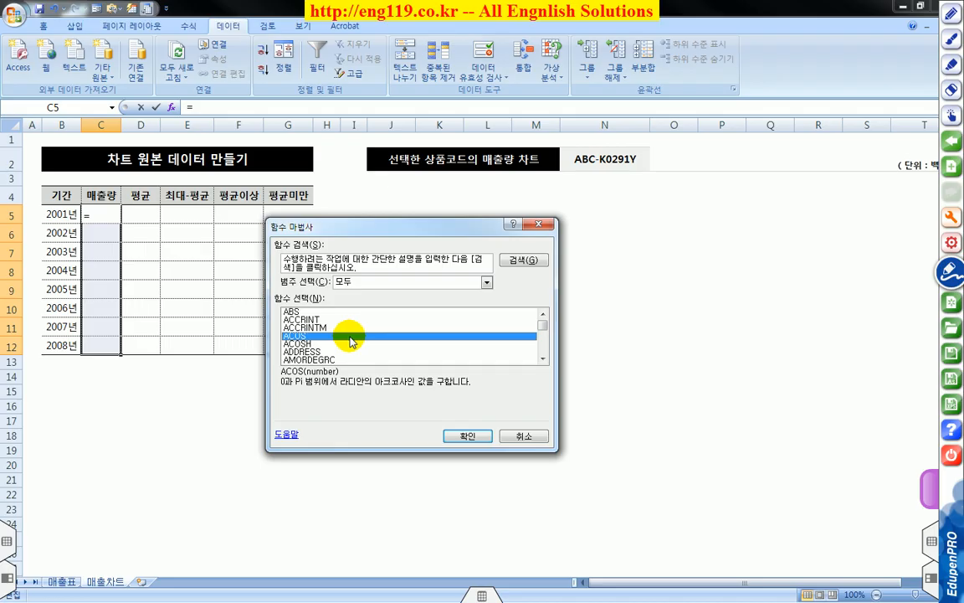
pyautogui.press('v')
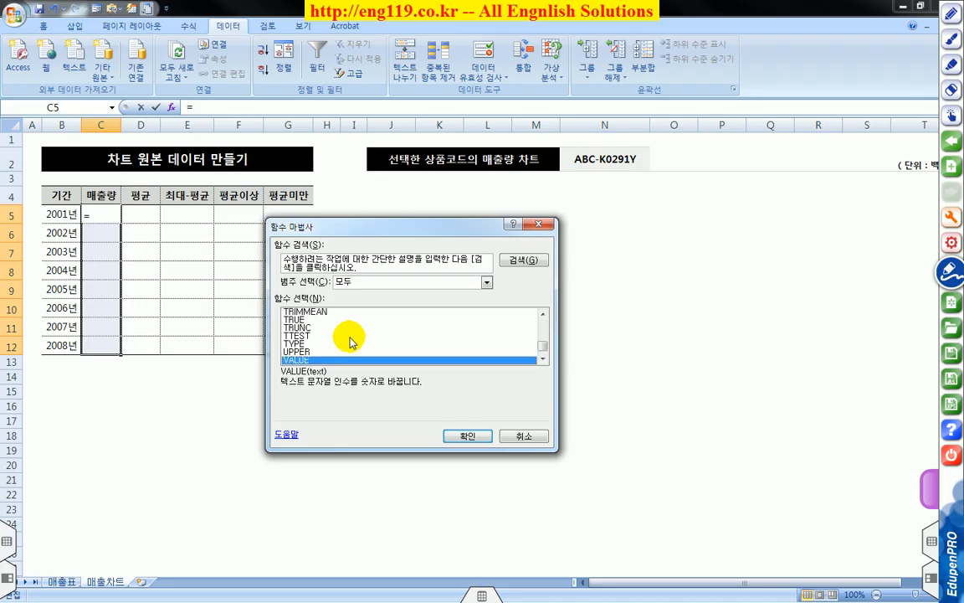
pyautogui.scroll(-1, 350, 342)
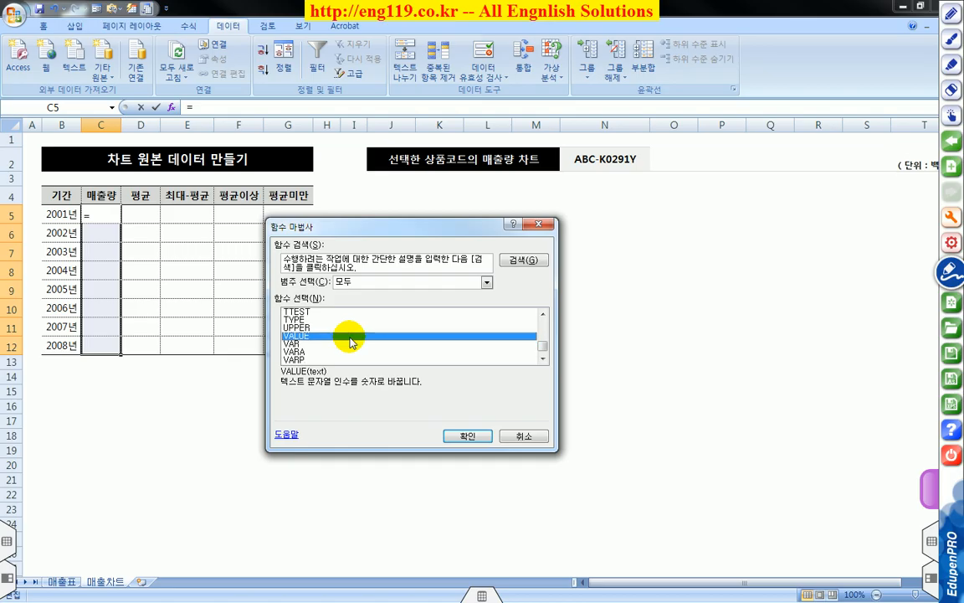
pyautogui.scroll(-3, 350, 342)
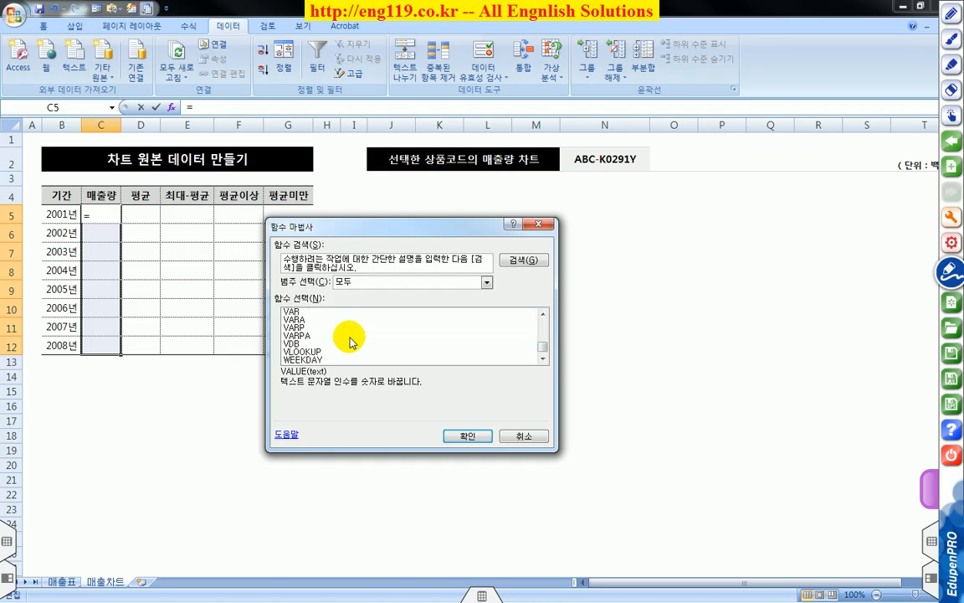
pyautogui.click(309, 352)
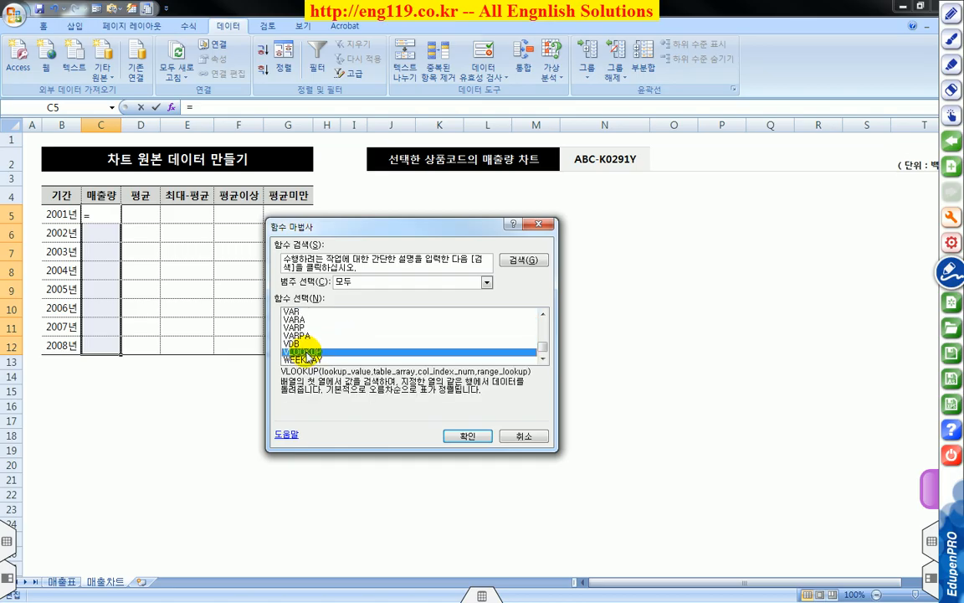
pyautogui.click(471, 435)
pyautogui.moveTo(209, 246); pyautogui.dragTo(504, 239)
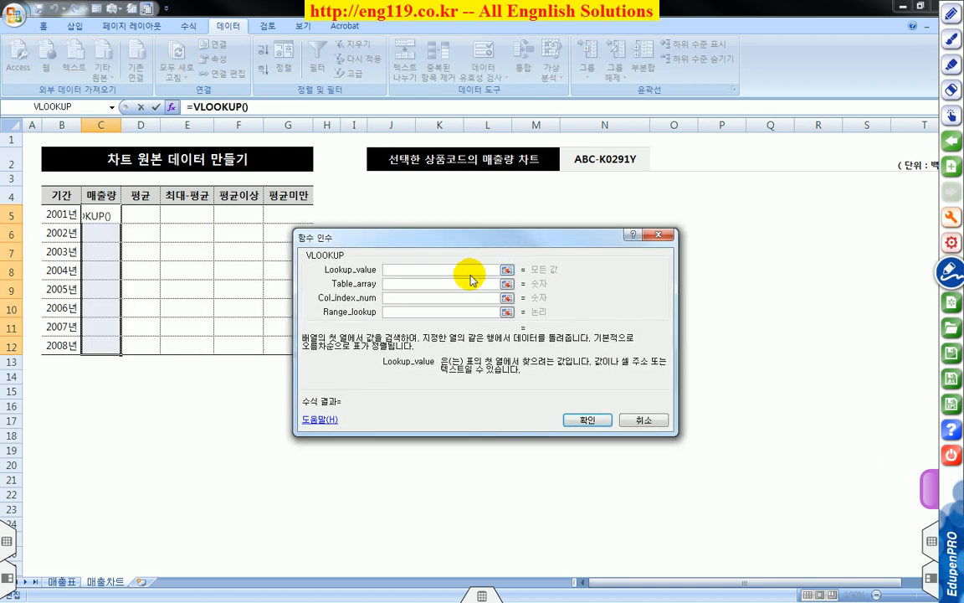
# - Set VLOOKUP's Lookup_value to the product code cell N2 as the absolute reference $N$2
pyautogui.click(605, 160)
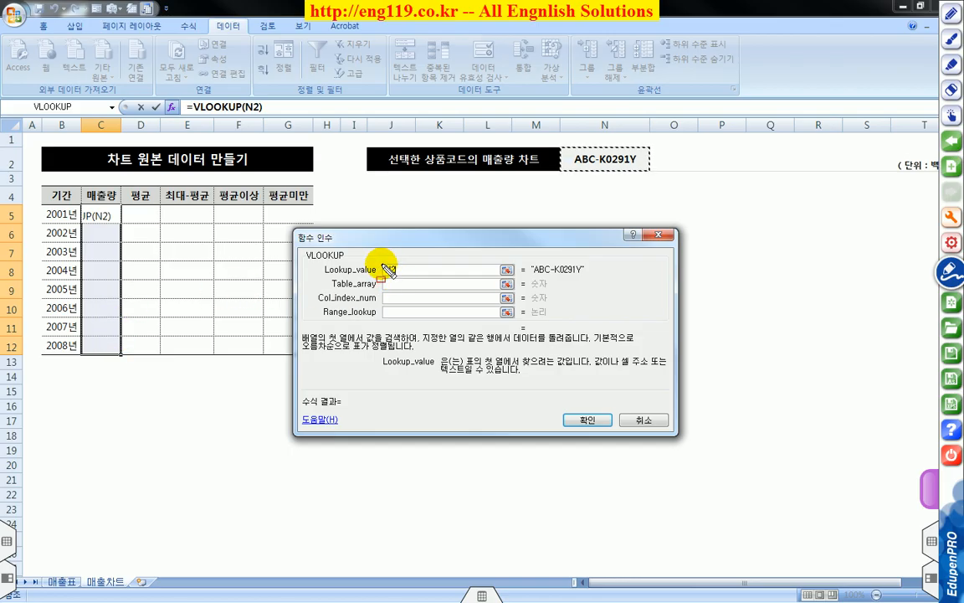
pyautogui.moveTo(385, 267); pyautogui.dragTo(398, 273)
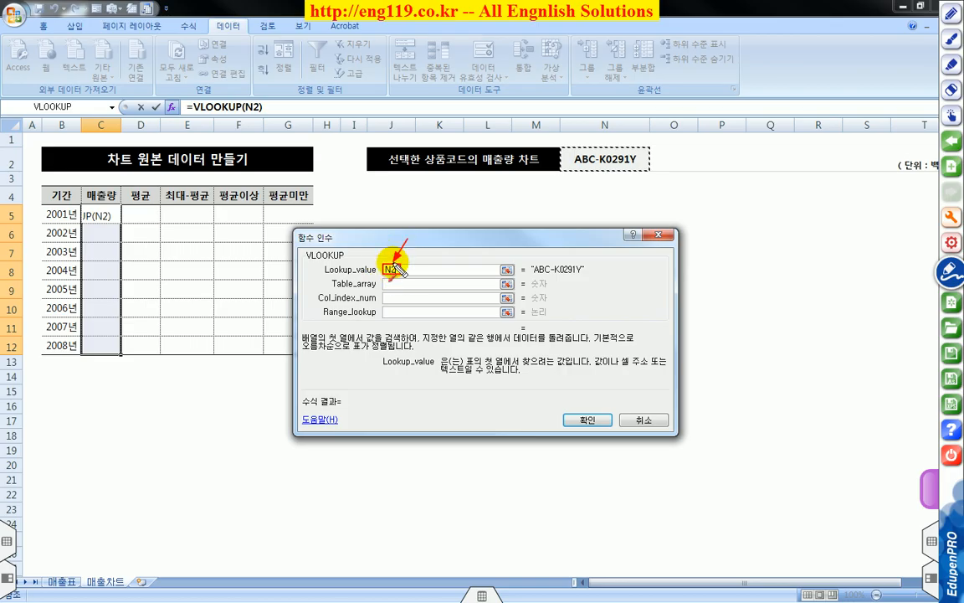
pyautogui.rightClick(410, 270)
pyautogui.moveTo(410, 269); pyautogui.dragTo(341, 268)
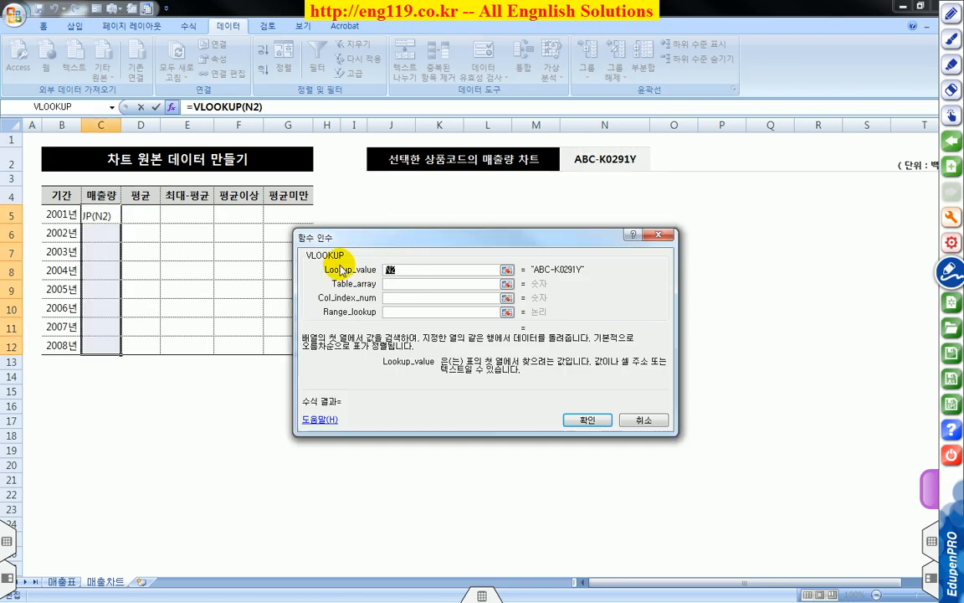
pyautogui.press('F4')
# - Set VLOOKUP's Table_array to the named range 매출표
pyautogui.click(408, 282)
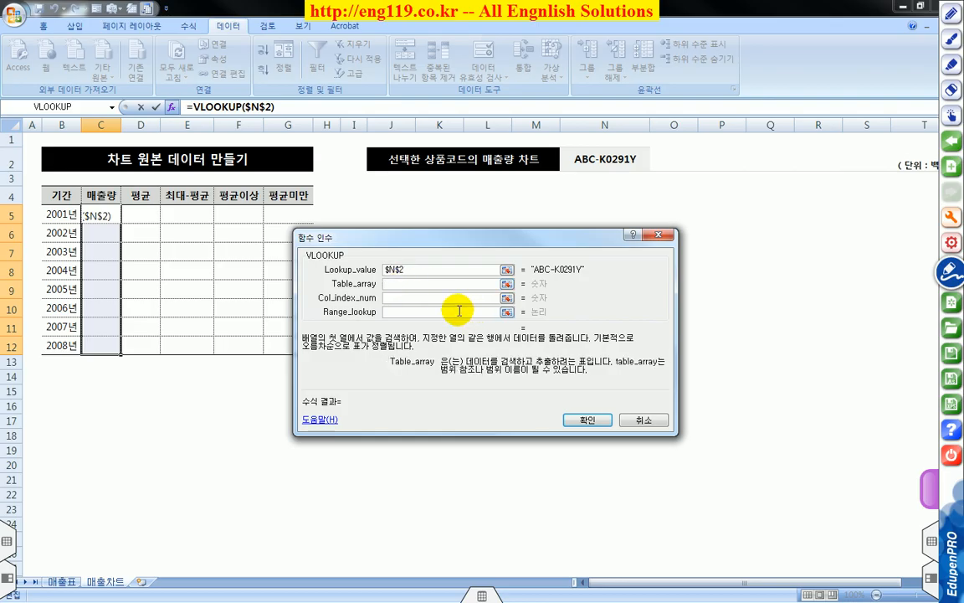
pyautogui.write('매출')
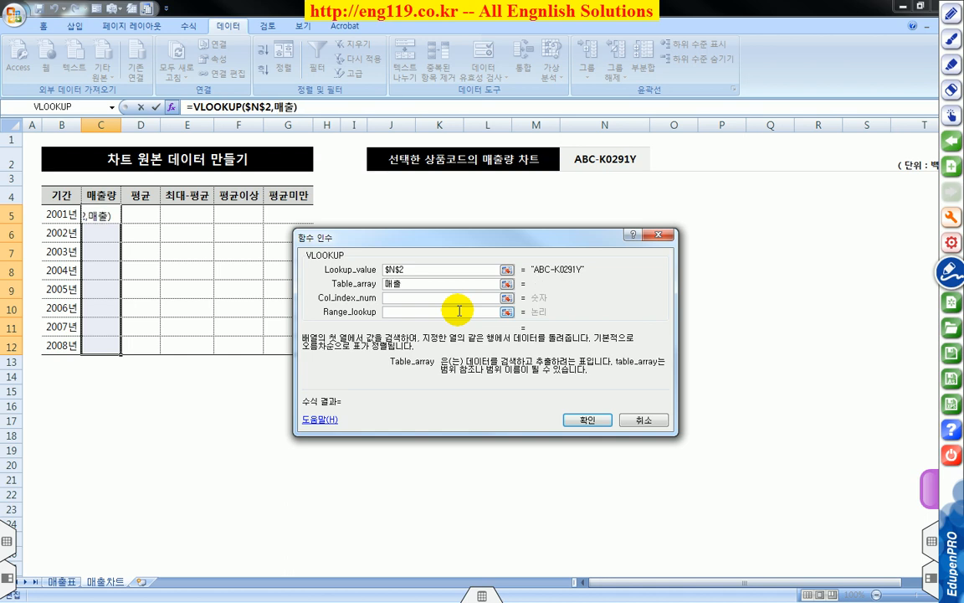
pyautogui.write('표')
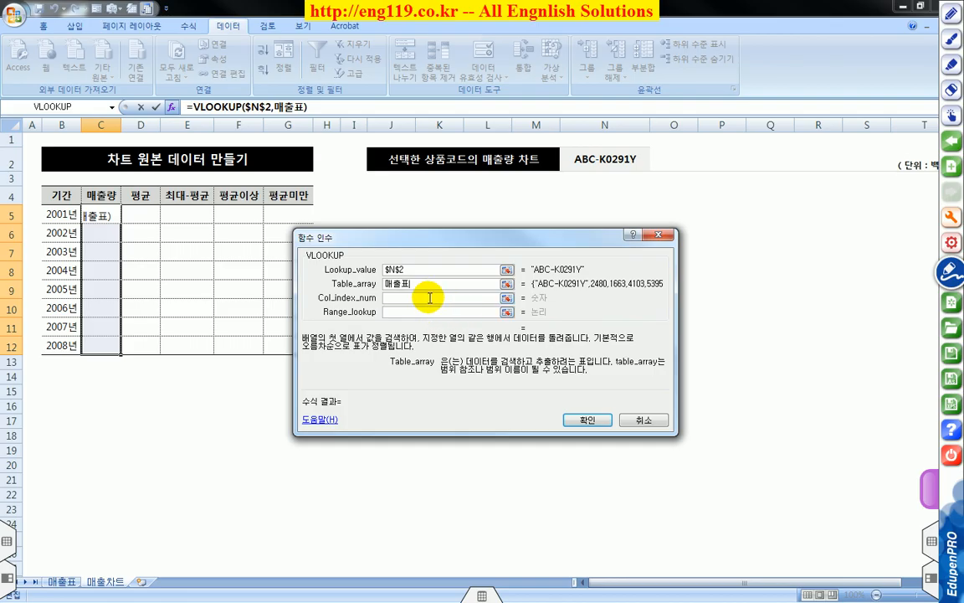
# - Open the full function list for nesting another function in VLOOKUP's Col_index_num argument
pyautogui.click(430, 297)
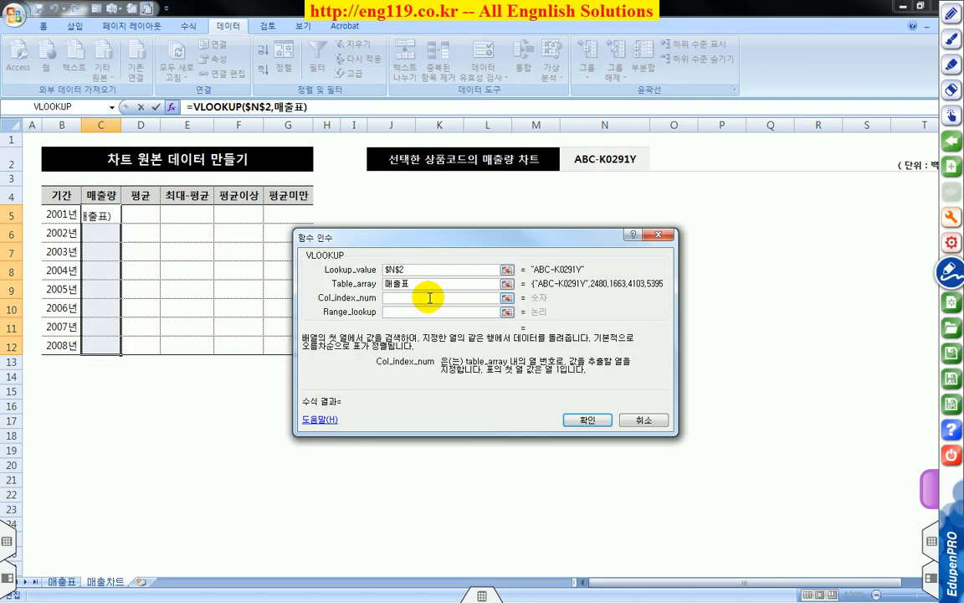
pyautogui.click(112, 108)
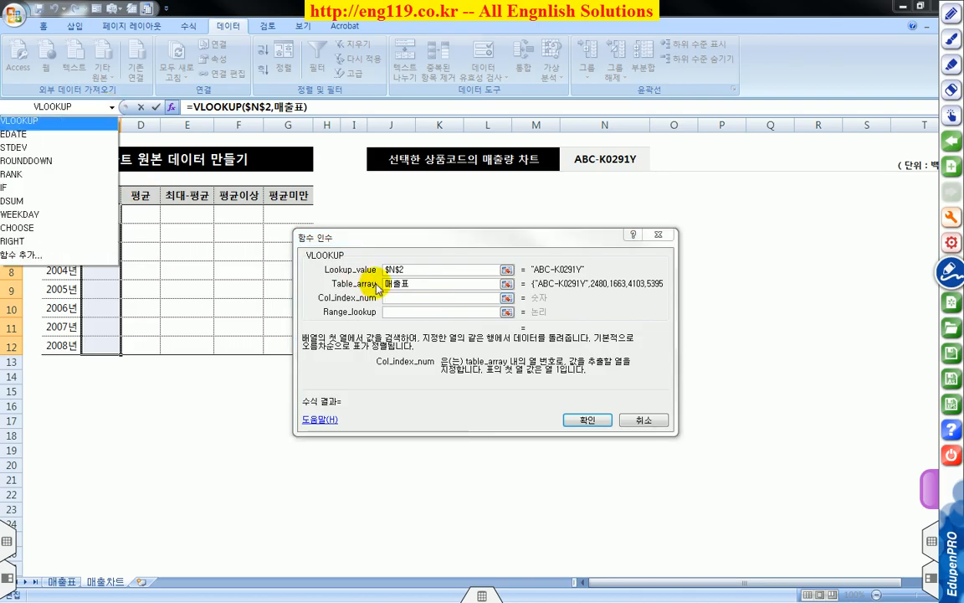
pyautogui.click(401, 299)
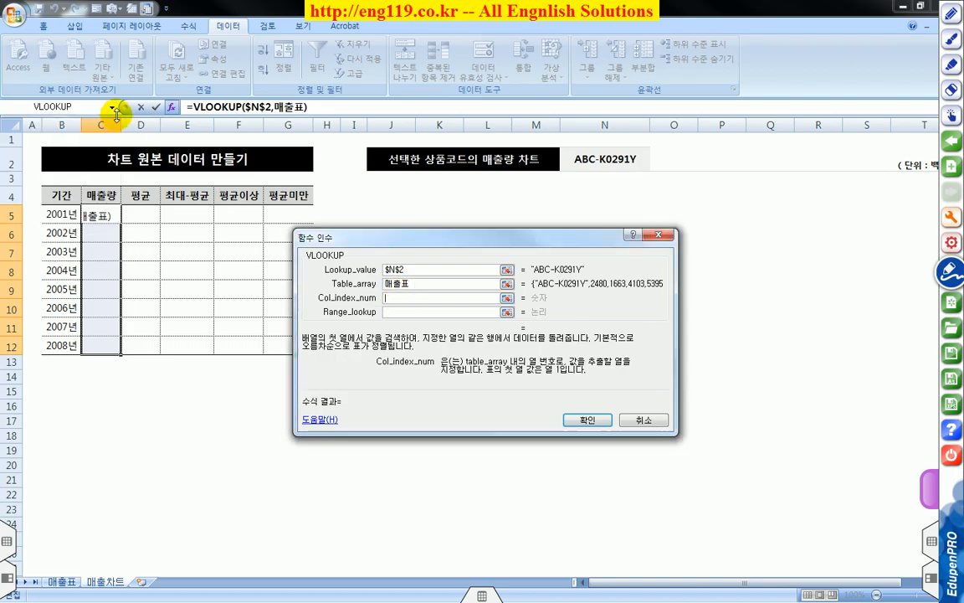
pyautogui.click(112, 108)
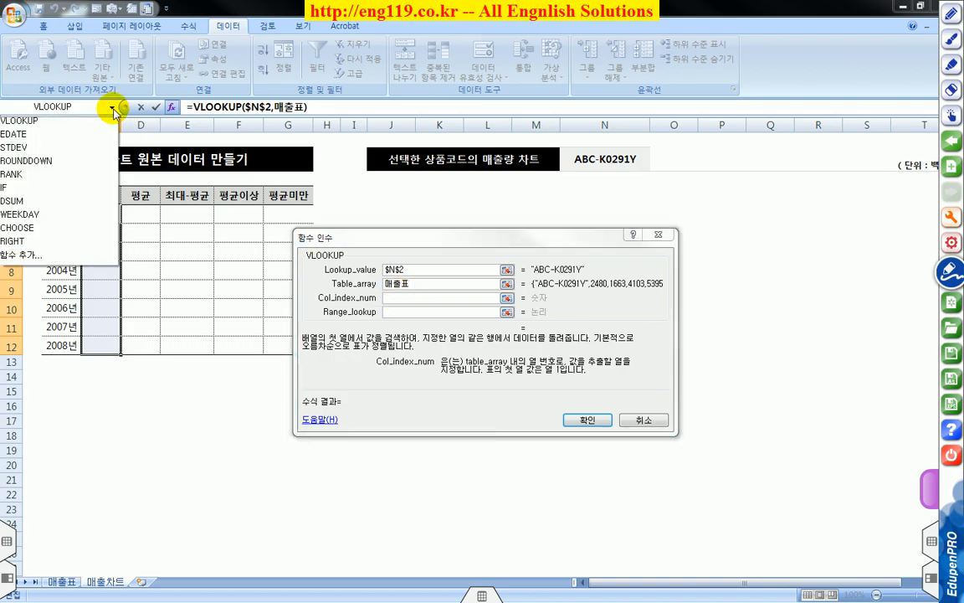
pyautogui.click(69, 262)
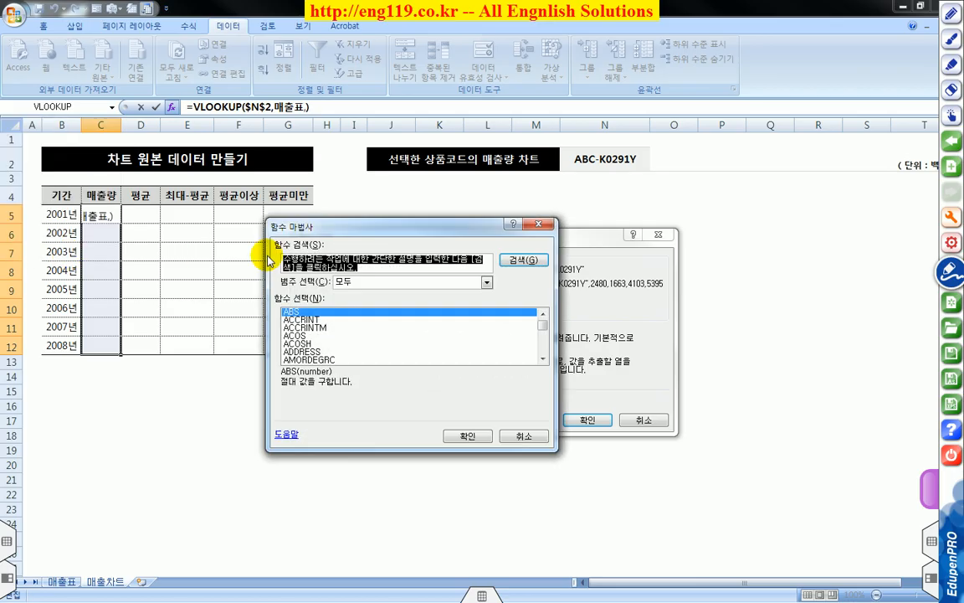
# - Nest the ROW function from the 모두 category as VLOOKUP's Col_index_num
pyautogui.click(357, 329)
pyautogui.press('r')
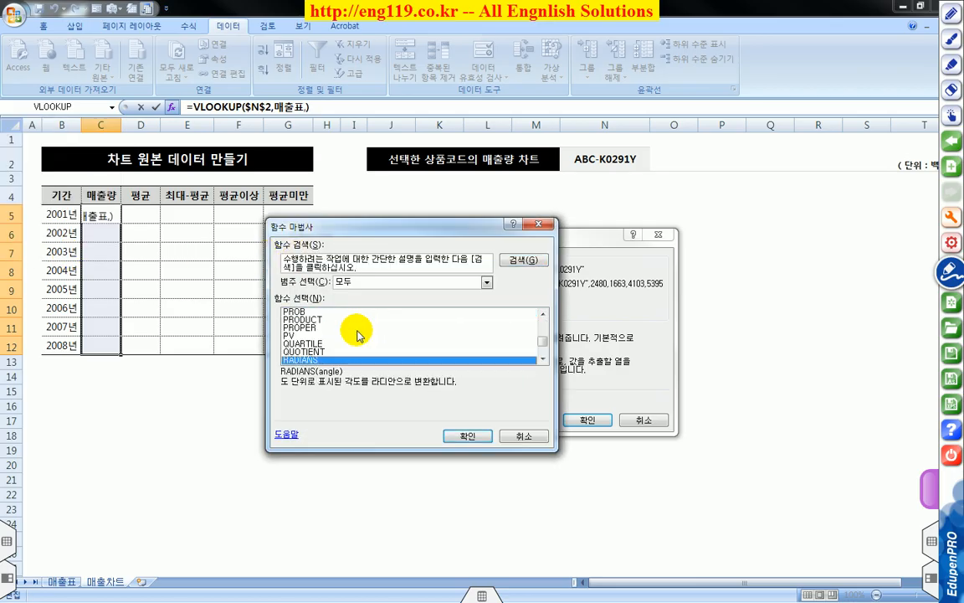
pyautogui.scroll(-2, 358, 335)
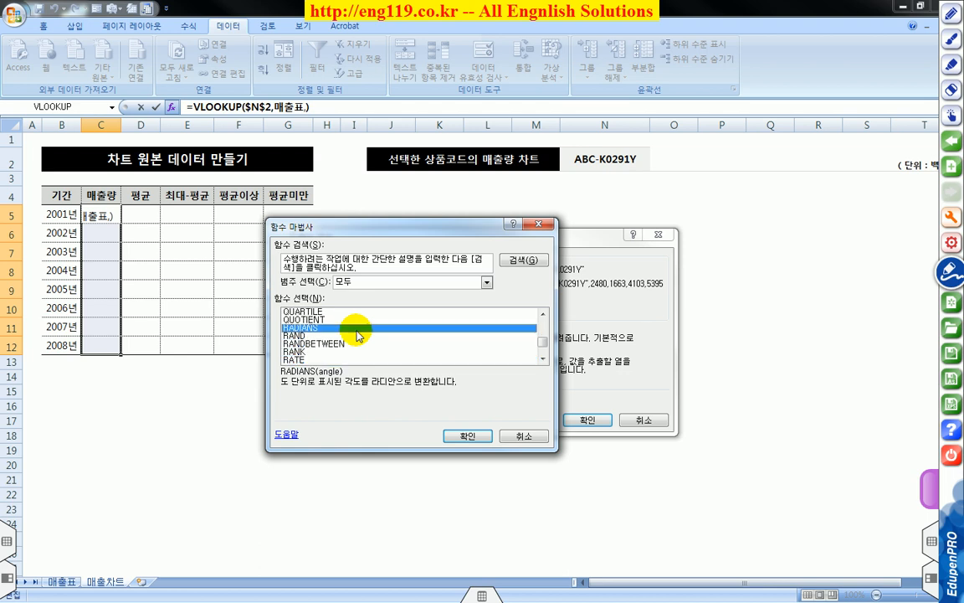
pyautogui.scroll(-2, 357, 334)
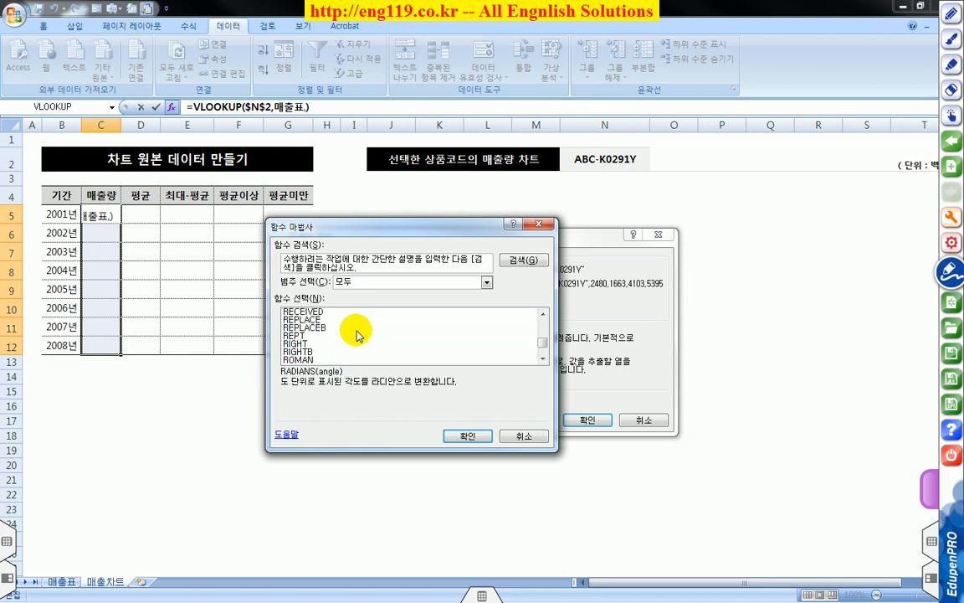
pyautogui.scroll(-1, 357, 334)
pyautogui.click(307, 361)
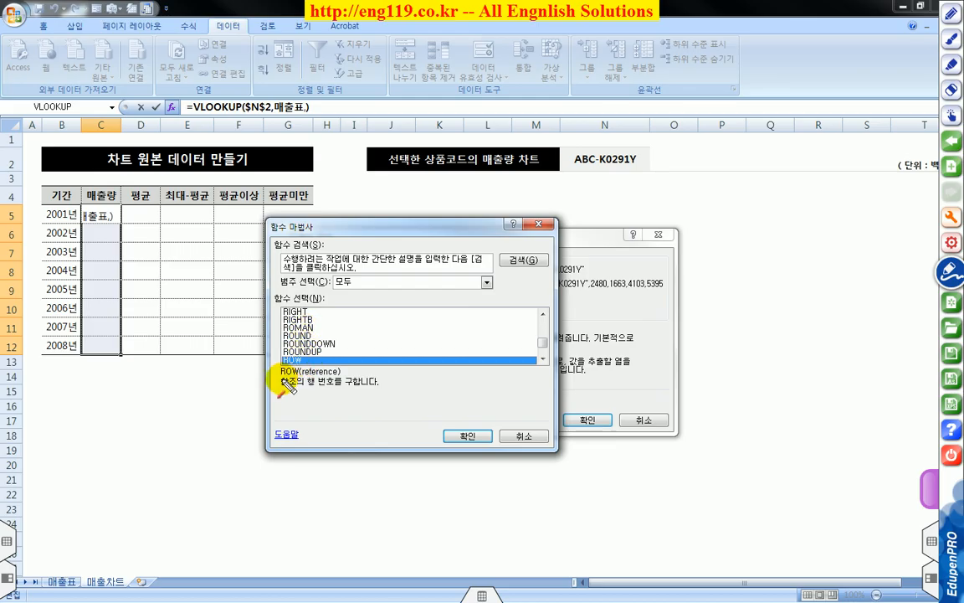
pyautogui.moveTo(306, 376); pyautogui.dragTo(340, 387)
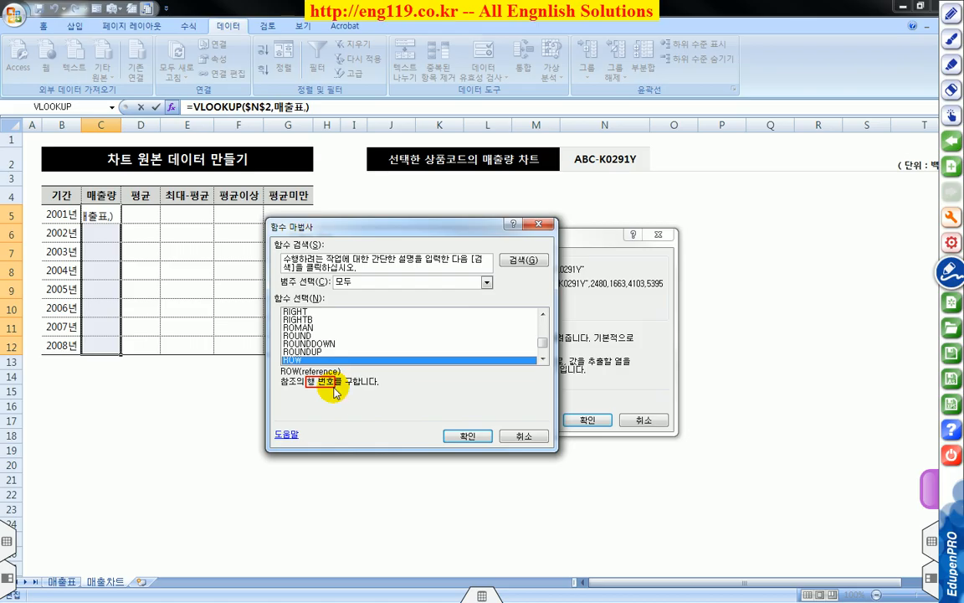
pyautogui.rightClick(338, 388)
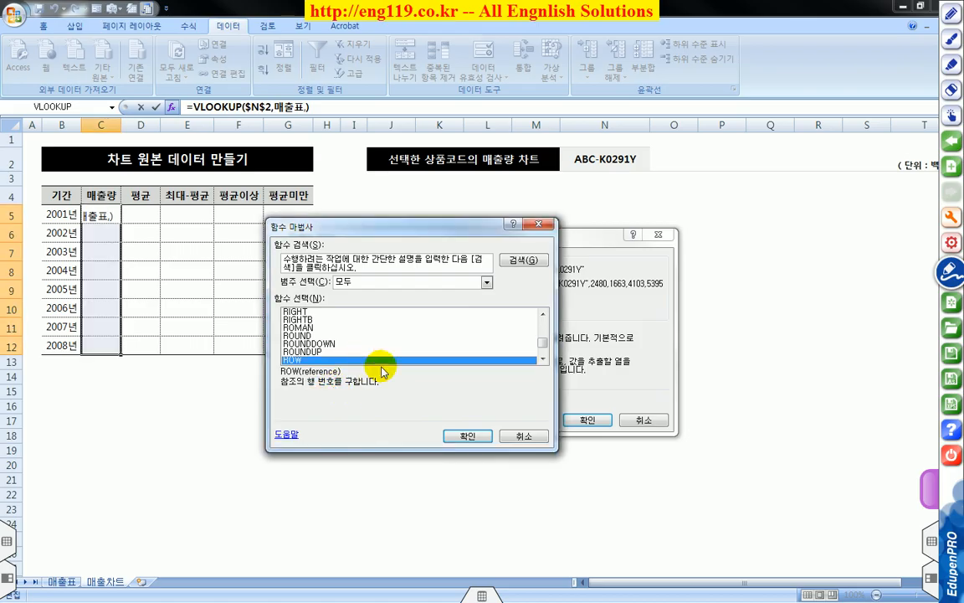
pyautogui.click(469, 436)
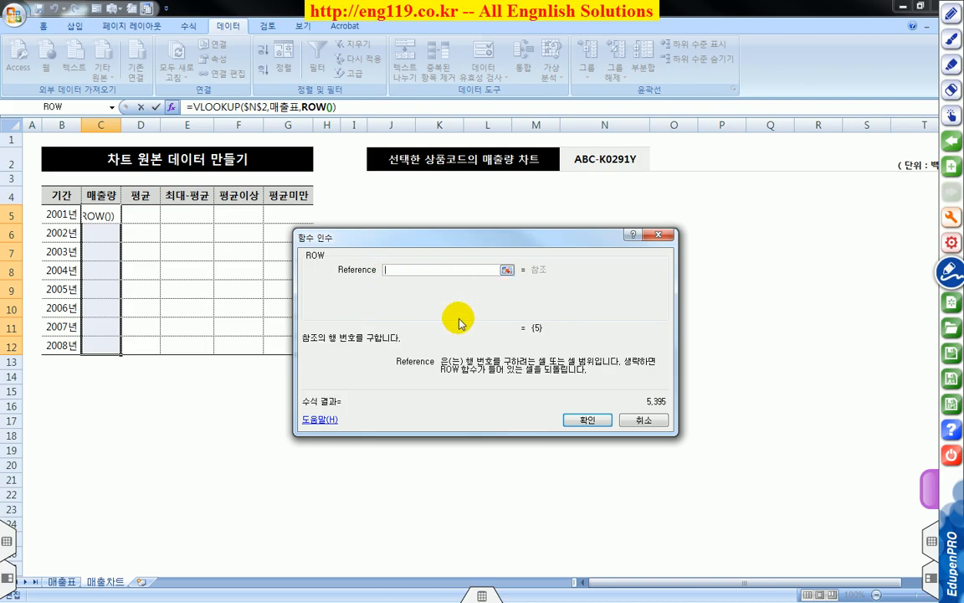
# - Set ROW's Reference to cell A2 and return to the arguments of the outer VLOOKUP function
pyautogui.click(33, 158)
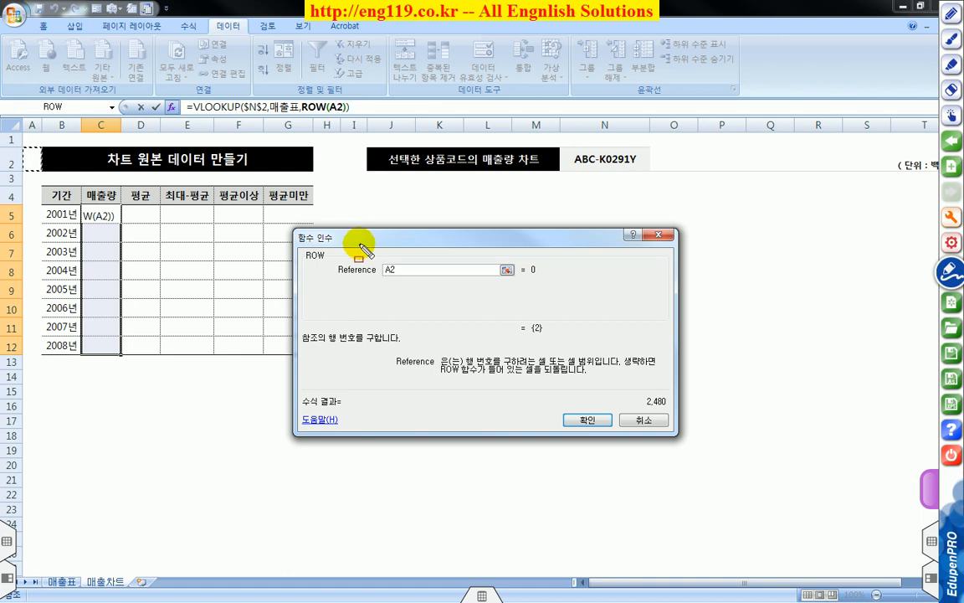
pyautogui.moveTo(366, 279)
pyautogui.mouseDown()
pyautogui.moveTo(223, 114)
pyautogui.moveTo(206, 107)
pyautogui.moveTo(240, 114)
pyautogui.mouseUp()
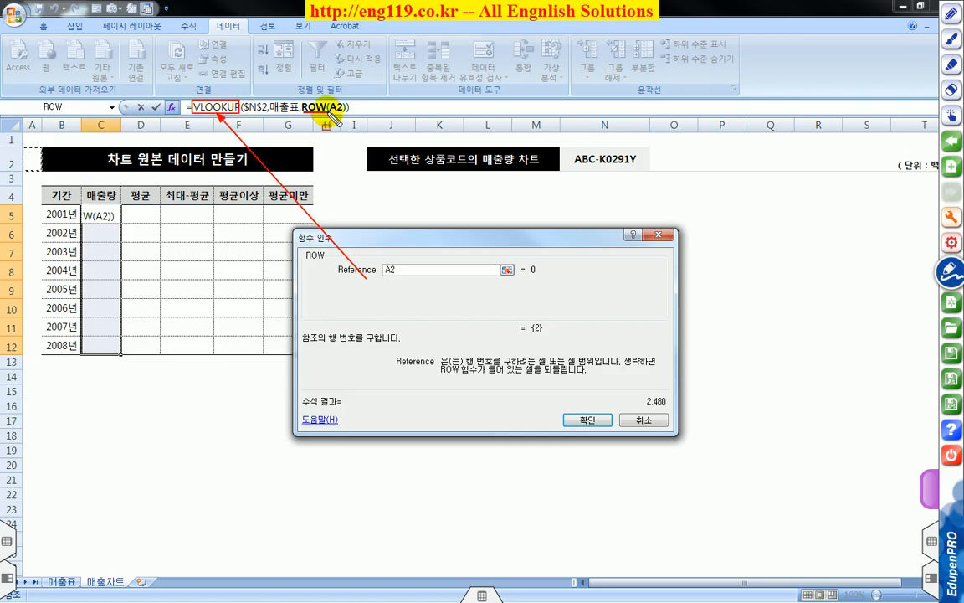
pyautogui.click(220, 107)
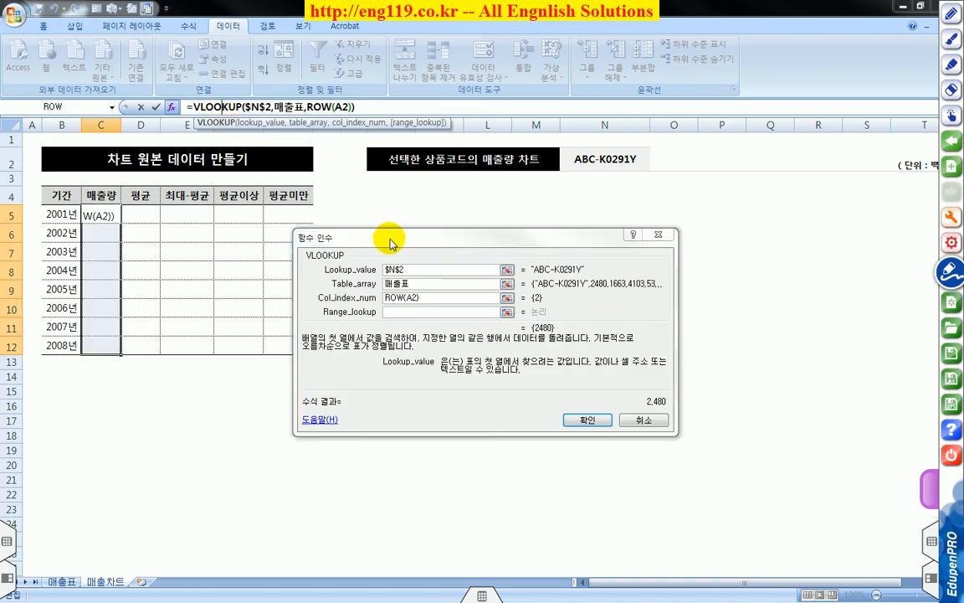
# - Set VLOOKUP's Range_lookup to 0 and enter the formula into all selected 매출량 cells C5:C12 at once
pyautogui.click(400, 314)
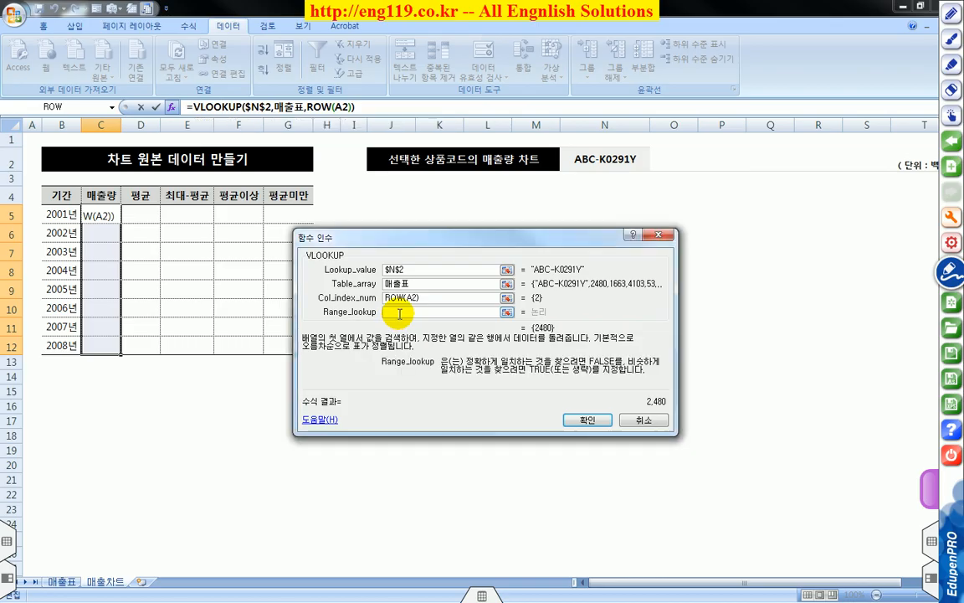
pyautogui.write('0')
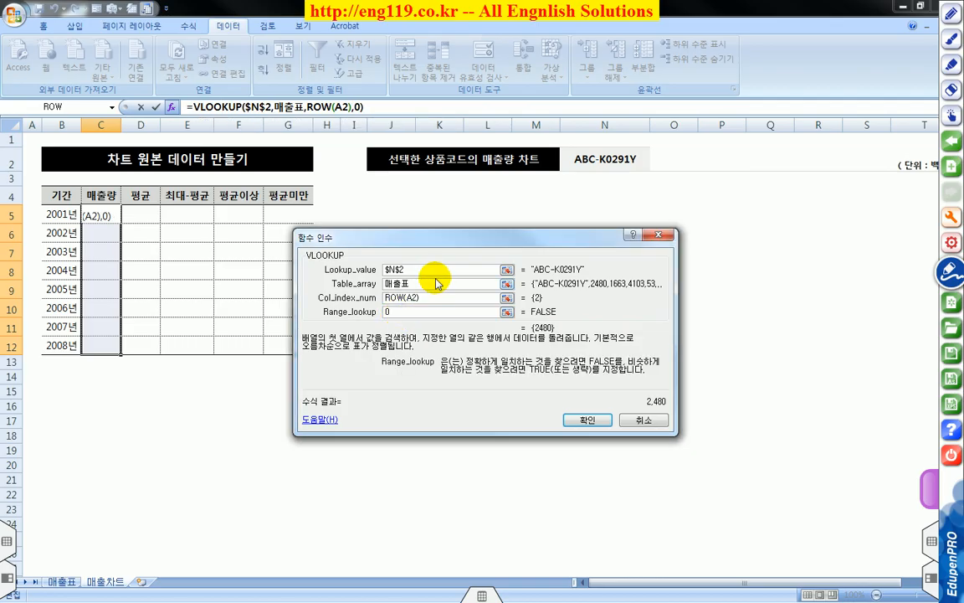
pyautogui.click(482, 10)
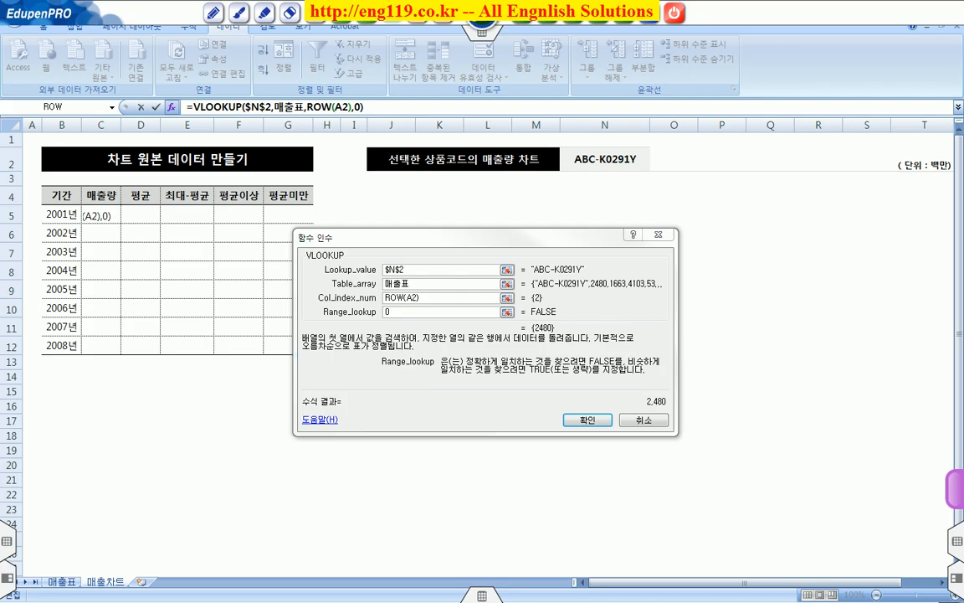
pyautogui.click(214, 12)
pyautogui.moveTo(520, 402); pyautogui.dragTo(620, 386)
pyautogui.moveTo(560, 411); pyautogui.dragTo(572, 411)
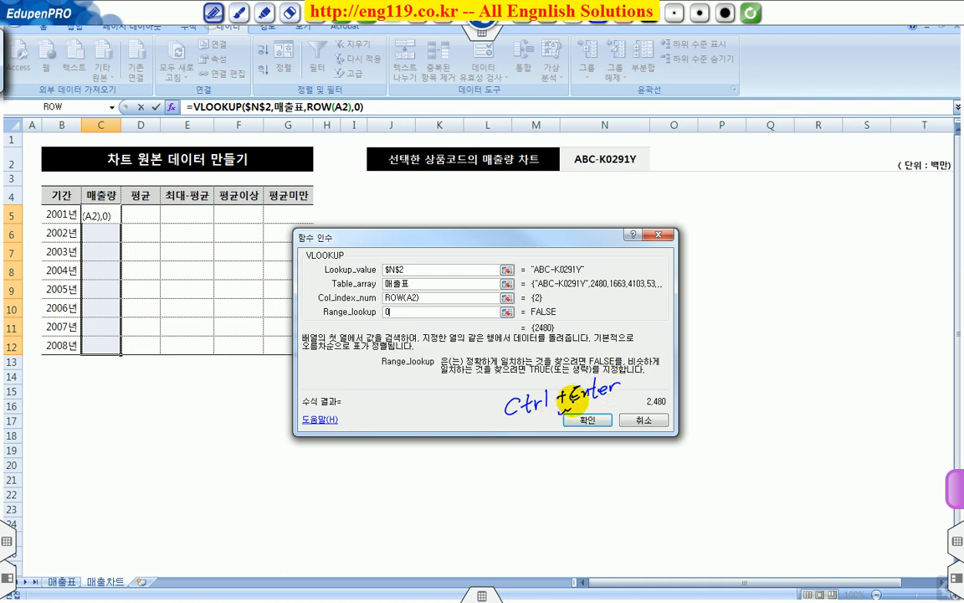
pyautogui.click(480, 16)
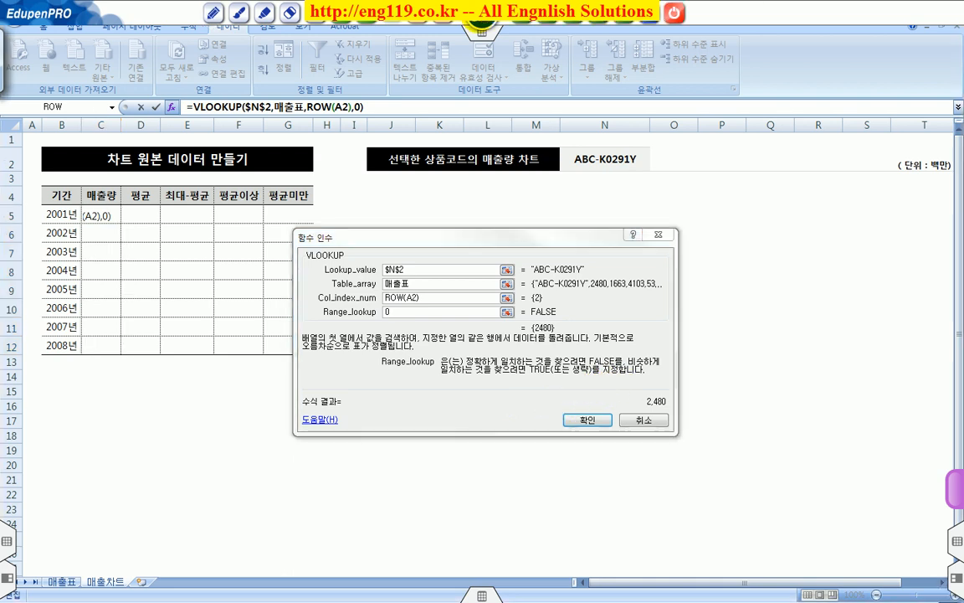
pyautogui.click(489, 229)
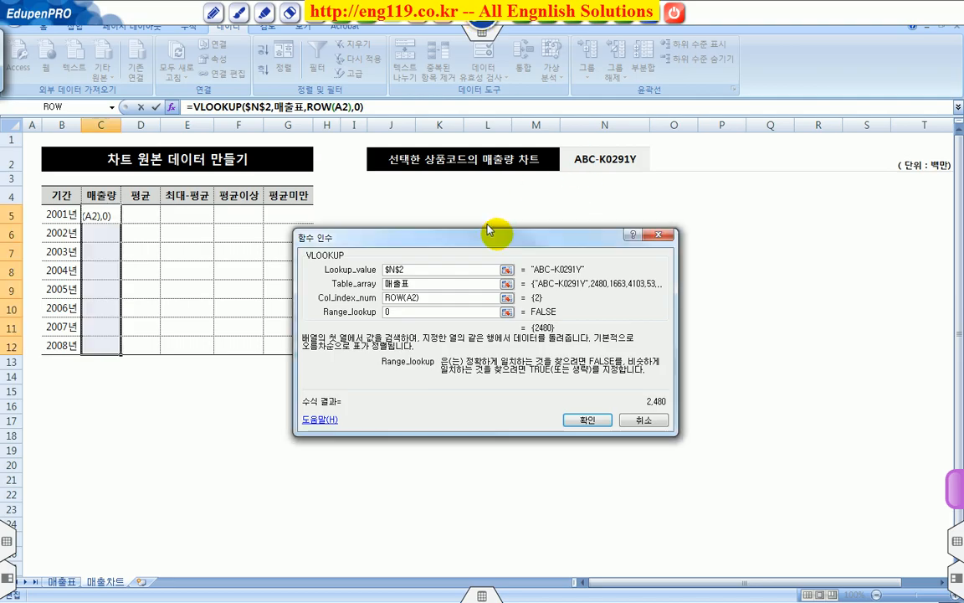
pyautogui.hotkey('ctrl', 'Return')
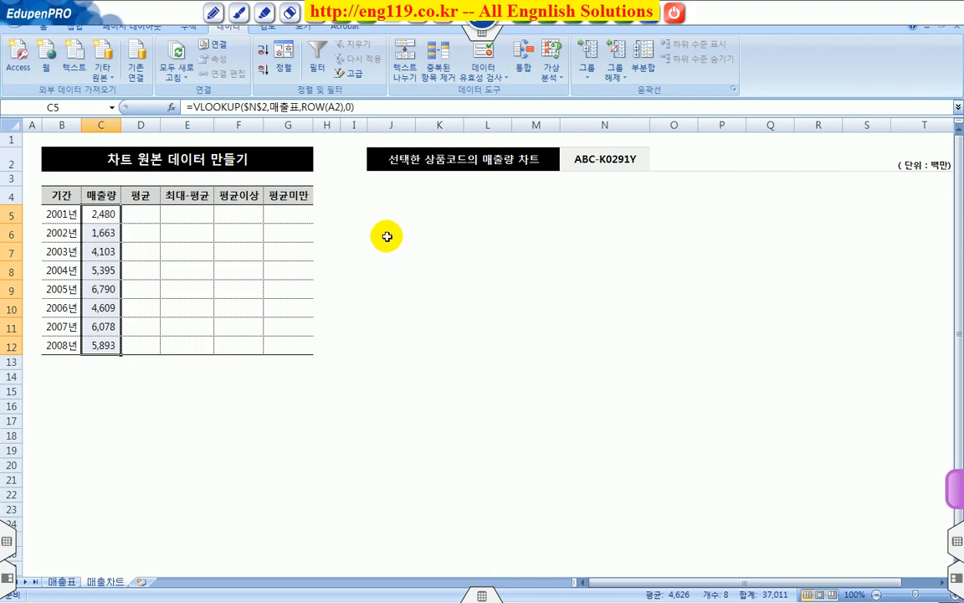
# - Trace the VLOOKUP formula from the product code in N2 to the lookup range B6:K25 on the 매출표 sheet
pyautogui.click(214, 12)
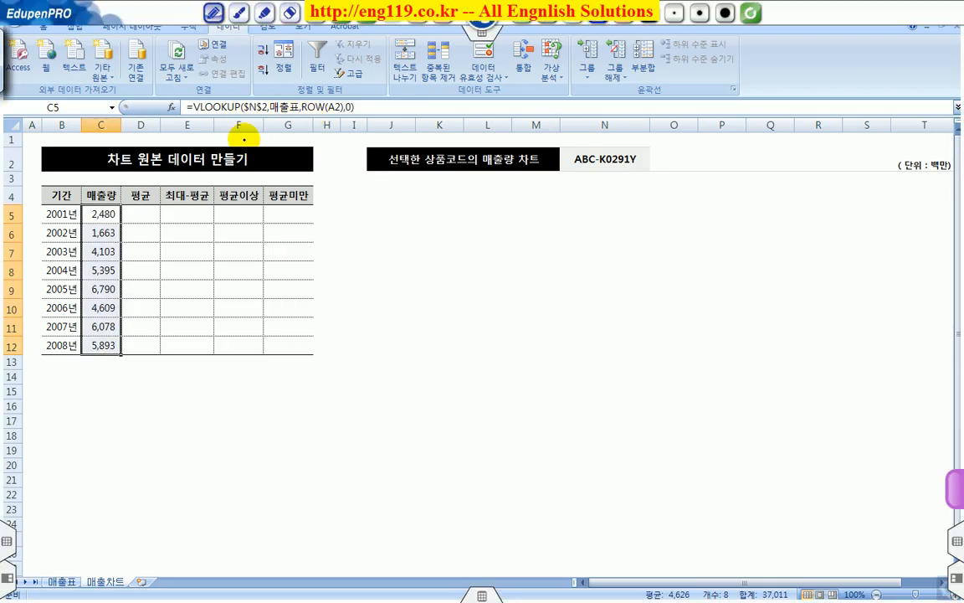
pyautogui.moveTo(193, 116); pyautogui.dragTo(236, 117)
pyautogui.moveTo(574, 164)
pyautogui.mouseDown()
pyautogui.moveTo(618, 162)
pyautogui.moveTo(577, 155)
pyautogui.moveTo(590, 159)
pyautogui.mouseUp()
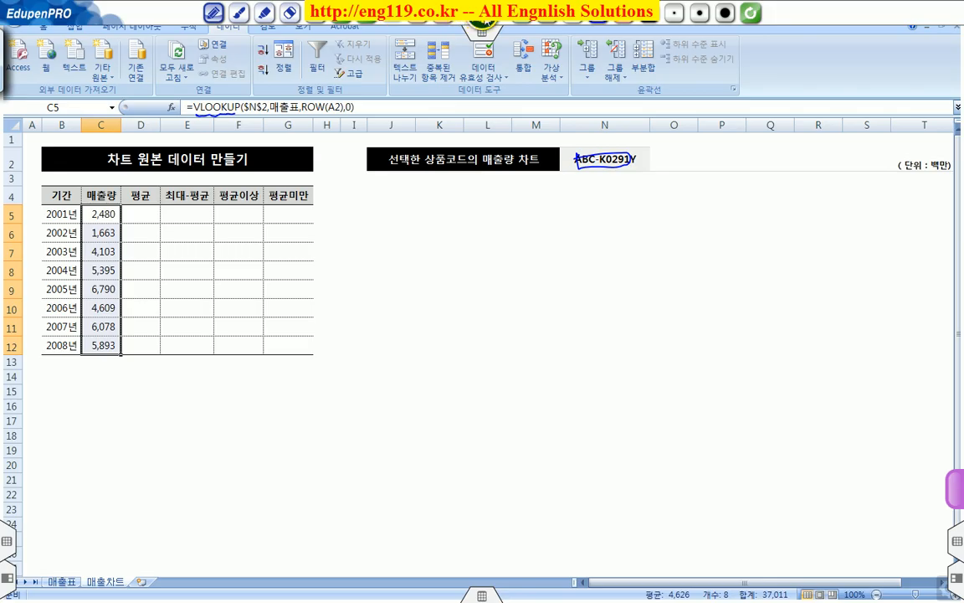
pyautogui.click(482, 17)
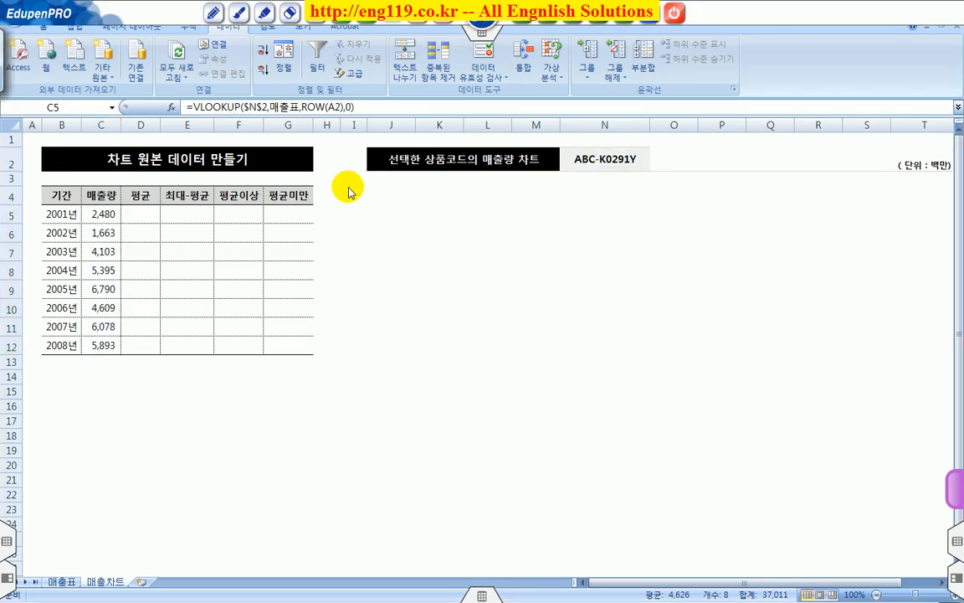
pyautogui.click(58, 582)
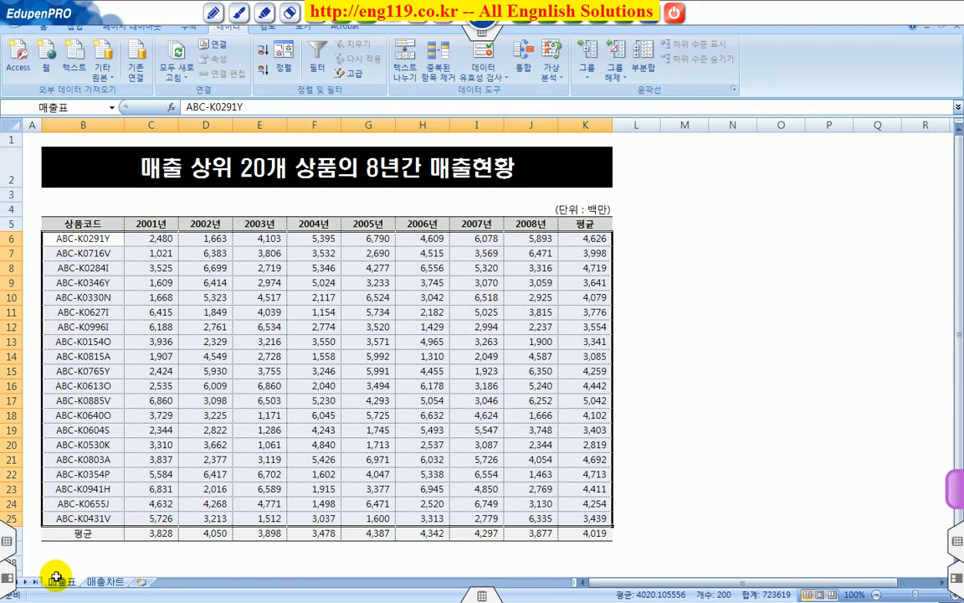
pyautogui.click(88, 240)
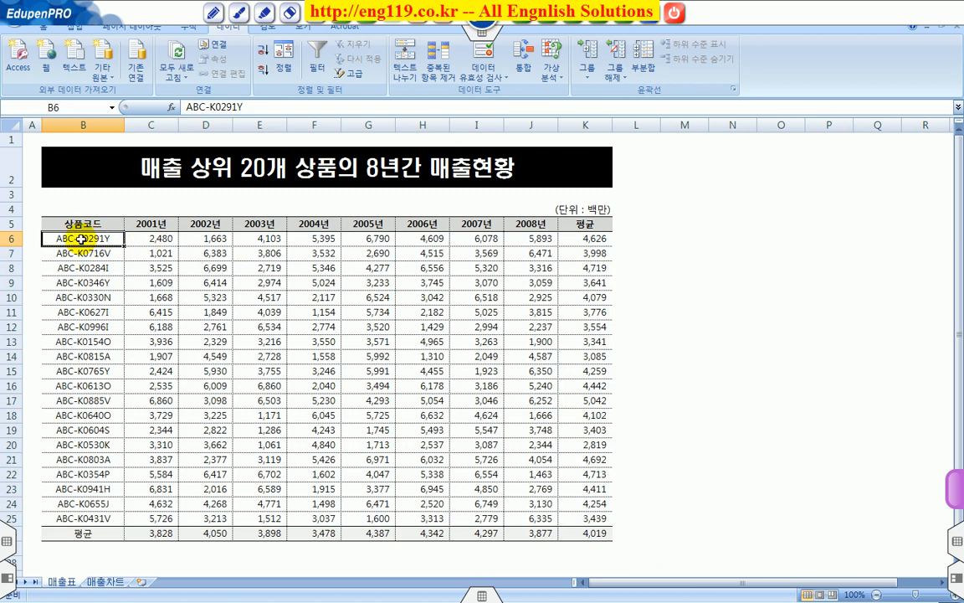
pyautogui.moveTo(81, 240); pyautogui.dragTo(583, 521)
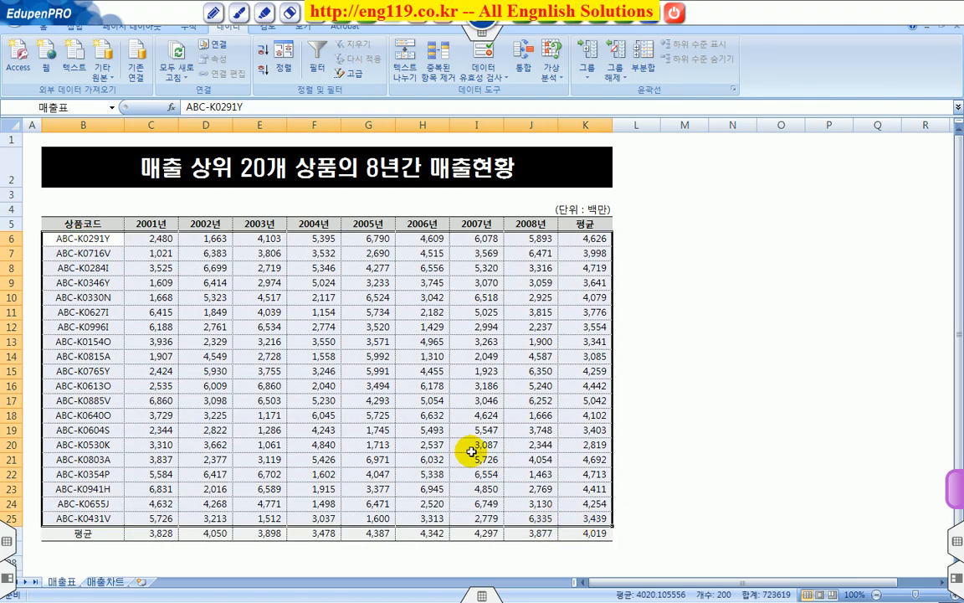
# - Examine the column positions within the 매출표 range against the column index supplied by ROW(A2)
pyautogui.click(214, 12)
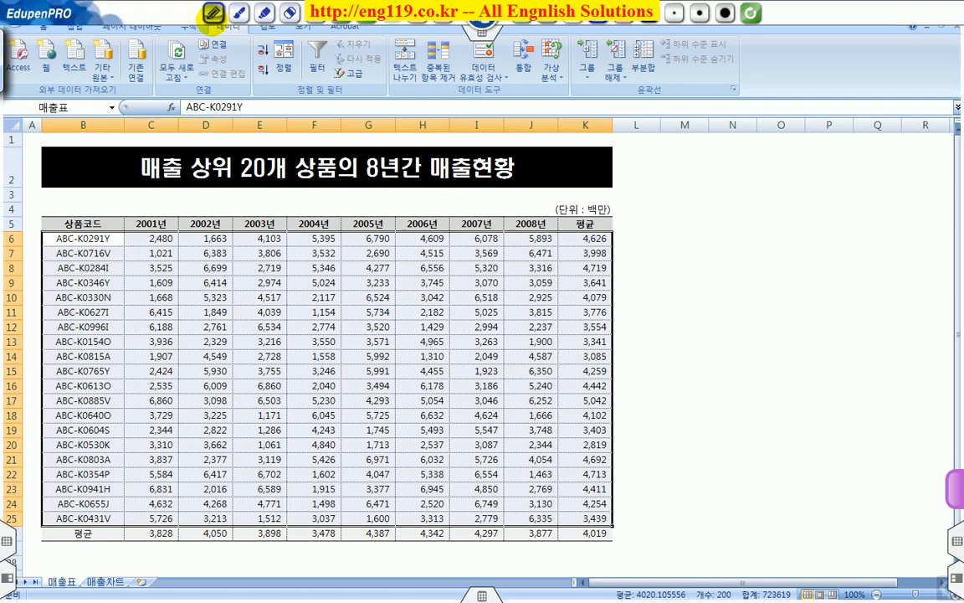
pyautogui.moveTo(139, 219); pyautogui.dragTo(196, 227)
pyautogui.moveTo(256, 216)
pyautogui.mouseDown()
pyautogui.moveTo(262, 227)
pyautogui.moveTo(474, 228)
pyautogui.mouseUp()
pyautogui.moveTo(534, 215); pyautogui.dragTo(529, 228)
pyautogui.moveTo(591, 220)
pyautogui.mouseDown()
pyautogui.moveTo(588, 229)
pyautogui.moveTo(604, 219)
pyautogui.mouseUp()
pyautogui.moveTo(134, 239); pyautogui.dragTo(205, 241)
pyautogui.moveTo(250, 237); pyautogui.dragTo(310, 239)
pyautogui.moveTo(131, 199); pyautogui.dragTo(138, 207)
pyautogui.moveTo(144, 198); pyautogui.dragTo(195, 201)
pyautogui.click(170, 196)
pyautogui.moveTo(198, 188); pyautogui.dragTo(201, 202)
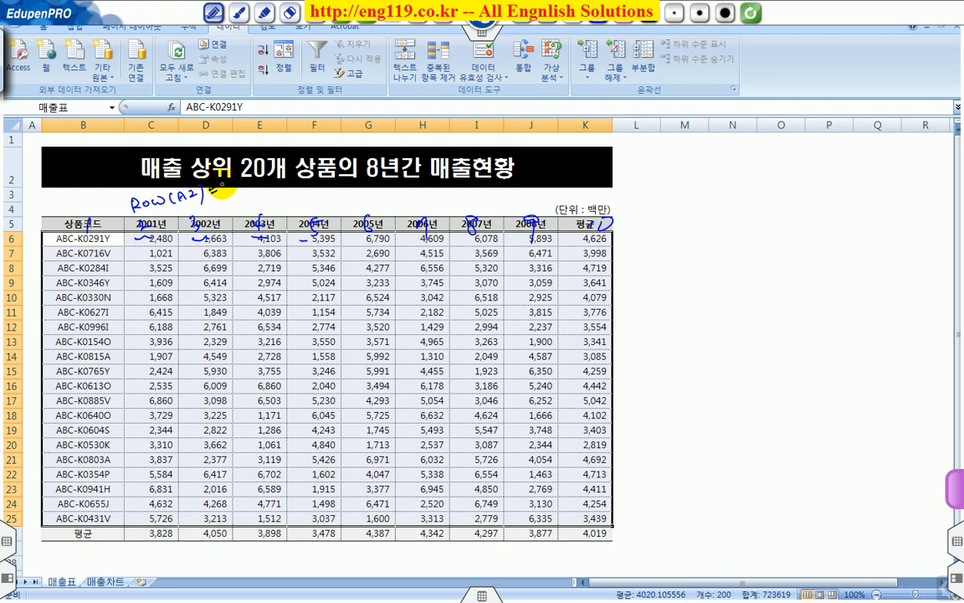
pyautogui.moveTo(223, 183); pyautogui.dragTo(243, 192)
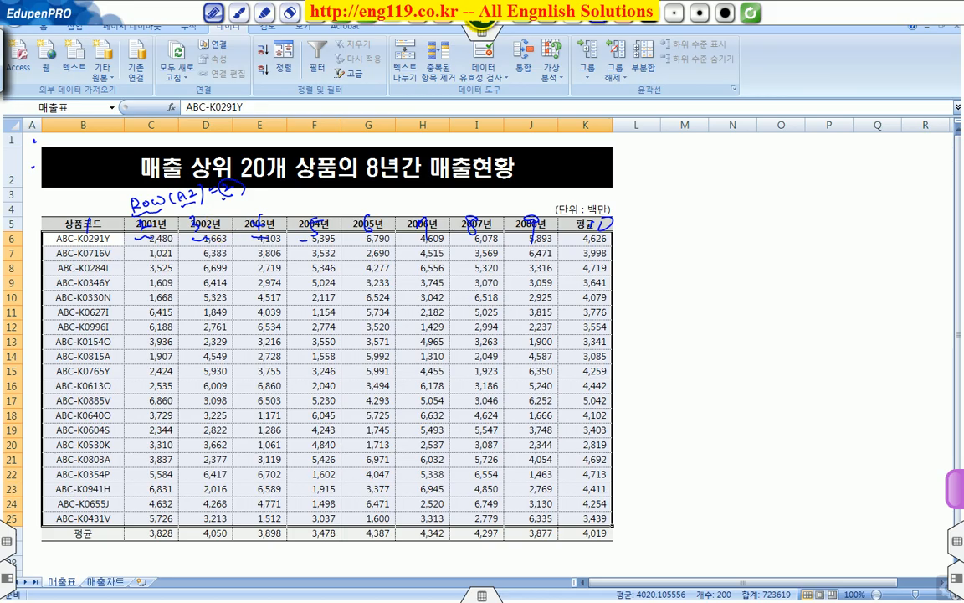
pyautogui.press('Escape')
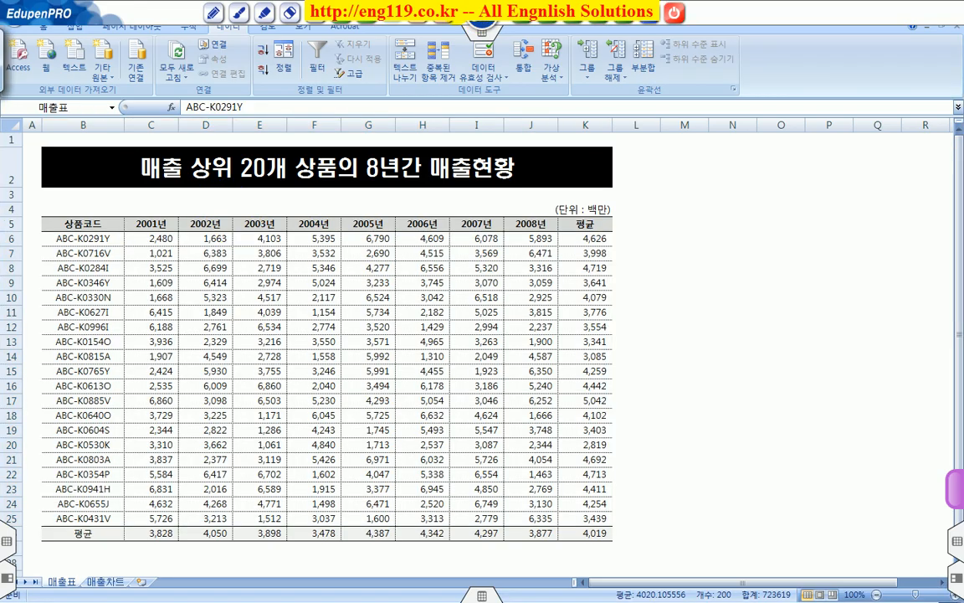
# - Examine how ROW's cell reference changes in the VLOOKUP formulas down the 매출량 column, from C5 to C9, on the 매출차트 sheet
pyautogui.hotkey('ctrl', 'c')
pyautogui.click(107, 582)
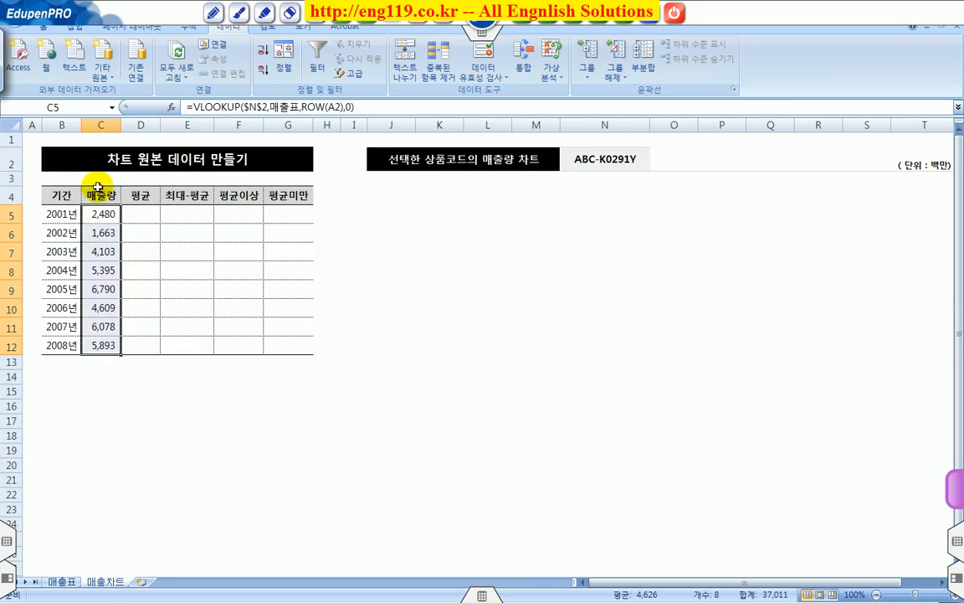
pyautogui.click(103, 215)
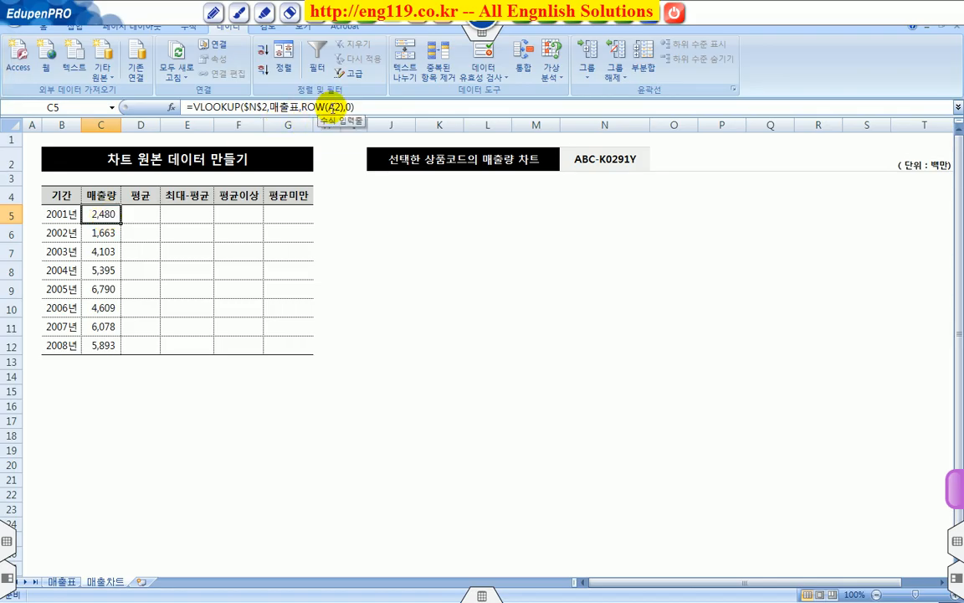
pyautogui.click(109, 233)
pyautogui.doubleClick(331, 106)
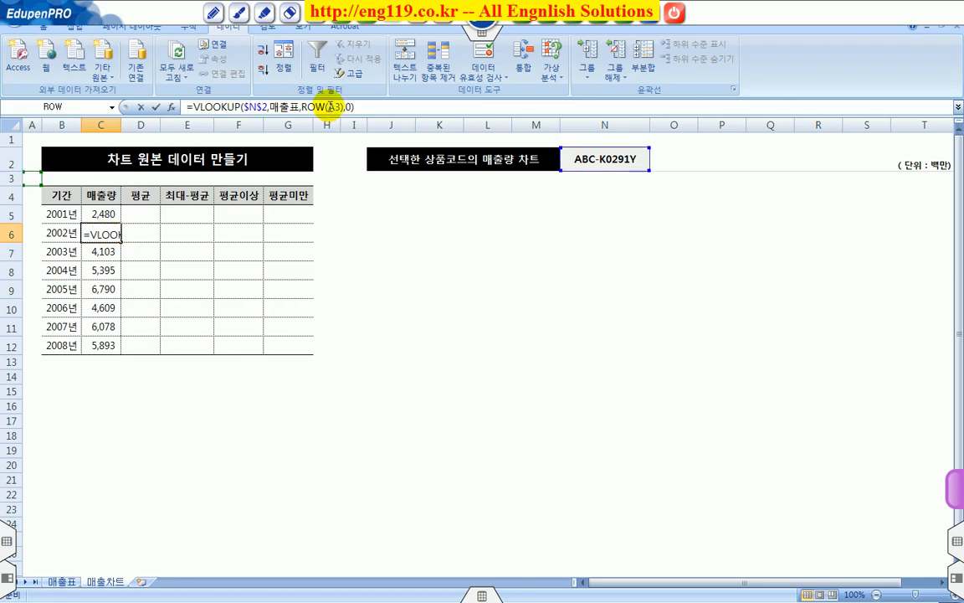
pyautogui.press('Escape')
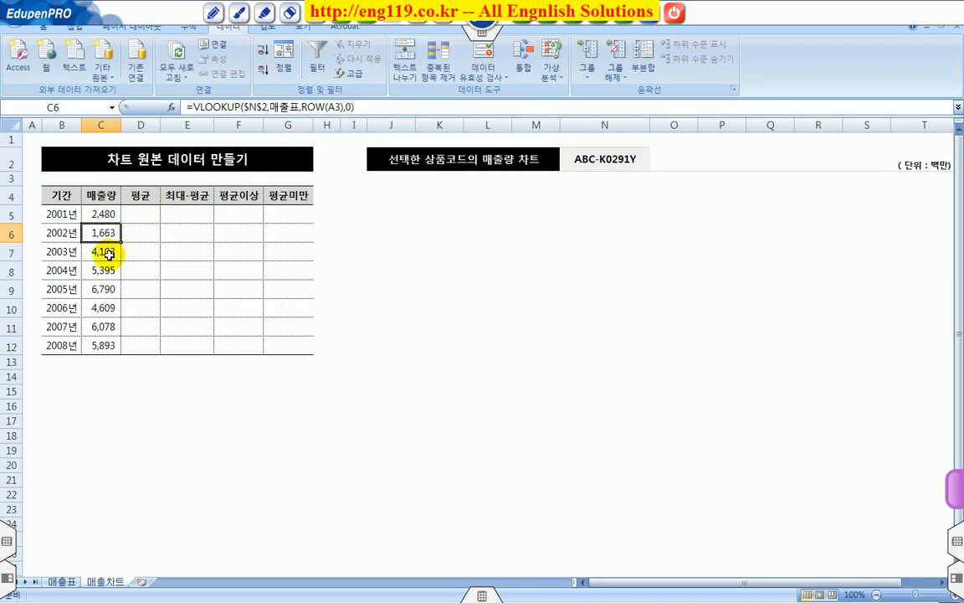
pyautogui.click(109, 253)
pyautogui.click(107, 270)
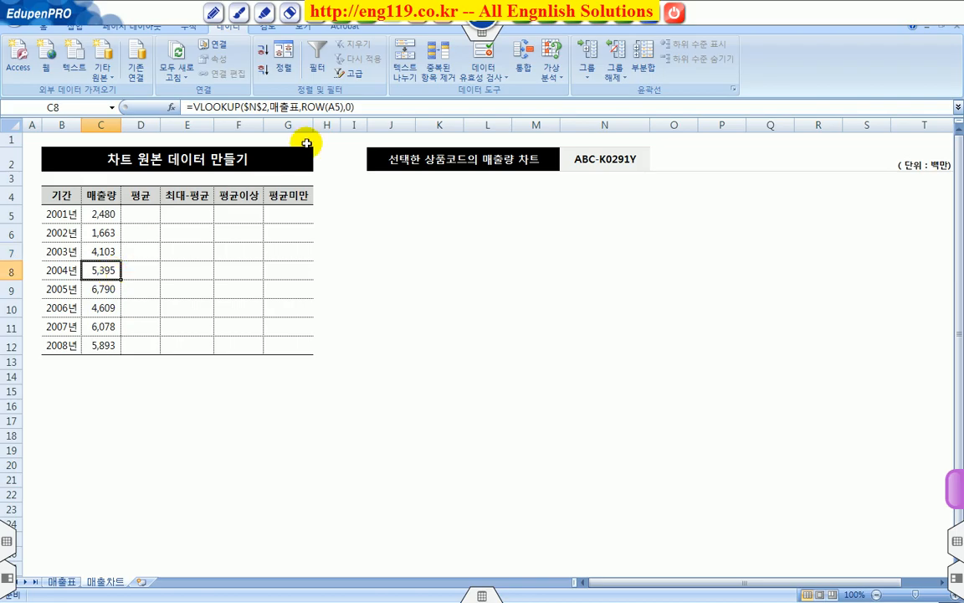
pyautogui.click(99, 291)
pyautogui.press('F2')
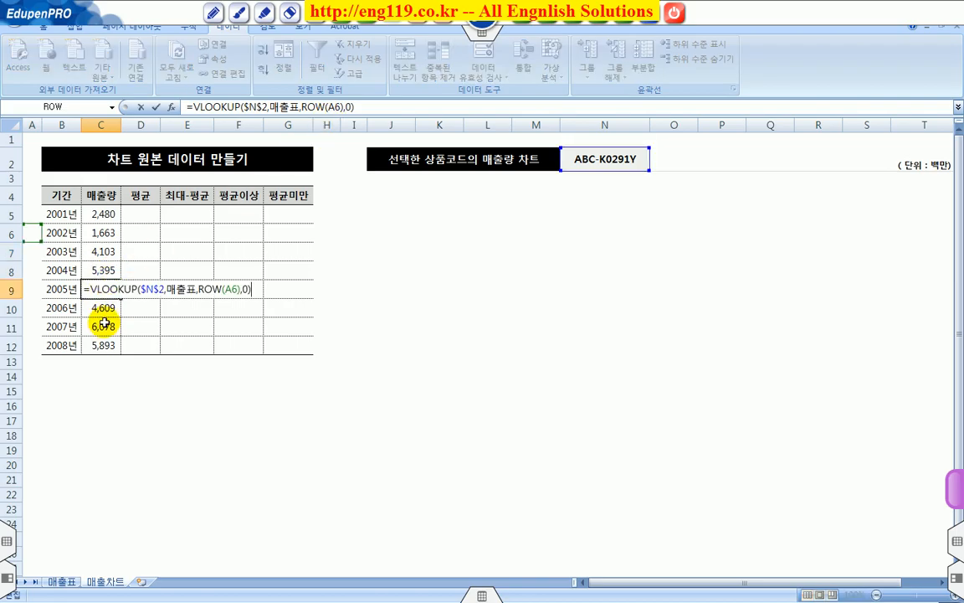
pyautogui.press('Escape')
# - Highlight the ROW(A2) argument inside C5's VLOOKUP formula to review the column index, keeping the formula as it is
pyautogui.click(105, 213)
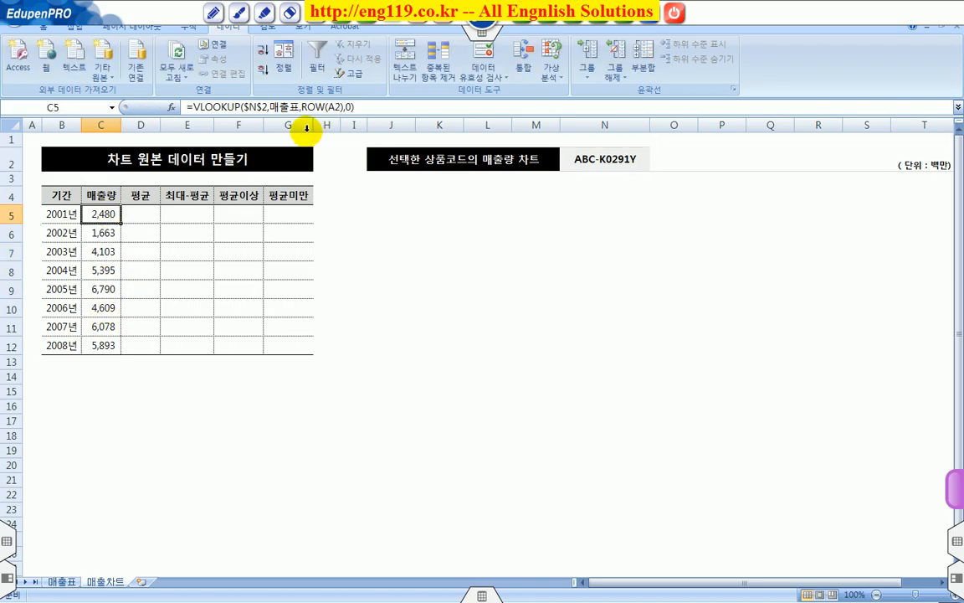
pyautogui.click(303, 106)
pyautogui.moveTo(303, 106); pyautogui.dragTo(342, 106)
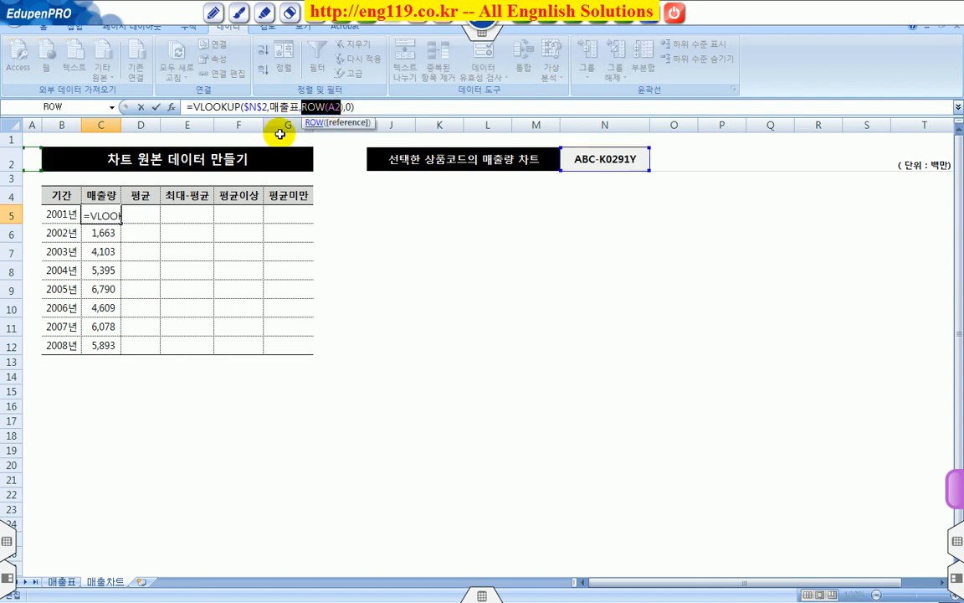
pyautogui.hotkey('ctrl', 'Return')
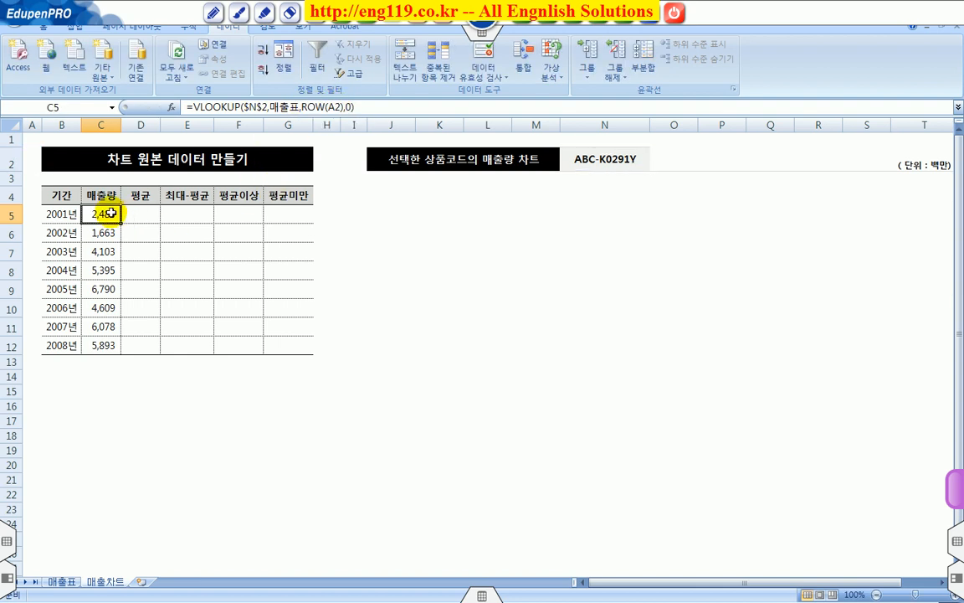
# - Re-enter =VLOOKUP($N$2,매출표,ROW(A2),0) into all 매출량 cells C5:C12 at once and review the formula in C5
pyautogui.moveTo(110, 216); pyautogui.dragTo(106, 343)
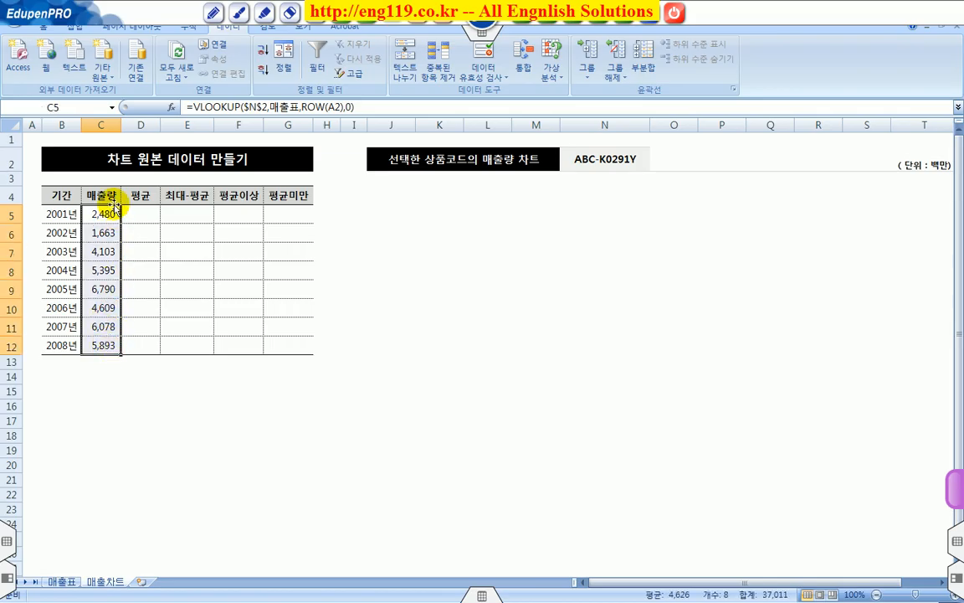
pyautogui.click(374, 106)
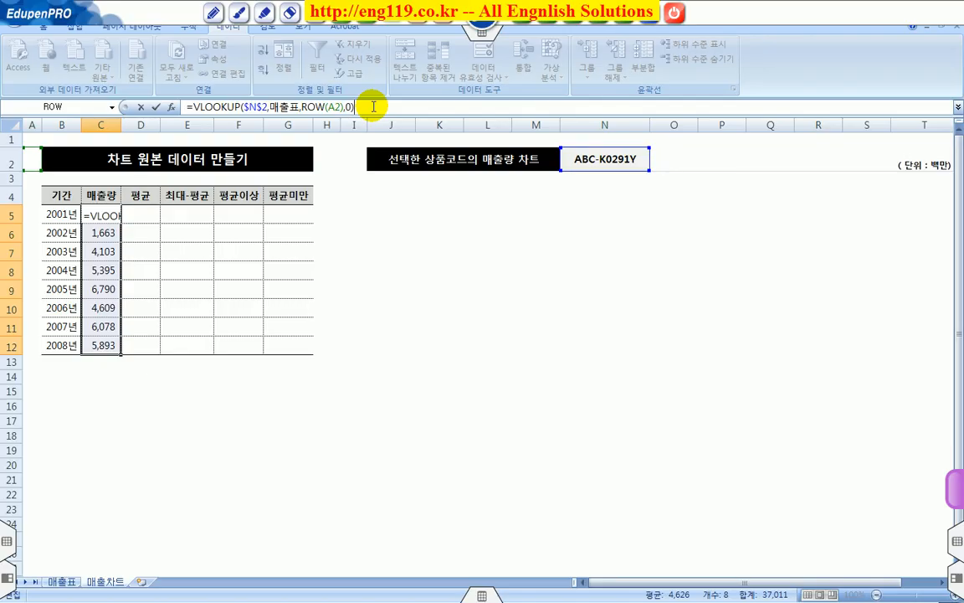
pyautogui.hotkey('ctrl', 'Return')
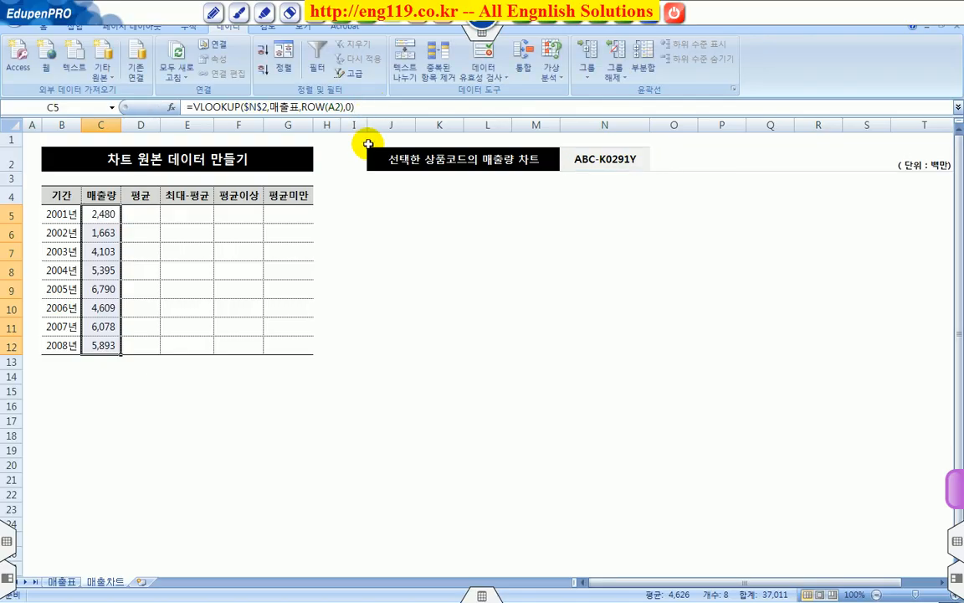
pyautogui.doubleClick(111, 216)
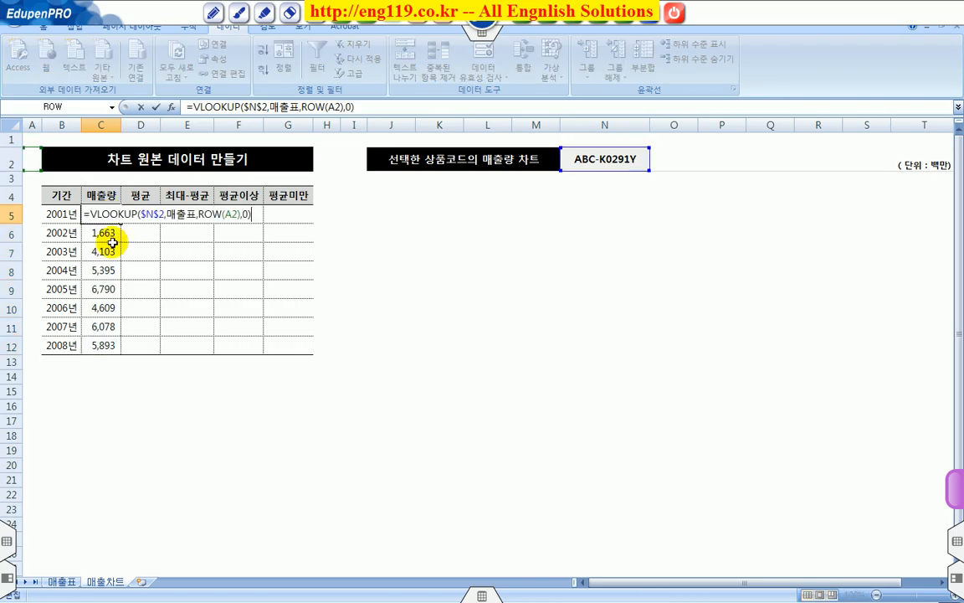
pyautogui.press('Escape')
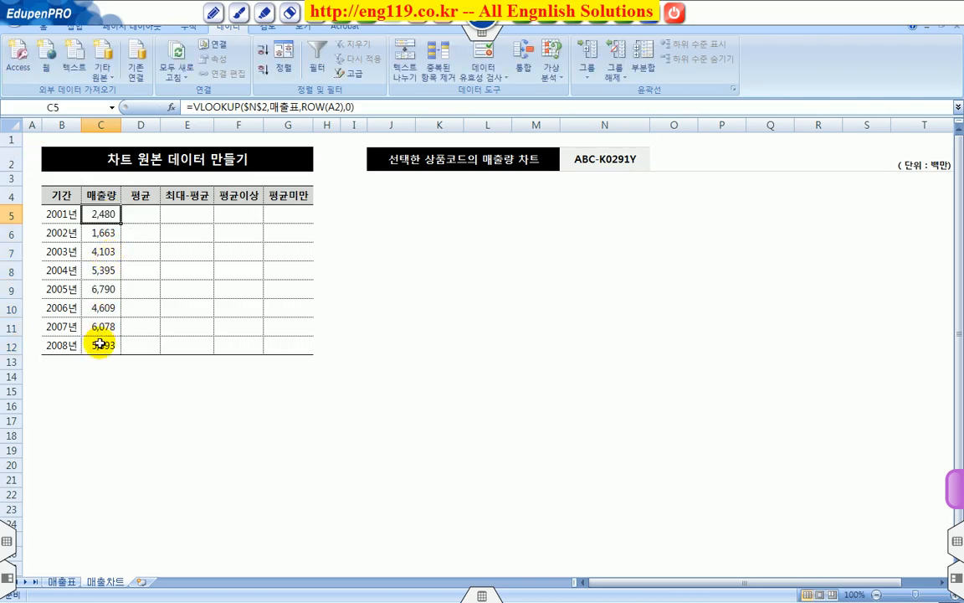
# - Trace product ABC-K0291Y's yearly sales from 2001년 through 2008년 on the 매출표 sheet, and return to the 매출차트 sheet
pyautogui.click(61, 581)
pyautogui.click(95, 240)
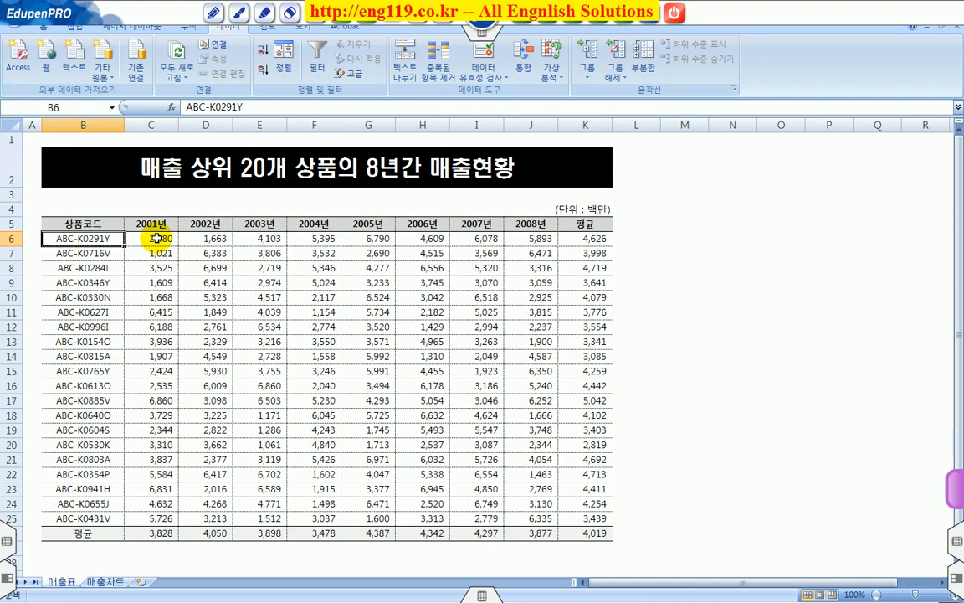
pyautogui.click(151, 239)
pyautogui.click(205, 238)
pyautogui.click(258, 239)
pyautogui.click(315, 239)
pyautogui.click(373, 239)
pyautogui.click(428, 238)
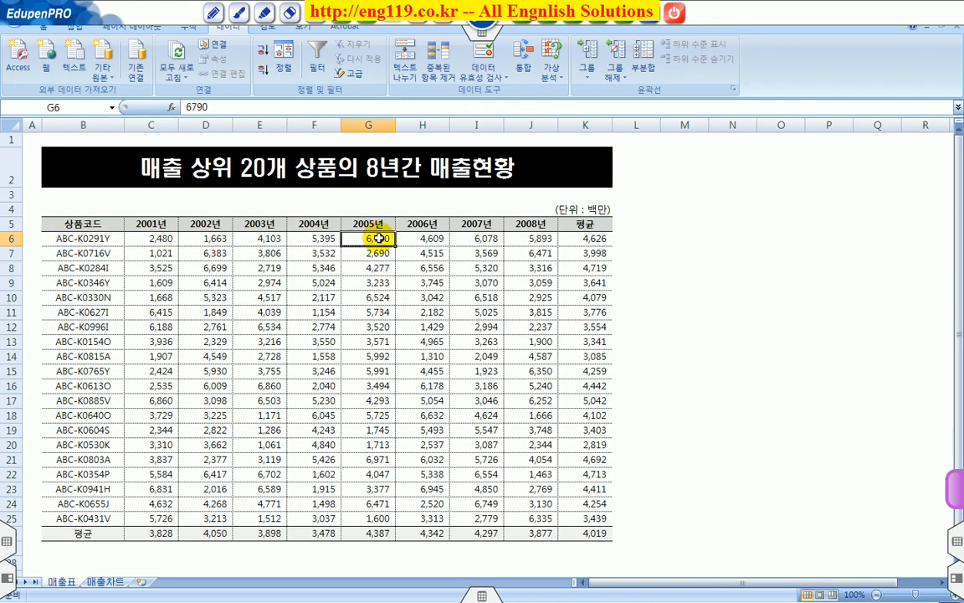
pyautogui.click(494, 240)
pyautogui.click(523, 238)
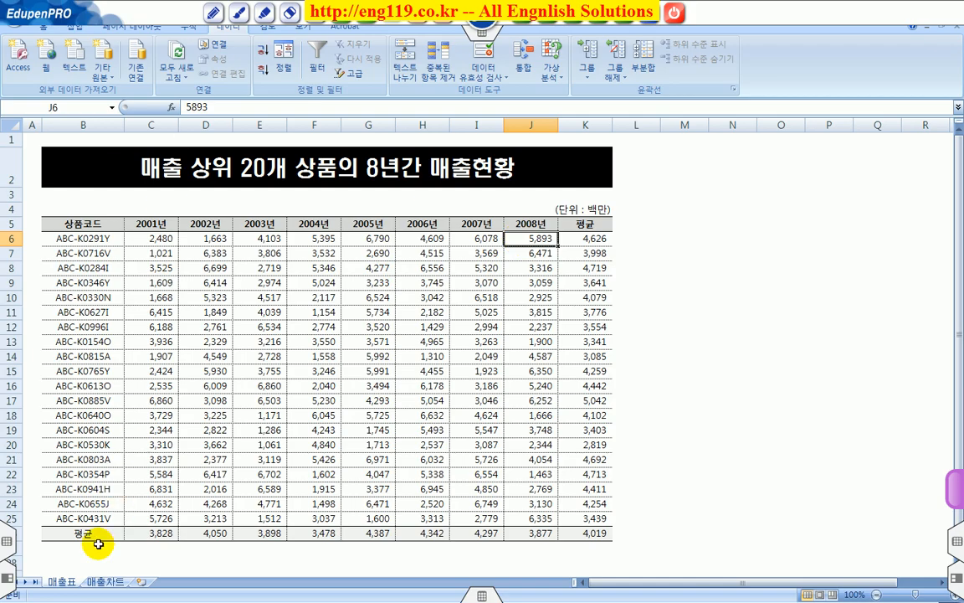
pyautogui.click(107, 583)
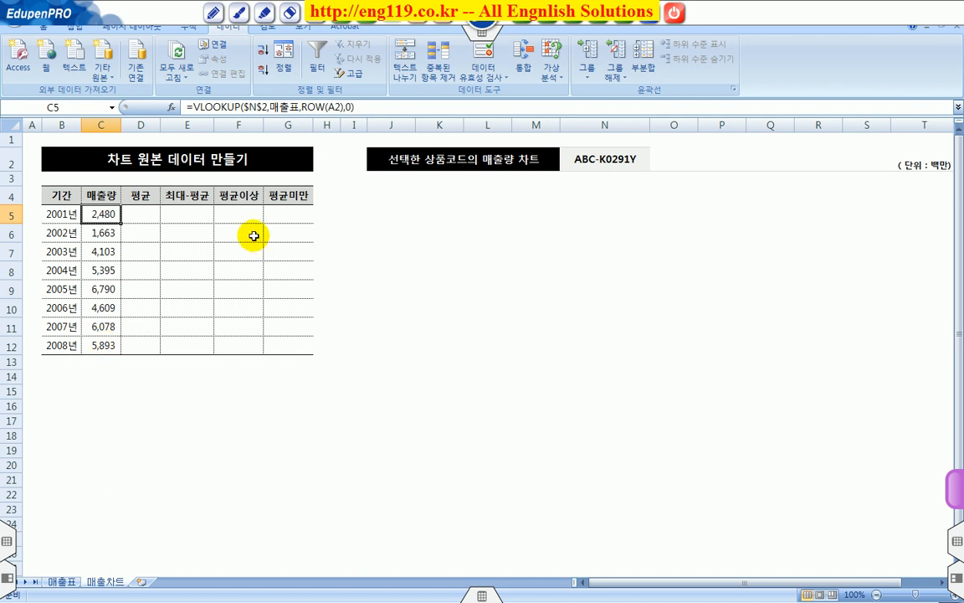
# - Check the formula in the 평균 column for ABC-K0291Y on the 매출표 sheet as the source for 매출차트's 평균 column
pyautogui.click(150, 214)
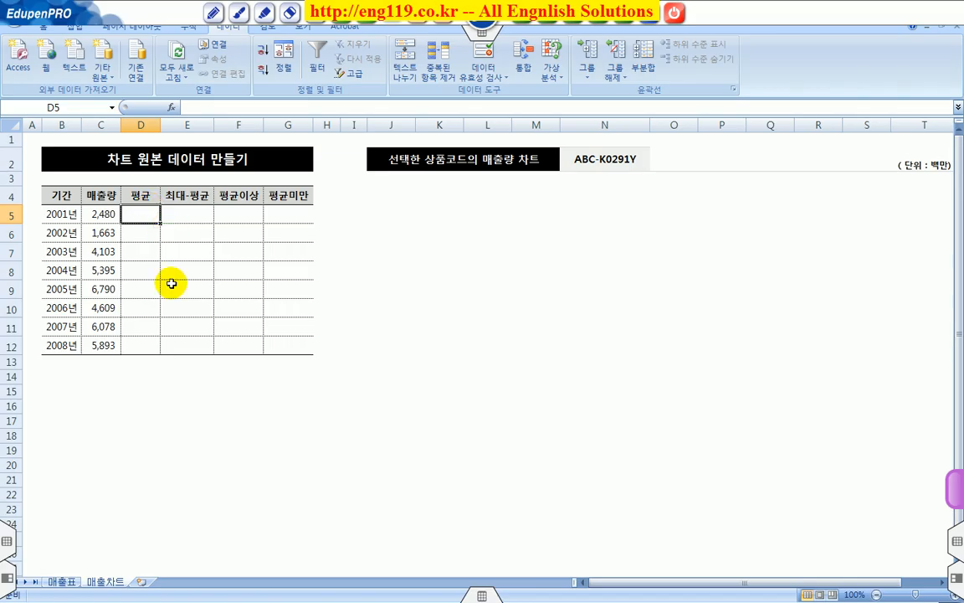
pyautogui.click(67, 579)
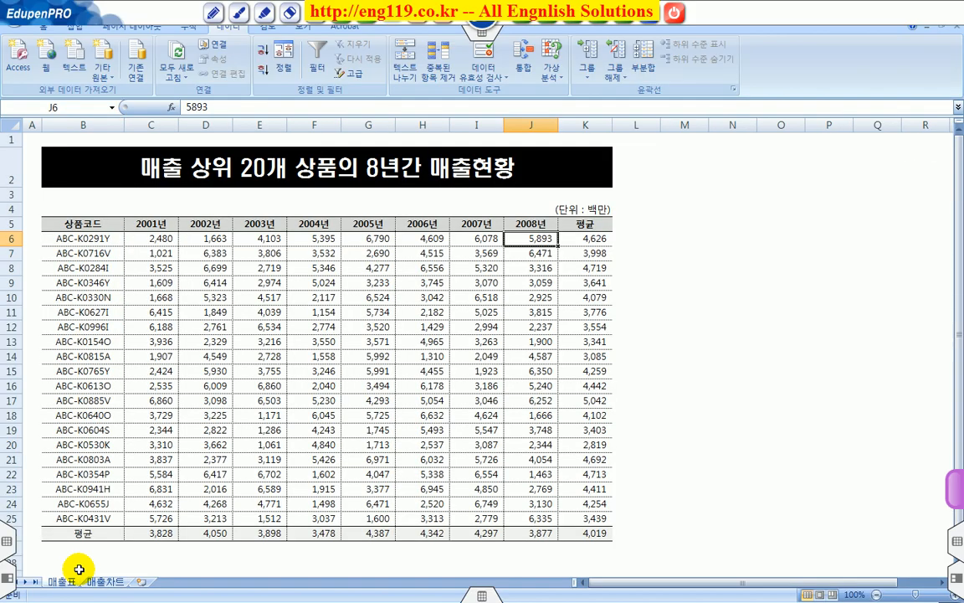
pyautogui.click(590, 238)
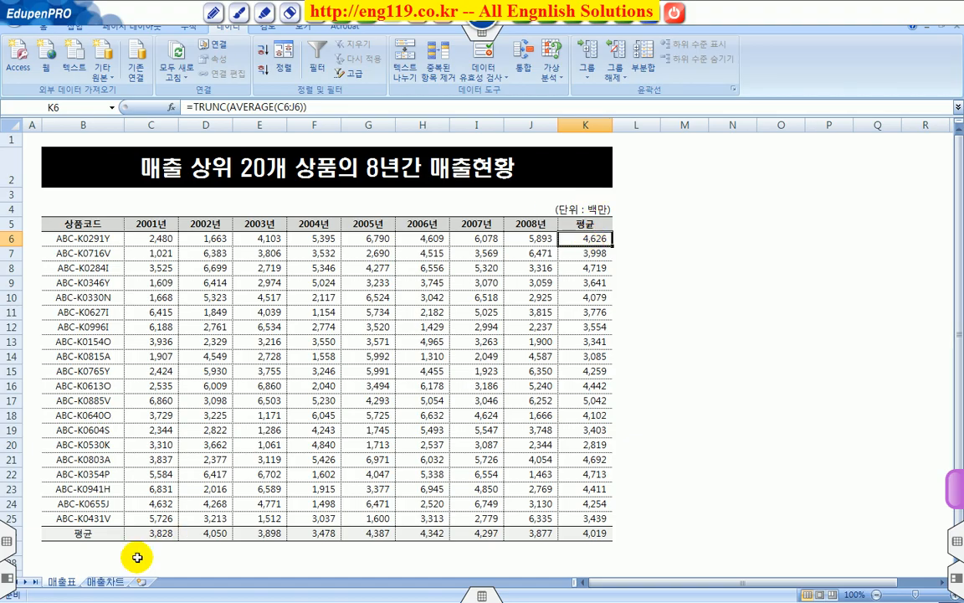
pyautogui.click(105, 580)
# - Select the 평균 cells D5:D12 on the 매출차트 sheet and insert the VLOOKUP function to open its arguments
pyautogui.moveTo(136, 218); pyautogui.dragTo(140, 343)
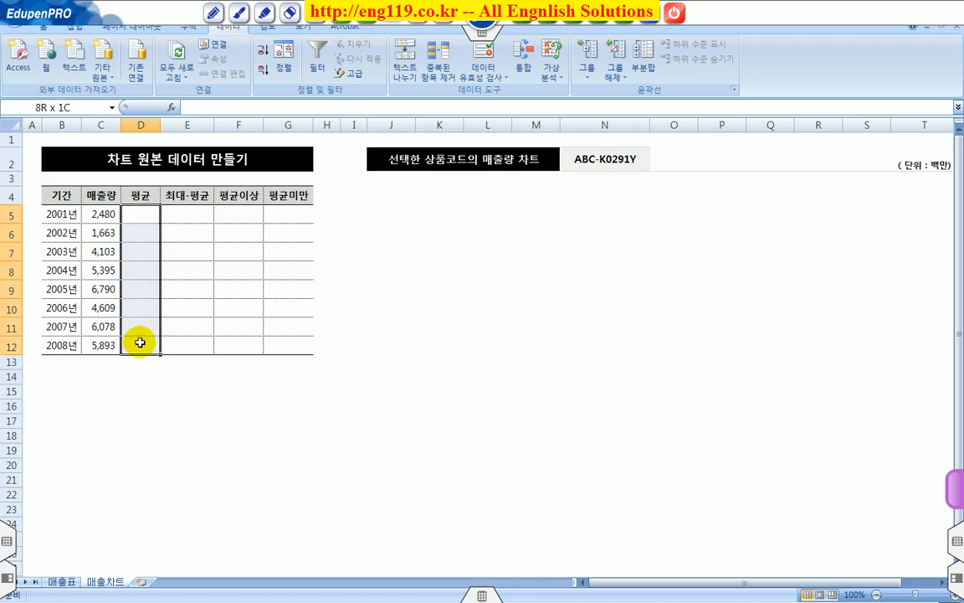
pyautogui.click(312, 108)
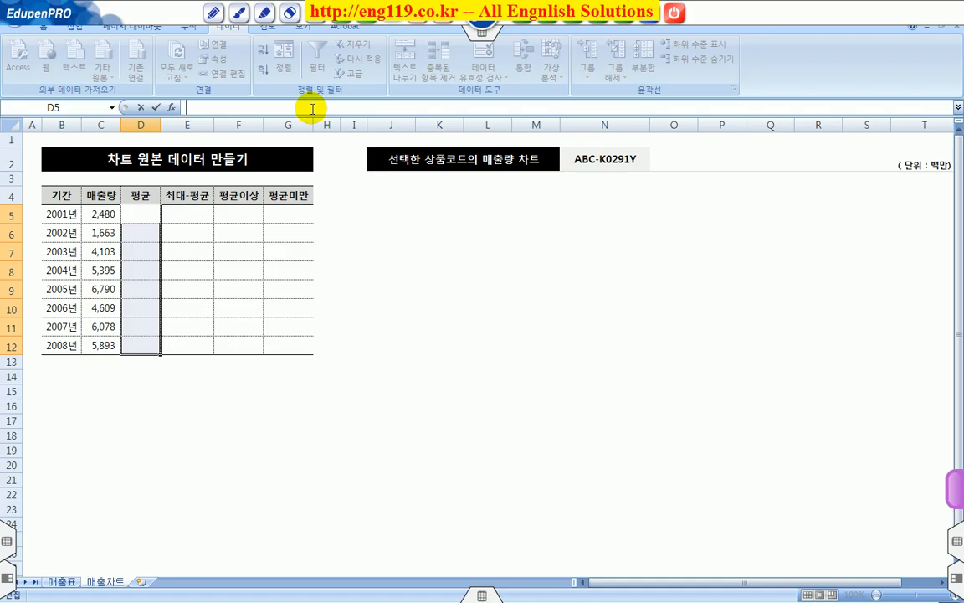
pyautogui.click(173, 107)
pyautogui.click(424, 339)
pyautogui.press('v')
pyautogui.scroll(-3, 421, 337)
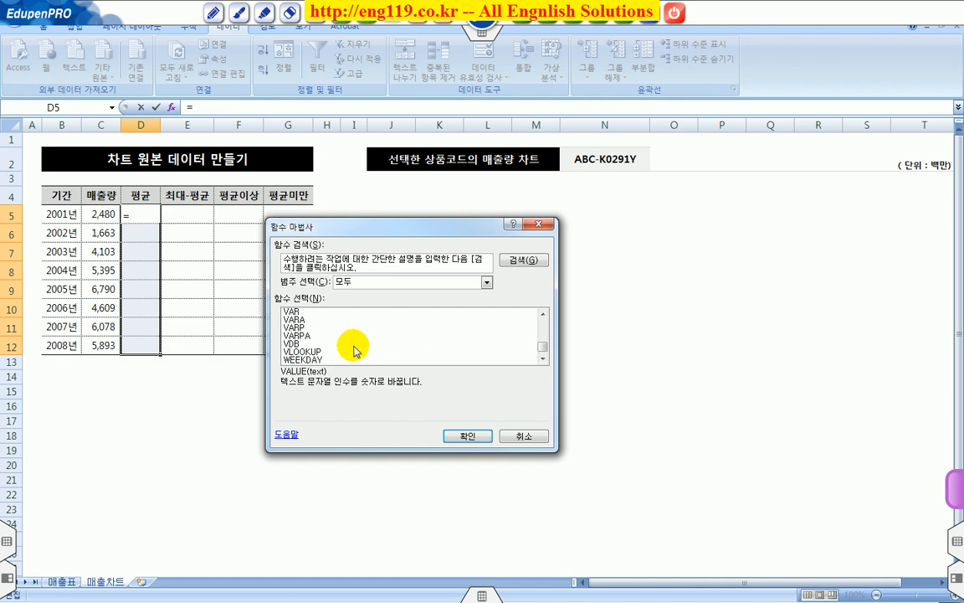
pyautogui.click(317, 354)
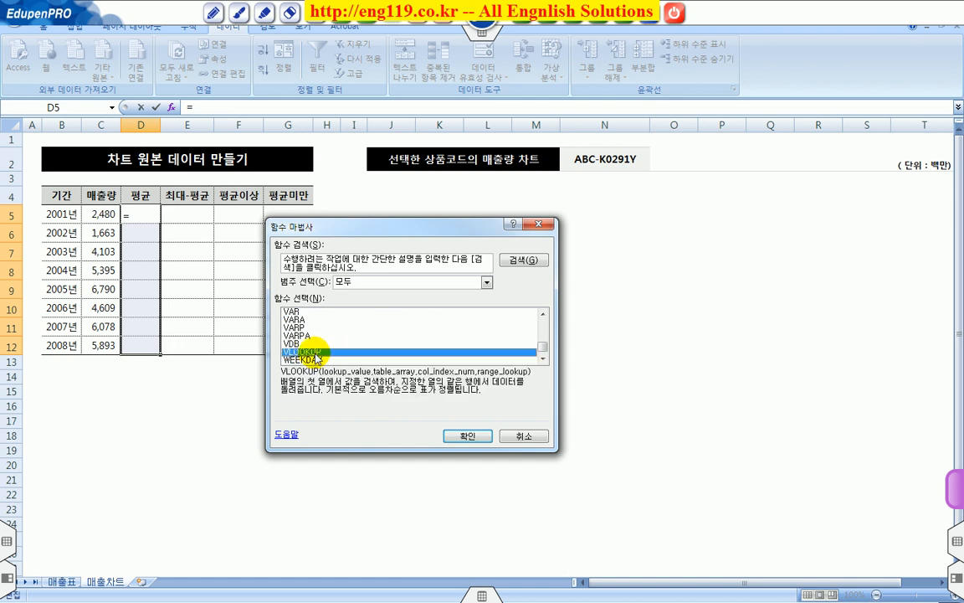
pyautogui.click(467, 439)
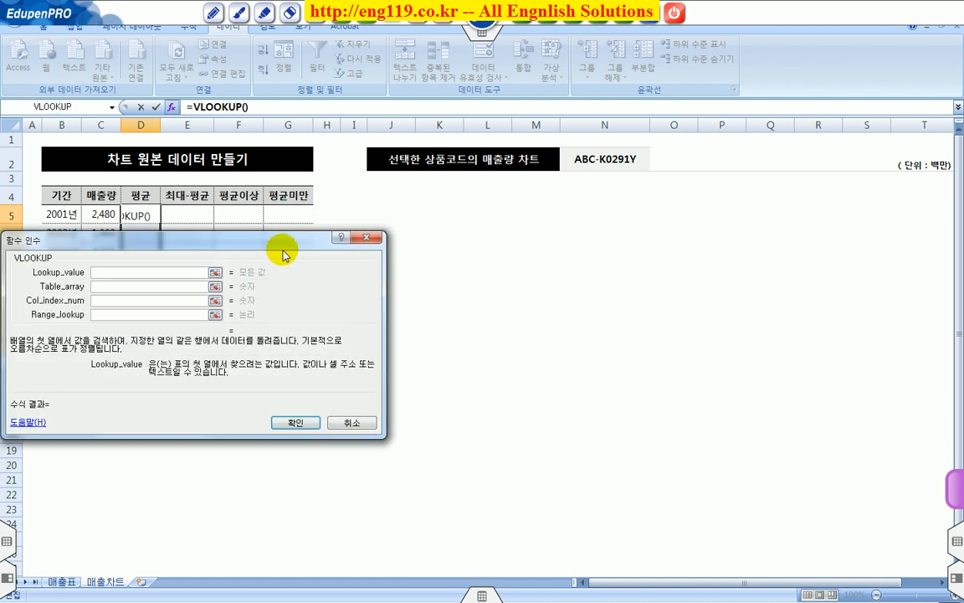
# - Set VLOOKUP's Lookup_value to the absolute reference $N$2 and its Table_array to the named range 매출표
pyautogui.moveTo(231, 299); pyautogui.dragTo(551, 261)
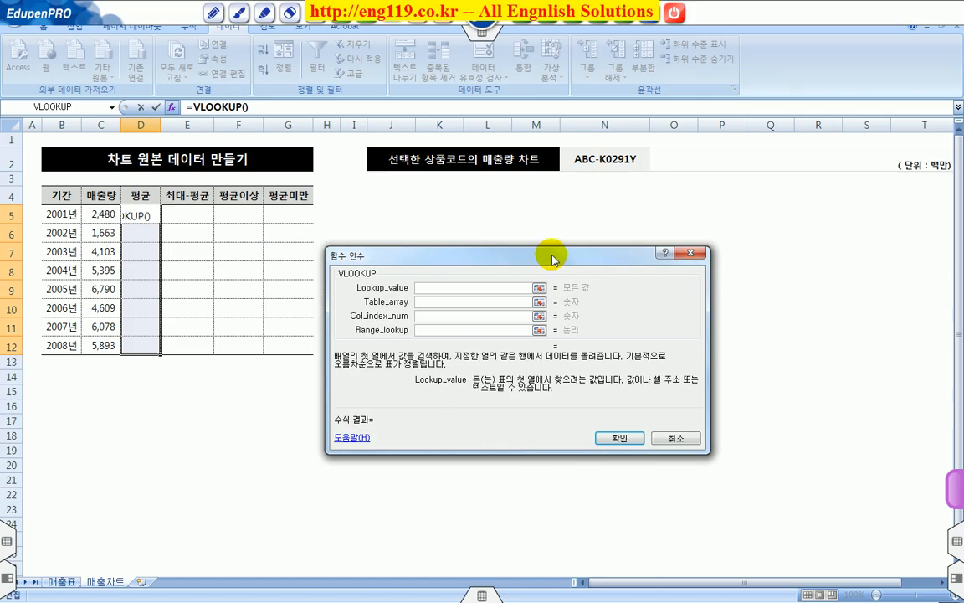
pyautogui.click(595, 159)
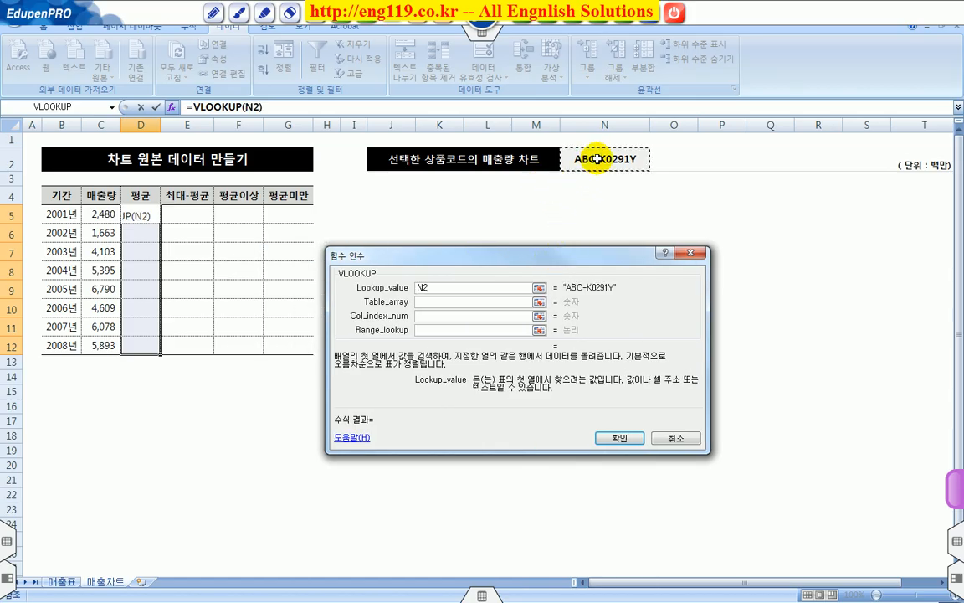
pyautogui.press('F4')
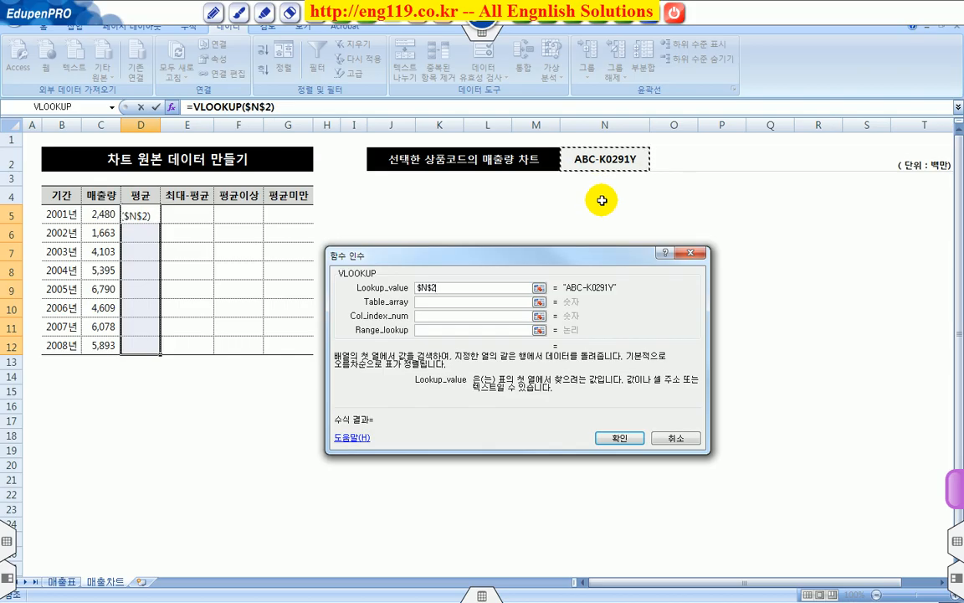
pyautogui.click(501, 303)
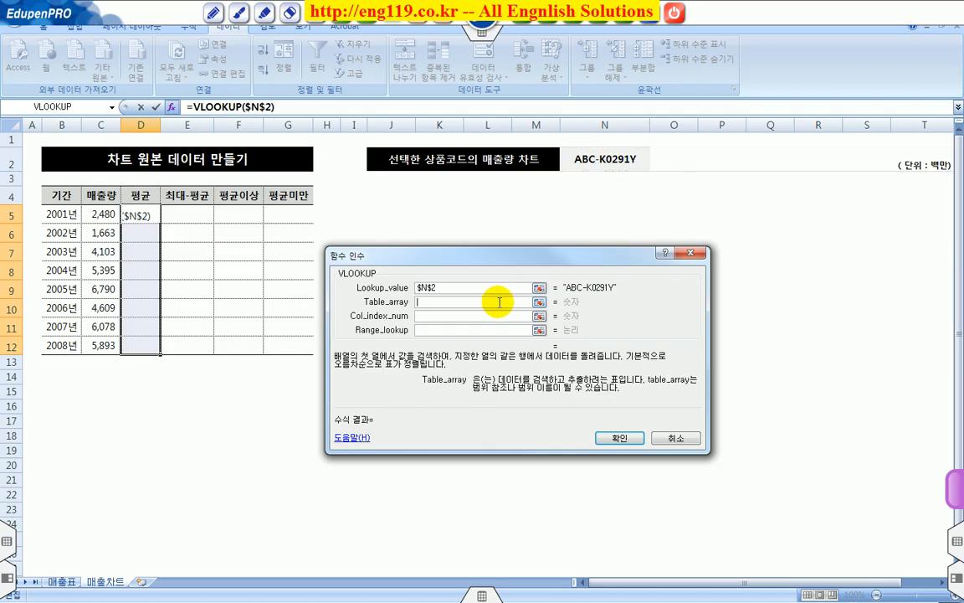
pyautogui.write('매출표')
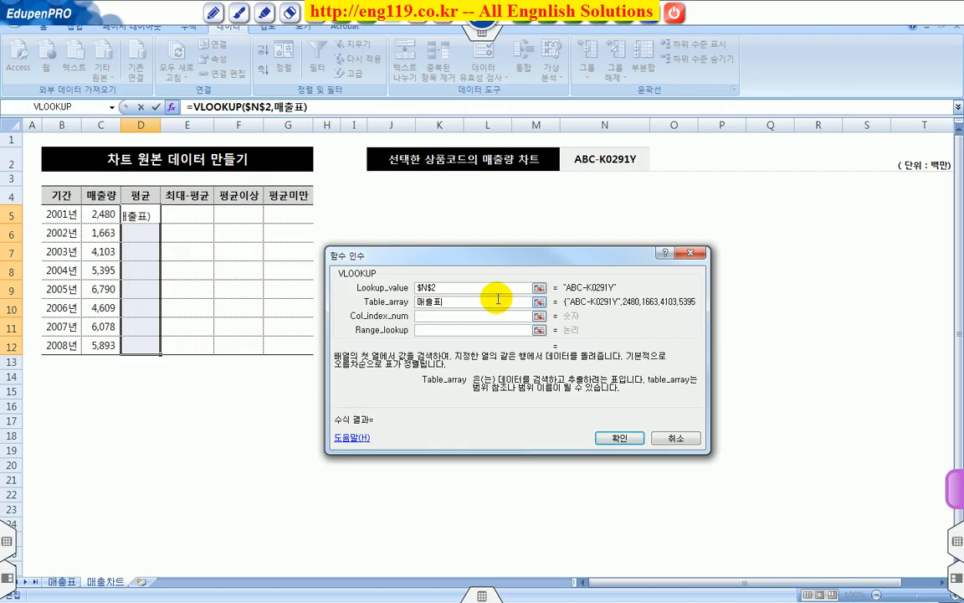
# - Set VLOOKUP's Col_index_num to 10 and Range_lookup to 0 for the 평균 formula
pyautogui.click(472, 315)
pyautogui.write('10')
pyautogui.click(462, 331)
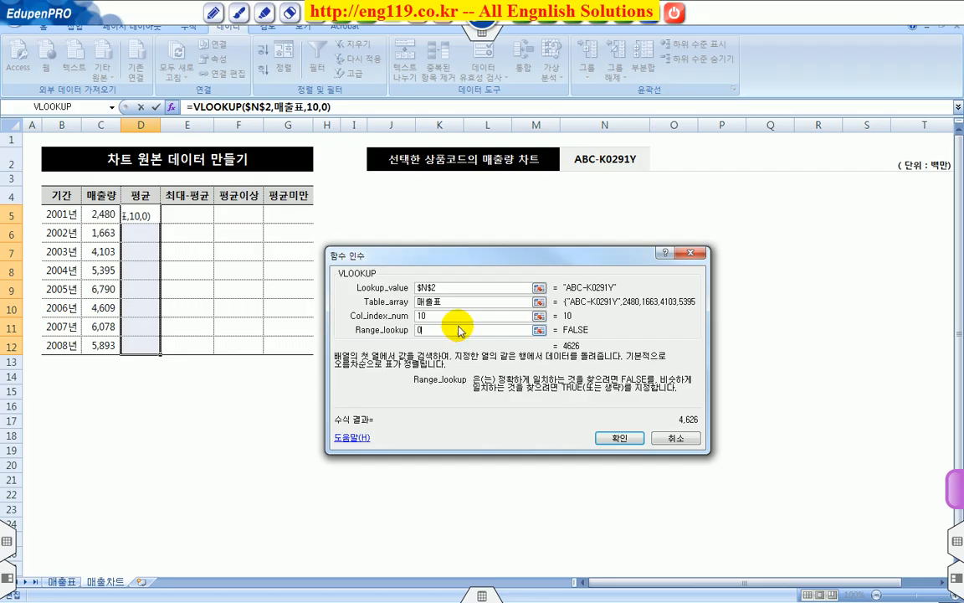
pyautogui.write('0')
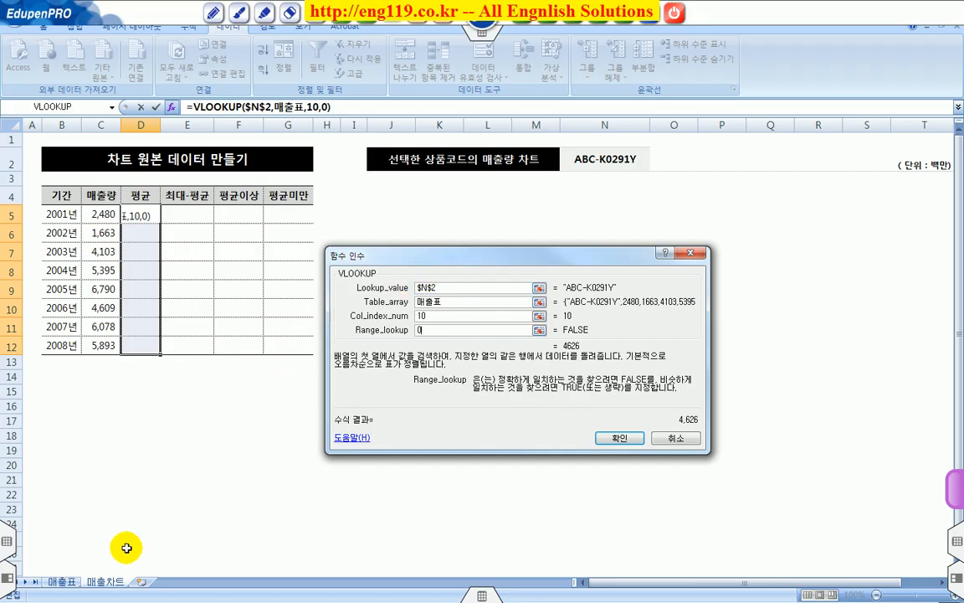
# - Count the columns on the 매출표 sheet from 상품코드 to 평균 to check VLOOKUP's Col_index_num of 10
pyautogui.write('+')
pyautogui.click(61, 581)
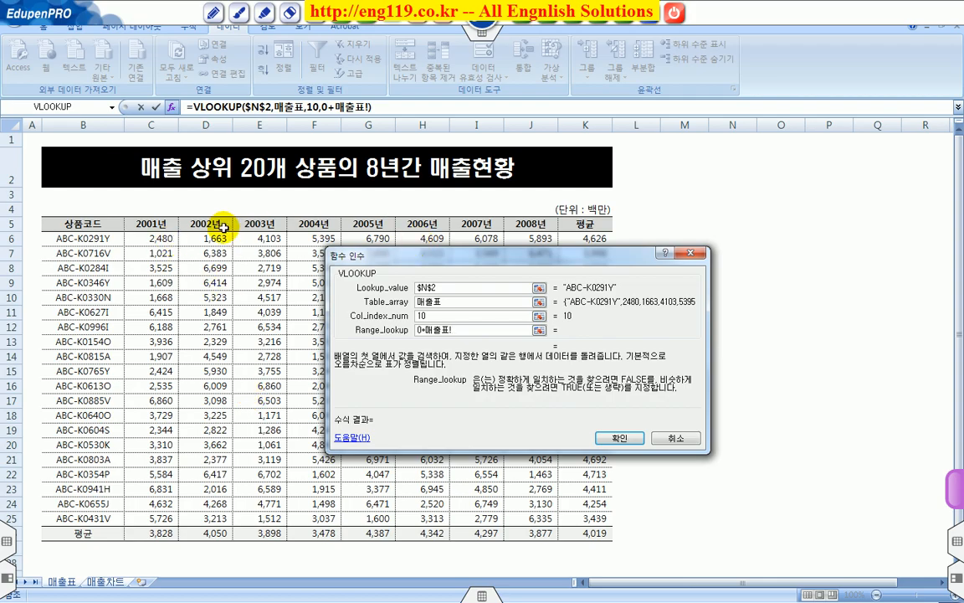
pyautogui.click(214, 13)
pyautogui.moveTo(93, 214); pyautogui.dragTo(89, 228)
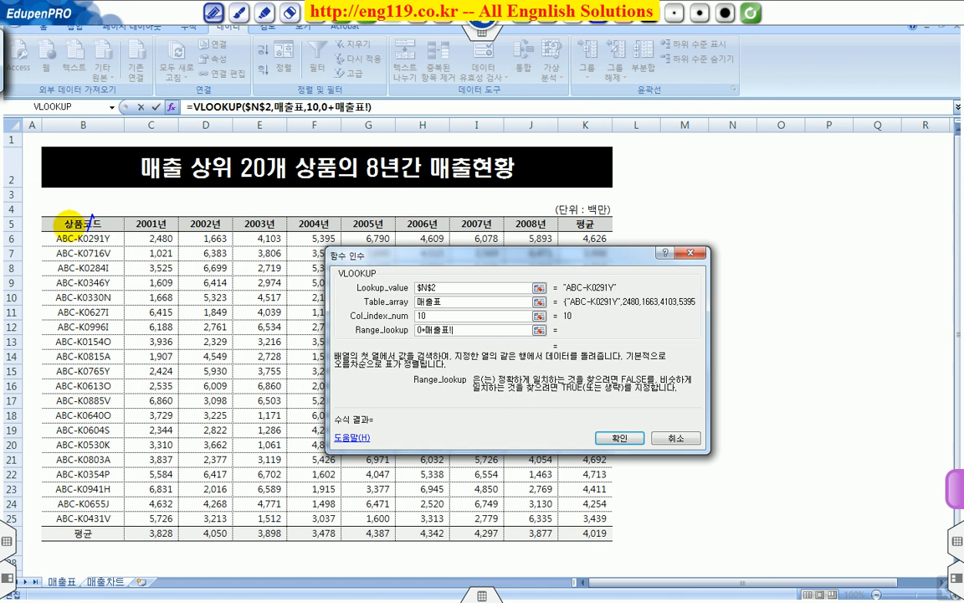
pyautogui.moveTo(416, 301); pyautogui.dragTo(444, 306)
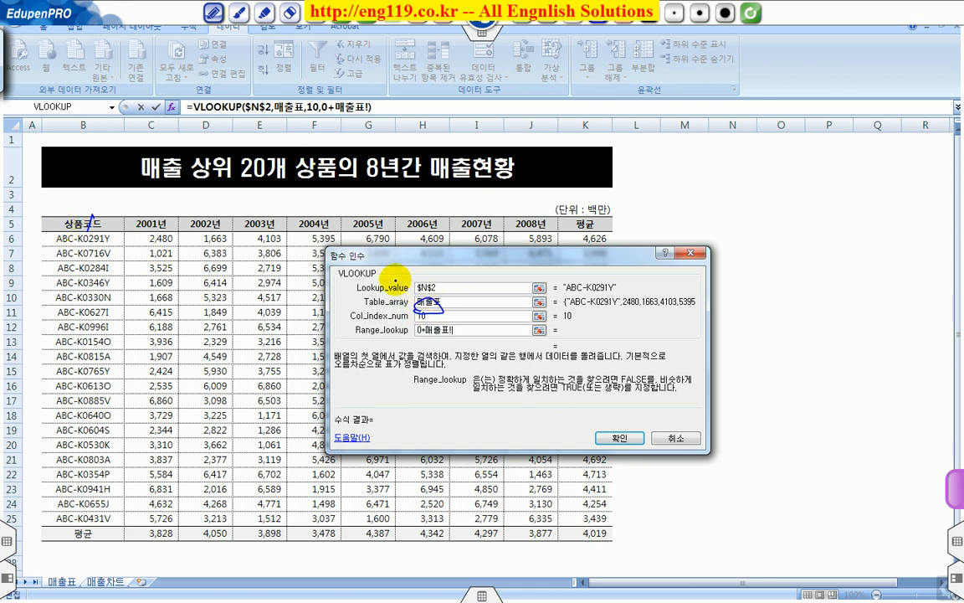
pyautogui.moveTo(148, 216); pyautogui.dragTo(257, 226)
pyautogui.moveTo(311, 209); pyautogui.dragTo(308, 224)
pyautogui.moveTo(370, 204)
pyautogui.mouseDown()
pyautogui.moveTo(368, 219)
pyautogui.moveTo(526, 222)
pyautogui.mouseUp()
pyautogui.moveTo(603, 210); pyautogui.dragTo(423, 314)
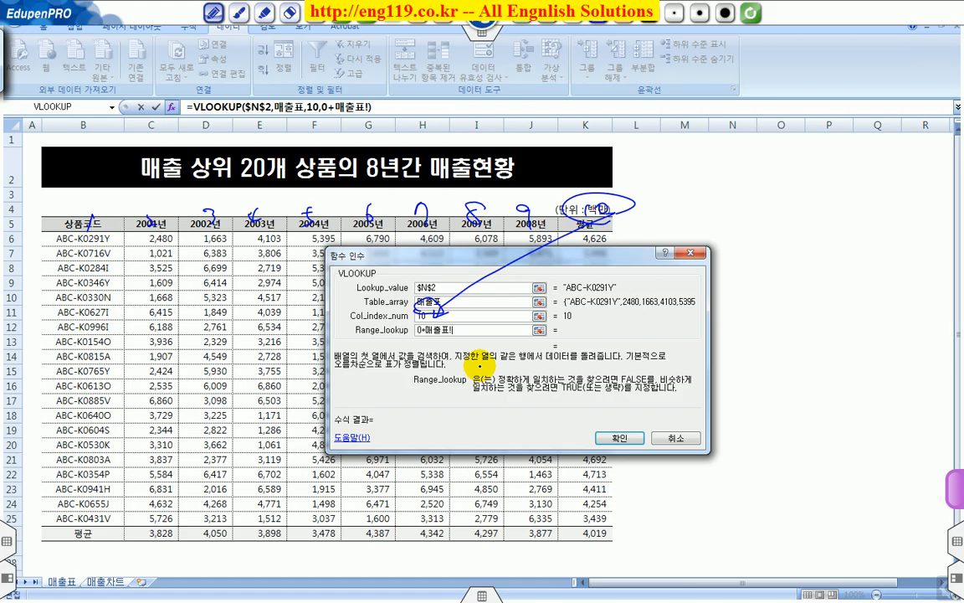
pyautogui.click(481, 25)
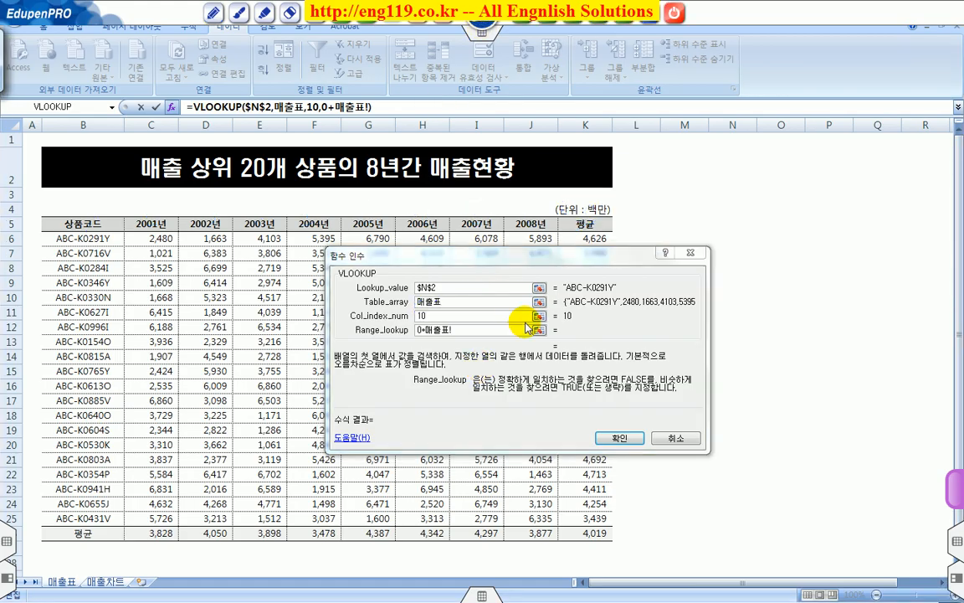
# - Return to the 매출차트 sheet and remove the stray sheet references from VLOOKUP's Range_lookup, leaving 0
pyautogui.click(117, 589)
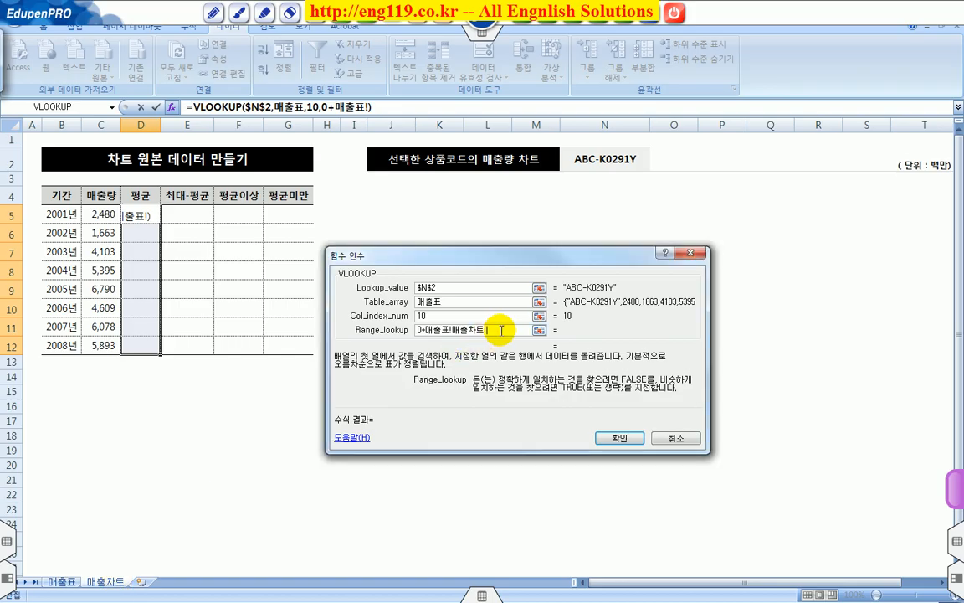
pyautogui.press('BackSpace')
pyautogui.press('BackSpace')
pyautogui.press('BackSpace')
pyautogui.press('BackSpace')
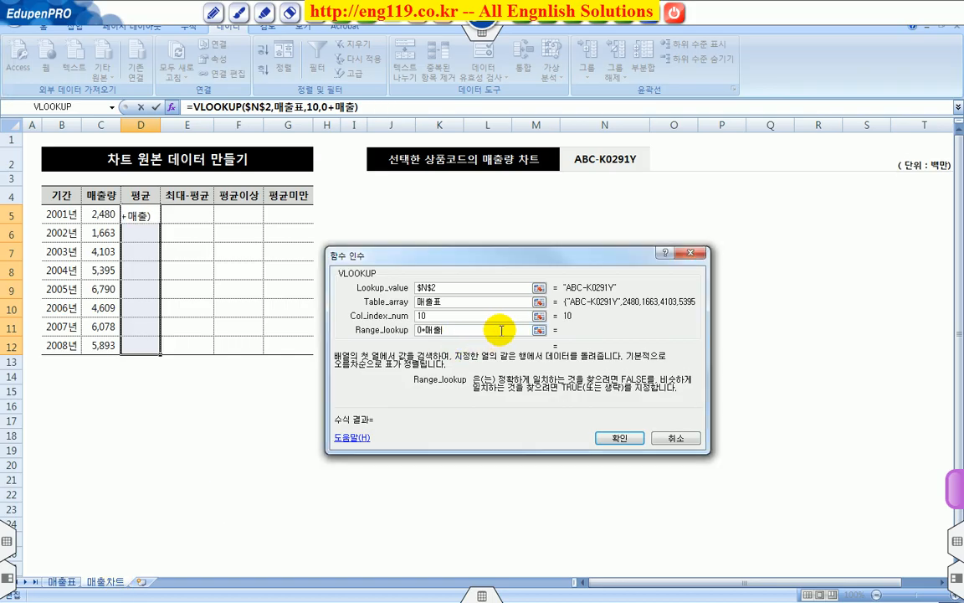
pyautogui.press('BackSpace')
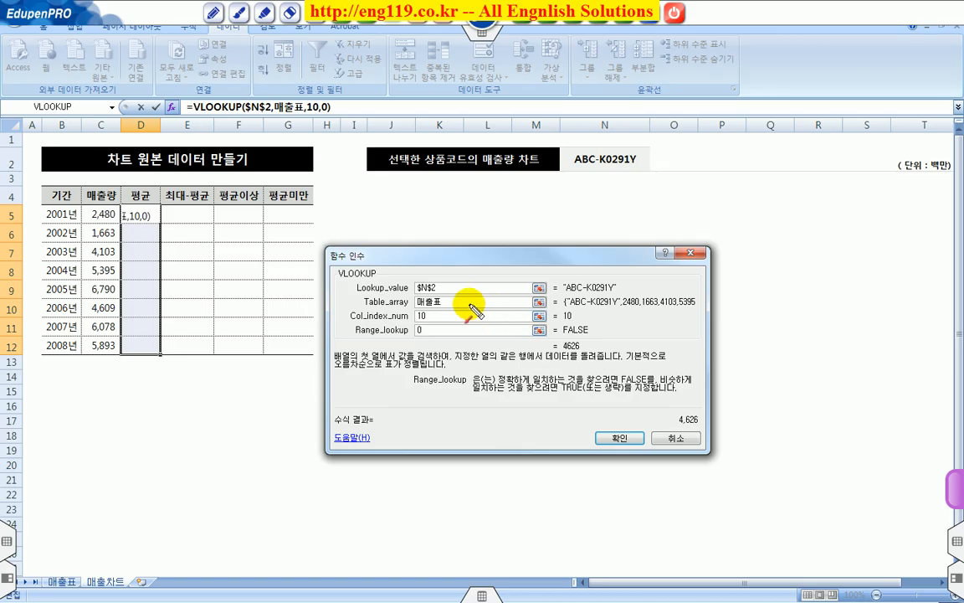
# - Review the four VLOOKUP arguments and enter the formula in all the selected 평균 cells D5:D12
pyautogui.click(421, 287)
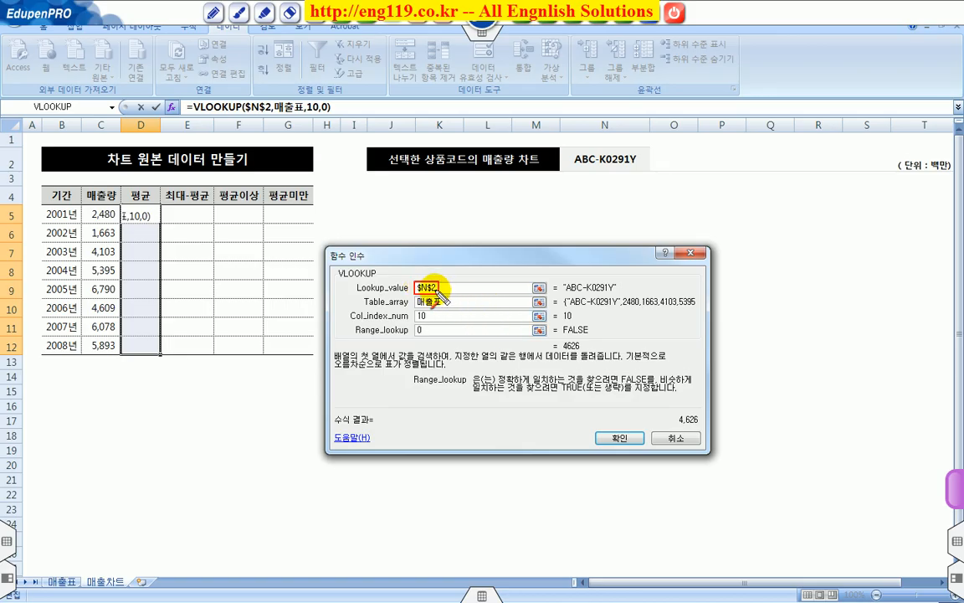
pyautogui.moveTo(439, 288)
pyautogui.mouseDown()
pyautogui.moveTo(580, 167)
pyautogui.moveTo(636, 159)
pyautogui.mouseUp()
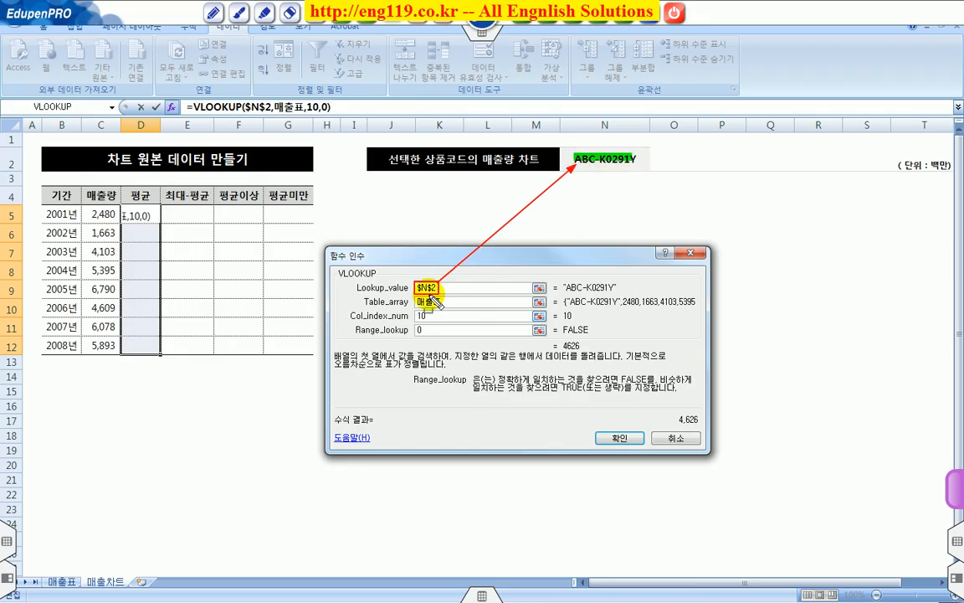
pyautogui.moveTo(415, 297); pyautogui.dragTo(442, 308)
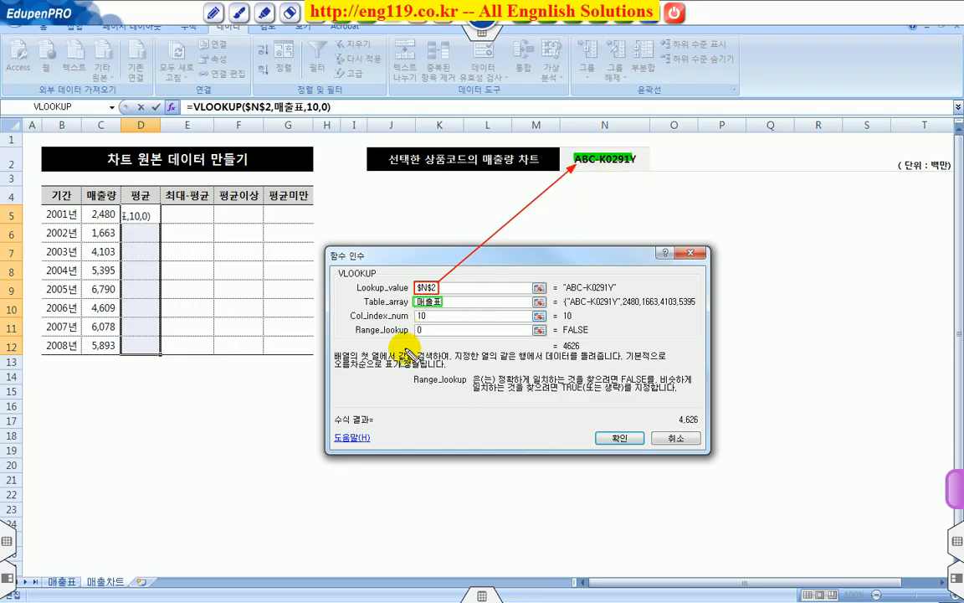
pyautogui.moveTo(410, 310)
pyautogui.mouseDown()
pyautogui.moveTo(84, 545)
pyautogui.moveTo(70, 588)
pyautogui.mouseUp()
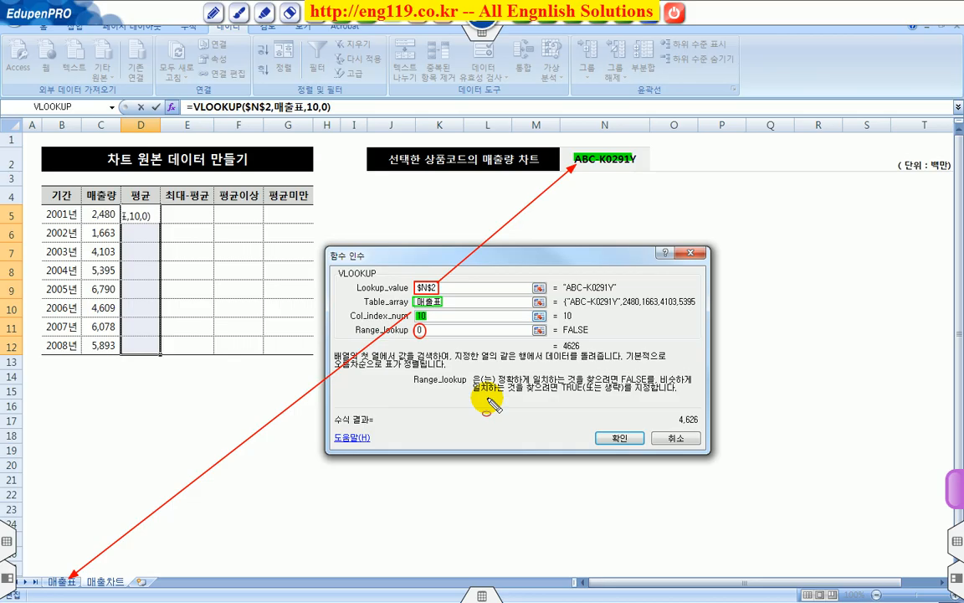
pyautogui.moveTo(499, 373); pyautogui.dragTo(643, 381)
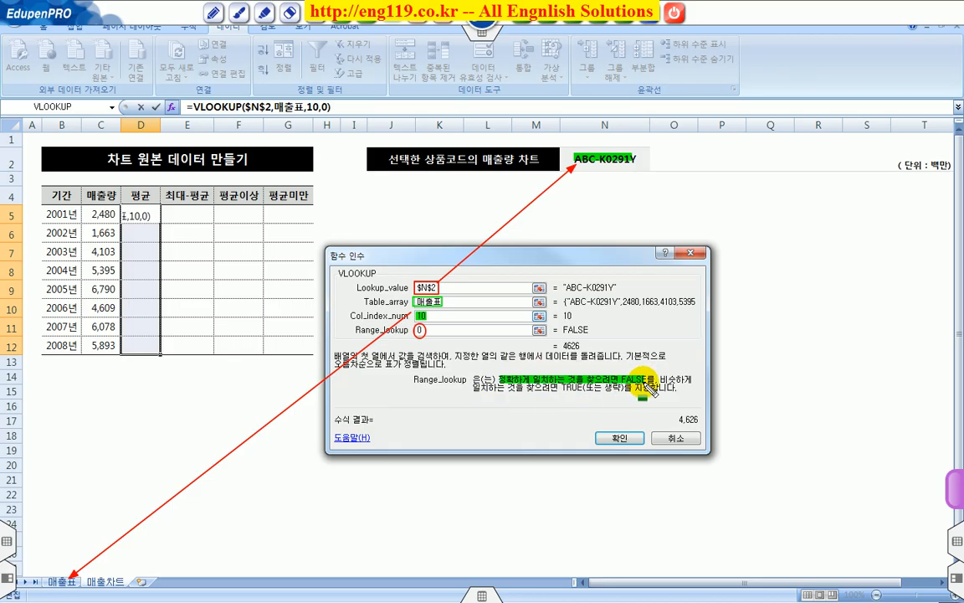
pyautogui.moveTo(620, 374); pyautogui.dragTo(648, 386)
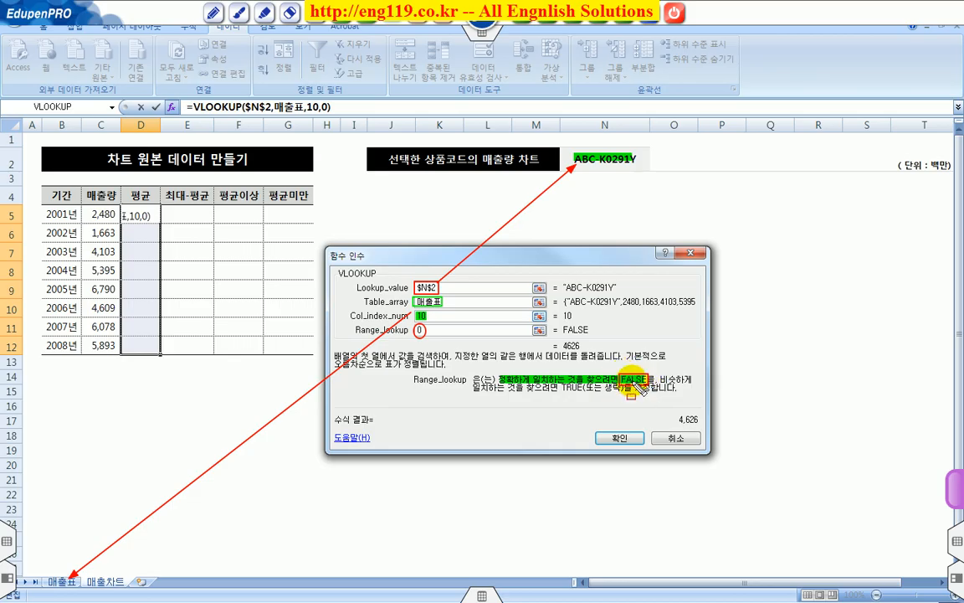
pyautogui.moveTo(626, 378); pyautogui.dragTo(431, 333)
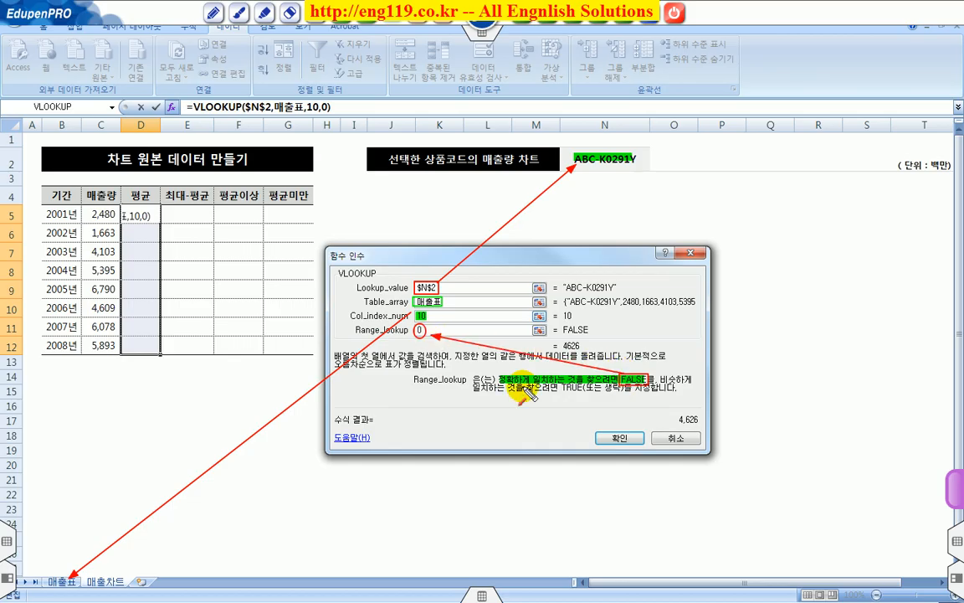
pyautogui.press('Escape')
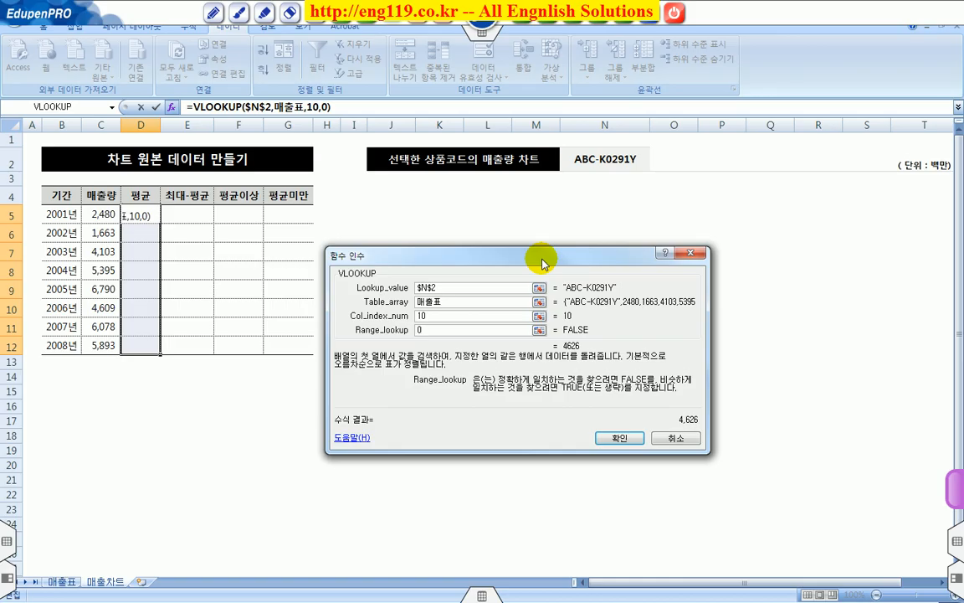
pyautogui.hotkey('ctrl', 'Return')
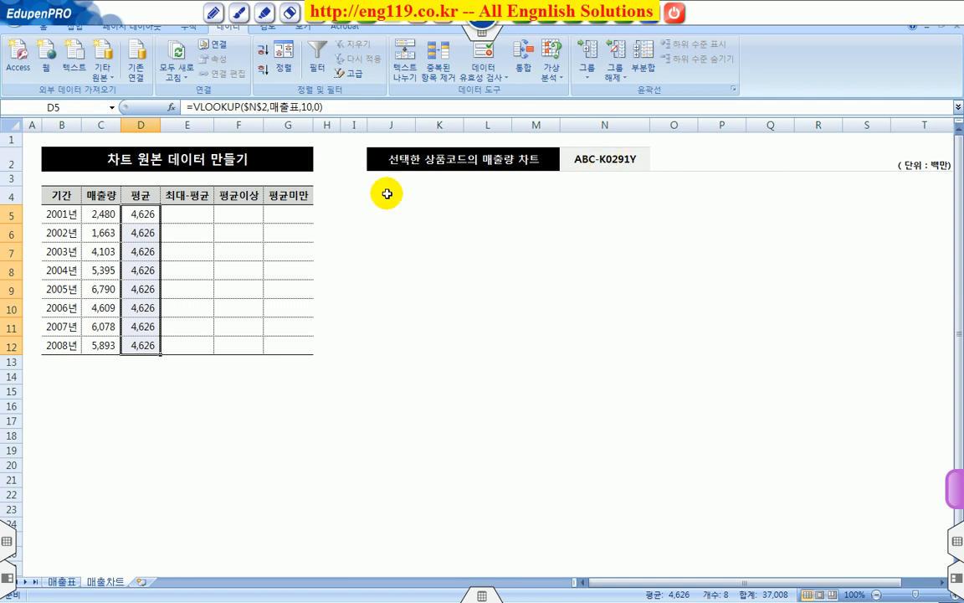
# - Fill the 최대-평균 cells E5:E12 with the formula =8000 - D5
pyautogui.click(189, 215)
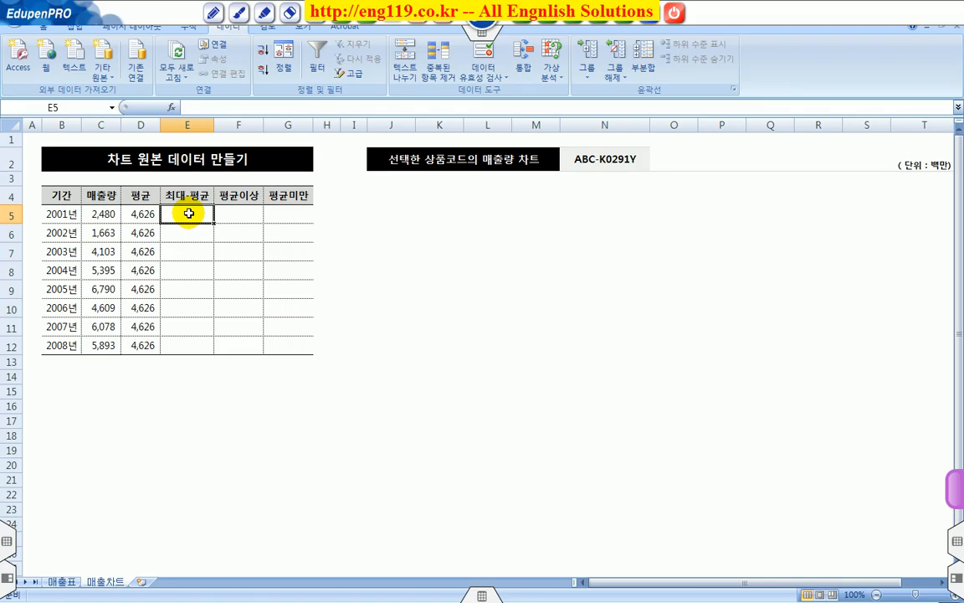
pyautogui.moveTo(188, 209); pyautogui.dragTo(186, 345)
pyautogui.click(262, 107)
pyautogui.write('=800')
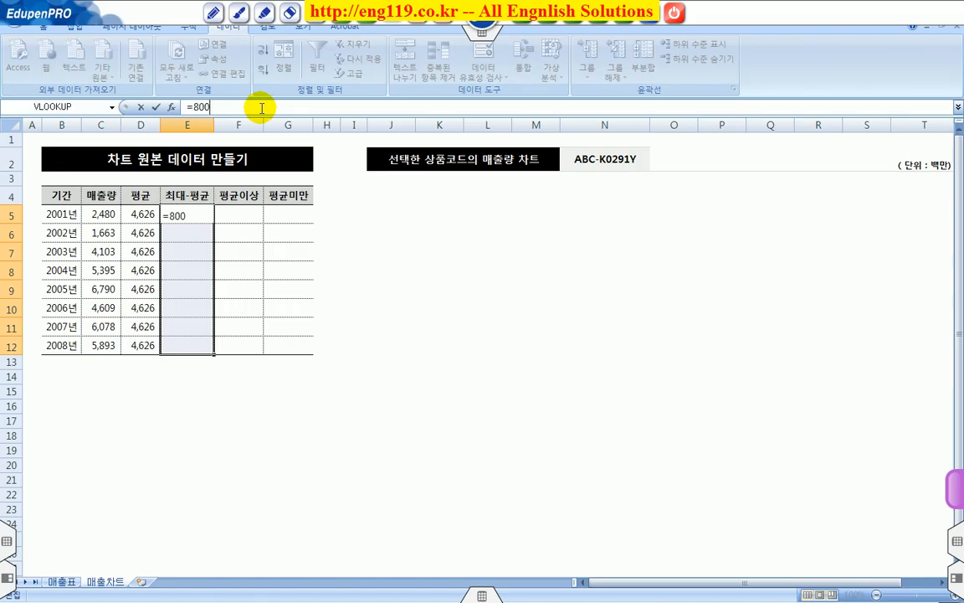
pyautogui.write('0 -')
pyautogui.click(144, 215)
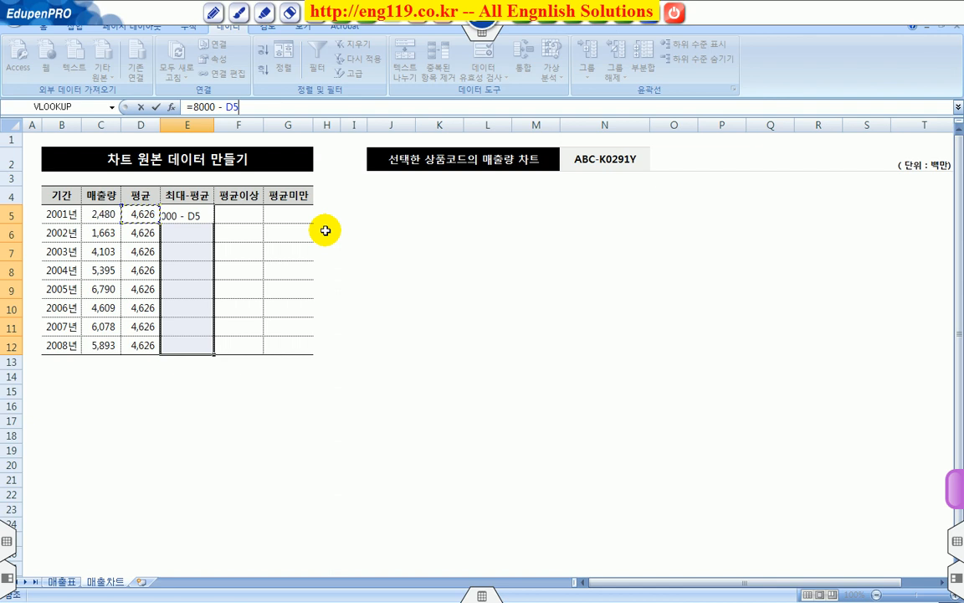
pyautogui.hotkey('ctrl', 'Return')
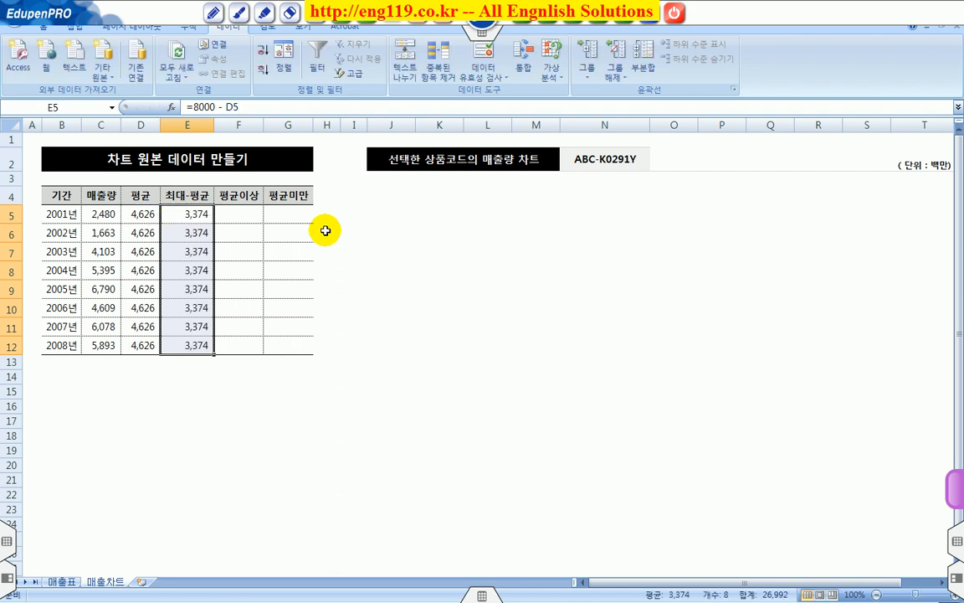
# - Select the 평균이상 cells F5:F12 and insert the IF function, moving its arguments dialog clear of the table
pyautogui.click(238, 215)
pyautogui.click(284, 215)
pyautogui.click(251, 215)
pyautogui.moveTo(247, 213); pyautogui.dragTo(239, 341)
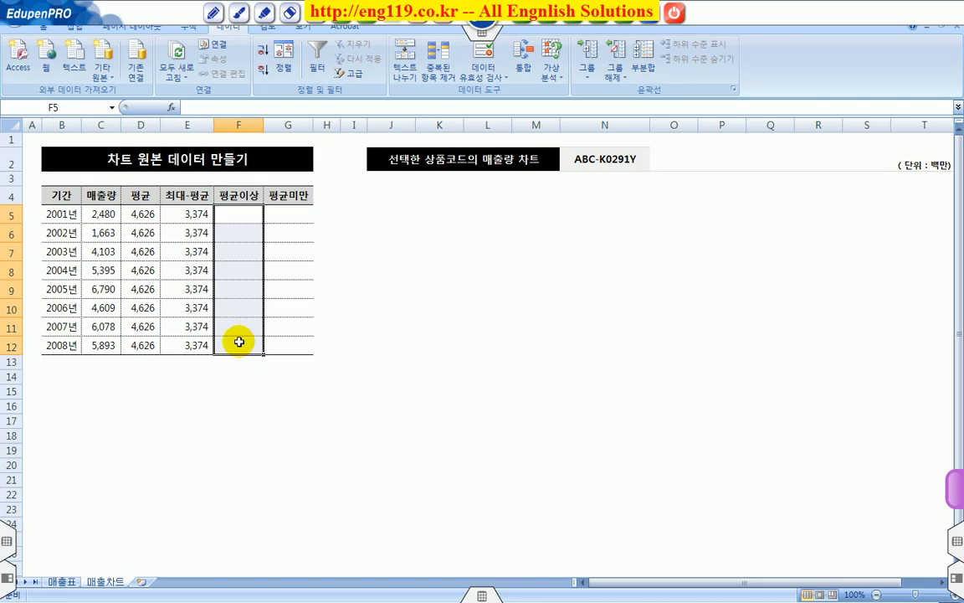
pyautogui.click(292, 107)
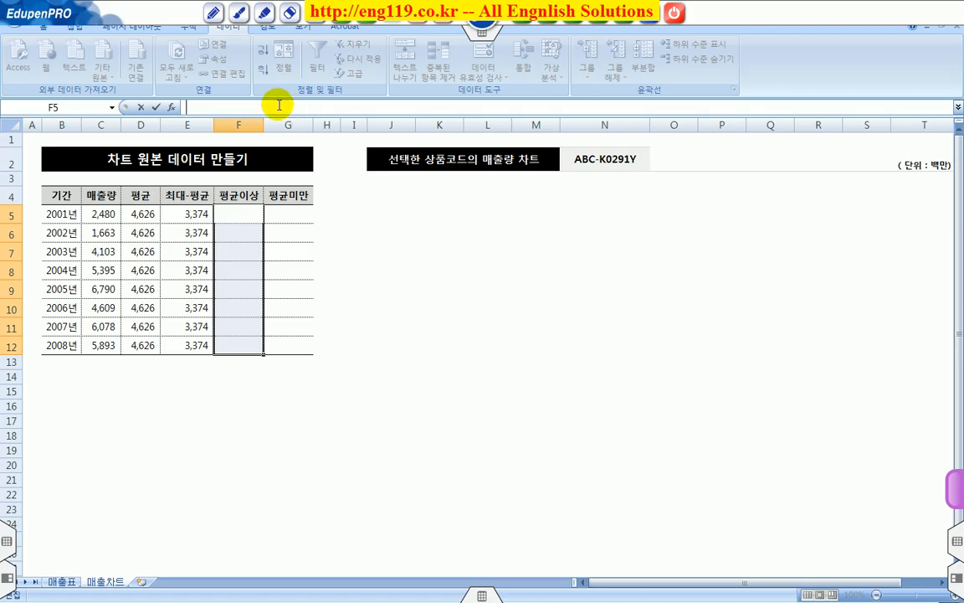
pyautogui.click(172, 107)
pyautogui.moveTo(377, 233); pyautogui.dragTo(469, 234)
pyautogui.click(436, 335)
pyautogui.press('i')
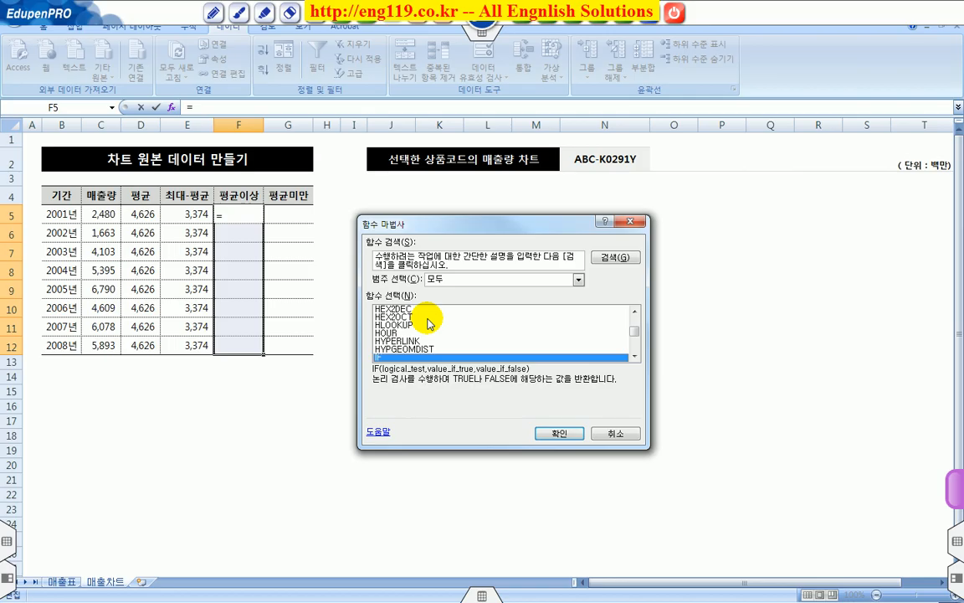
pyautogui.click(562, 437)
pyautogui.moveTo(276, 243); pyautogui.dragTo(609, 193)
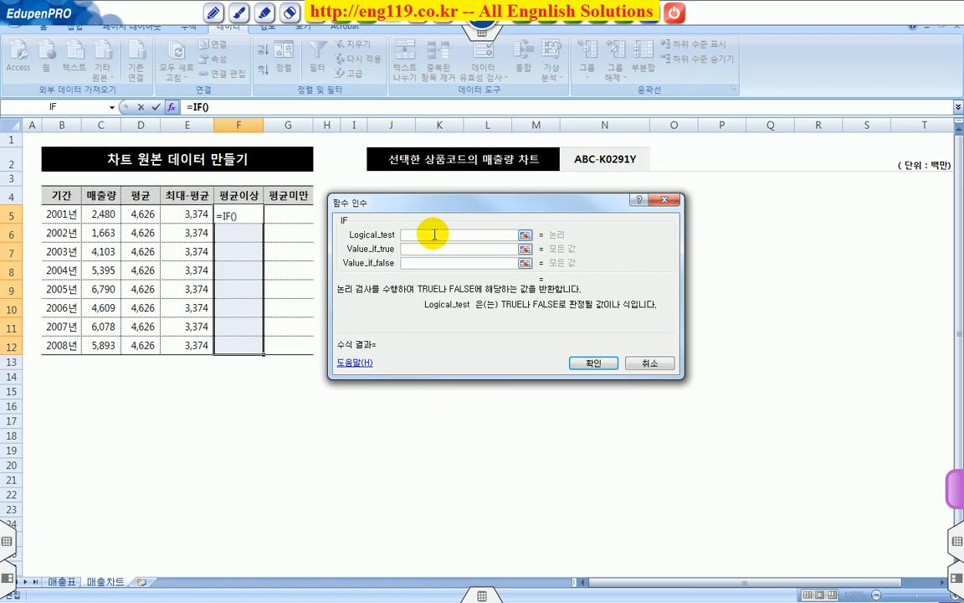
# - Set IF's Logical_test to C5 >= D5 and its Value_if_true to C5 for the 평균이상 formula
pyautogui.click(103, 214)
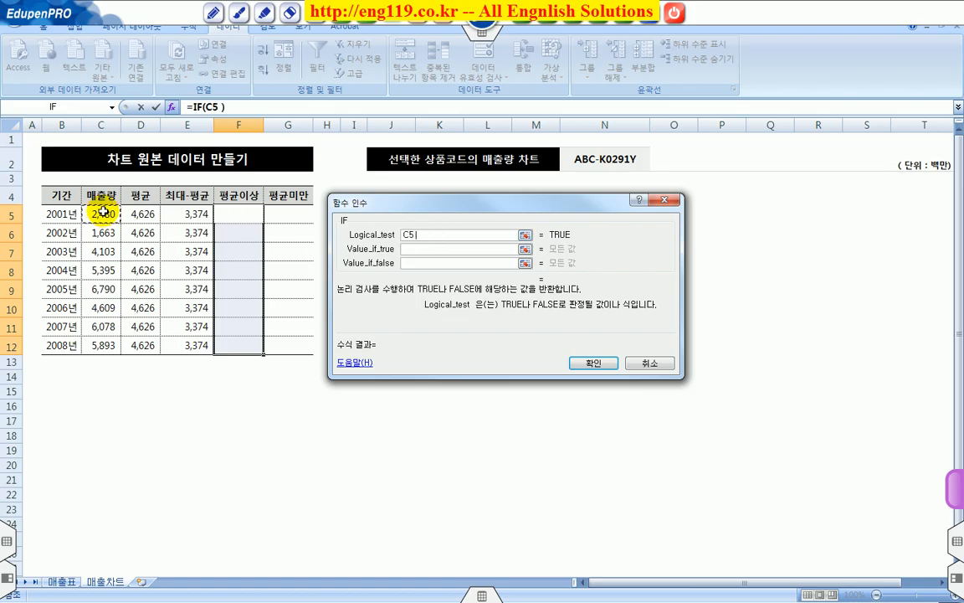
pyautogui.write('>')
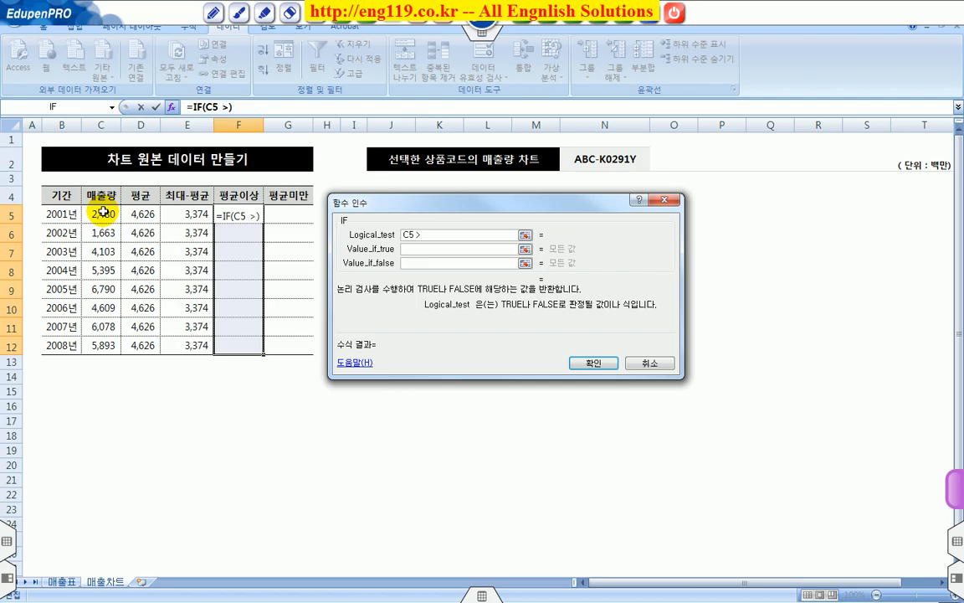
pyautogui.write('=')
pyautogui.click(143, 218)
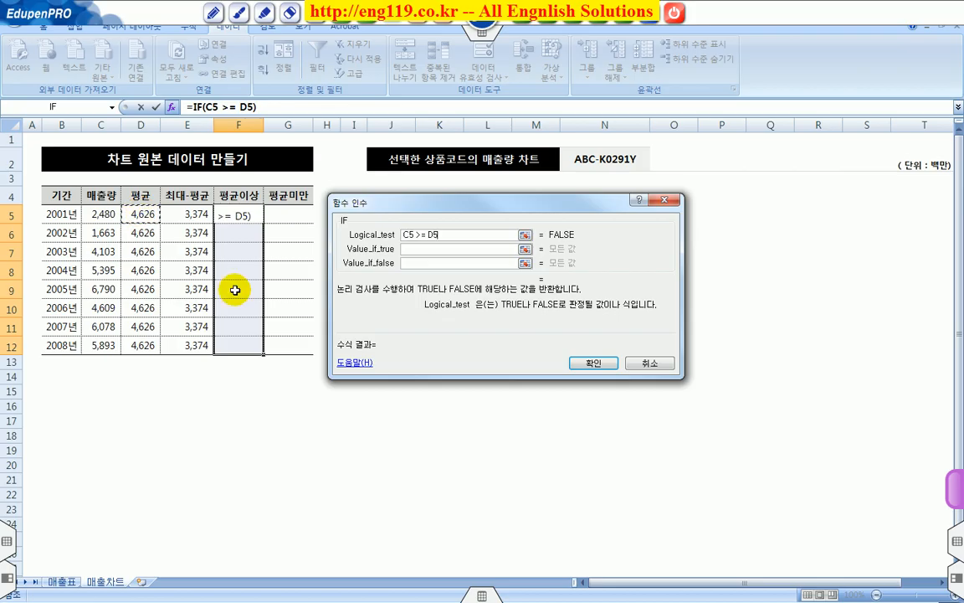
pyautogui.click(413, 249)
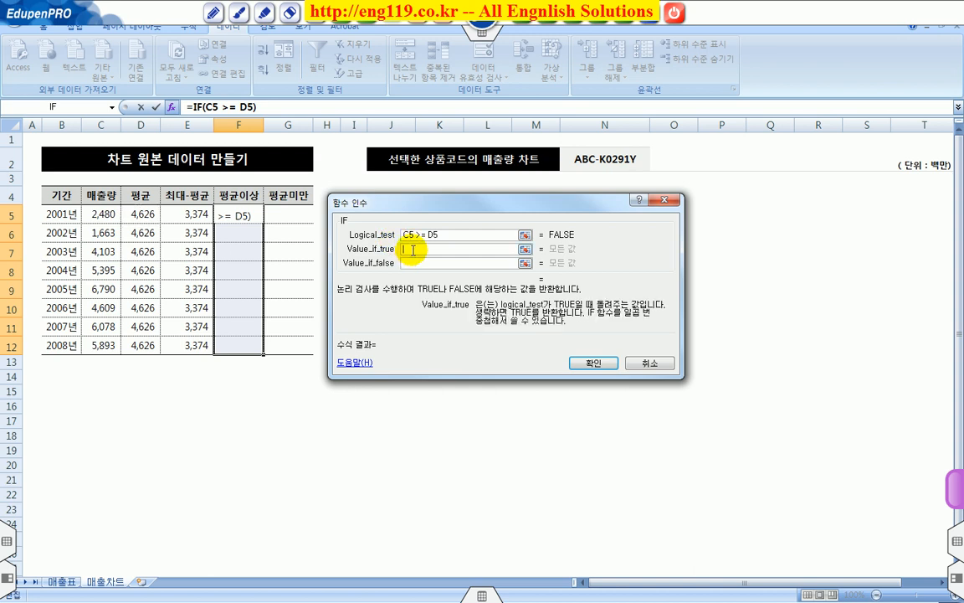
pyautogui.click(107, 216)
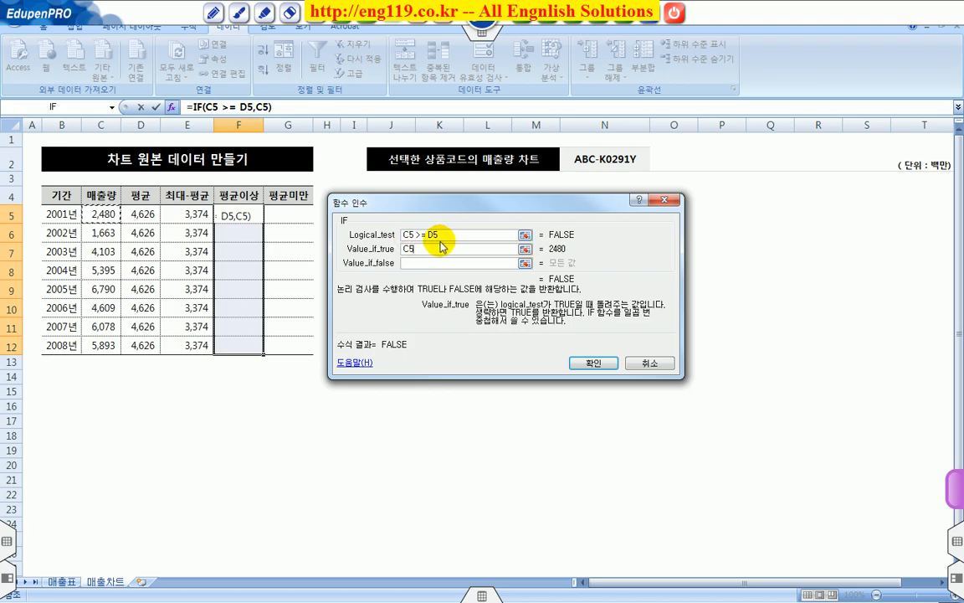
pyautogui.moveTo(400, 229)
pyautogui.mouseDown()
pyautogui.moveTo(443, 240)
pyautogui.moveTo(239, 199)
pyautogui.moveTo(266, 203)
pyautogui.mouseUp()
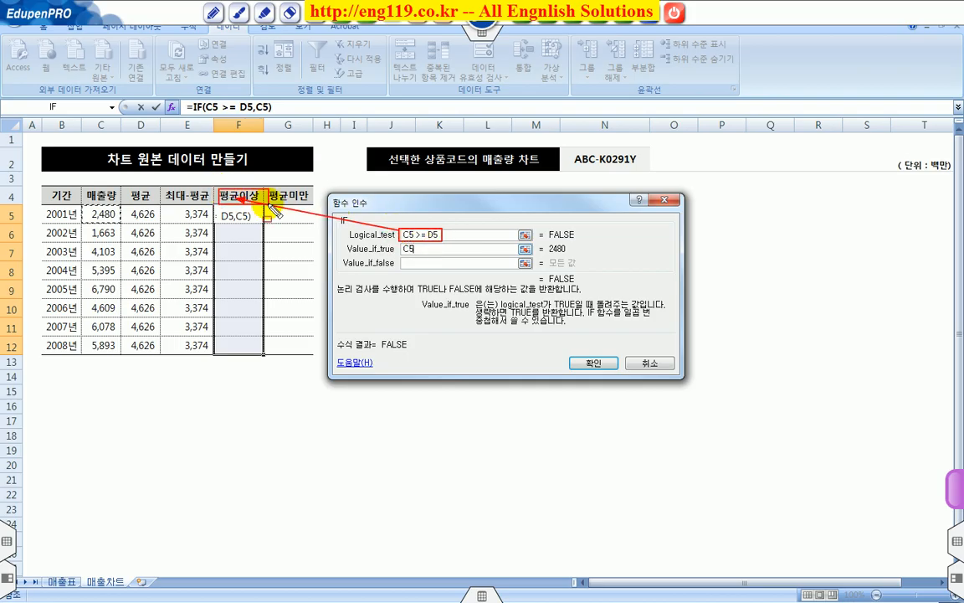
pyautogui.moveTo(87, 207); pyautogui.dragTo(118, 222)
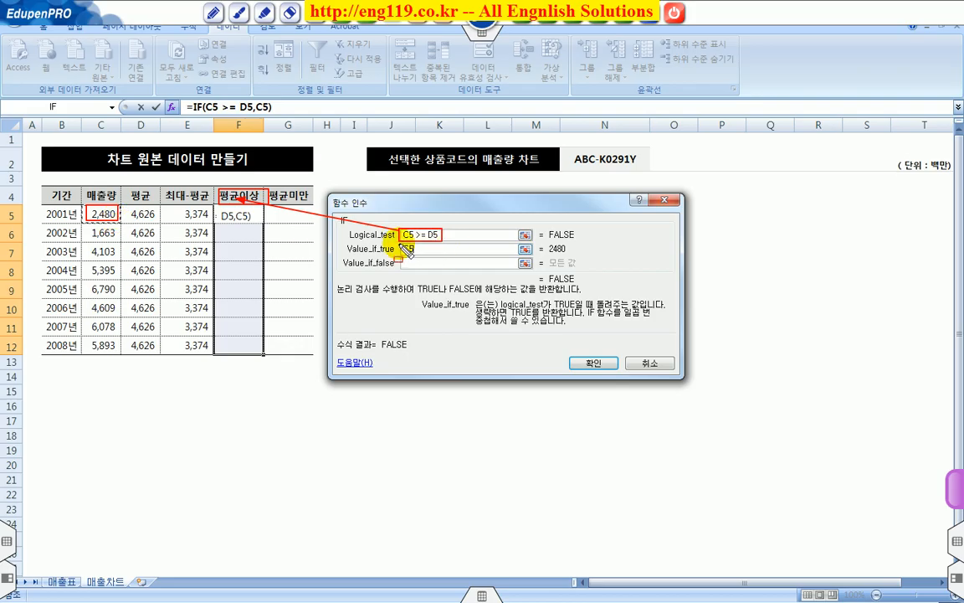
pyautogui.moveTo(400, 243); pyautogui.dragTo(418, 254)
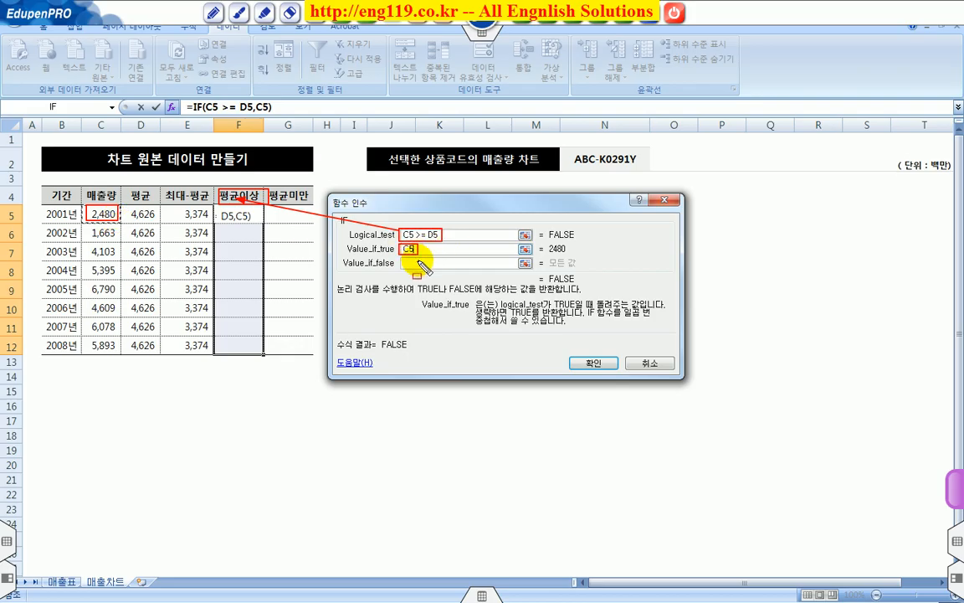
# - Set IF's Value_if_false to NA() and enter the formula in all the selected 평균이상 cells F5:F12
pyautogui.click(417, 263)
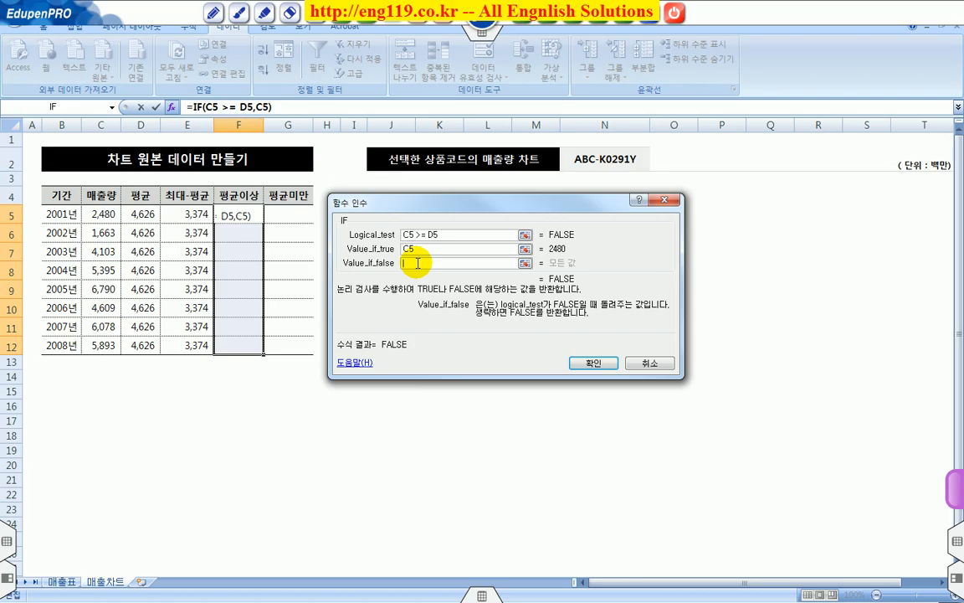
pyautogui.write('NA')
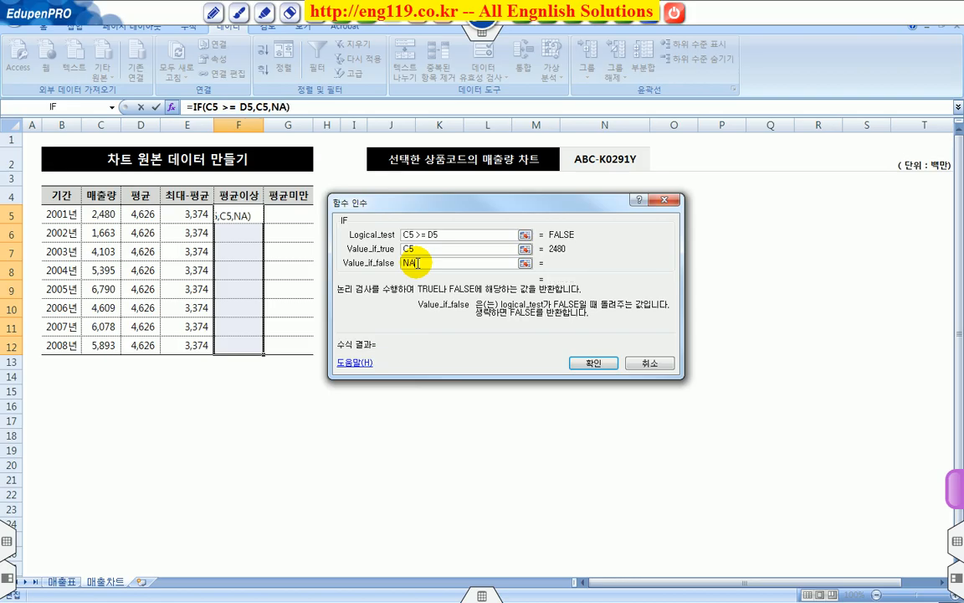
pyautogui.write('()')
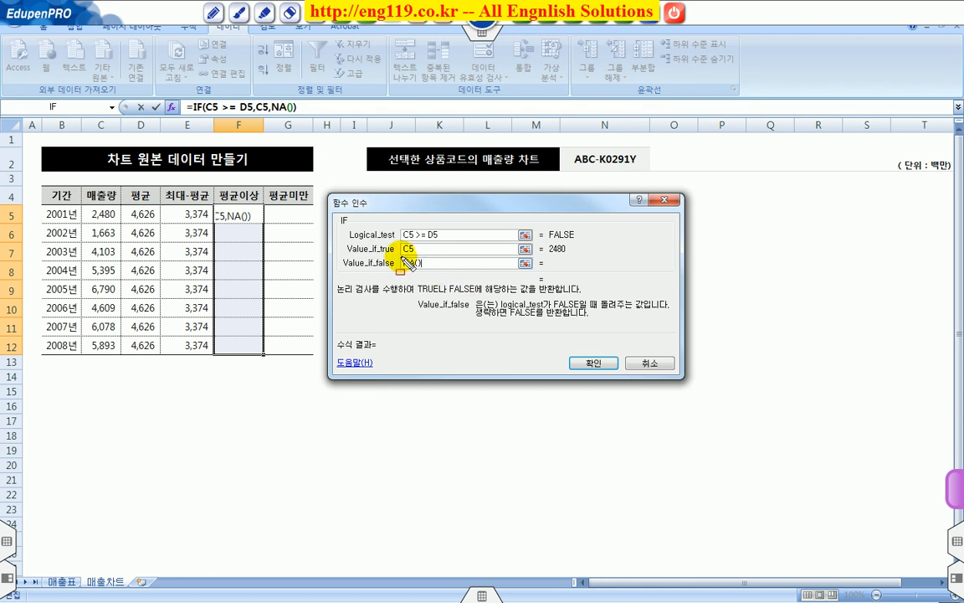
pyautogui.moveTo(401, 258); pyautogui.dragTo(425, 269)
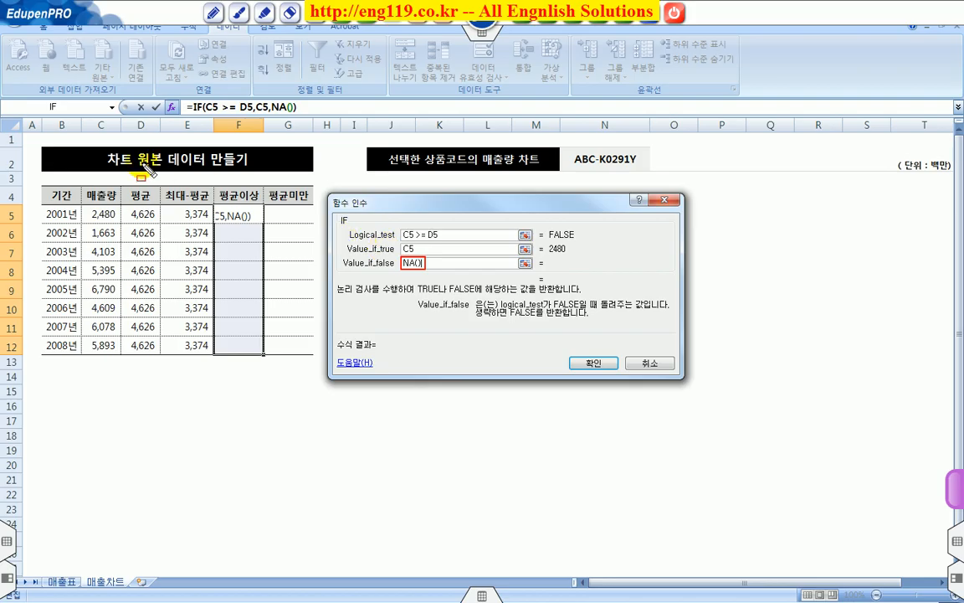
pyautogui.moveTo(106, 150); pyautogui.dragTo(134, 171)
pyautogui.moveTo(85, 207); pyautogui.dragTo(290, 318)
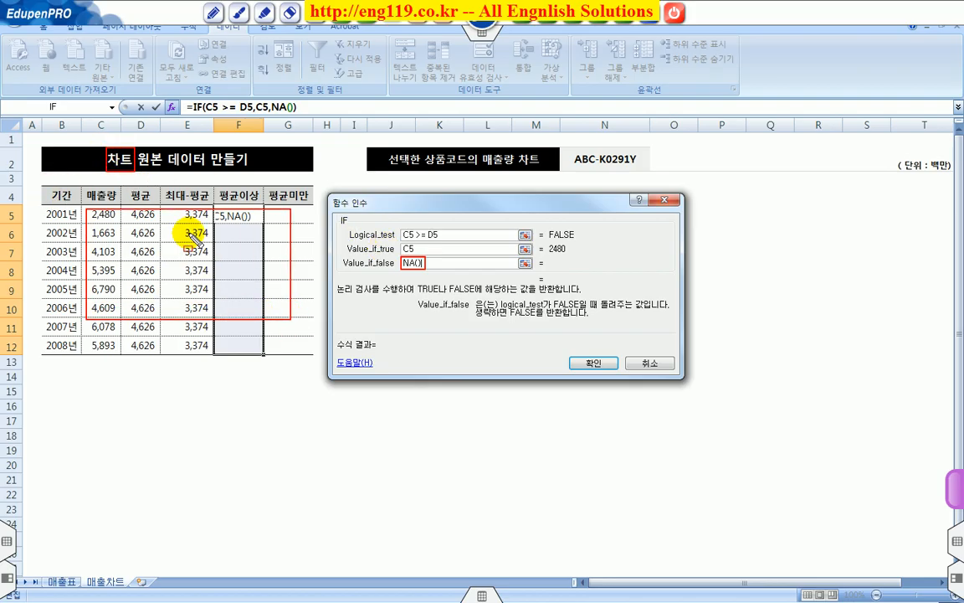
pyautogui.moveTo(379, 283); pyautogui.dragTo(401, 270)
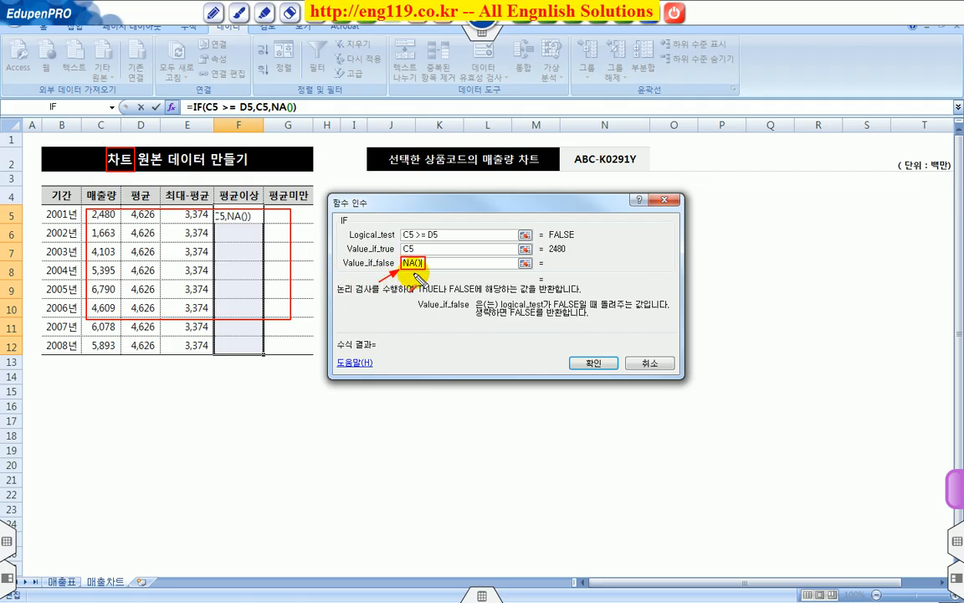
pyautogui.press('Escape')
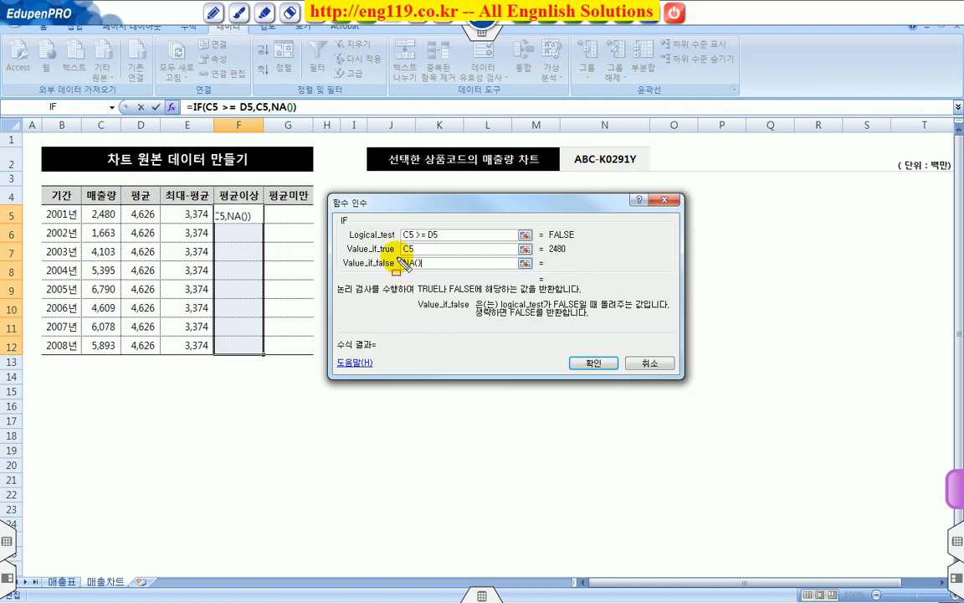
pyautogui.moveTo(398, 257); pyautogui.dragTo(423, 269)
pyautogui.press('Escape')
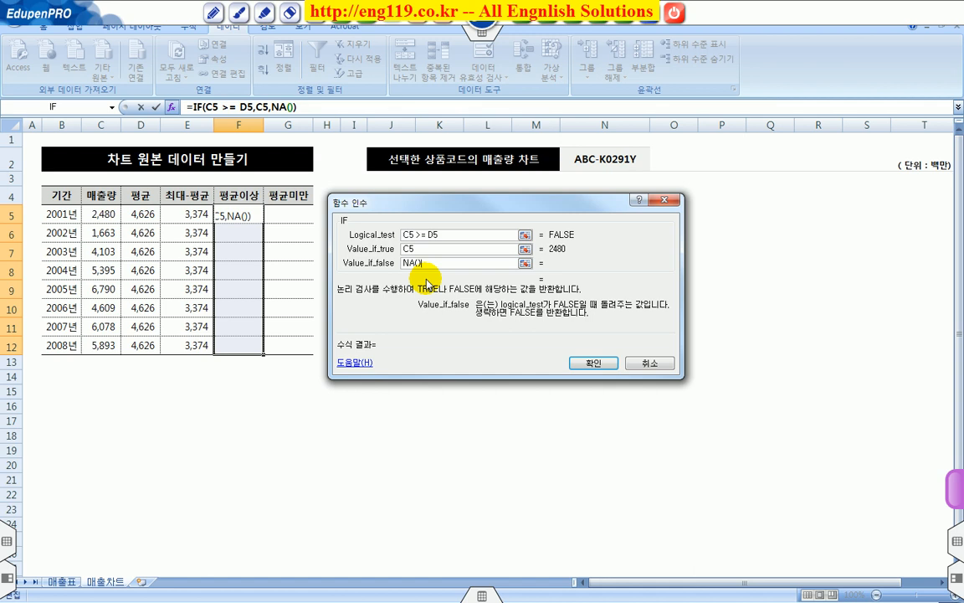
pyautogui.hotkey('ctrl', 'Return')
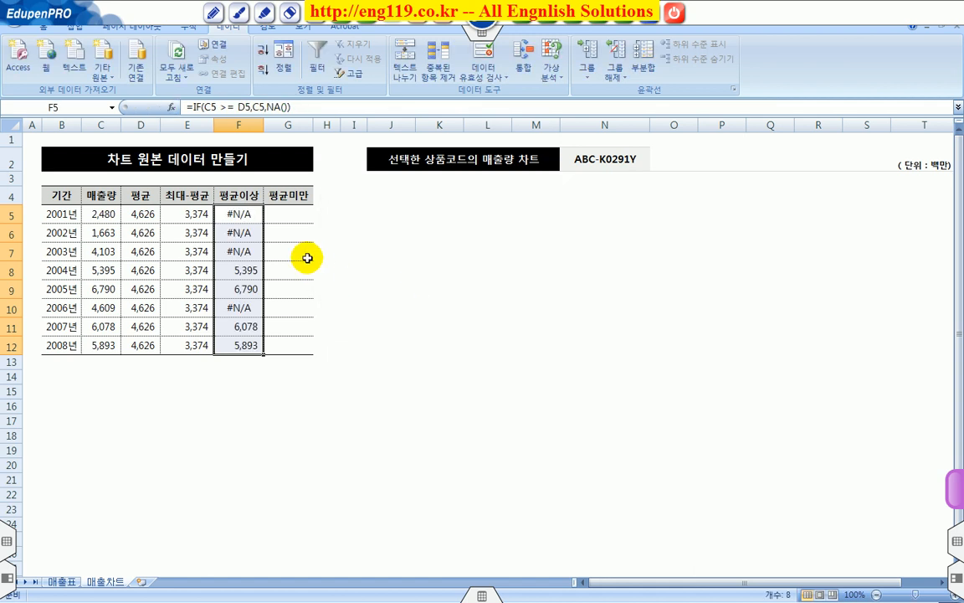
# - Check the 평균이상 results, comparing the years that return sales values with those that return #N/A
pyautogui.click(246, 271)
pyautogui.click(248, 287)
pyautogui.click(247, 327)
pyautogui.click(247, 344)
pyautogui.click(245, 270)
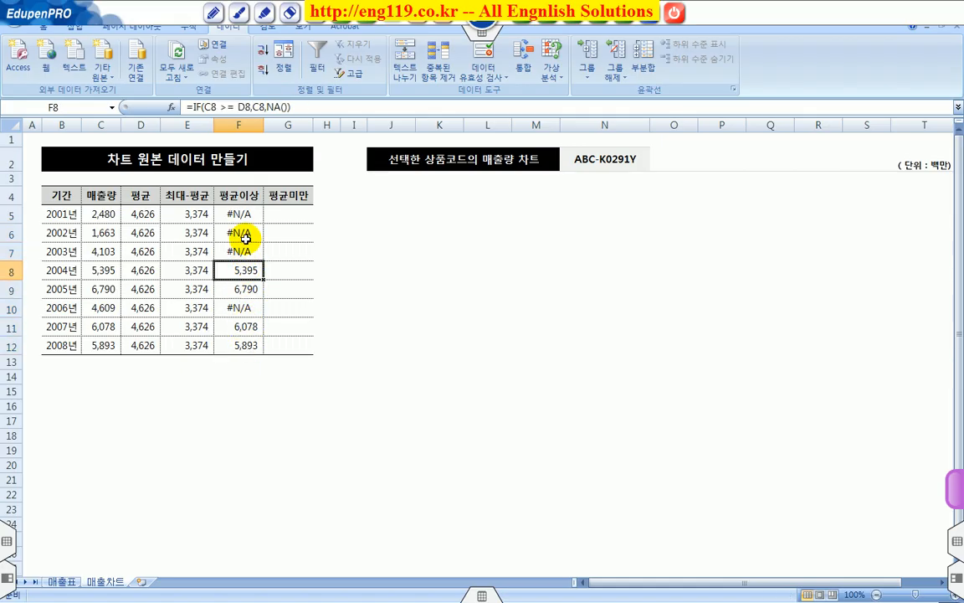
pyautogui.moveTo(248, 215); pyautogui.dragTo(243, 243)
pyautogui.click(250, 308)
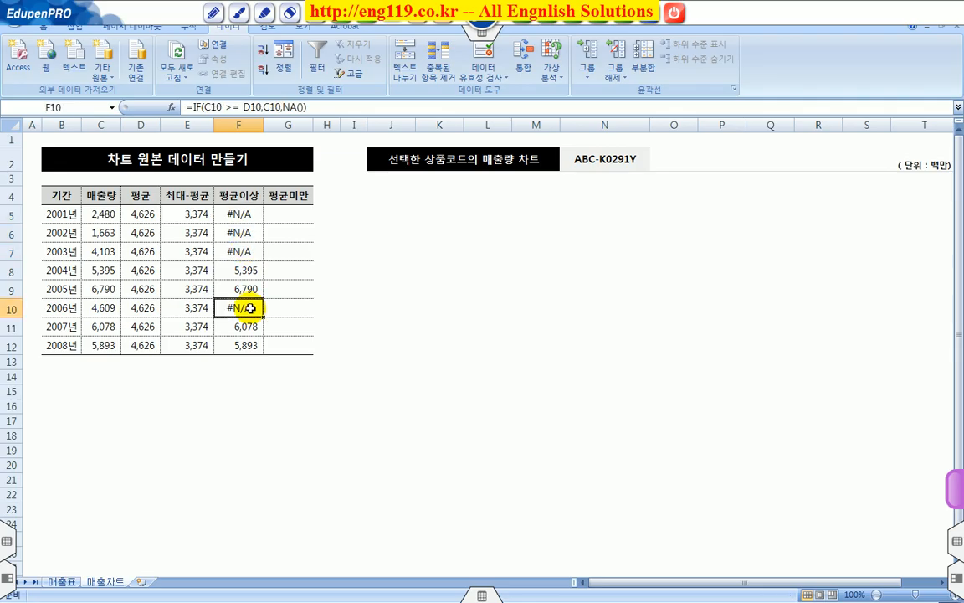
# - Select the 평균미만 cells G5:G12 and insert the IF function, keeping its arguments dialog clear of the table
pyautogui.moveTo(296, 214); pyautogui.dragTo(297, 342)
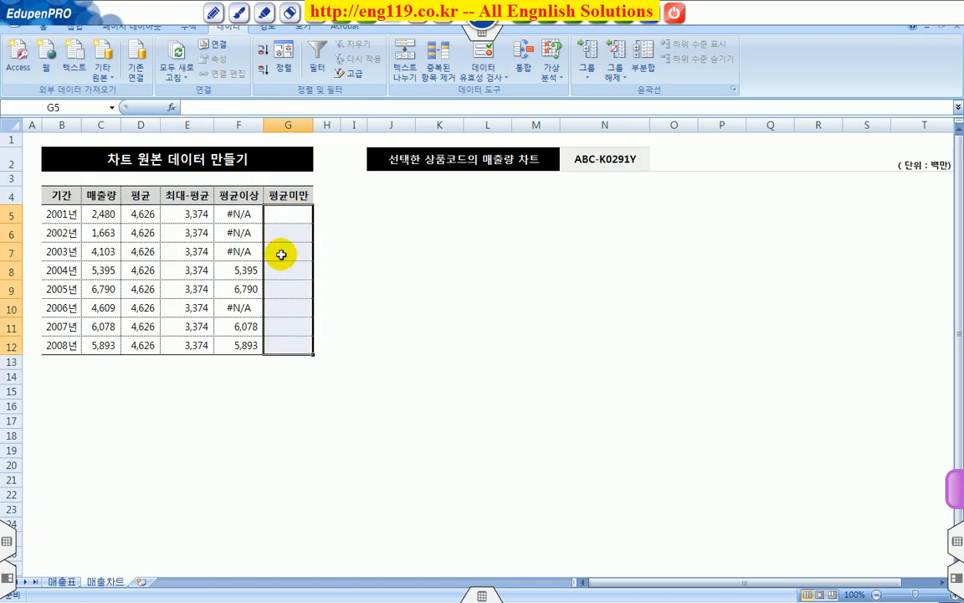
pyautogui.click(171, 108)
pyautogui.click(444, 324)
pyautogui.press('i')
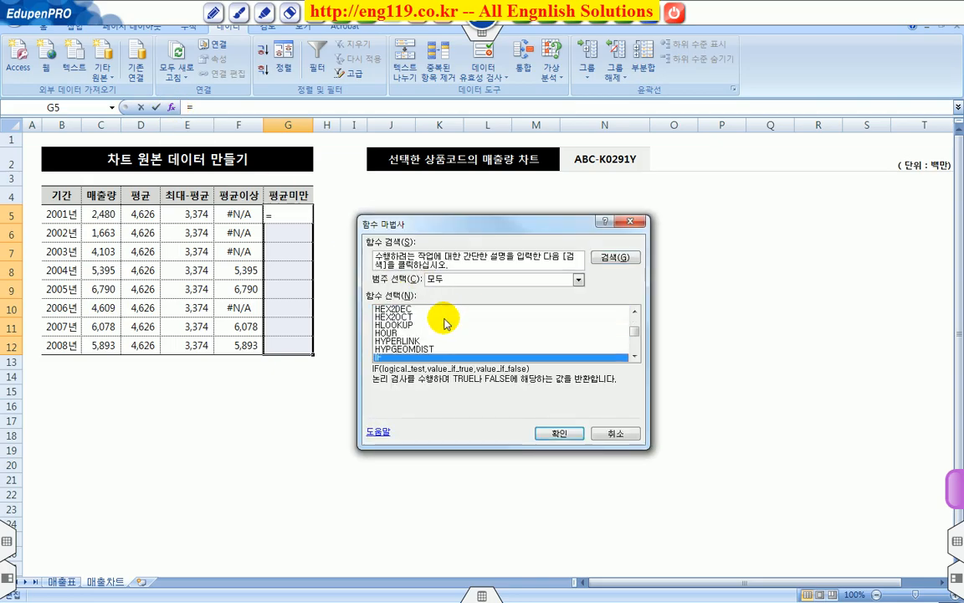
pyautogui.click(559, 435)
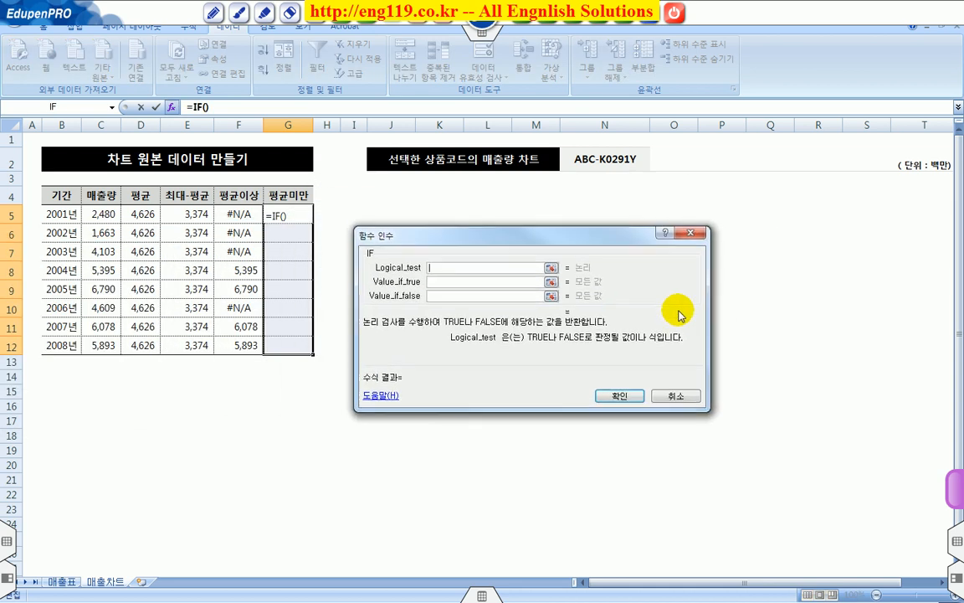
pyautogui.moveTo(474, 226); pyautogui.dragTo(418, 230)
pyautogui.moveTo(392, 327); pyautogui.dragTo(488, 357)
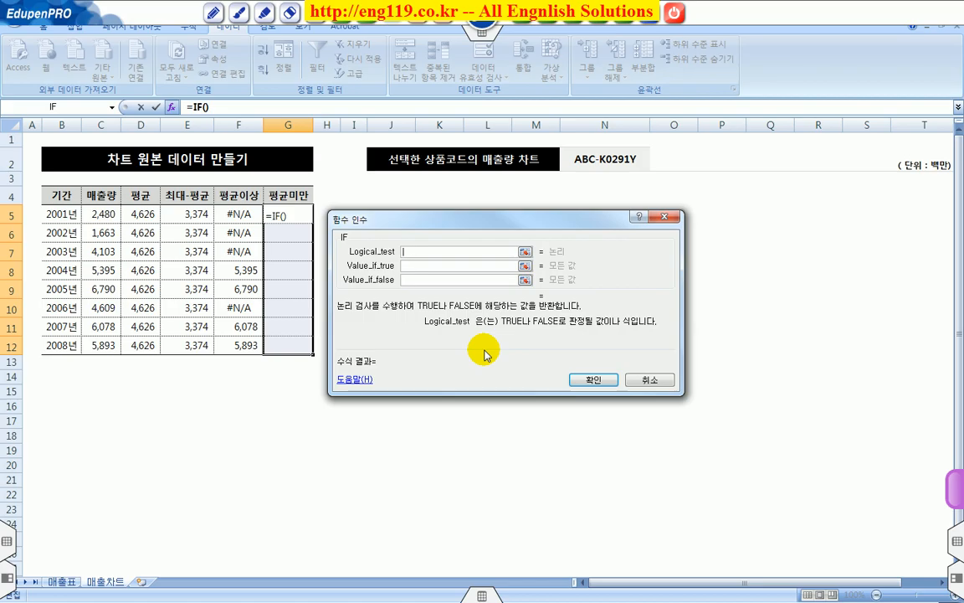
# - Fill the 평균미만 cells G5:G12 with an IF formula testing C5 < D5, returning C5 if true and NA() if false
pyautogui.click(104, 215)
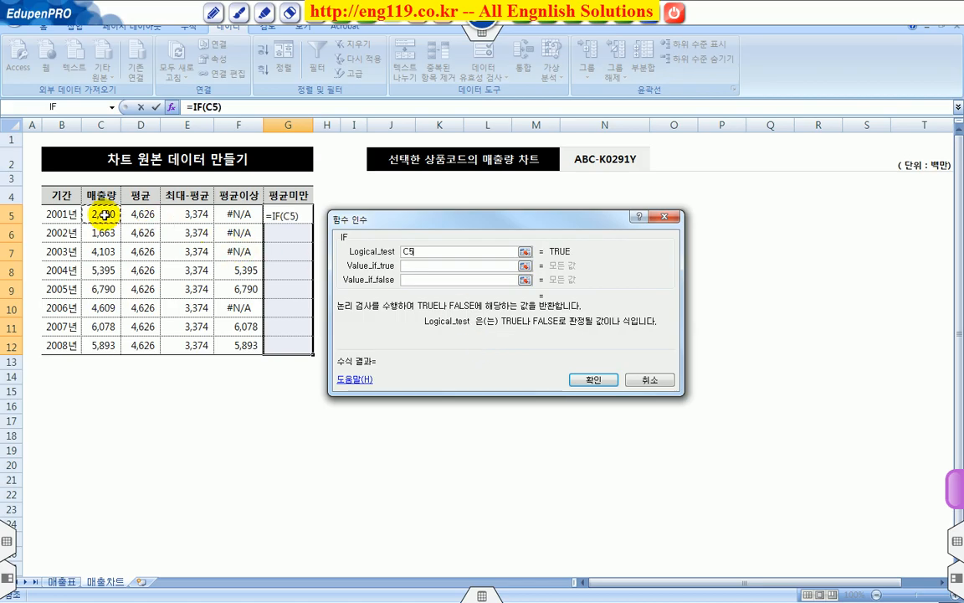
pyautogui.write('<')
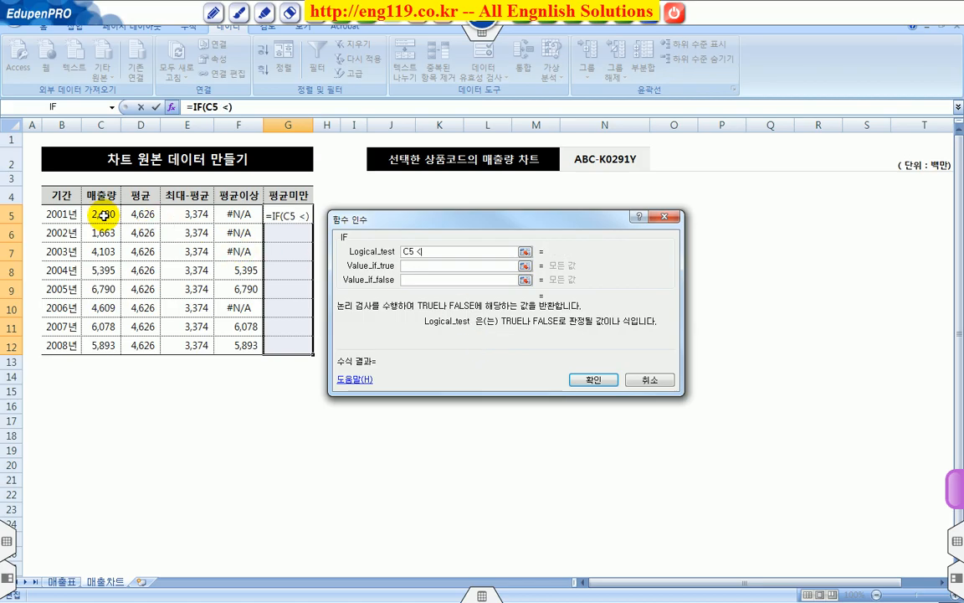
pyautogui.click(144, 214)
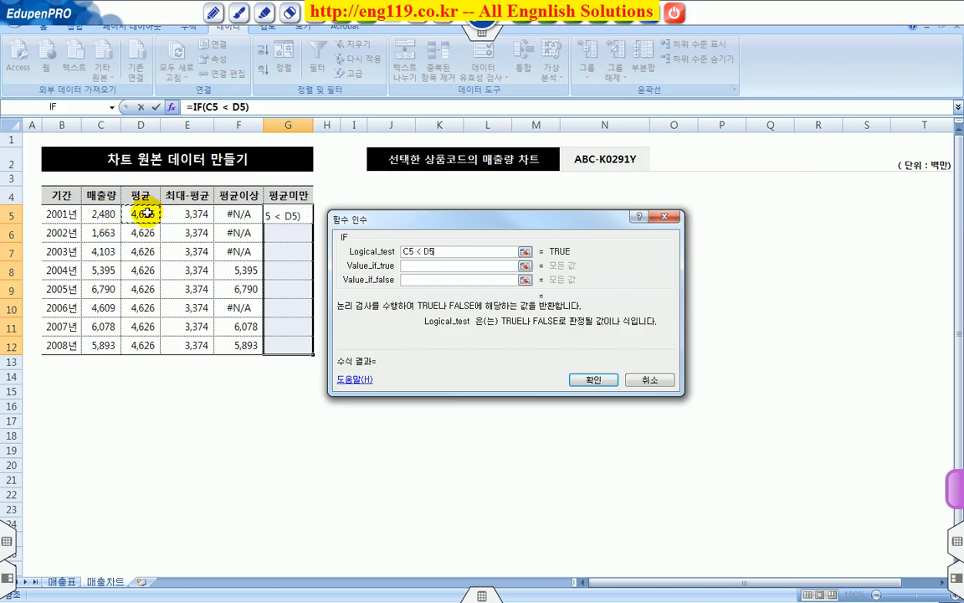
pyautogui.click(417, 264)
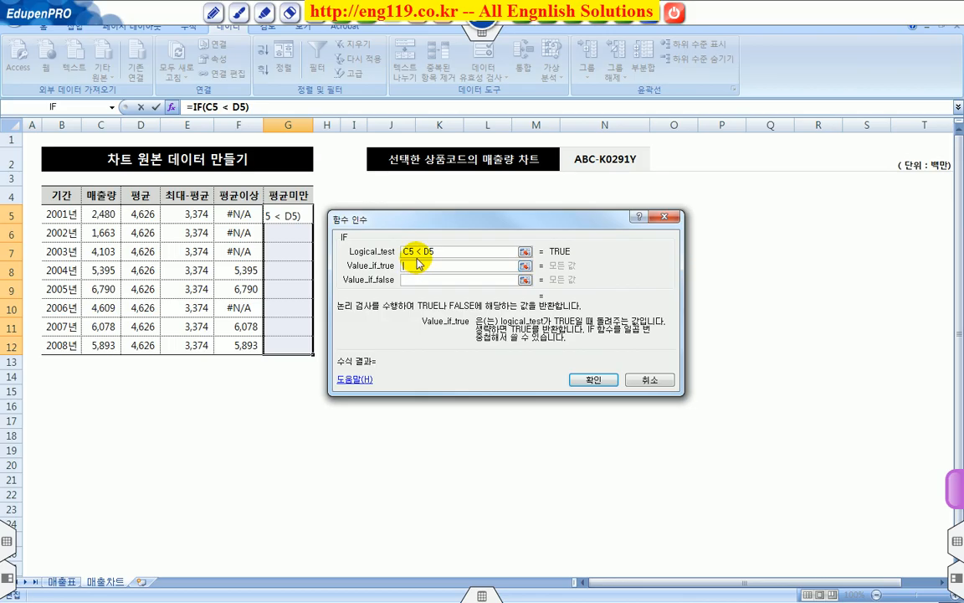
pyautogui.click(112, 215)
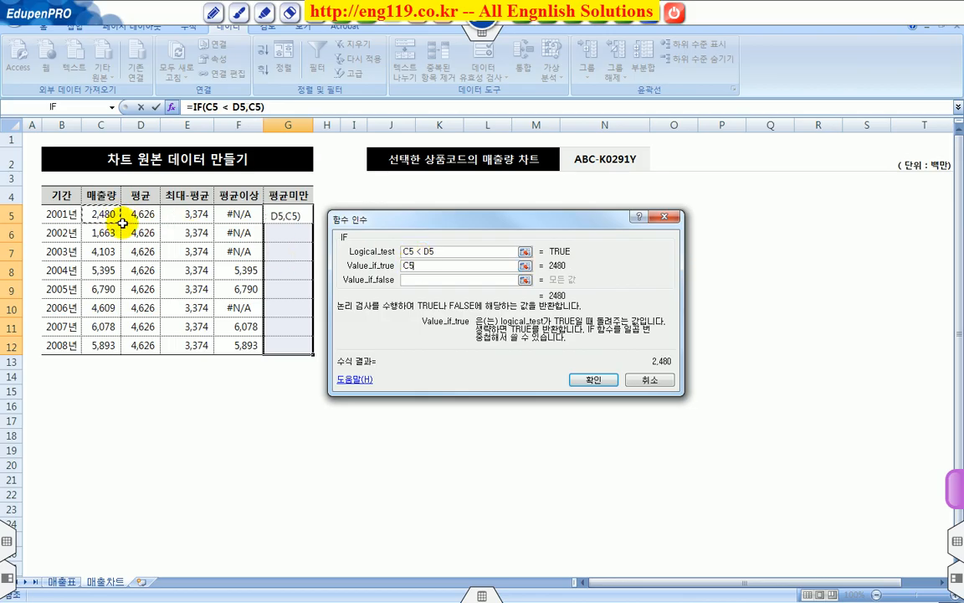
pyautogui.click(423, 280)
pyautogui.write('NA()')
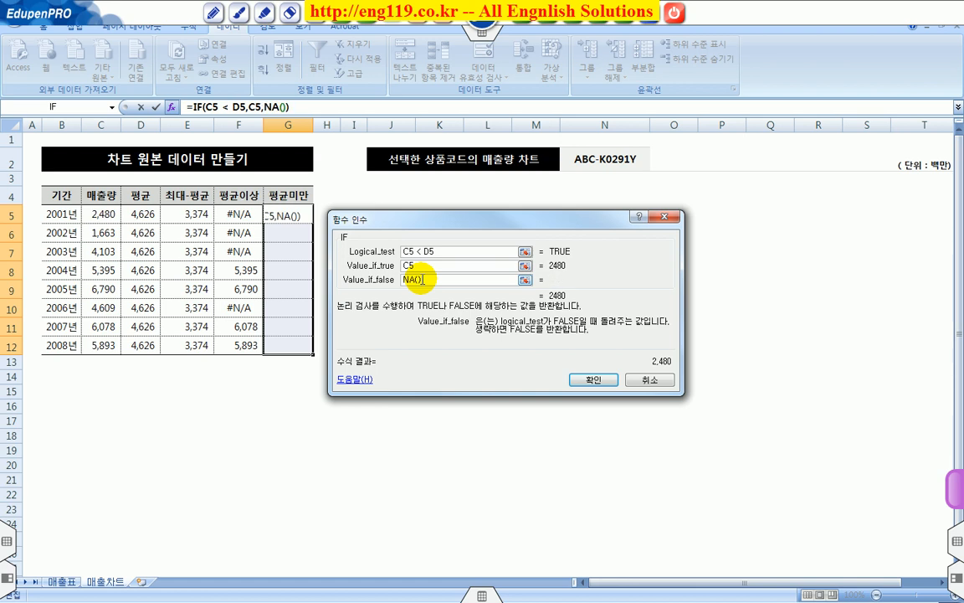
pyautogui.hotkey('ctrl', 'Return')
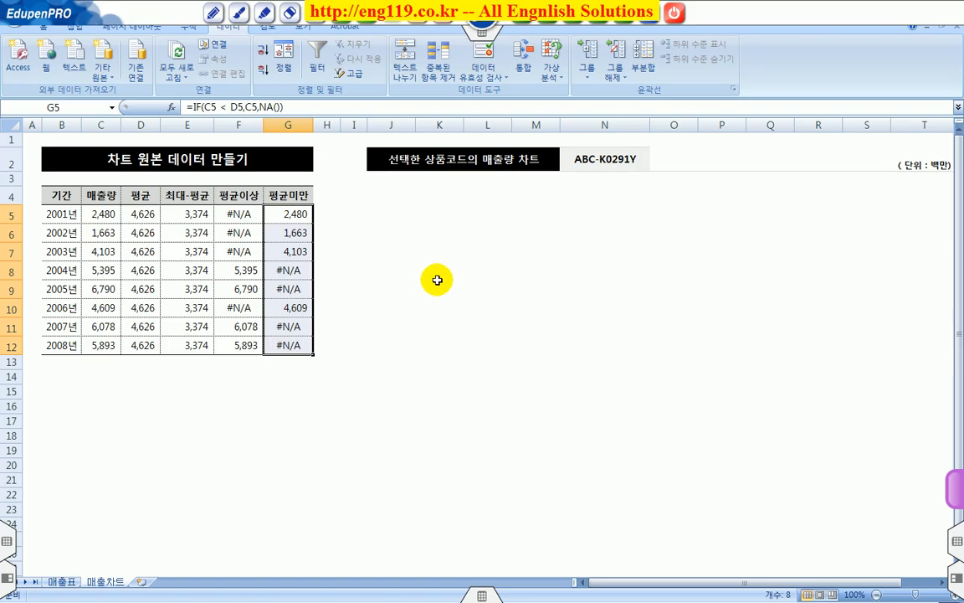
# - Insert a 2-D stacked column chart from the whole source table B4:G12
pyautogui.click(62, 196)
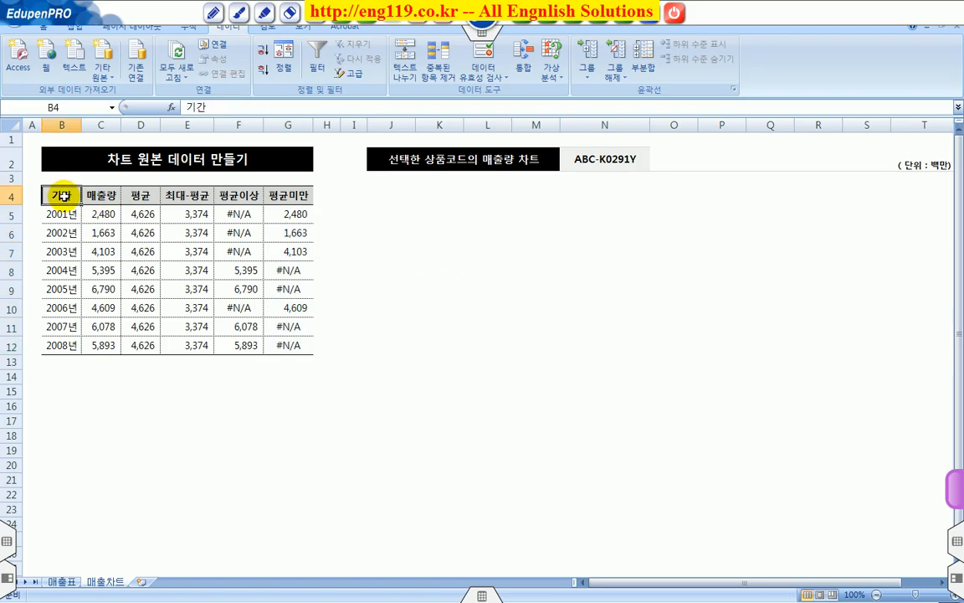
pyautogui.moveTo(63, 196); pyautogui.dragTo(301, 343)
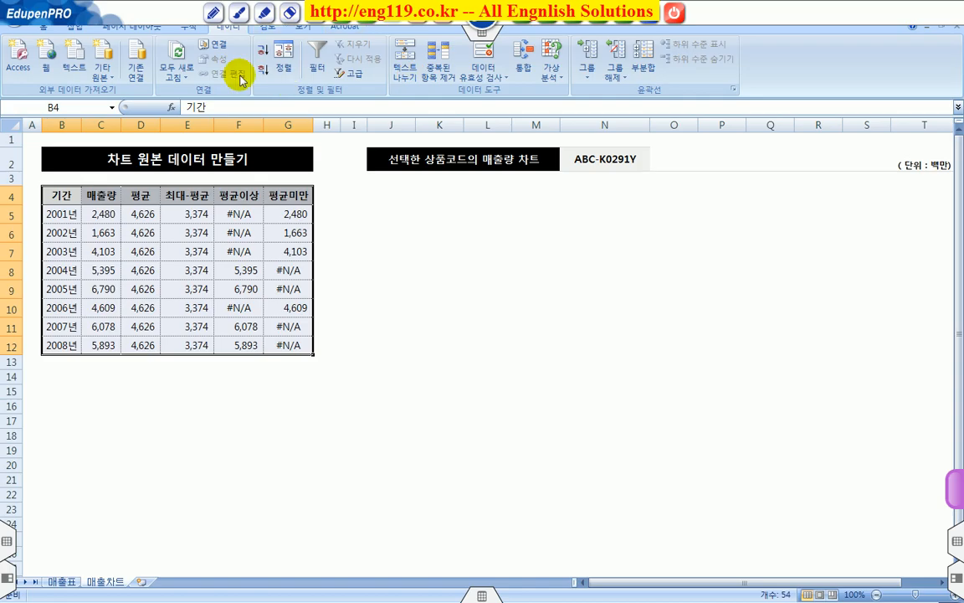
pyautogui.click(76, 31)
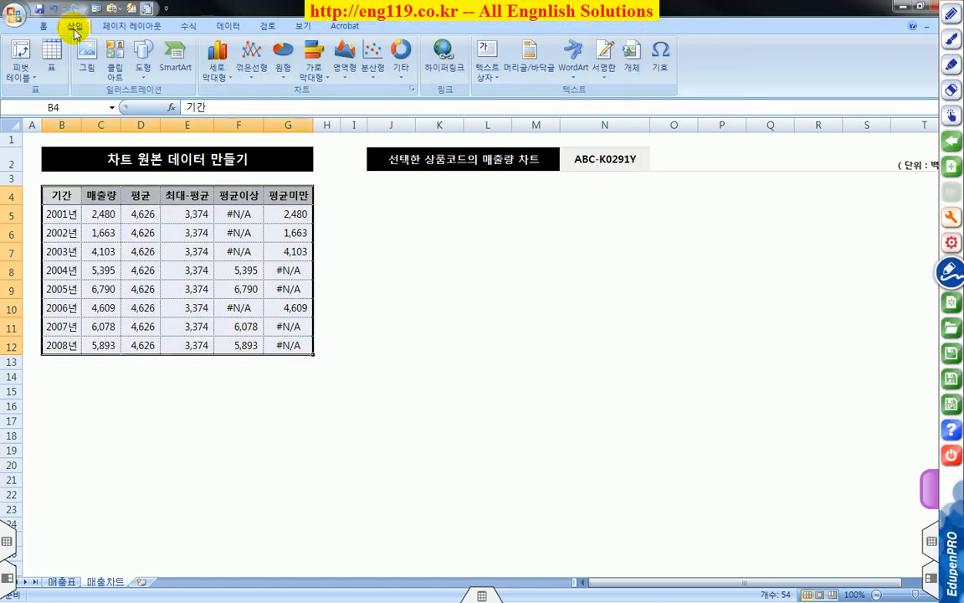
pyautogui.click(217, 80)
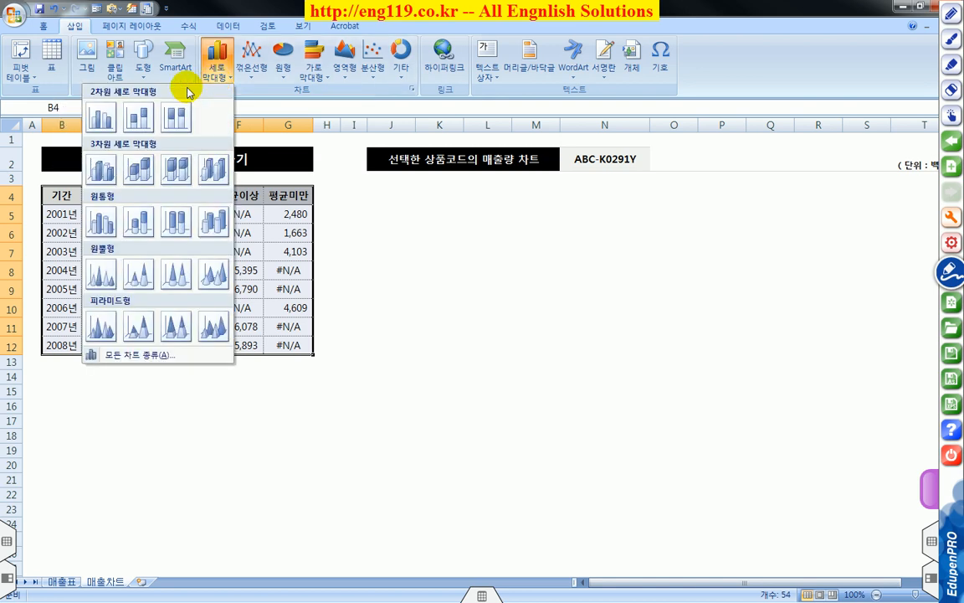
pyautogui.click(143, 121)
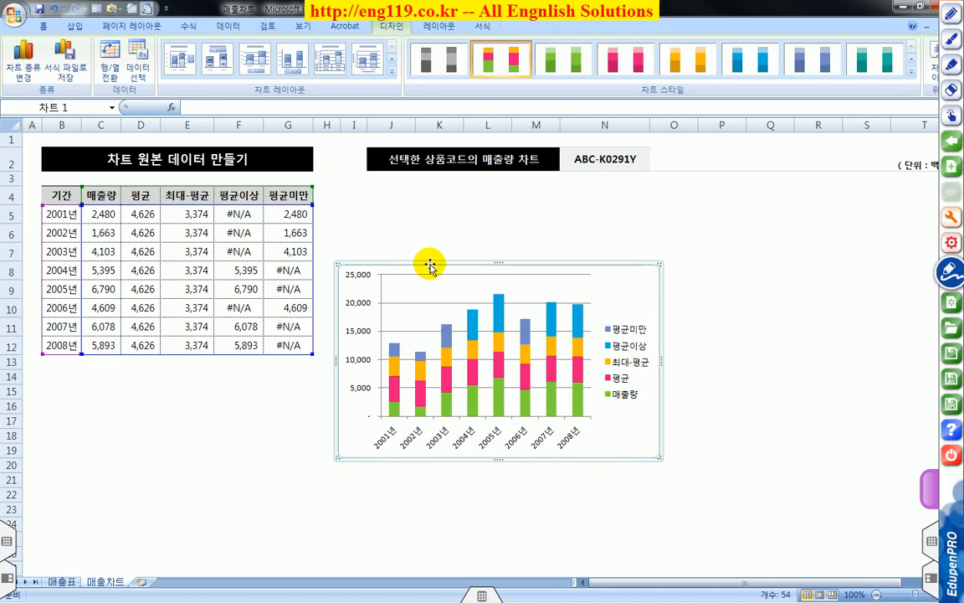
# - Move the chart beneath the 선택한 상품코드의 매출량 차트 title and enlarge it to cover about I4:S24
pyautogui.moveTo(430, 258); pyautogui.dragTo(417, 217)
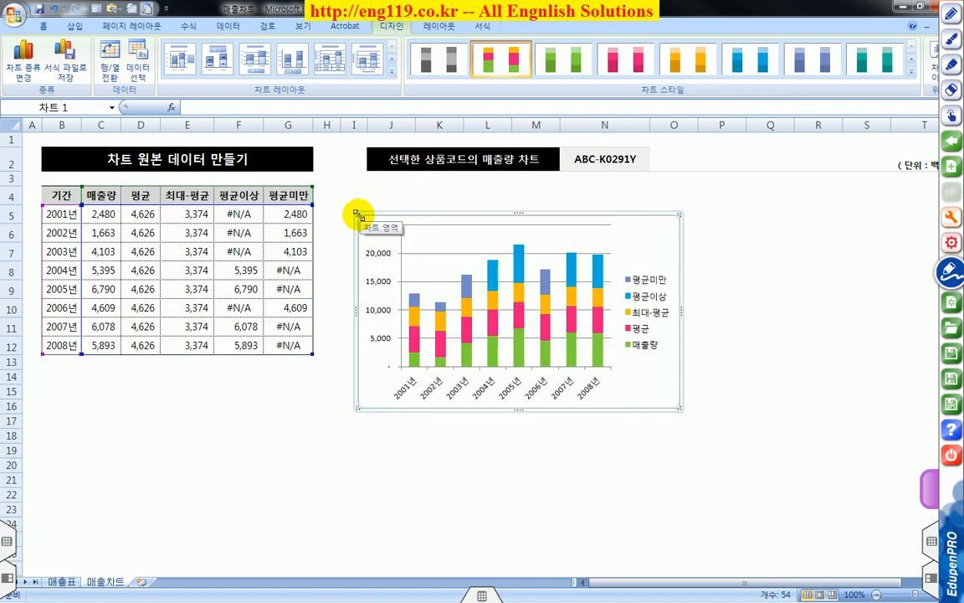
pyautogui.moveTo(357, 214); pyautogui.dragTo(347, 187)
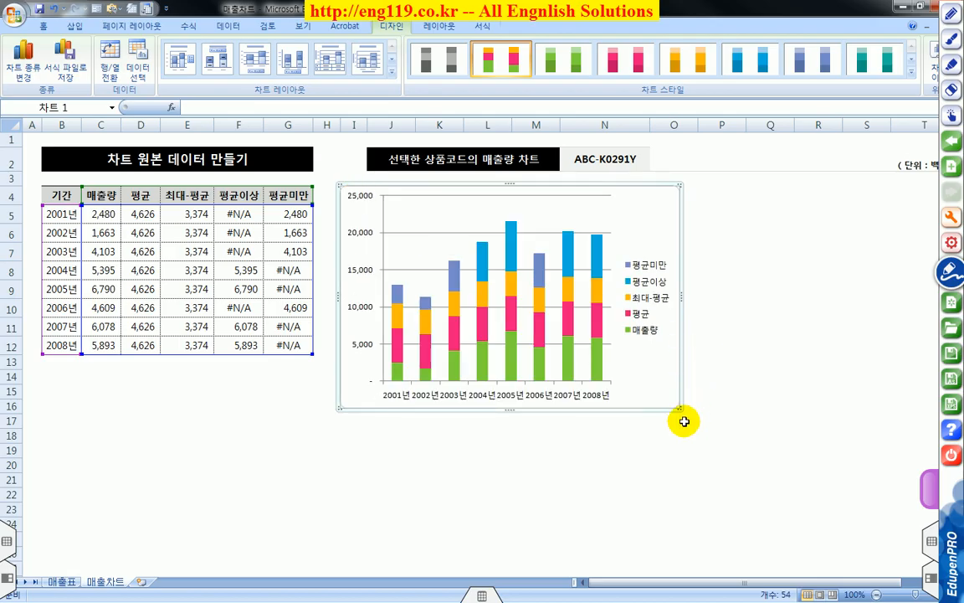
pyautogui.moveTo(678, 408); pyautogui.dragTo(878, 530)
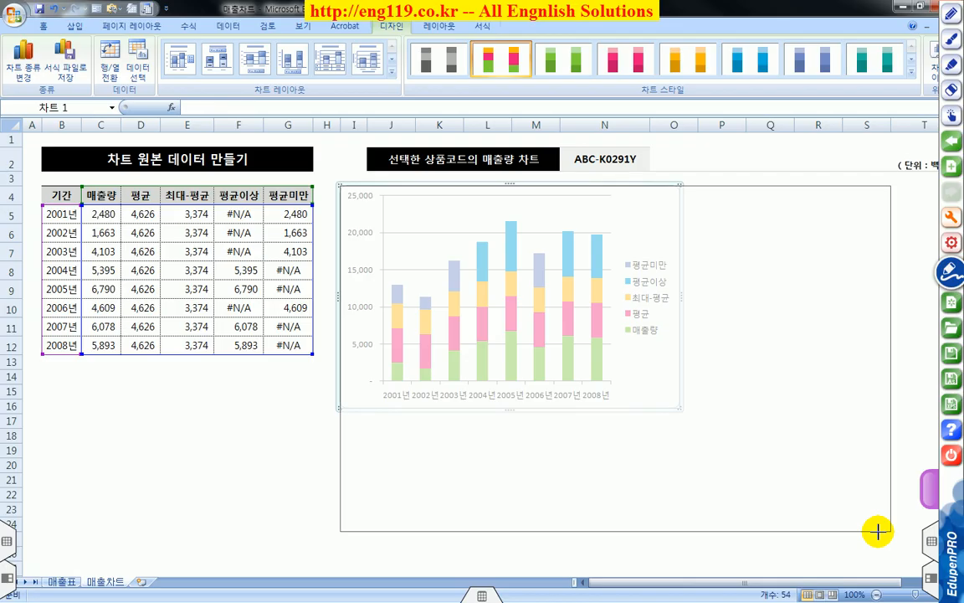
pyautogui.moveTo(878, 531); pyautogui.dragTo(878, 531)
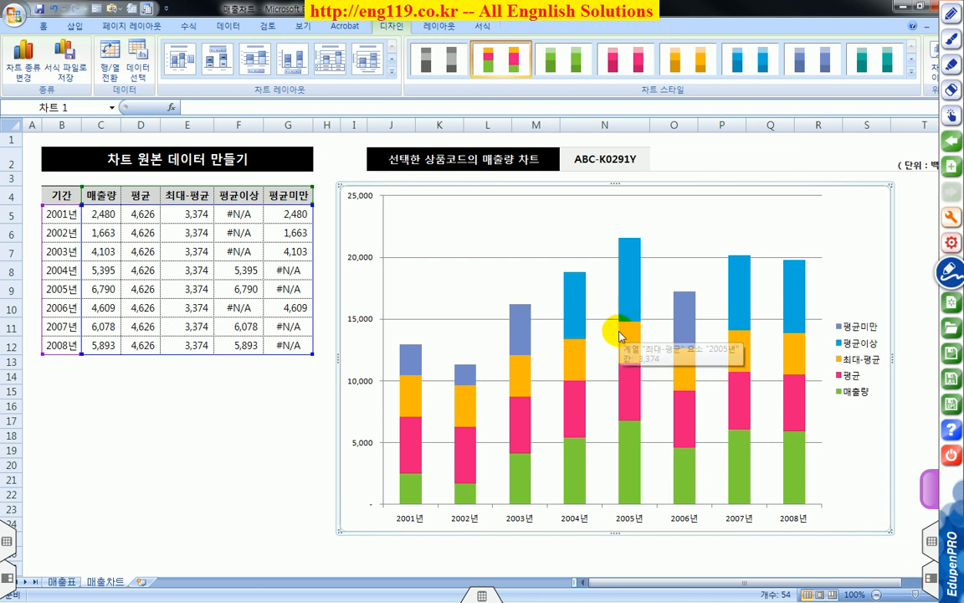
pyautogui.click(573, 306)
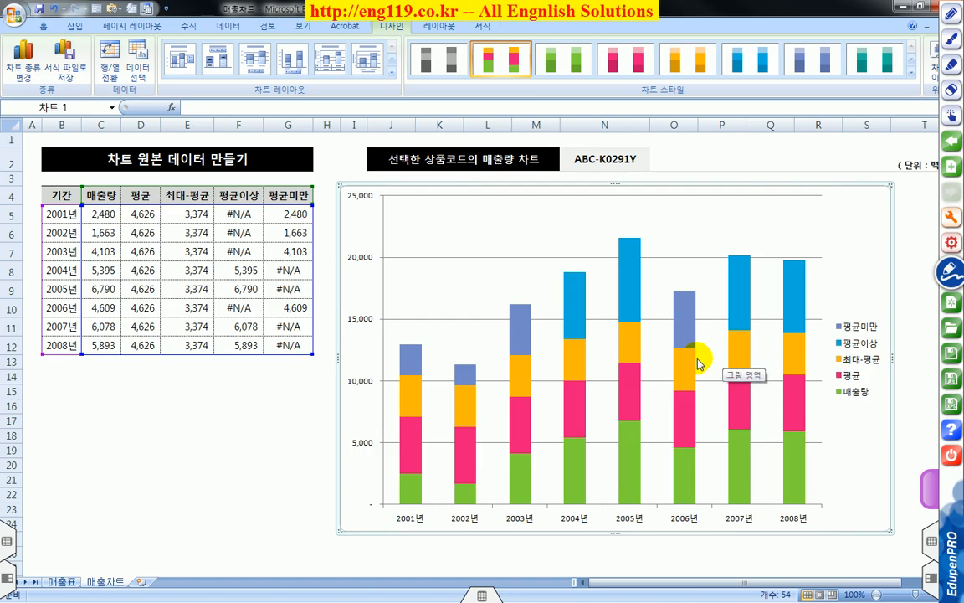
pyautogui.moveTo(833, 386)
pyautogui.mouseDown()
pyautogui.moveTo(876, 398)
pyautogui.moveTo(814, 430)
pyautogui.moveTo(806, 459)
pyautogui.mouseUp()
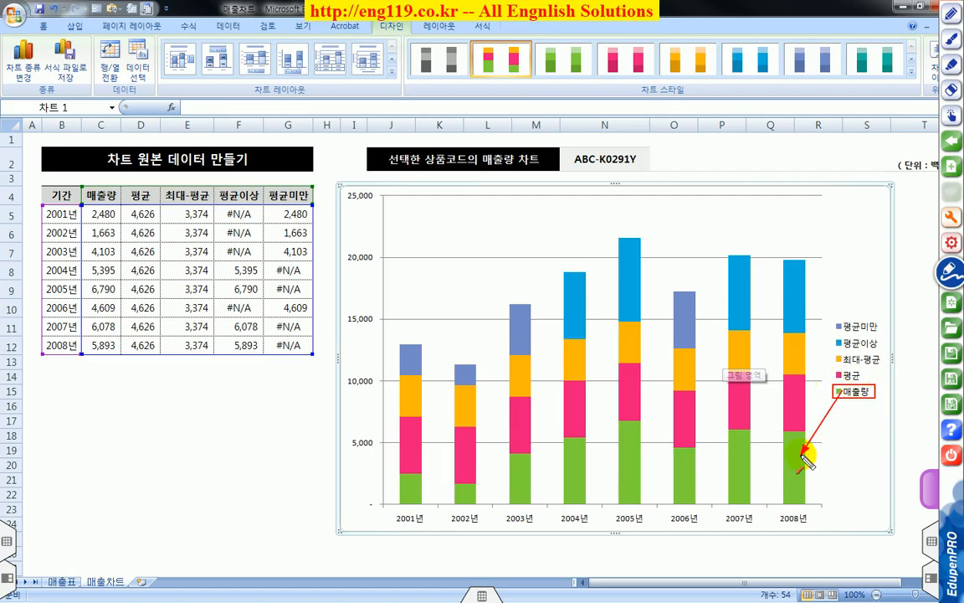
pyautogui.rightClick(774, 463)
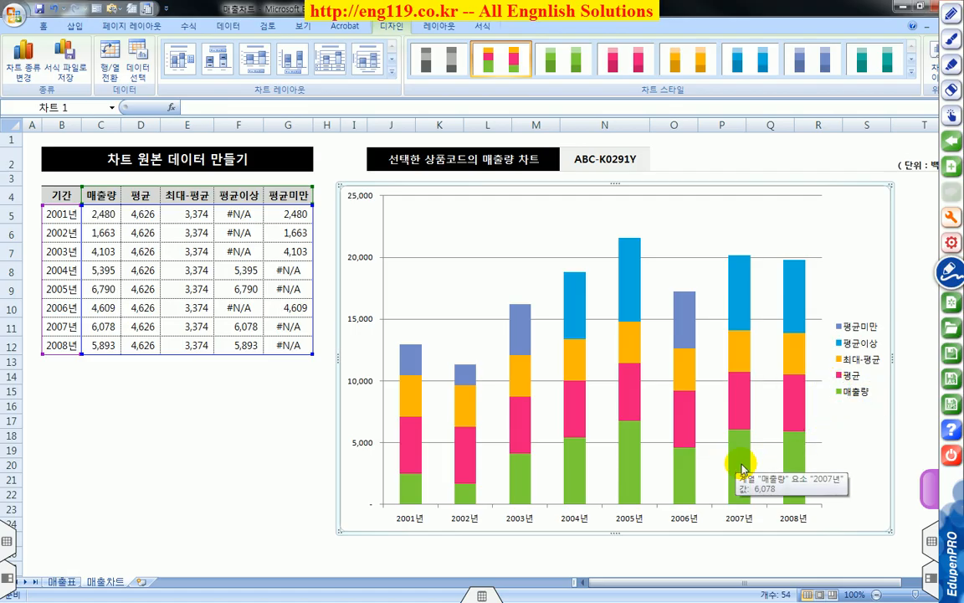
# - Change the chart type of the 매출량 series from stacked column to a plain line without markers
pyautogui.click(742, 469)
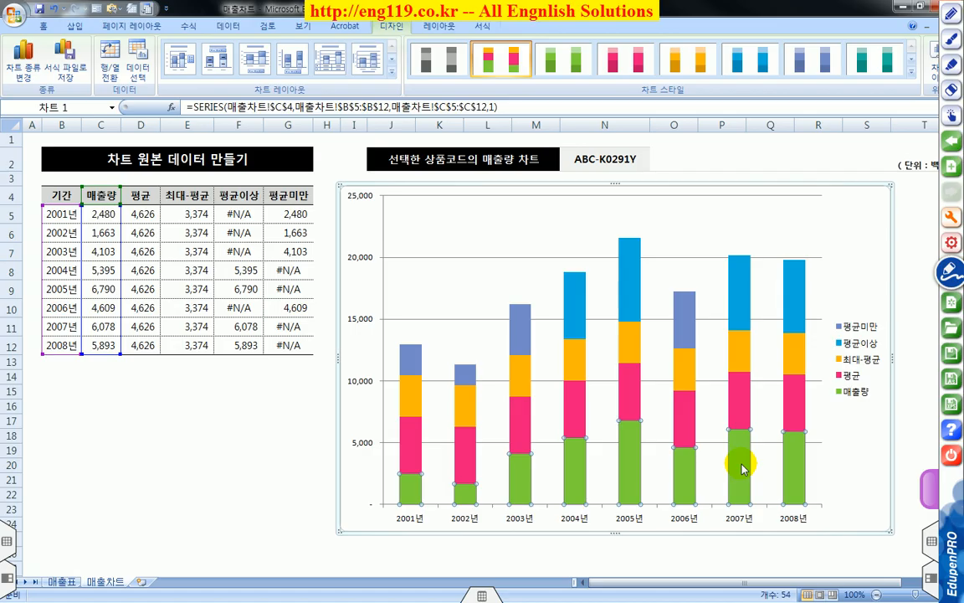
pyautogui.click(26, 69)
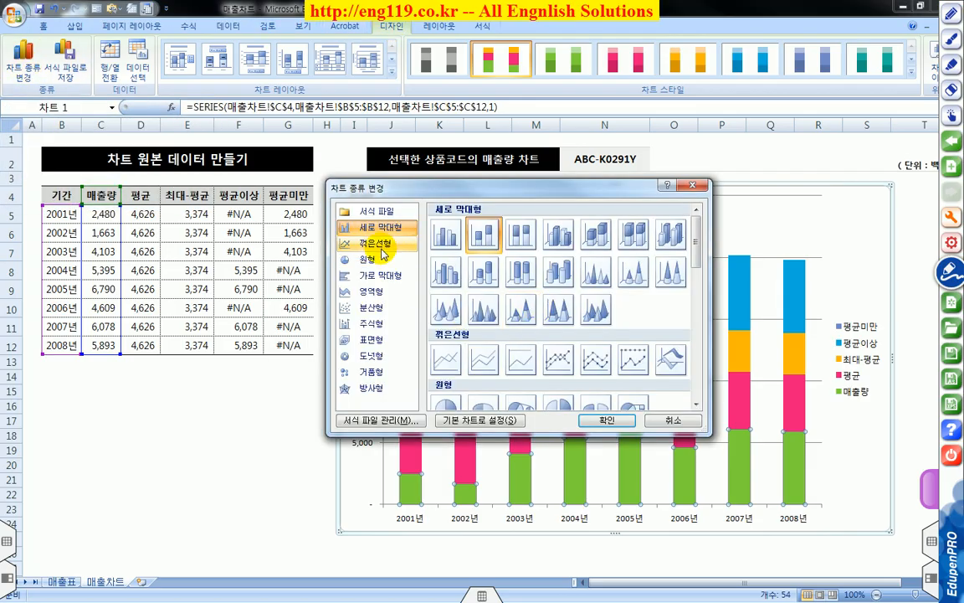
pyautogui.click(381, 245)
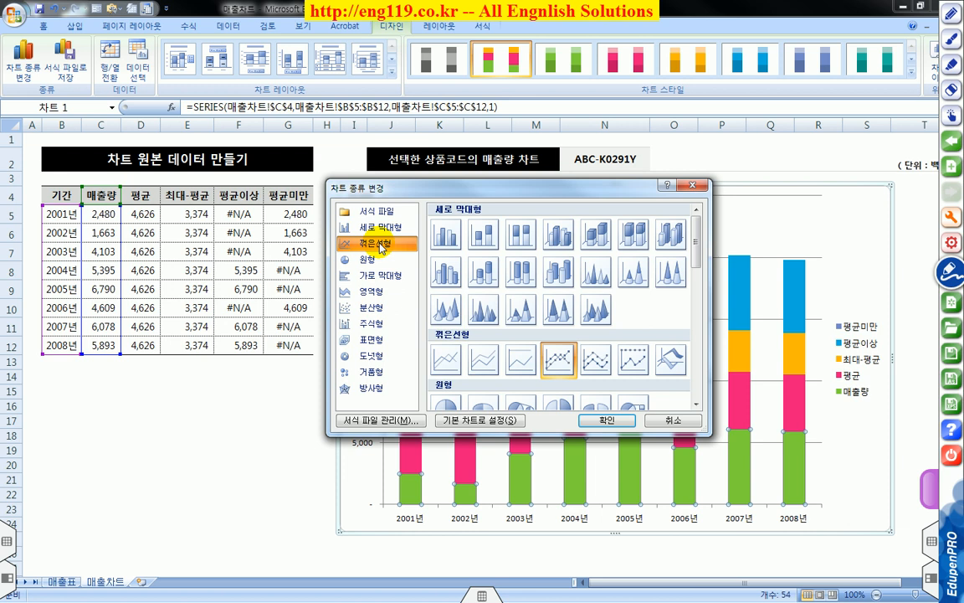
pyautogui.click(447, 360)
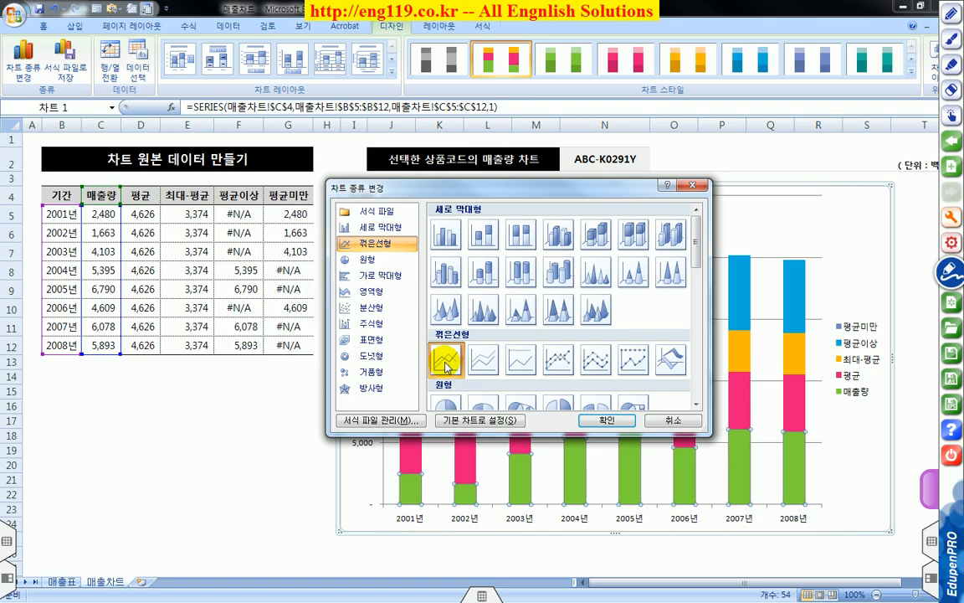
pyautogui.click(606, 420)
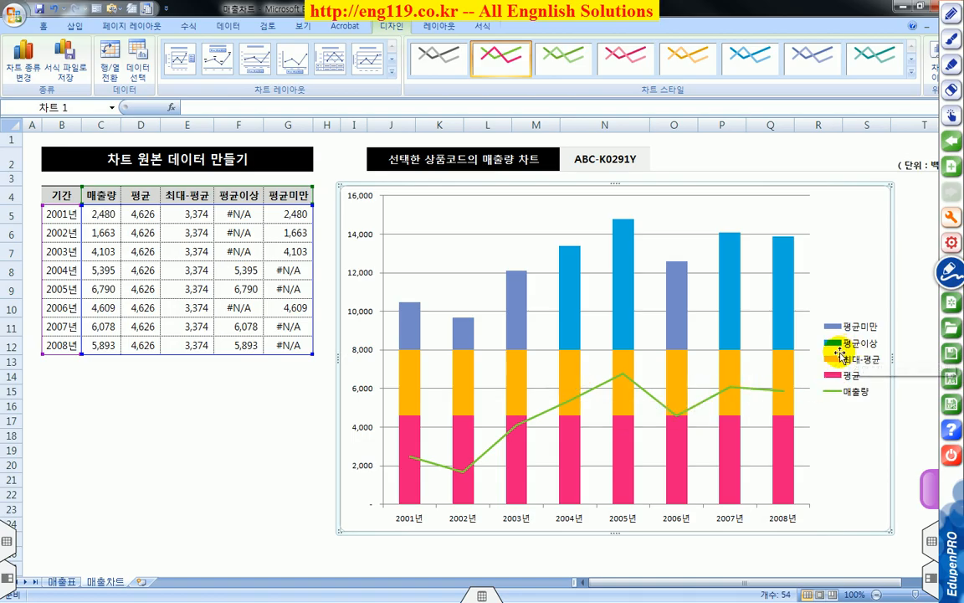
pyautogui.moveTo(882, 352); pyautogui.dragTo(786, 332)
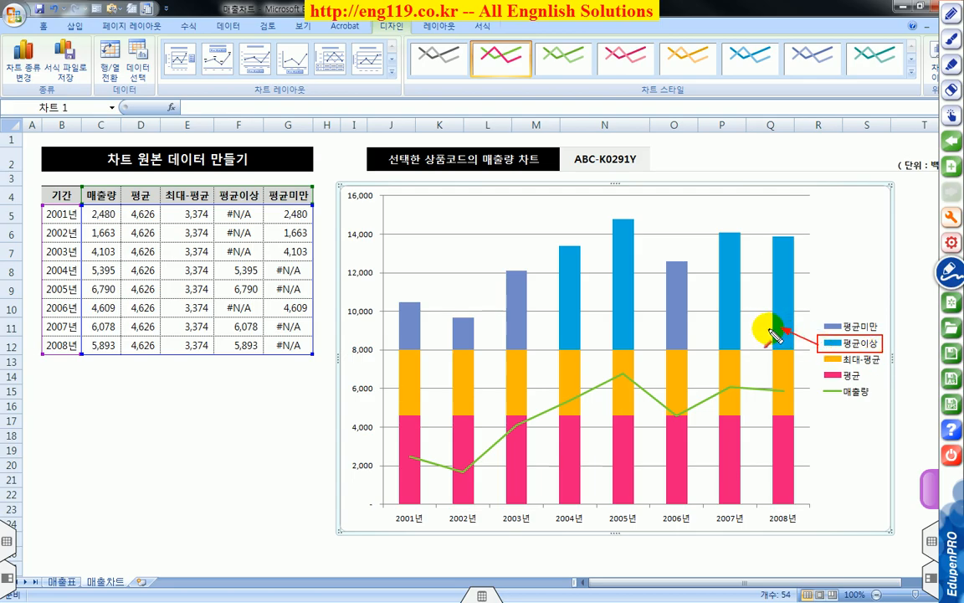
pyautogui.press('Escape')
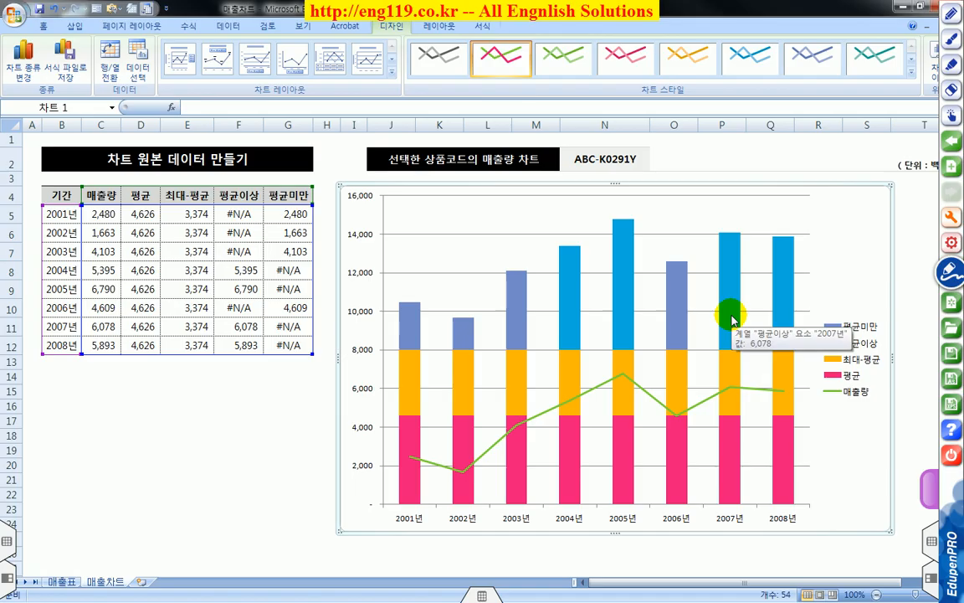
# - Change the chart type of the 평균이상 series to a line with markers
pyautogui.click(732, 320)
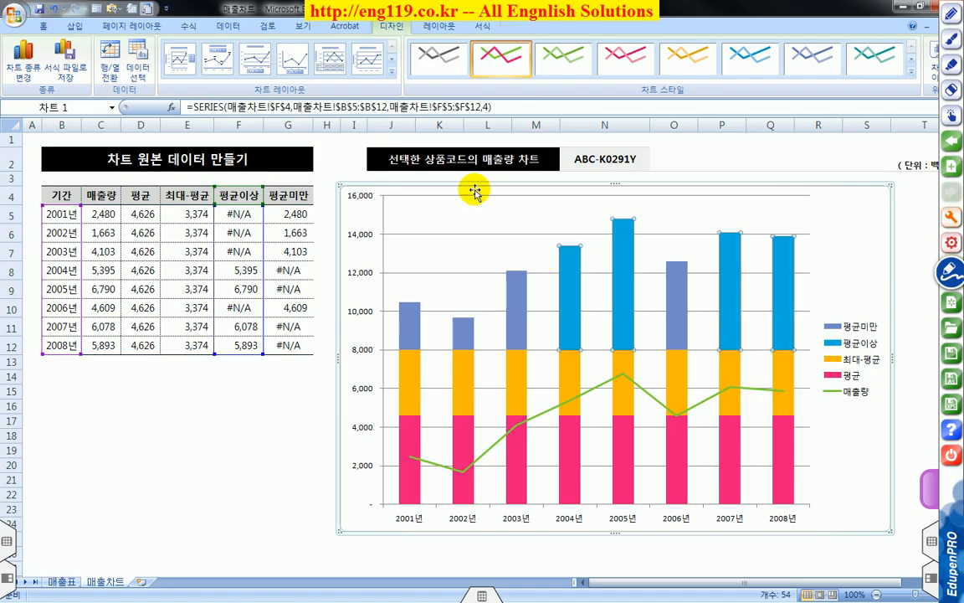
pyautogui.click(27, 67)
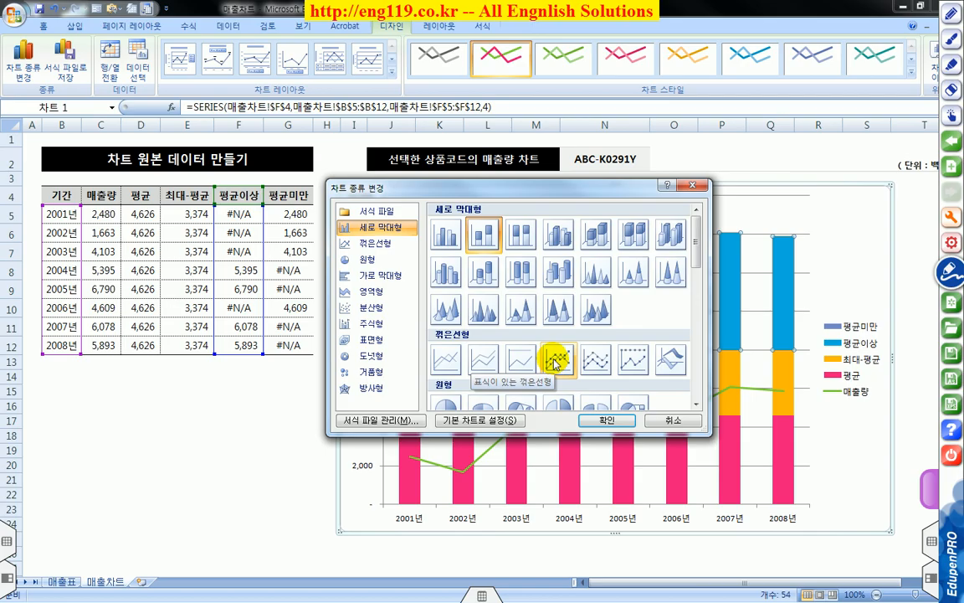
pyautogui.click(556, 364)
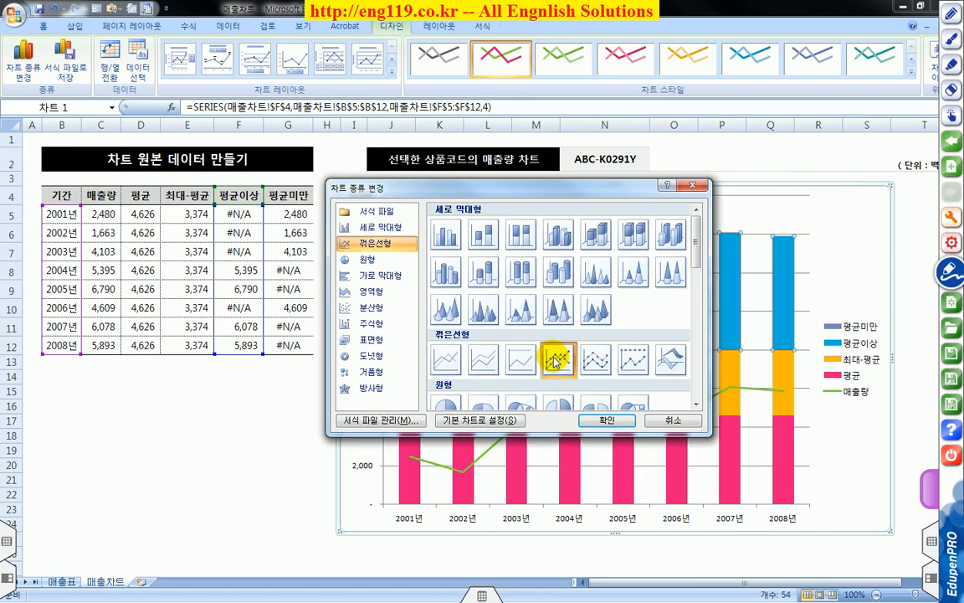
pyautogui.click(605, 420)
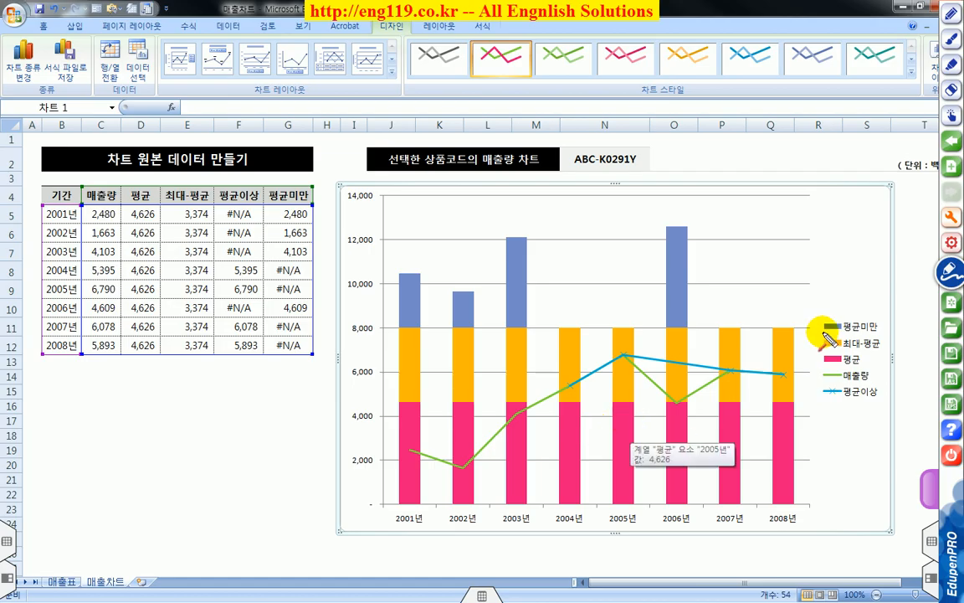
pyautogui.moveTo(819, 319); pyautogui.dragTo(882, 335)
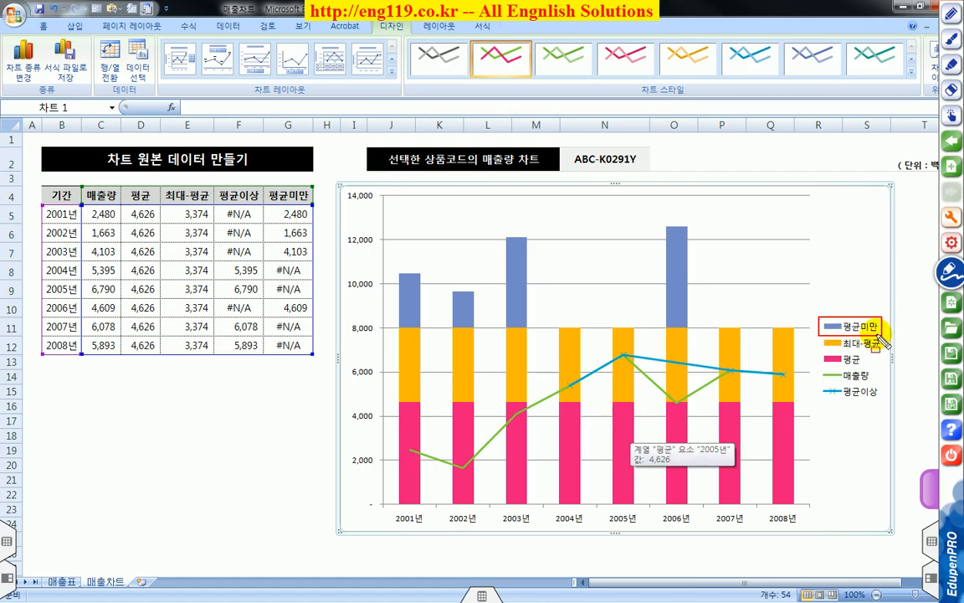
pyautogui.moveTo(819, 323); pyautogui.dragTo(683, 289)
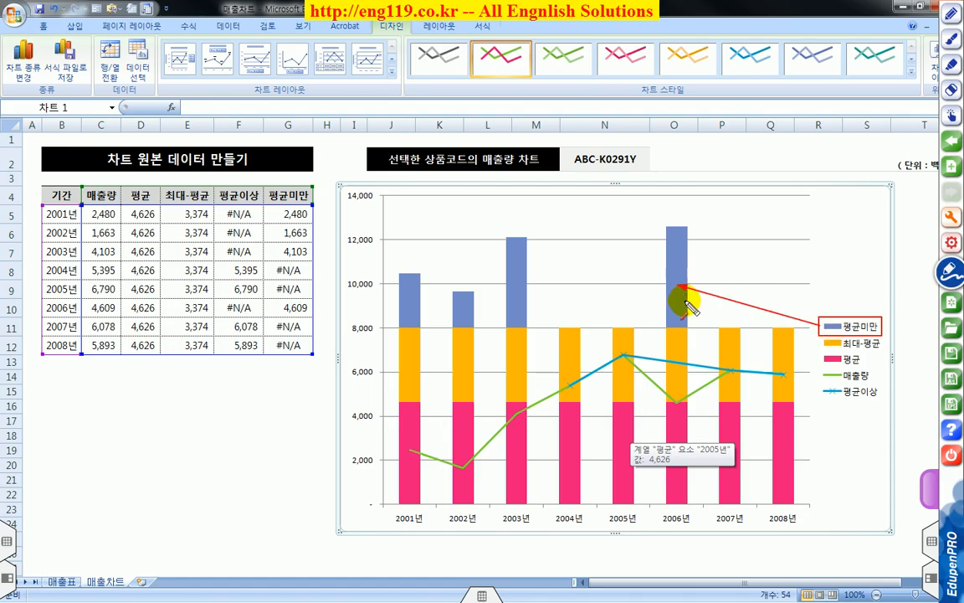
pyautogui.rightClick(676, 287)
# - Change the chart type of the 평균미만 series to a line with markers
pyautogui.click(674, 289)
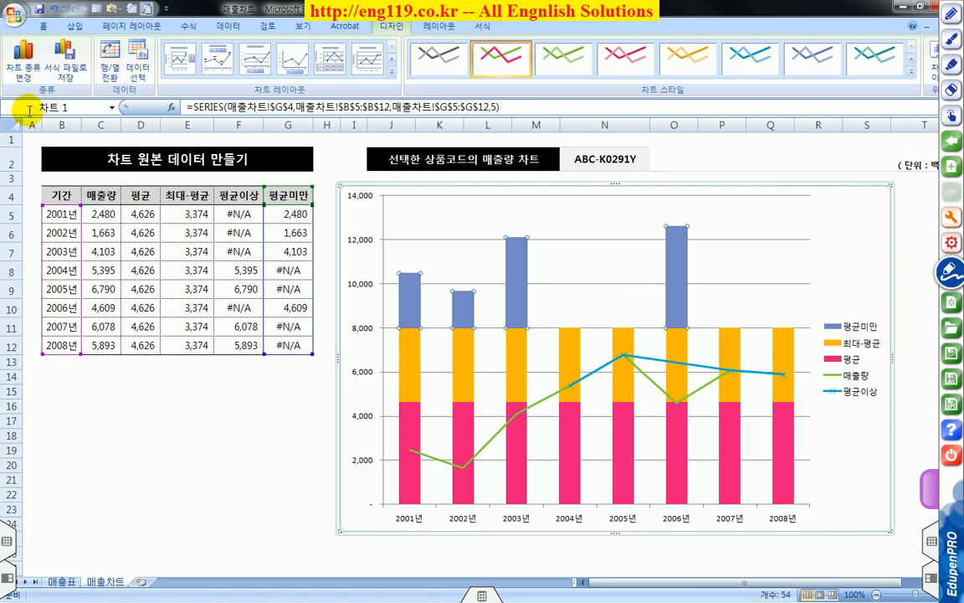
pyautogui.click(28, 73)
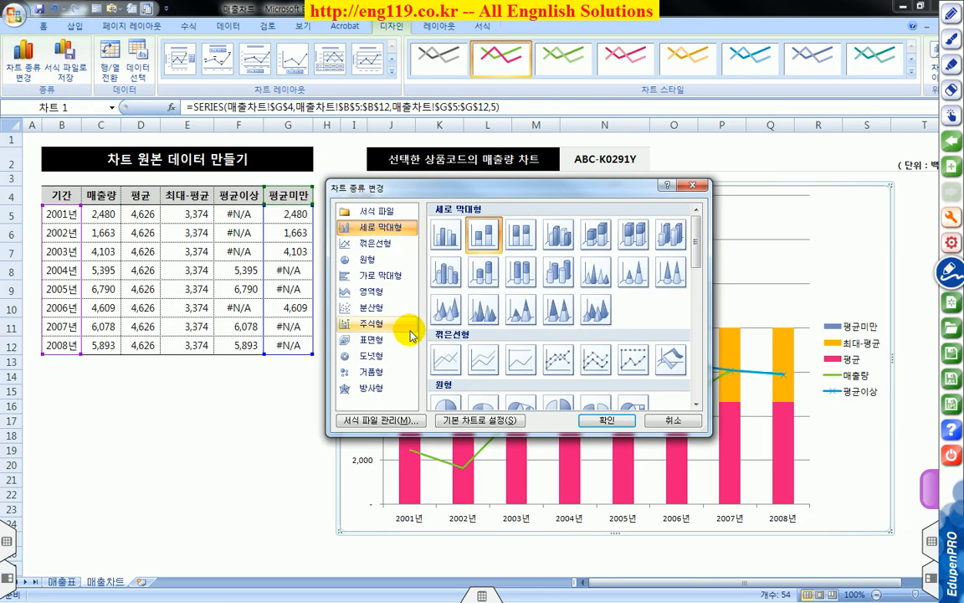
pyautogui.click(552, 362)
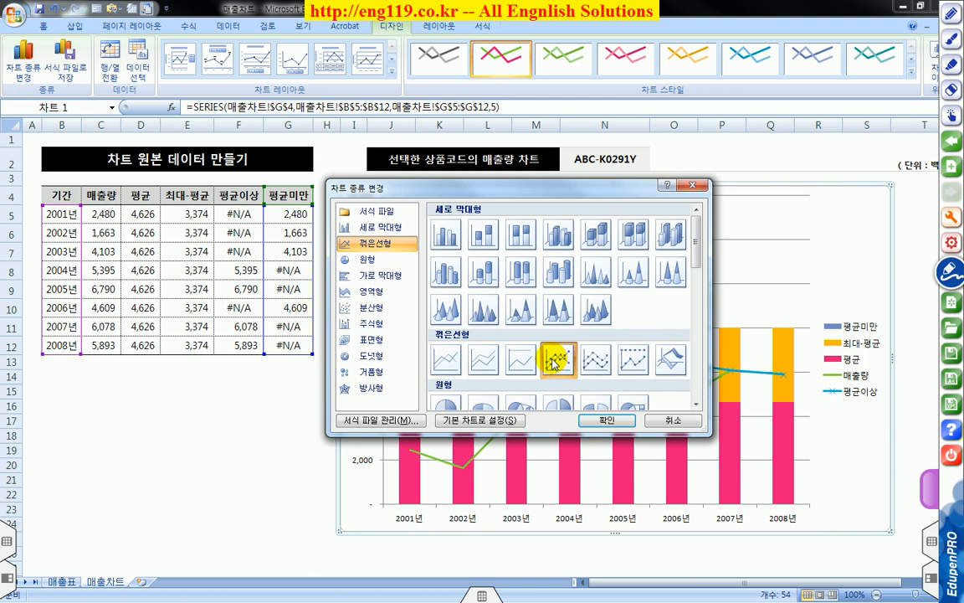
pyautogui.click(606, 420)
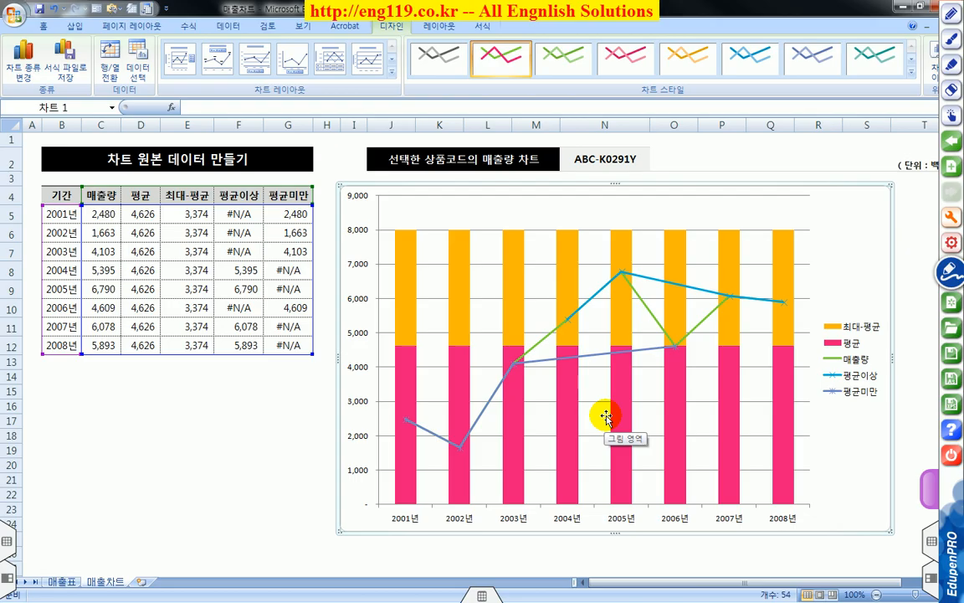
# - Delete the legend from the sales chart
pyautogui.click(852, 359)
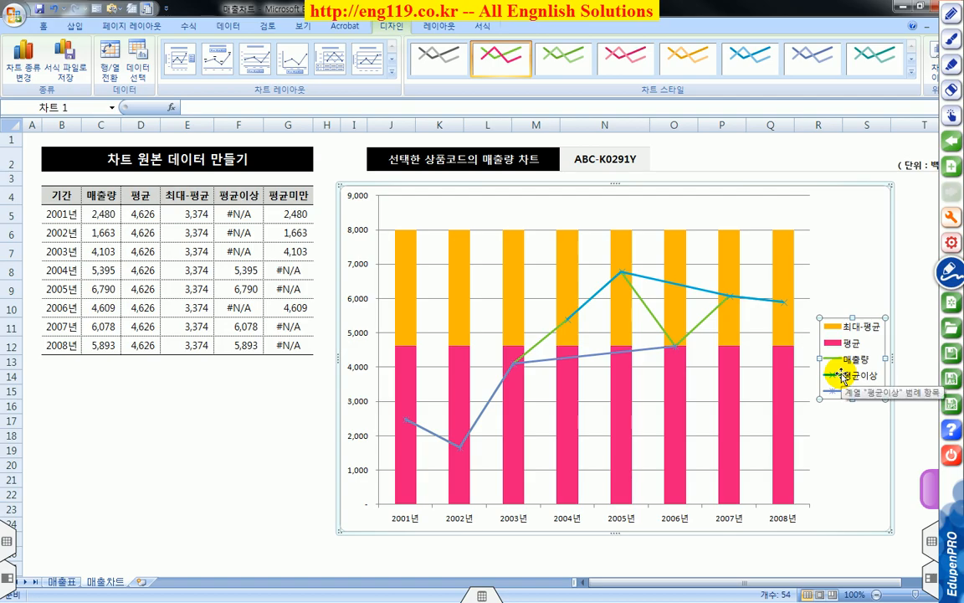
pyautogui.press('Delete')
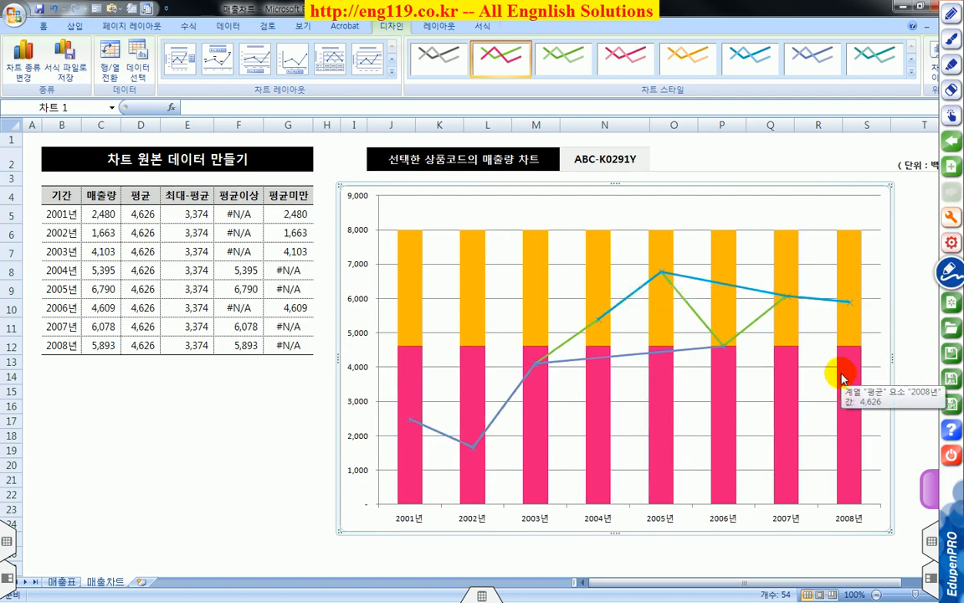
pyautogui.moveTo(651, 352)
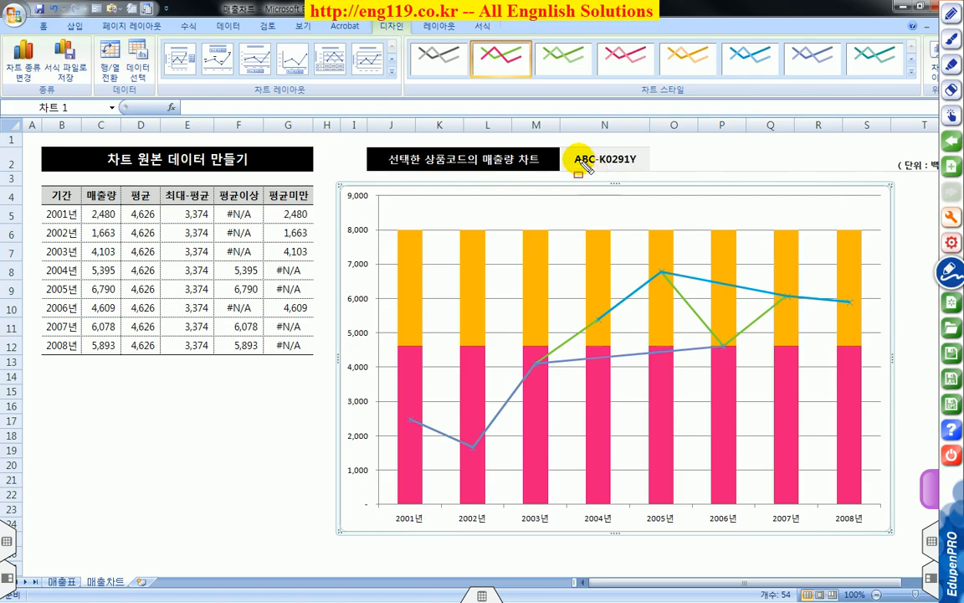
pyautogui.moveTo(566, 148); pyautogui.dragTo(648, 170)
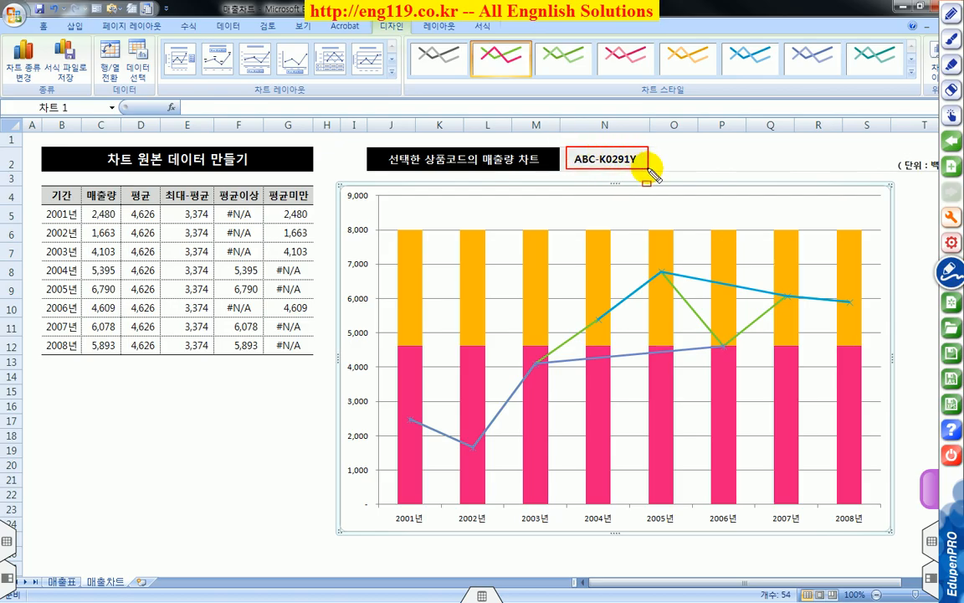
pyautogui.moveTo(578, 166); pyautogui.dragTo(635, 168)
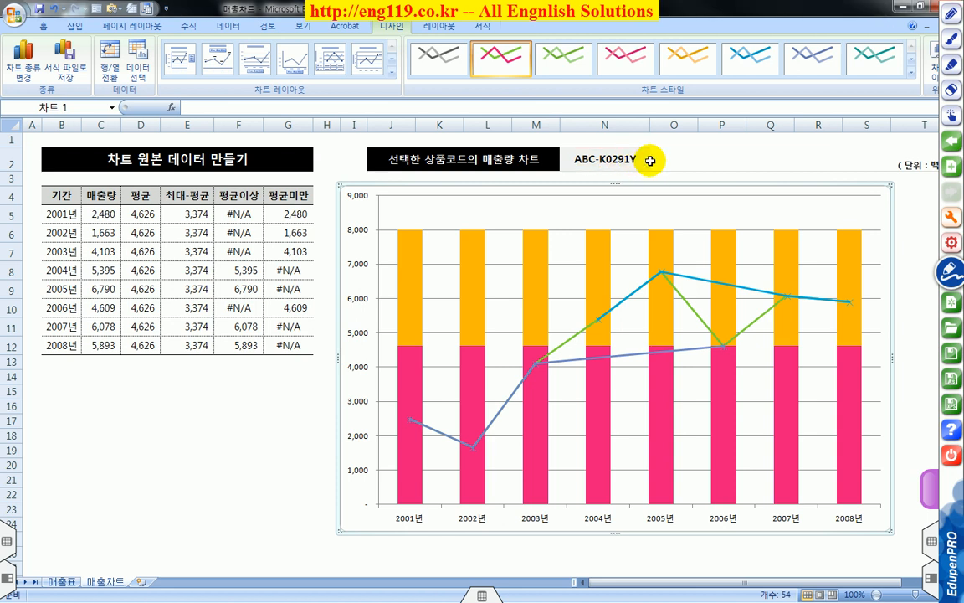
pyautogui.press('Escape')
# - Test the chart by choosing product codes ABC-K0765Y, ABC-K0803A and ABC-K0431V in turn from the drop-down list in N2
pyautogui.click(644, 159)
pyautogui.click(655, 165)
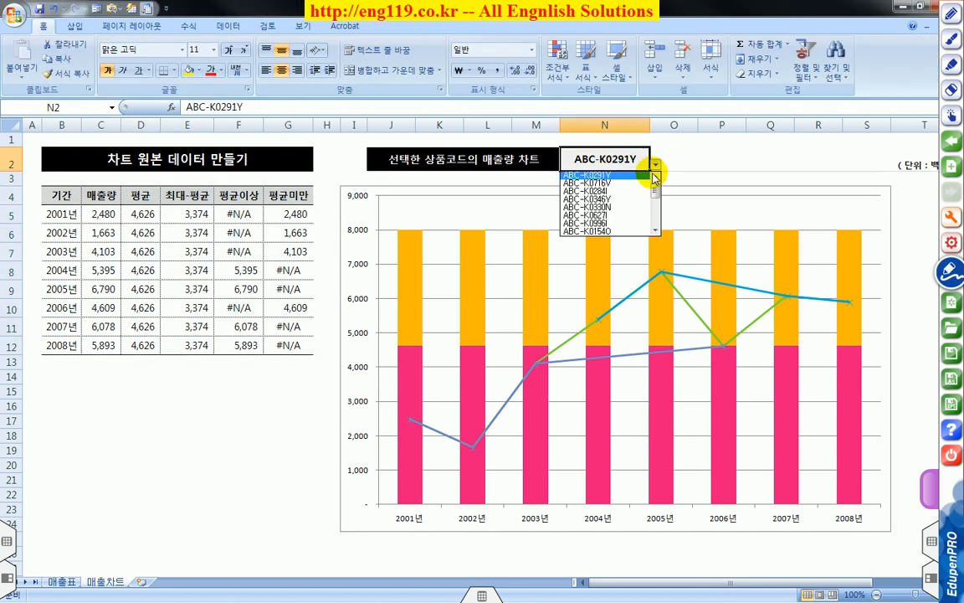
pyautogui.scroll(-2, 622, 210)
pyautogui.click(621, 207)
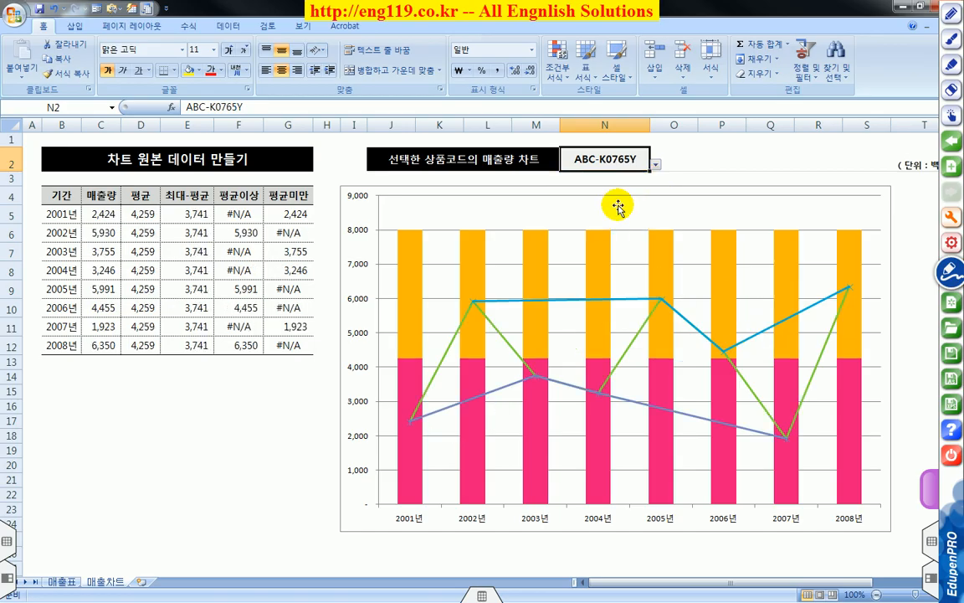
pyautogui.click(655, 164)
pyautogui.click(620, 223)
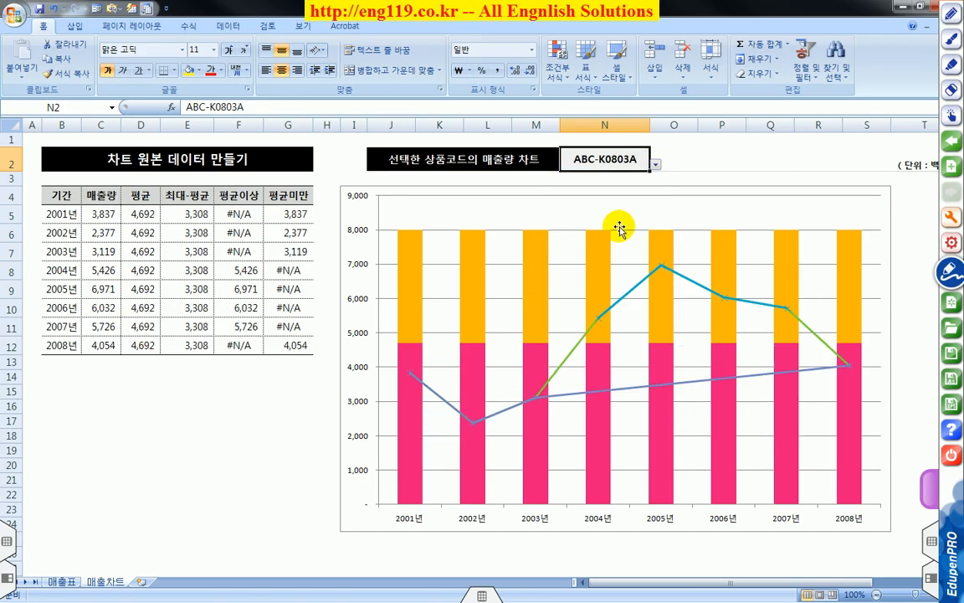
pyautogui.click(655, 165)
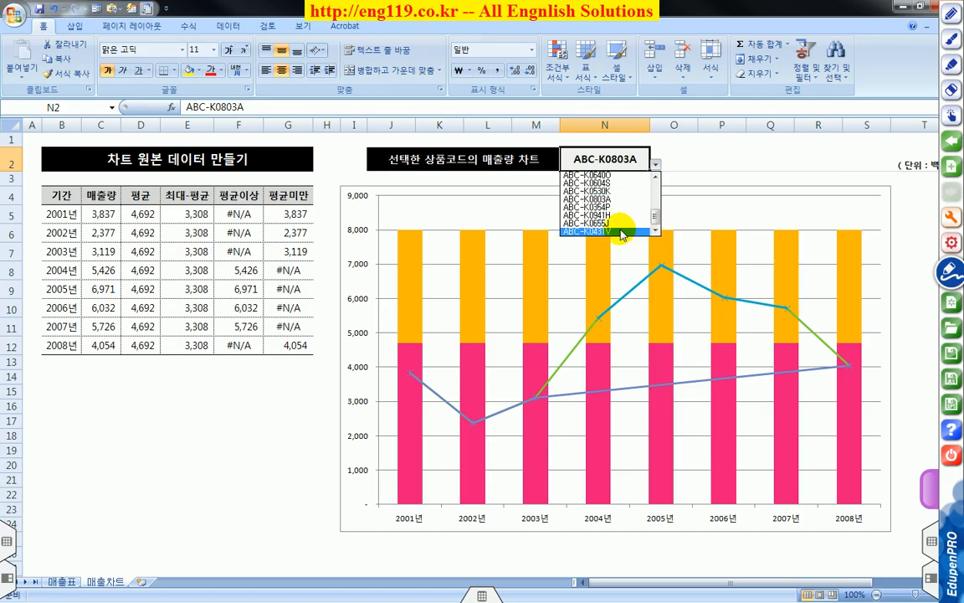
pyautogui.click(621, 231)
# - Set the product code in N2 back to ABC-K0291Y
pyautogui.click(657, 167)
pyautogui.moveTo(657, 175)
pyautogui.mouseDown()
pyautogui.moveTo(656, 211)
pyautogui.moveTo(653, 183)
pyautogui.mouseUp()
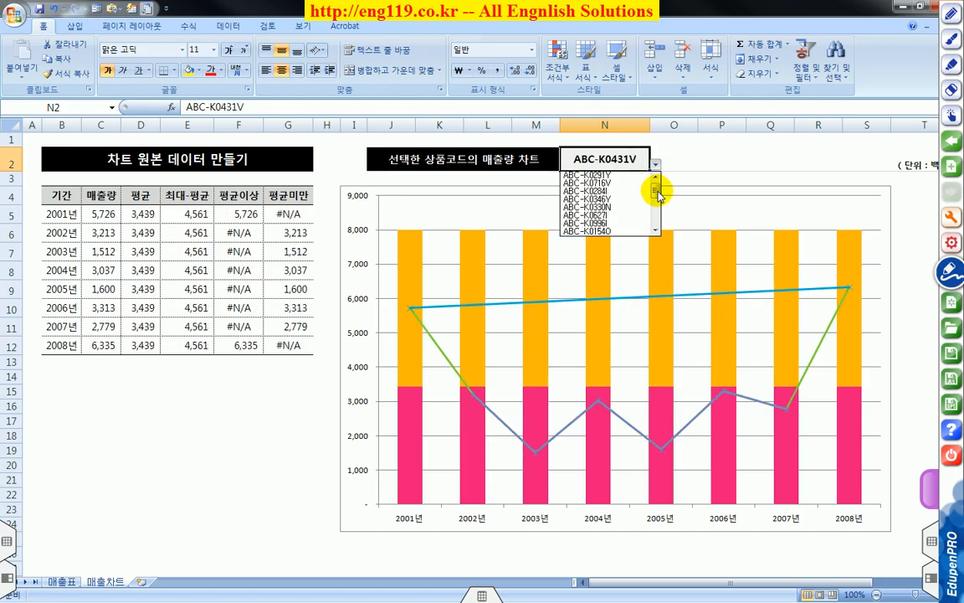
pyautogui.click(610, 176)
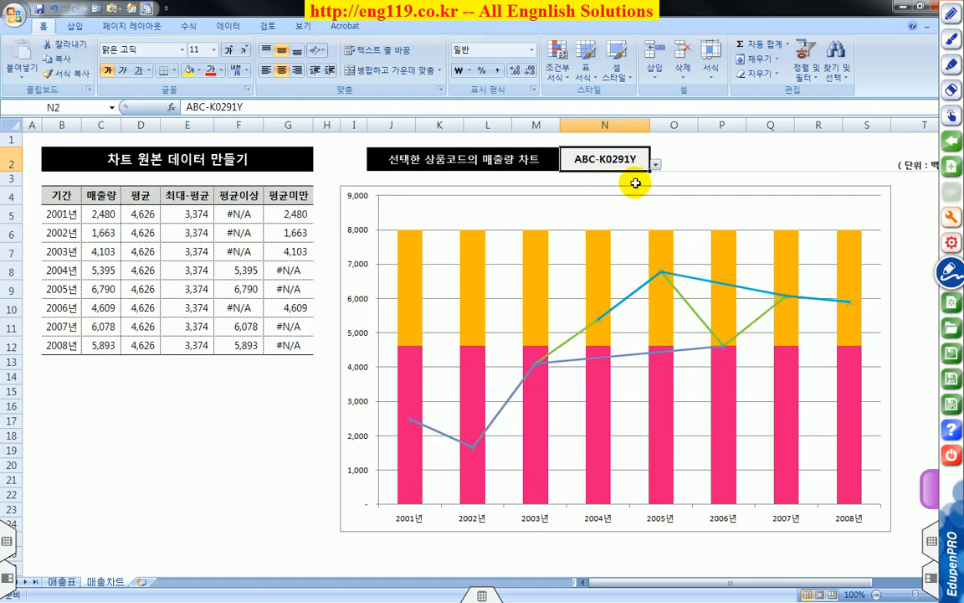
pyautogui.click(657, 164)
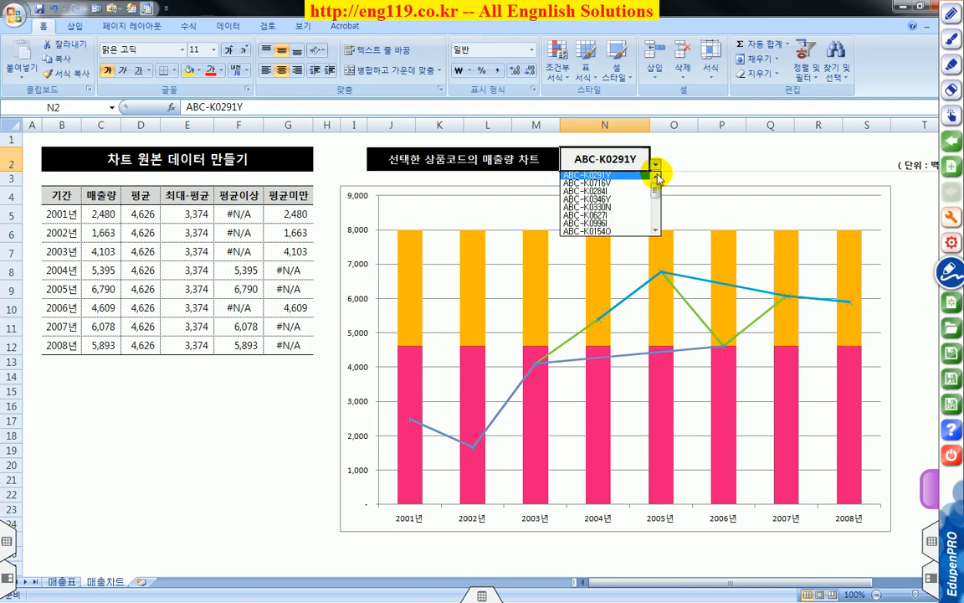
pyautogui.click(606, 175)
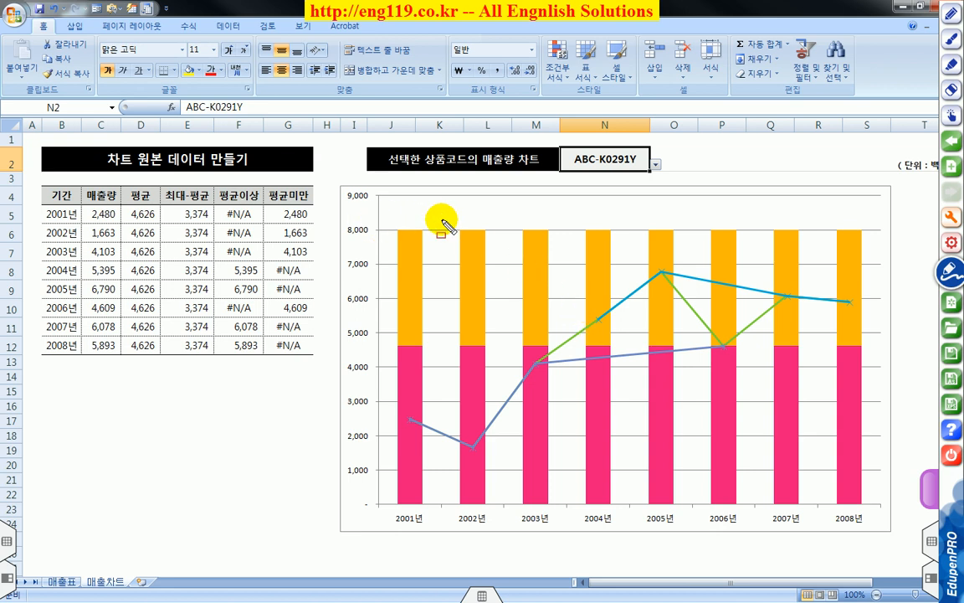
pyautogui.moveTo(338, 161)
pyautogui.mouseDown()
pyautogui.moveTo(344, 243)
pyautogui.moveTo(634, 167)
pyautogui.moveTo(647, 194)
pyautogui.mouseUp()
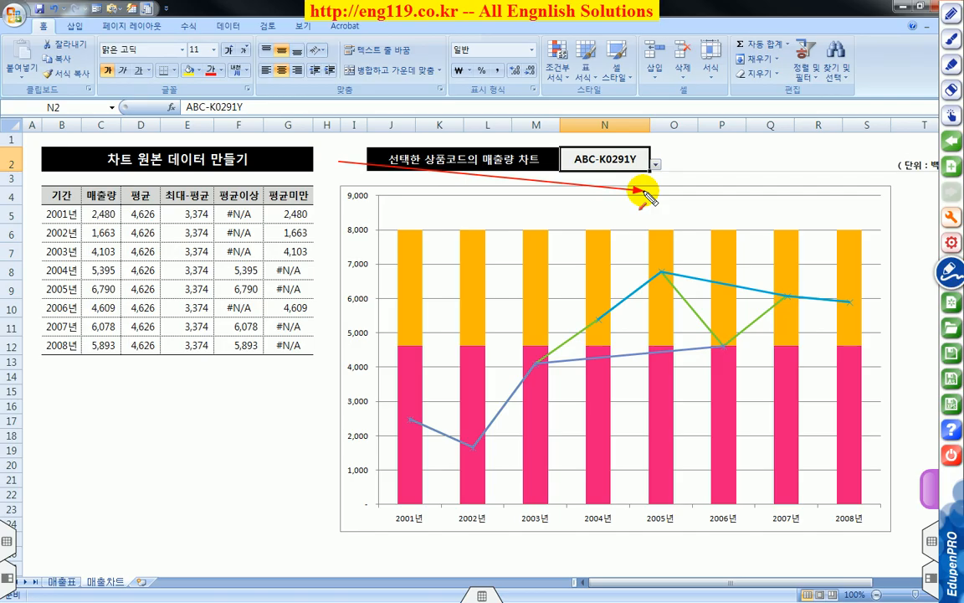
pyautogui.press('Escape')
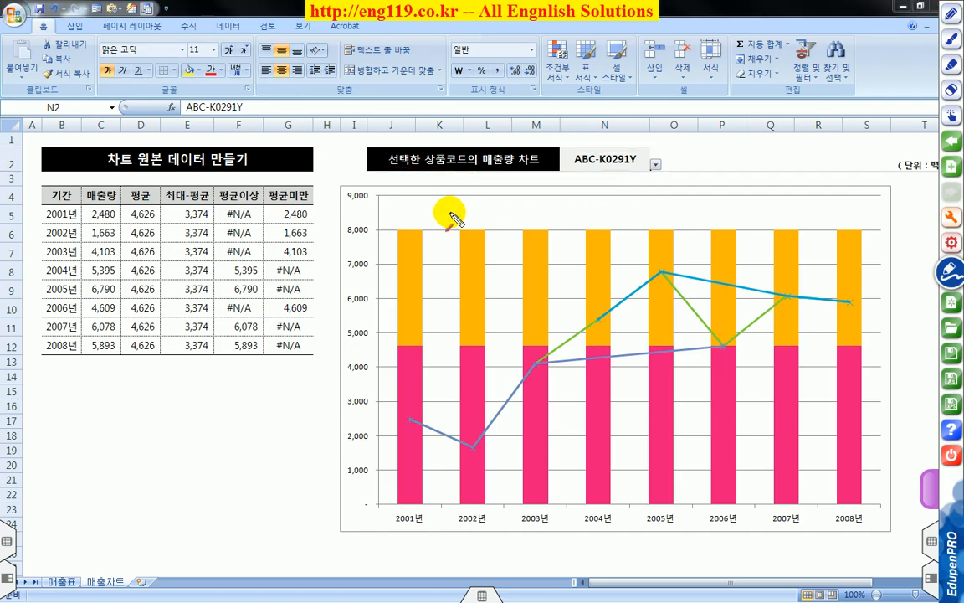
pyautogui.moveTo(378, 195)
pyautogui.mouseDown()
pyautogui.moveTo(427, 243)
pyautogui.moveTo(882, 505)
pyautogui.mouseUp()
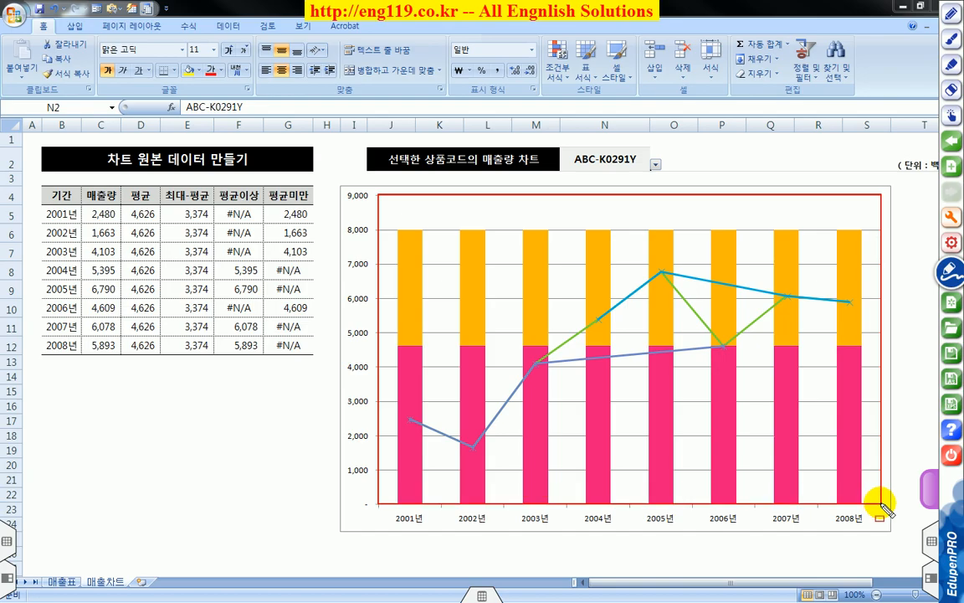
pyautogui.moveTo(724, 151); pyautogui.dragTo(691, 218)
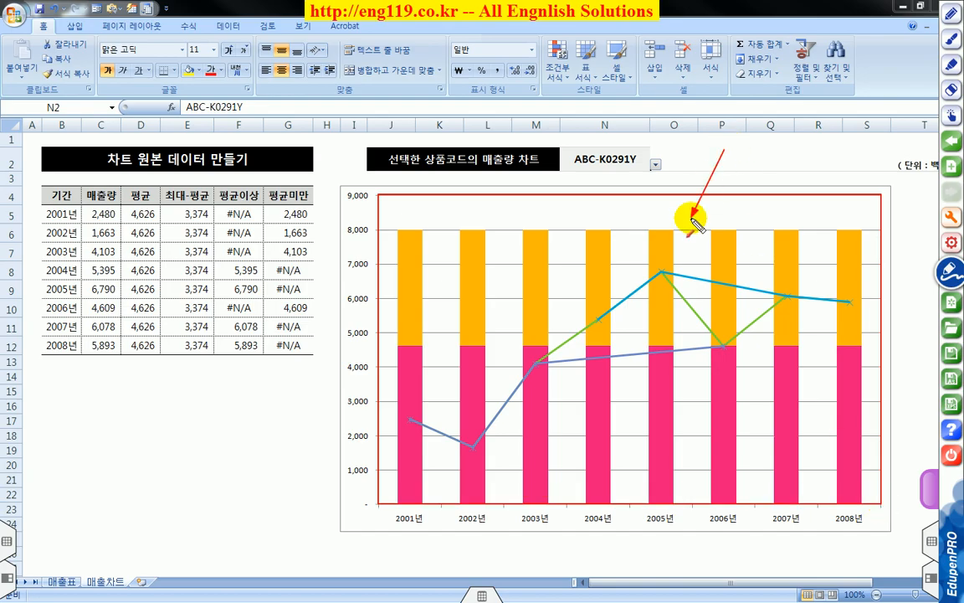
# - Apply the light green shape style 미세 효과 - 강조 1 to the chart's plot area
pyautogui.click(575, 212)
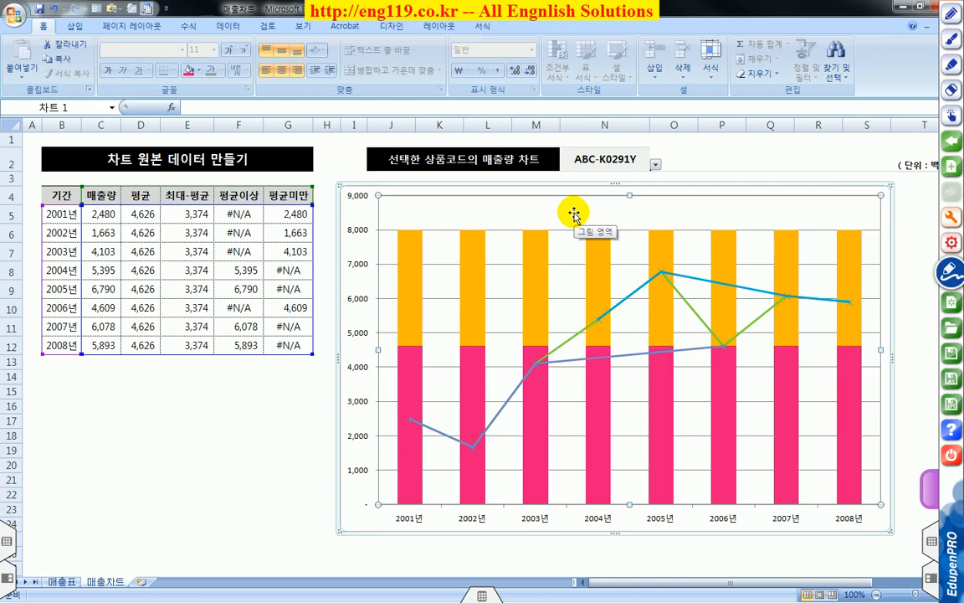
pyautogui.click(483, 28)
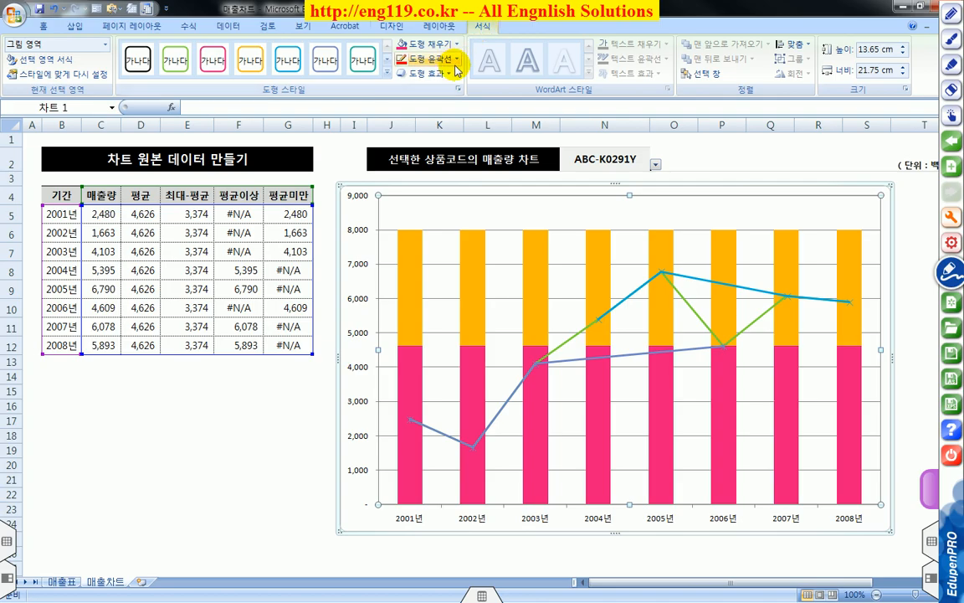
pyautogui.click(388, 76)
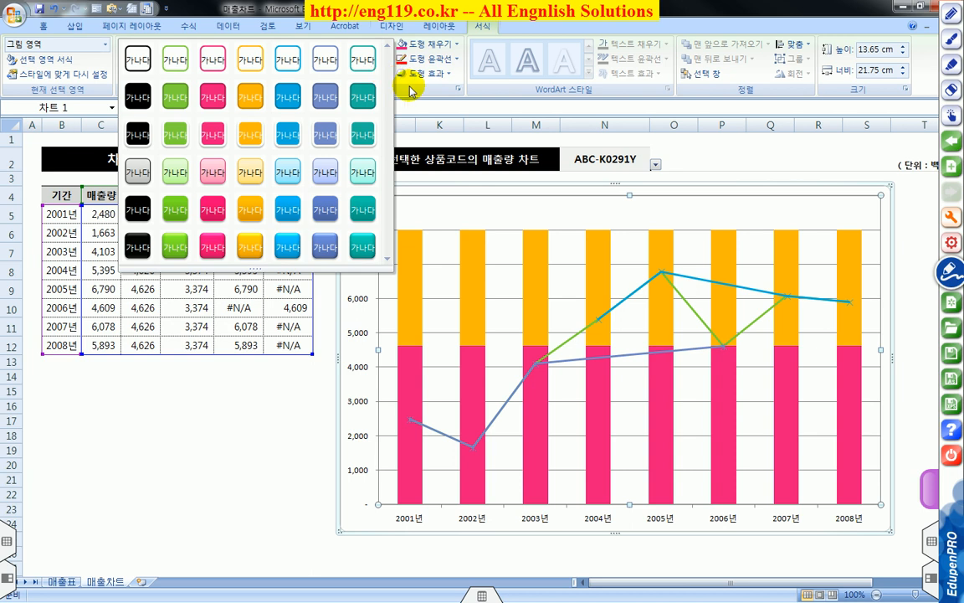
pyautogui.press('Escape')
pyautogui.click(388, 76)
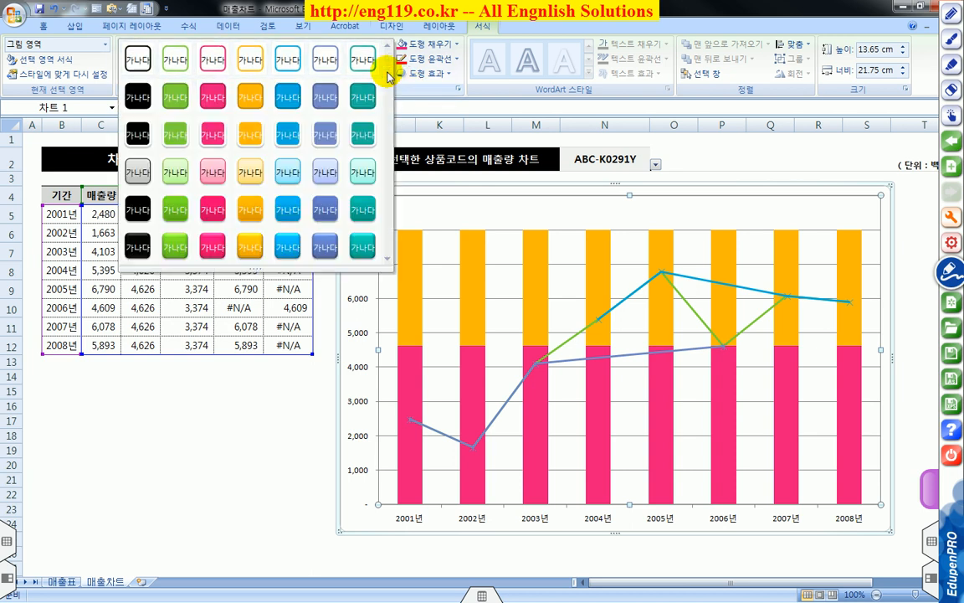
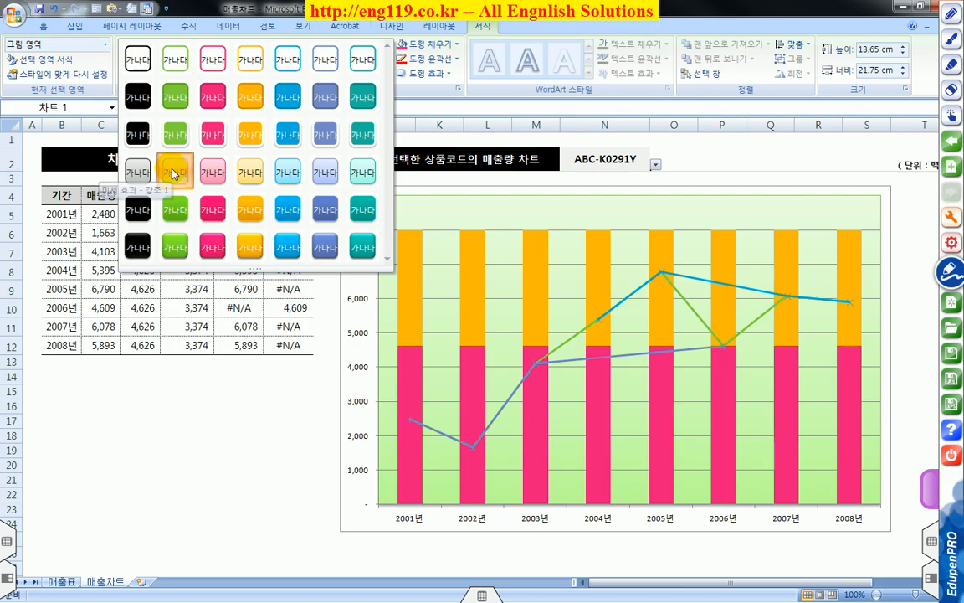
pyautogui.click(173, 171)
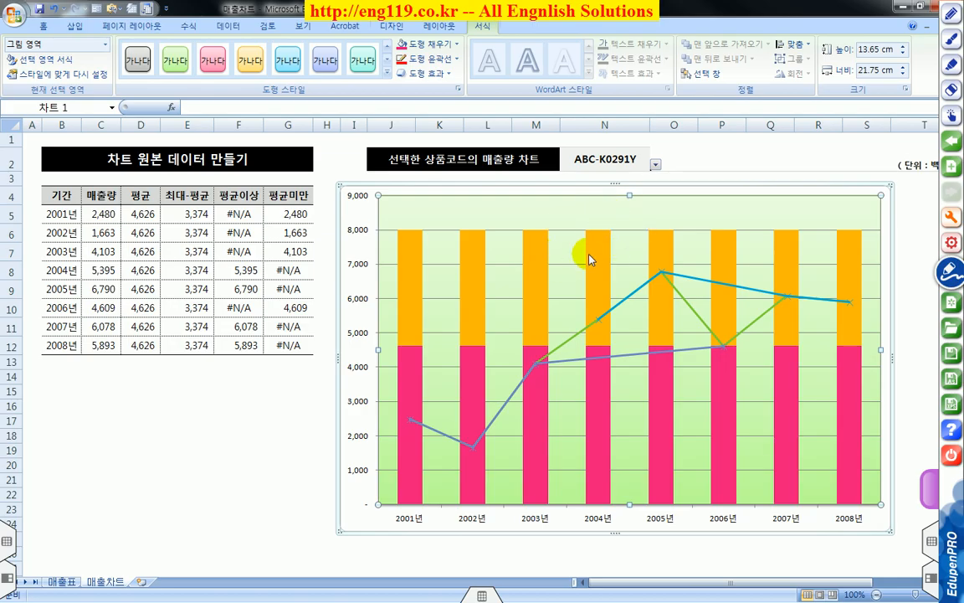
pyautogui.moveTo(588, 256)
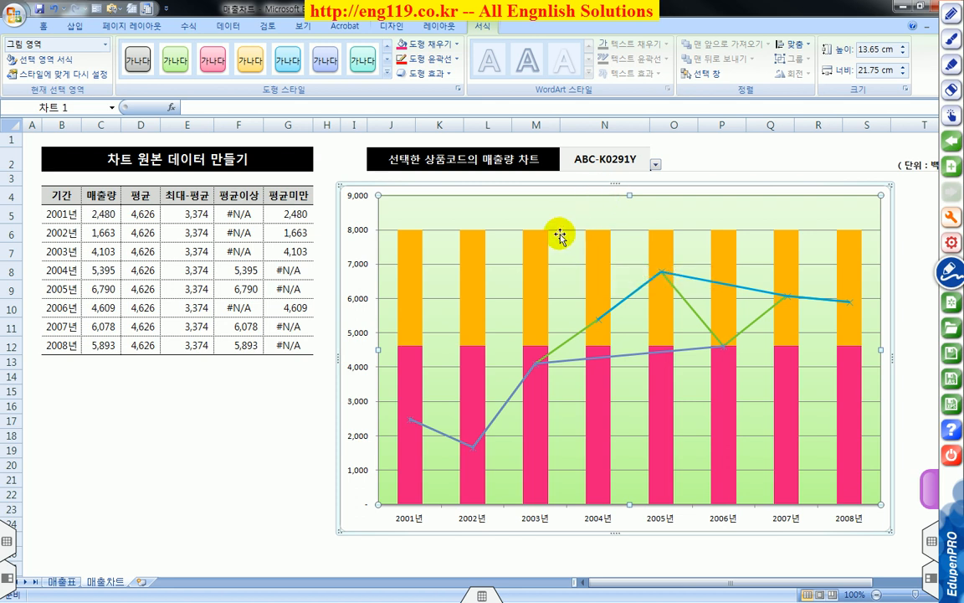
pyautogui.moveTo(348, 190); pyautogui.dragTo(372, 507)
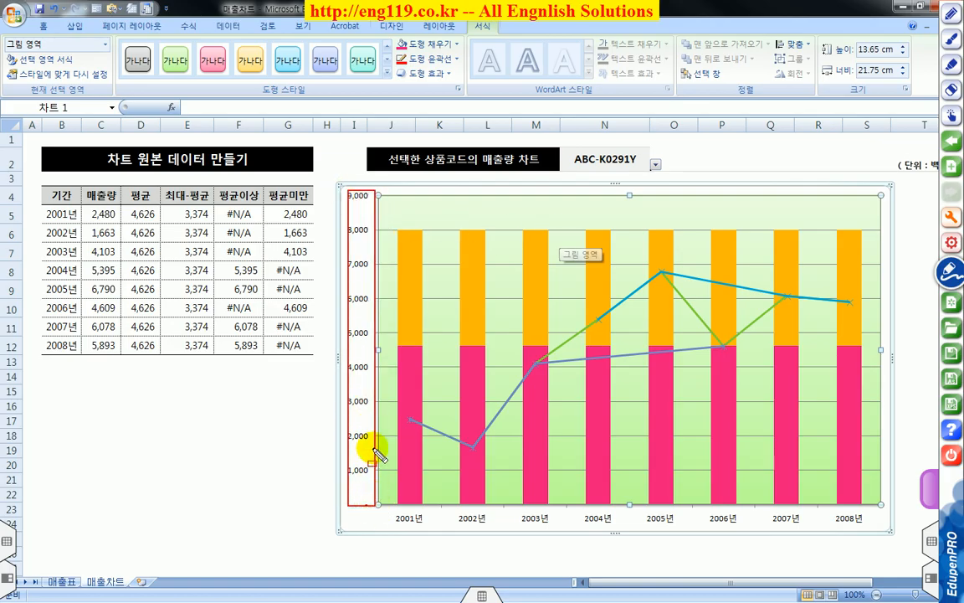
pyautogui.press('Escape')
# - Format the chart's vertical value axis with a fixed maximum of 8000 and a fixed major unit of 2000
pyautogui.doubleClick(362, 303)
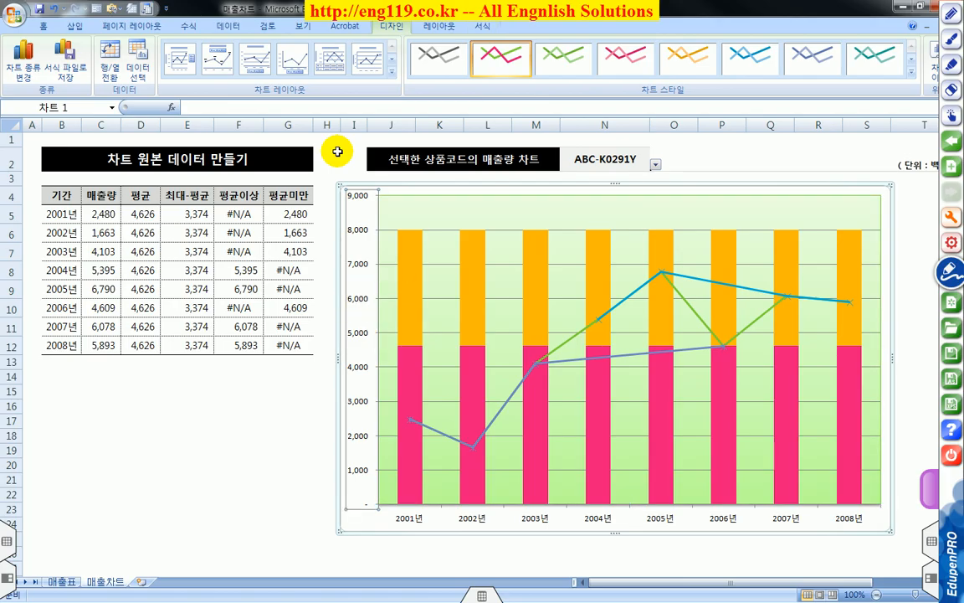
pyautogui.click(436, 28)
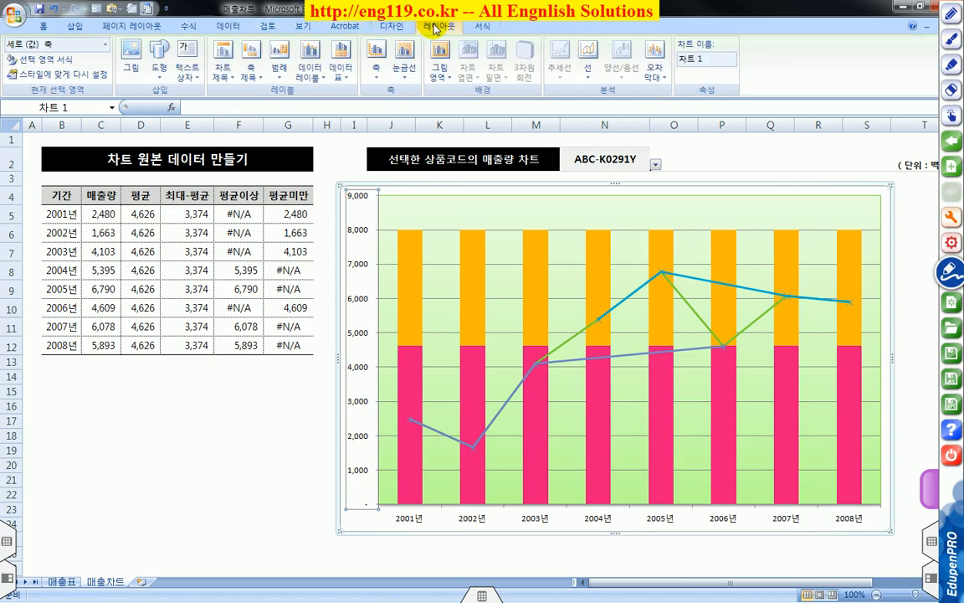
pyautogui.click(54, 62)
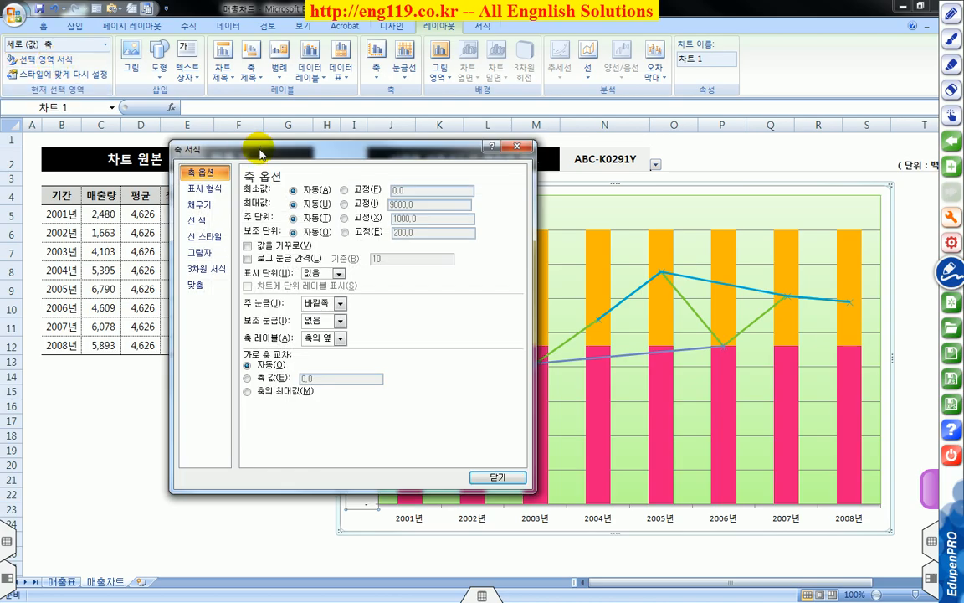
pyautogui.click(344, 205)
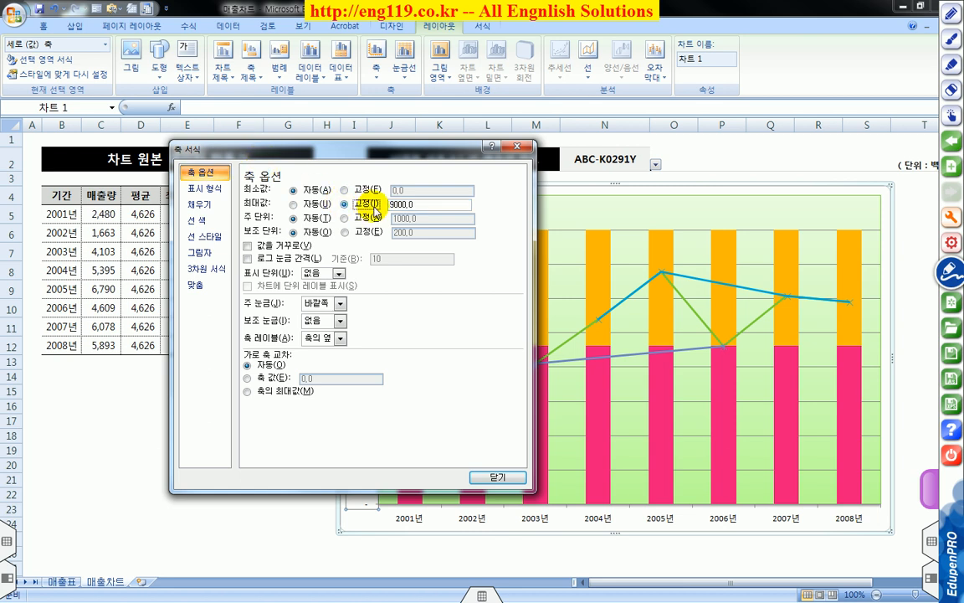
pyautogui.doubleClick(400, 205)
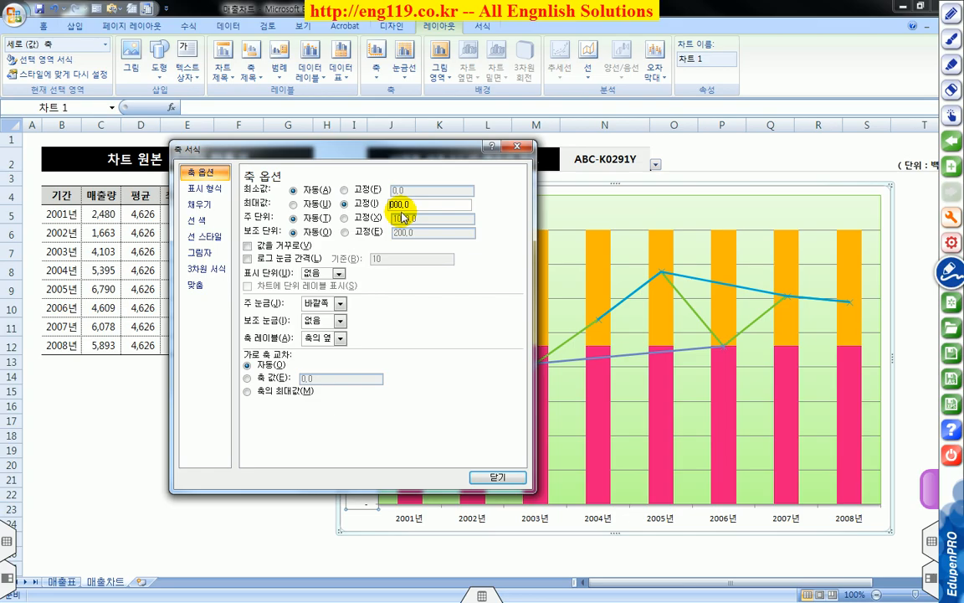
pyautogui.write('8')
pyautogui.click(344, 217)
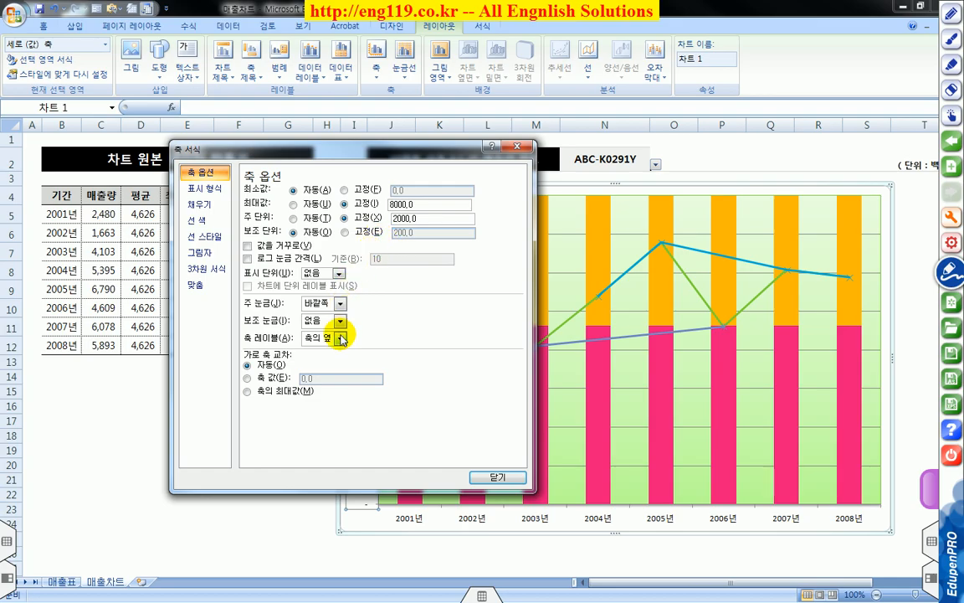
# - Hide the vertical axis's labels by setting 축 레이블 to 없음
pyautogui.click(340, 339)
pyautogui.moveTo(348, 150); pyautogui.dragTo(661, 144)
pyautogui.click(657, 320)
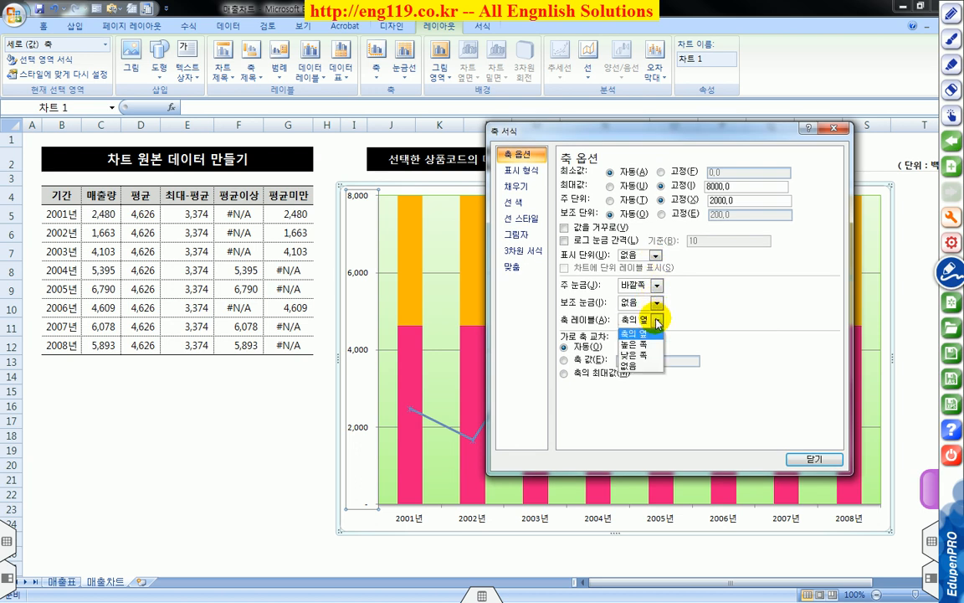
pyautogui.click(644, 365)
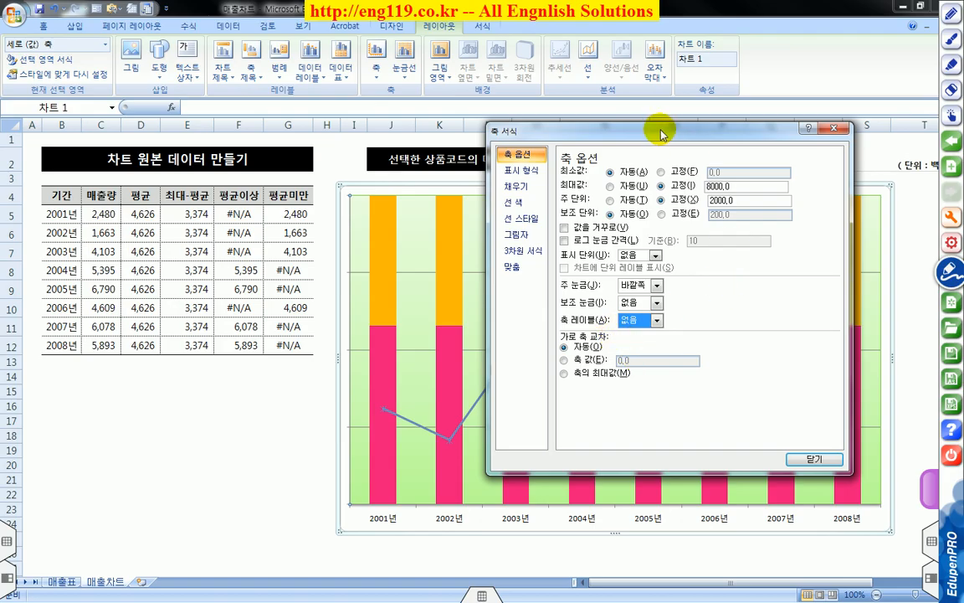
pyautogui.moveTo(662, 134); pyautogui.dragTo(635, 135)
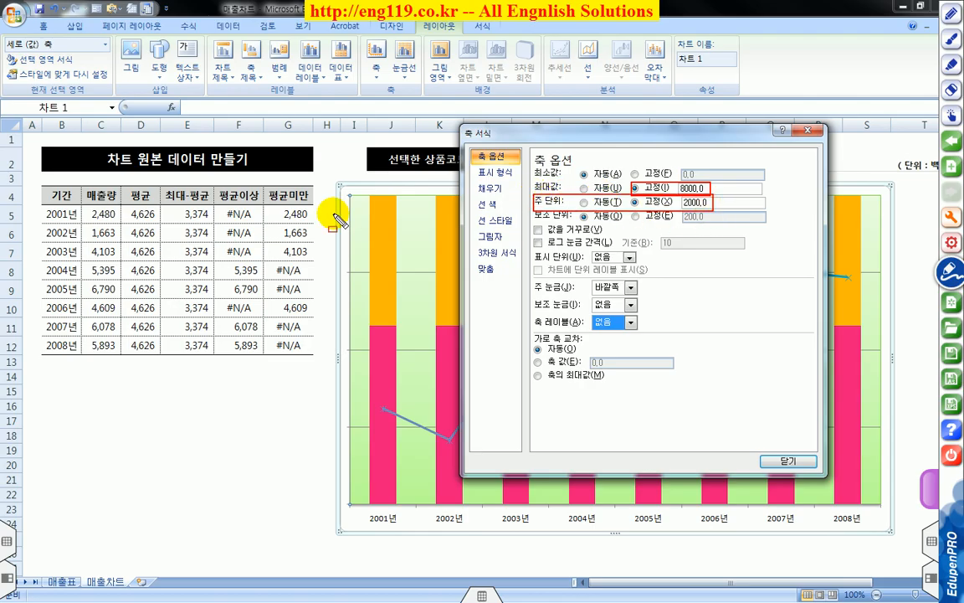
pyautogui.moveTo(340, 193)
pyautogui.mouseDown()
pyautogui.moveTo(340, 447)
pyautogui.moveTo(353, 510)
pyautogui.mouseUp()
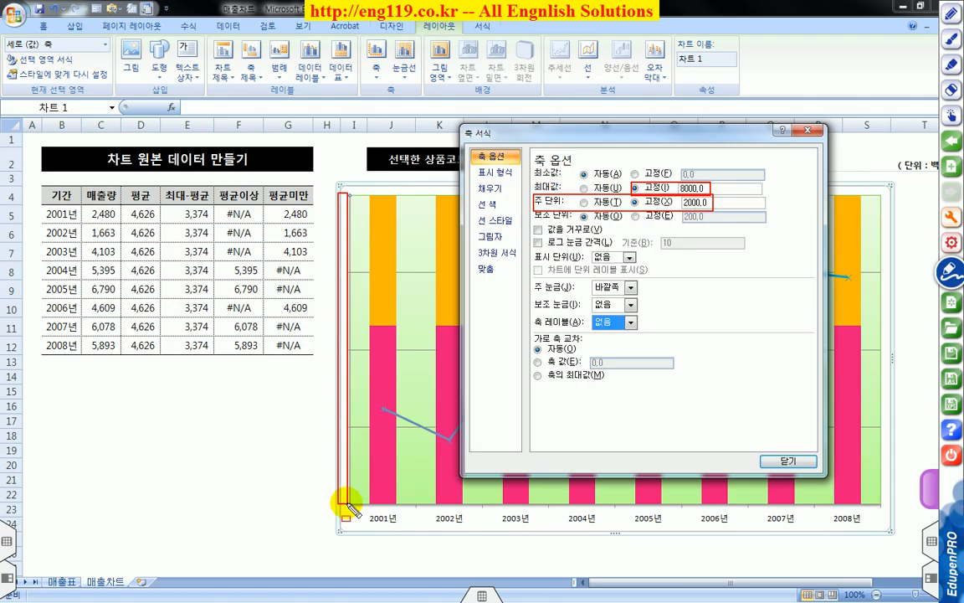
# - Try the vertical axis's major tick marks as 없음 (None), and return them to 바깥쪽 (Outside)
pyautogui.moveTo(532, 316); pyautogui.dragTo(642, 331)
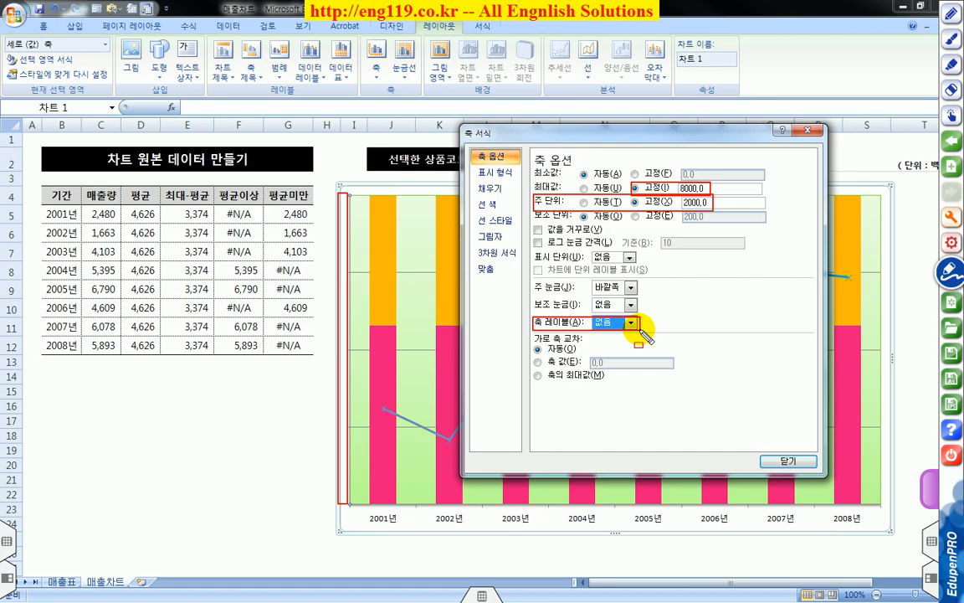
pyautogui.moveTo(592, 280); pyautogui.dragTo(630, 295)
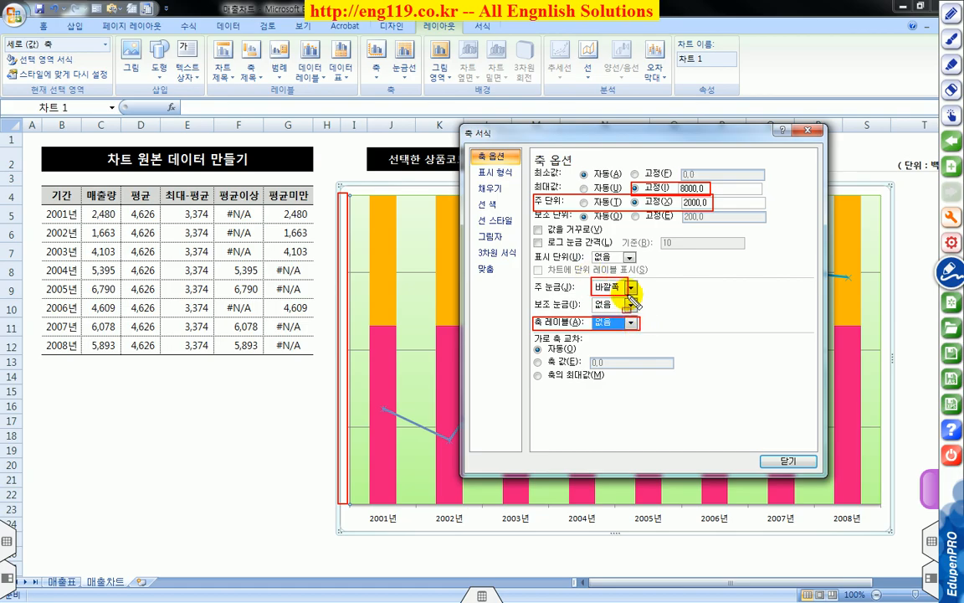
pyautogui.click(631, 289)
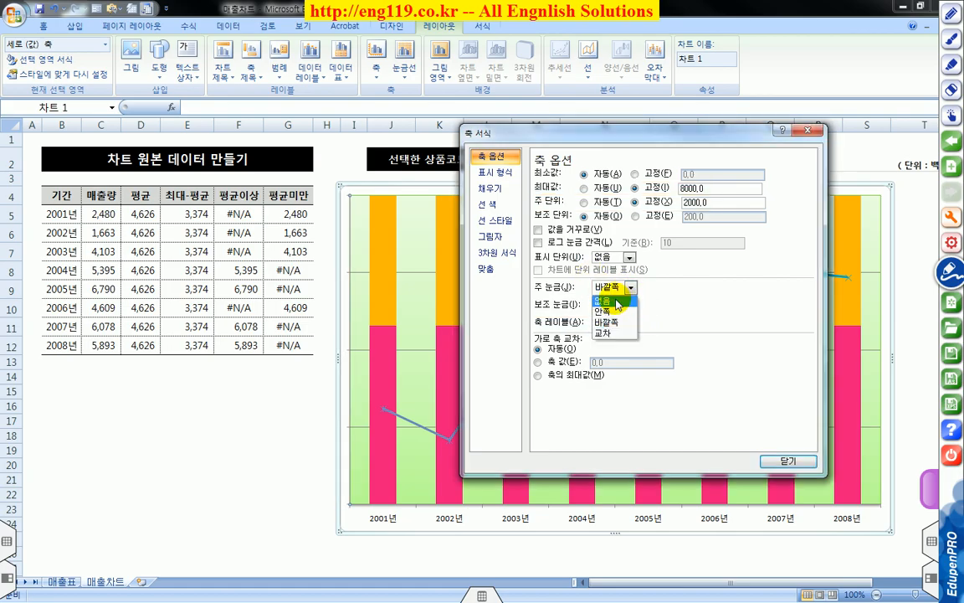
pyautogui.click(617, 301)
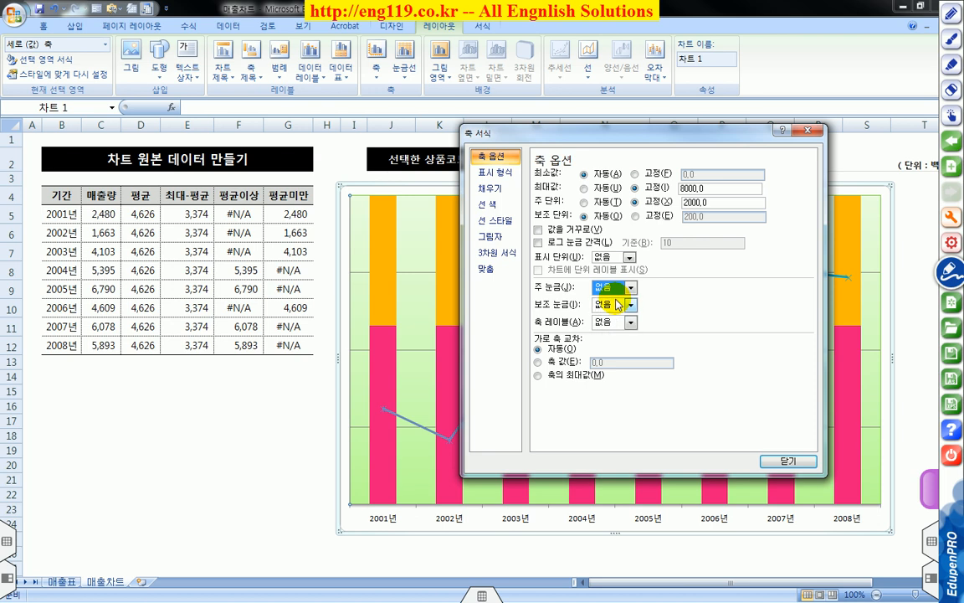
pyautogui.click(630, 288)
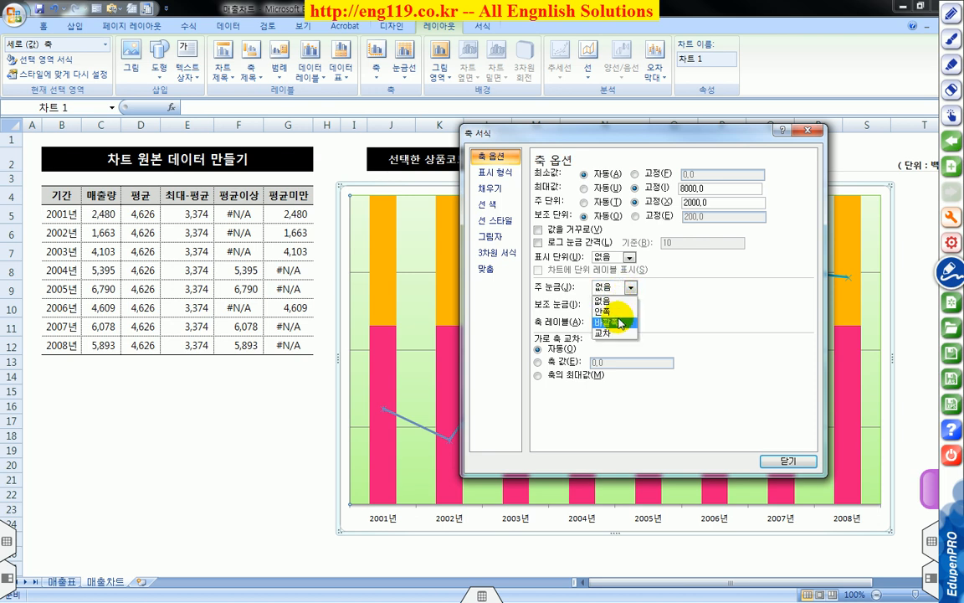
pyautogui.click(621, 323)
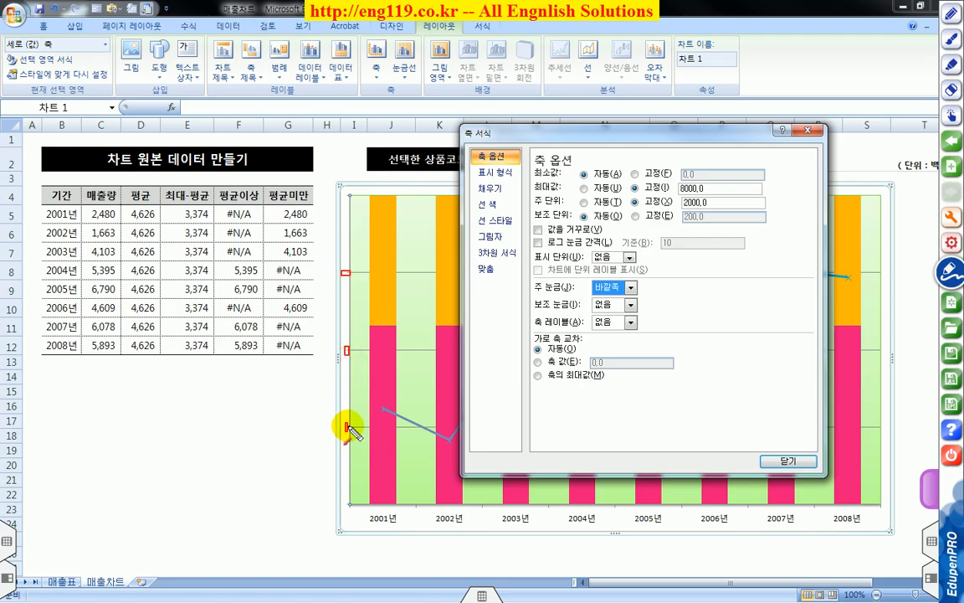
# - Set the vertical axis's major tick marks to 없음 (None) and close the axis formatting dialog
pyautogui.click(632, 288)
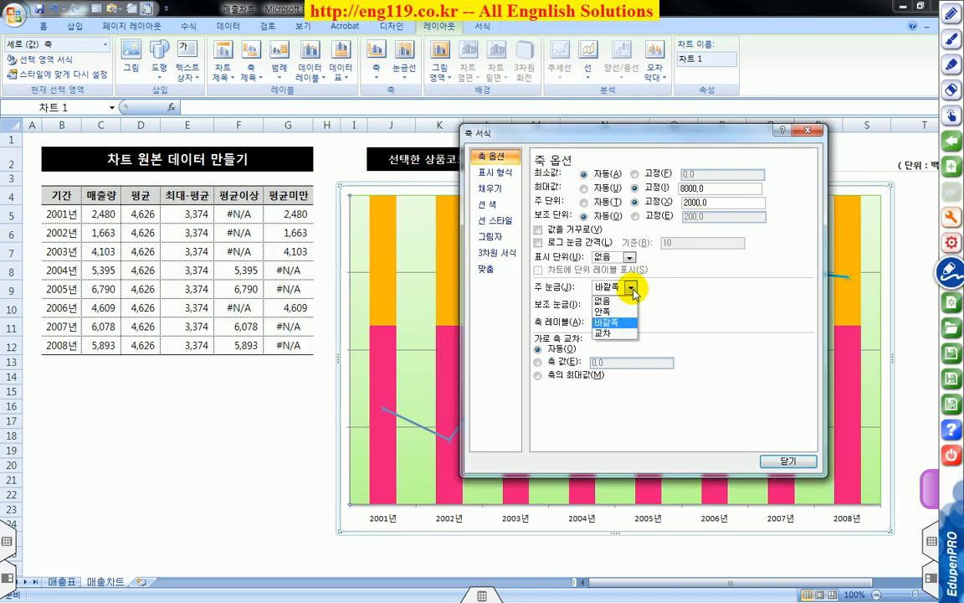
pyautogui.click(605, 299)
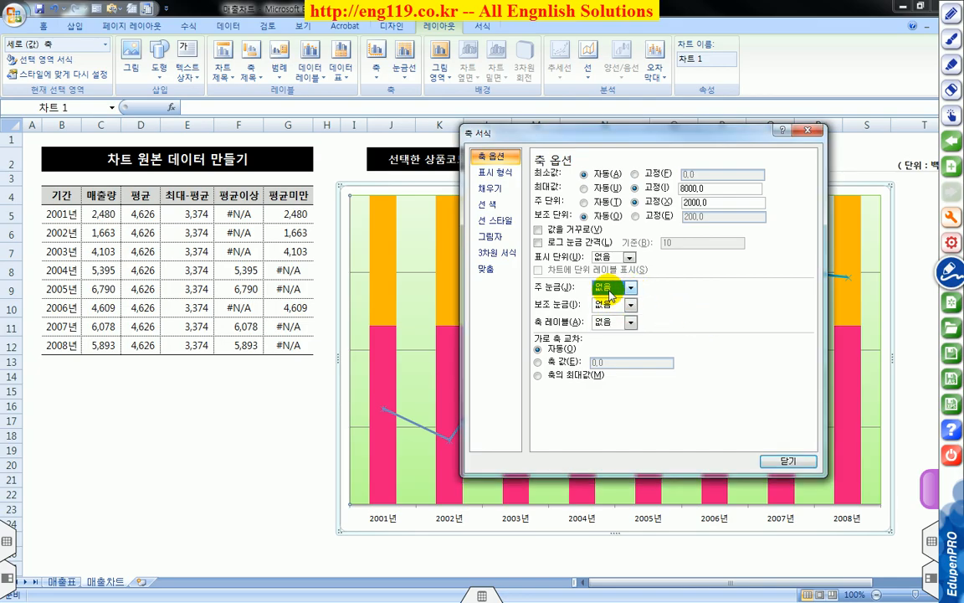
pyautogui.moveTo(530, 279); pyautogui.dragTo(617, 307)
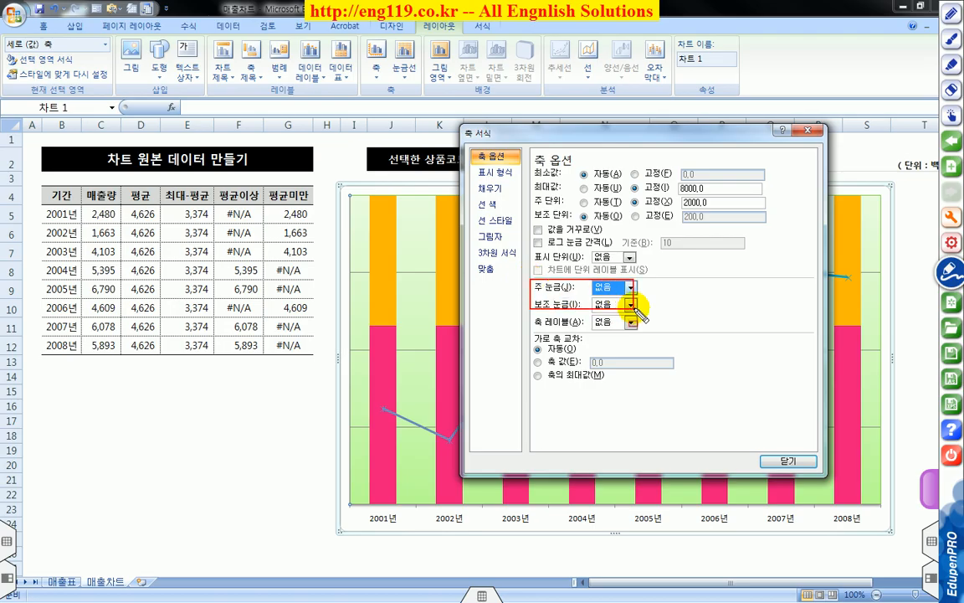
pyautogui.rightClick(661, 317)
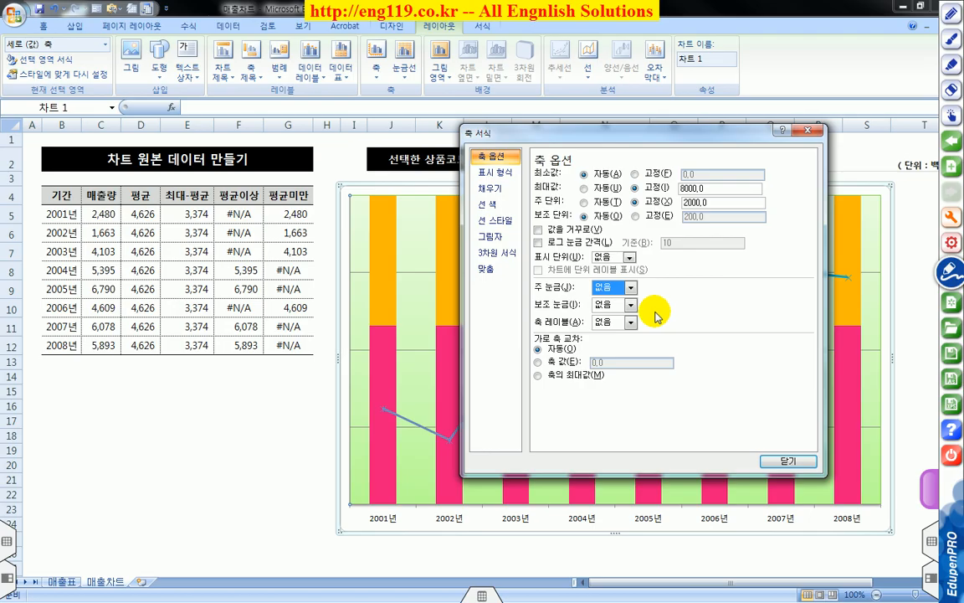
pyautogui.moveTo(636, 138); pyautogui.dragTo(186, 165)
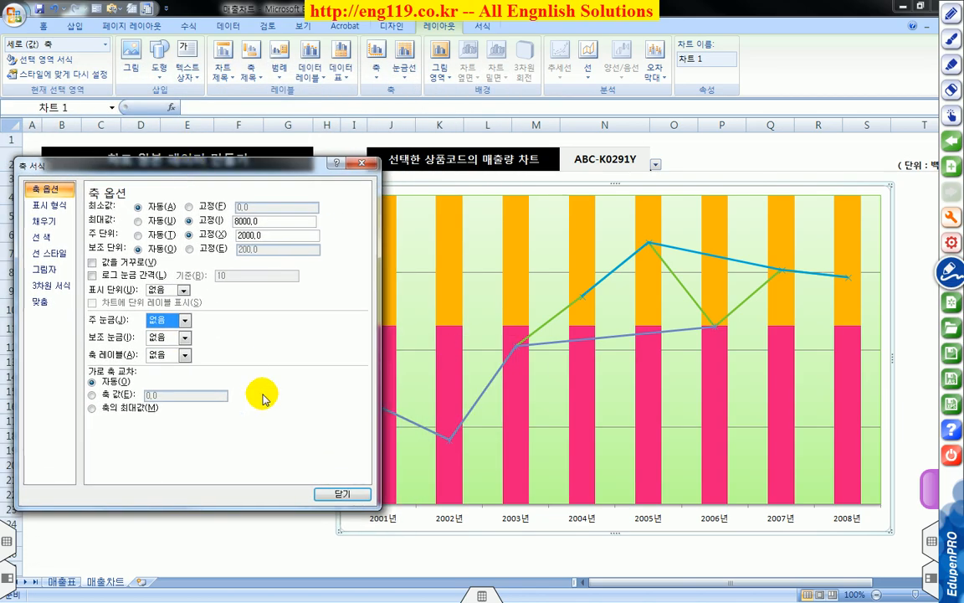
pyautogui.click(328, 493)
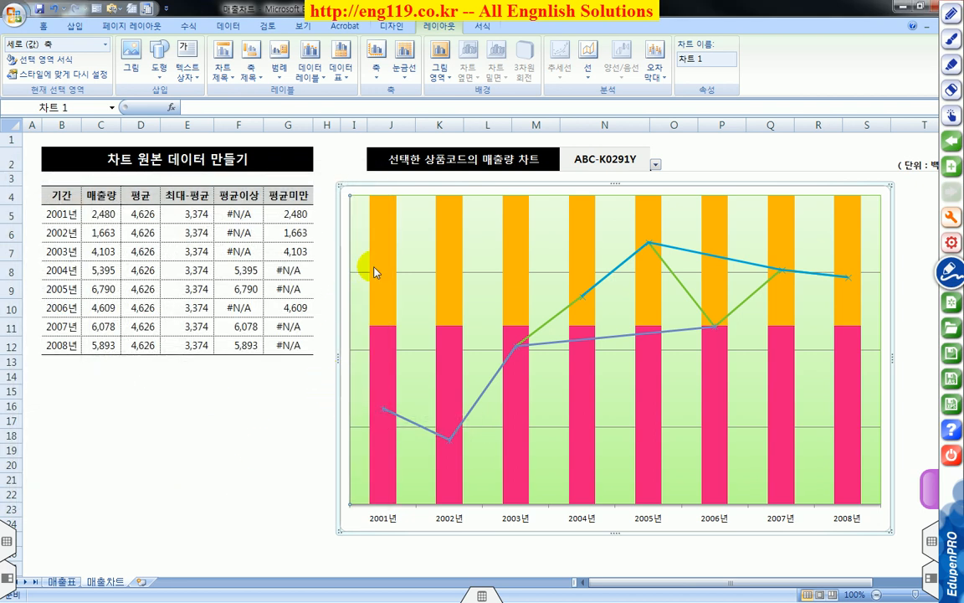
# - Set the gap width of the 최대-평균 column series to 0% and close the series formatting dialog
pyautogui.moveTo(381, 264)
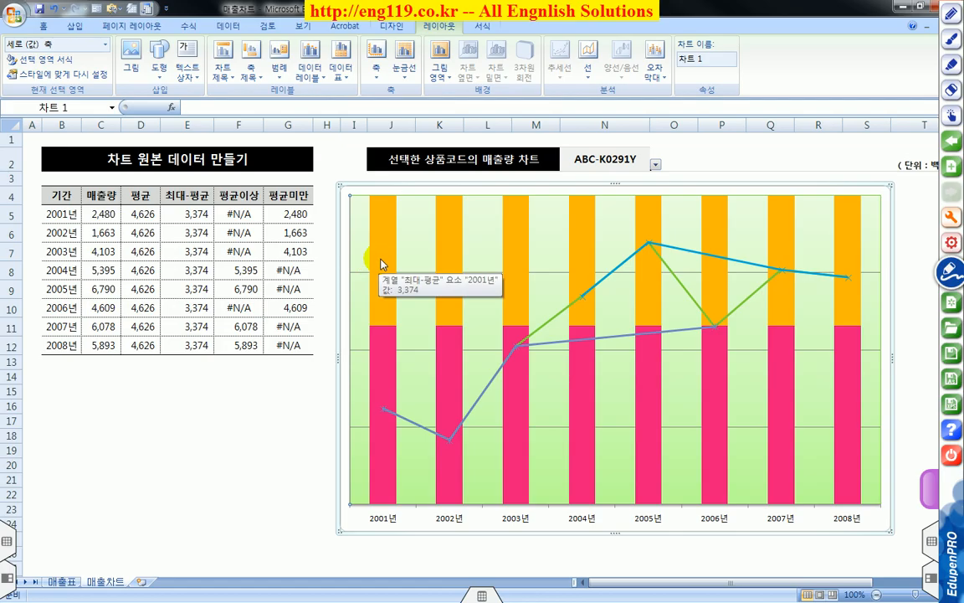
pyautogui.click(381, 264)
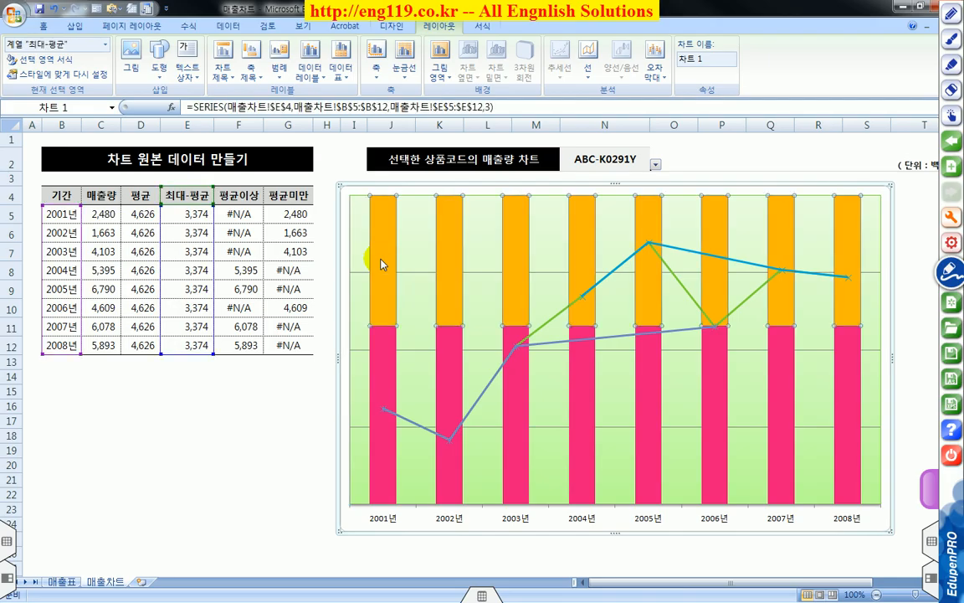
pyautogui.click(31, 60)
pyautogui.moveTo(146, 163); pyautogui.dragTo(126, 189)
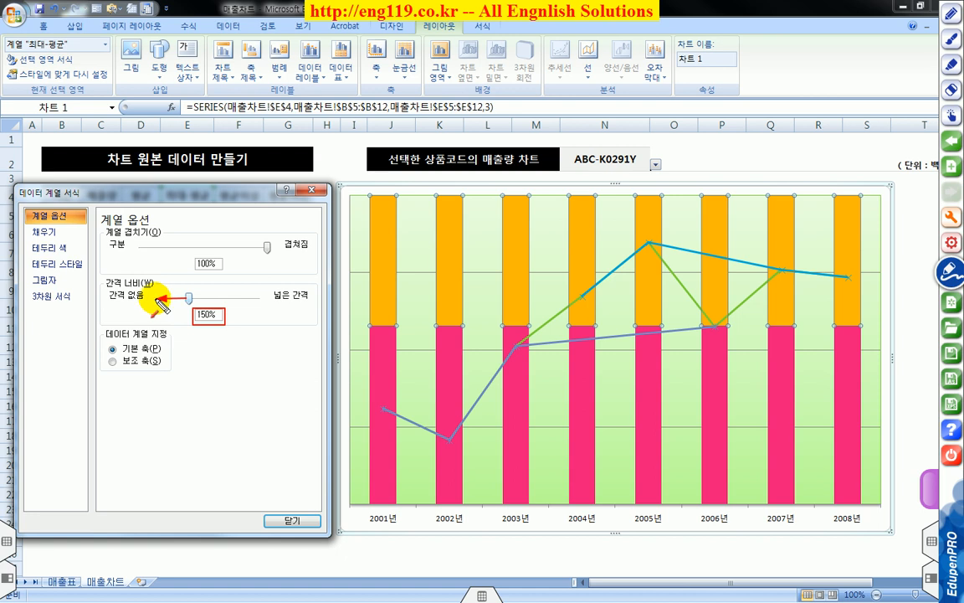
pyautogui.moveTo(189, 298); pyautogui.dragTo(153, 303)
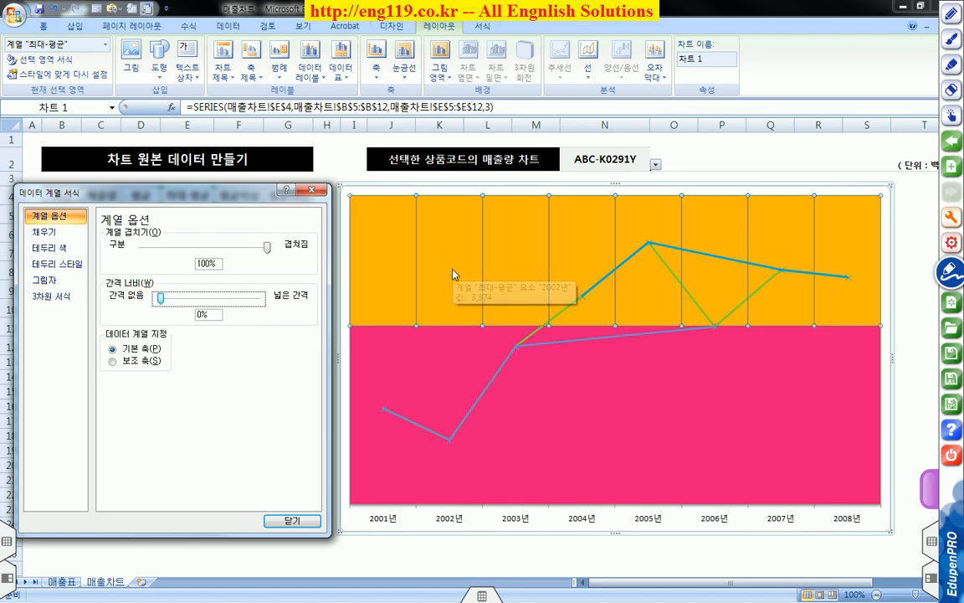
pyautogui.moveTo(289, 293)
pyautogui.mouseDown()
pyautogui.moveTo(374, 273)
pyautogui.moveTo(388, 357)
pyautogui.moveTo(398, 366)
pyautogui.mouseUp()
pyautogui.rightClick(457, 394)
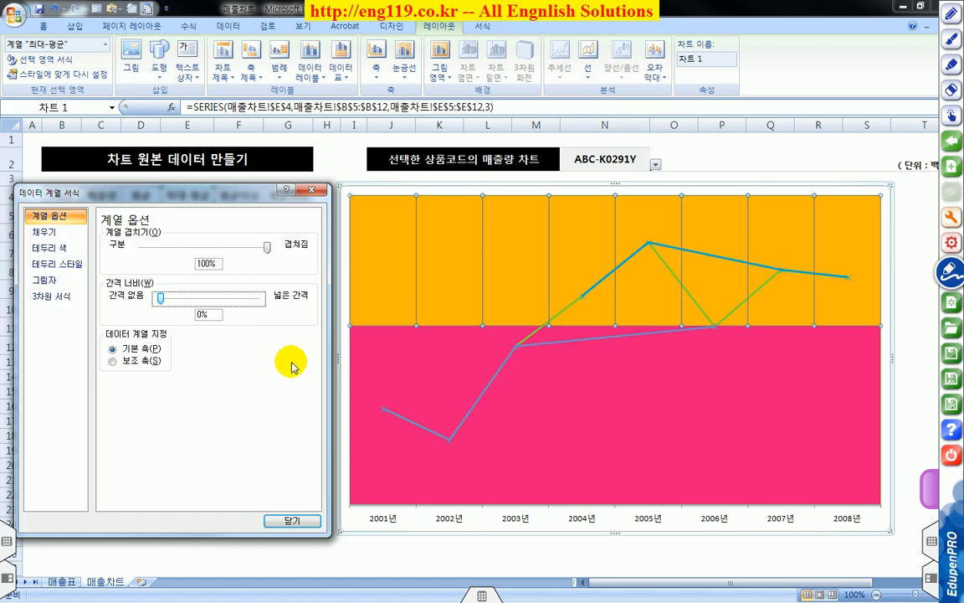
pyautogui.moveTo(347, 324)
pyautogui.mouseDown()
pyautogui.moveTo(823, 339)
pyautogui.moveTo(881, 329)
pyautogui.moveTo(867, 361)
pyautogui.moveTo(863, 274)
pyautogui.moveTo(876, 311)
pyautogui.moveTo(873, 394)
pyautogui.moveTo(867, 268)
pyautogui.moveTo(871, 340)
pyautogui.moveTo(882, 350)
pyautogui.moveTo(878, 264)
pyautogui.moveTo(879, 383)
pyautogui.mouseUp()
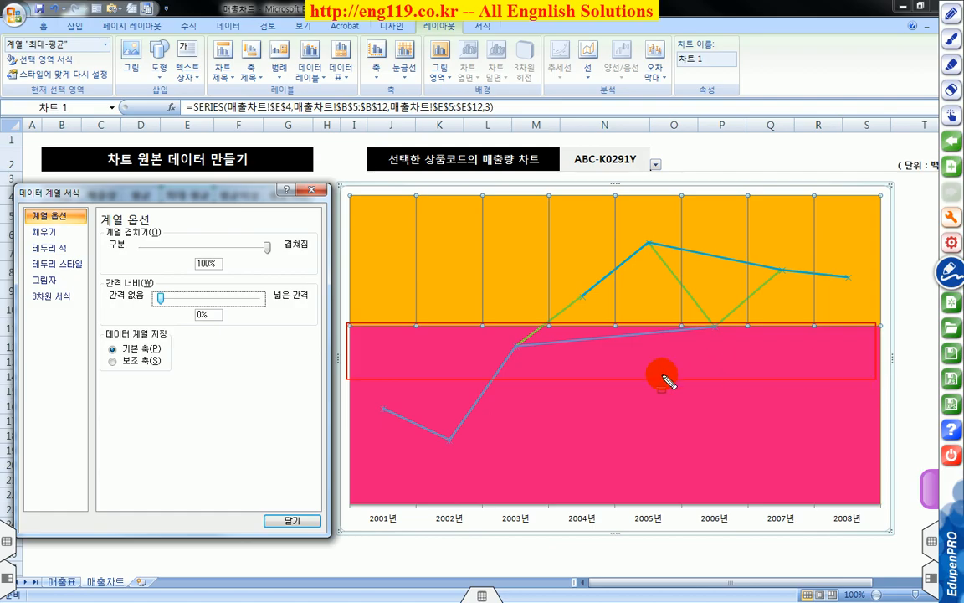
pyautogui.click(658, 374)
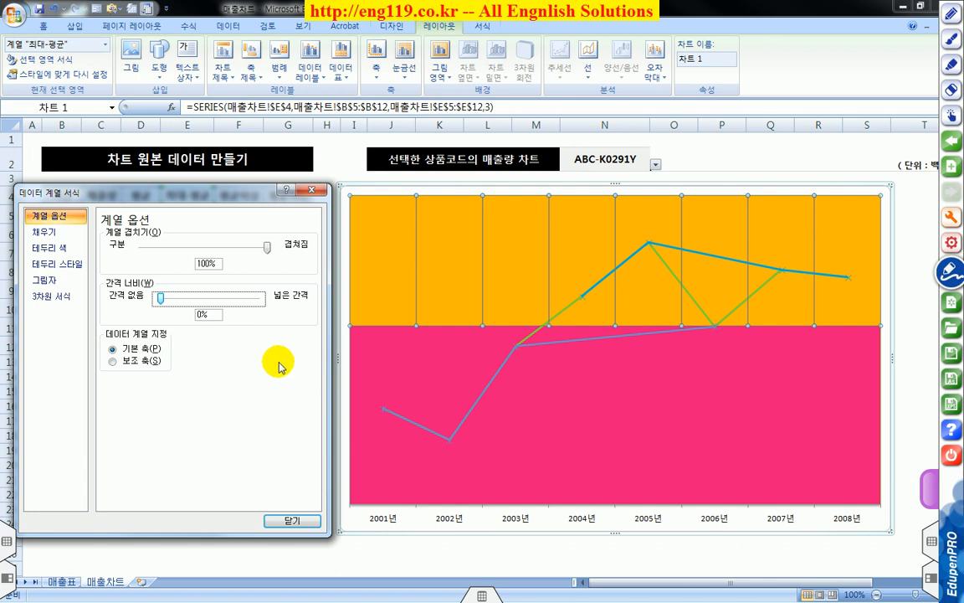
pyautogui.click(290, 520)
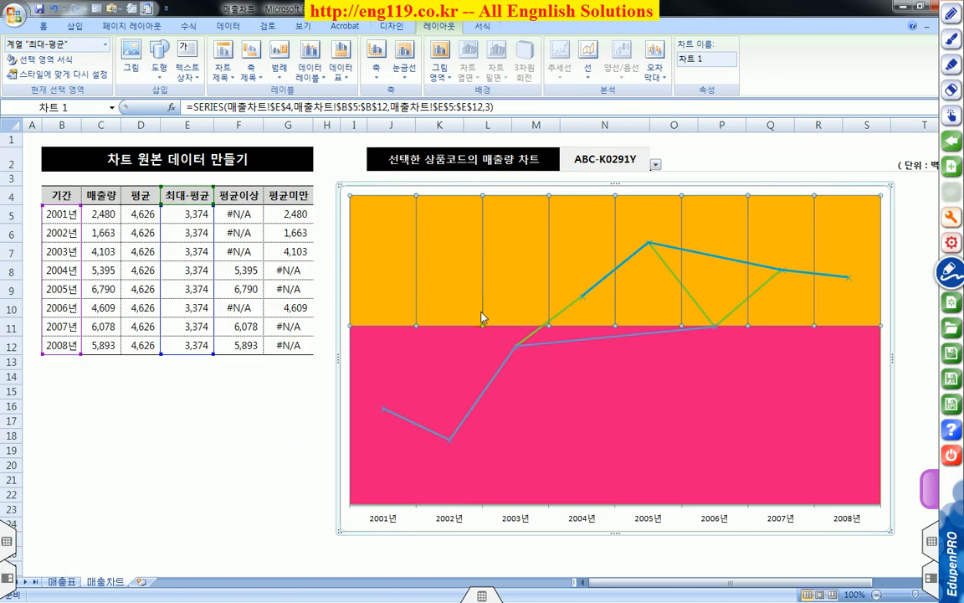
# - Give the 최대-평균 series a solid fill (단색 채우기) with 70% transparency
pyautogui.click(58, 62)
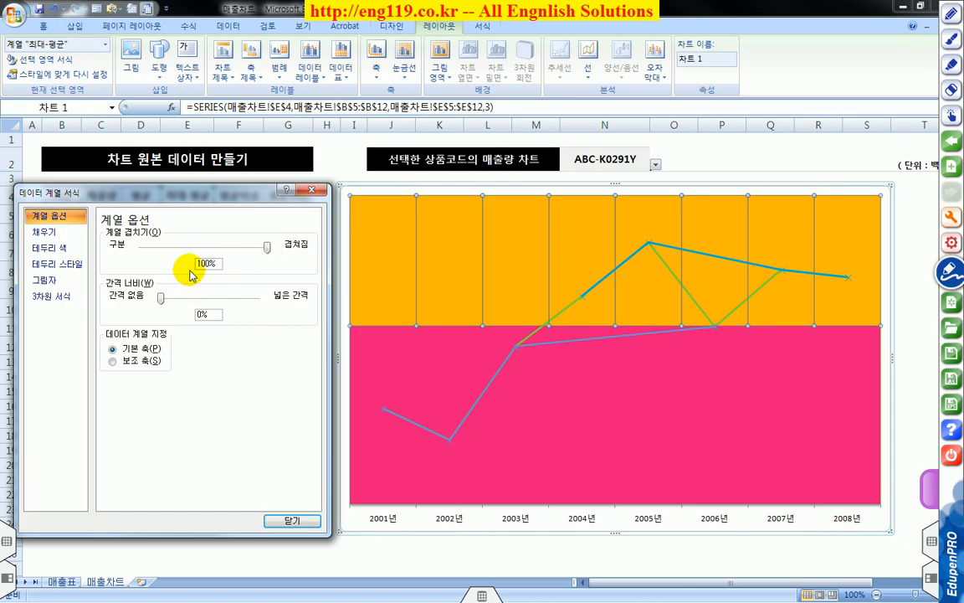
pyautogui.click(46, 234)
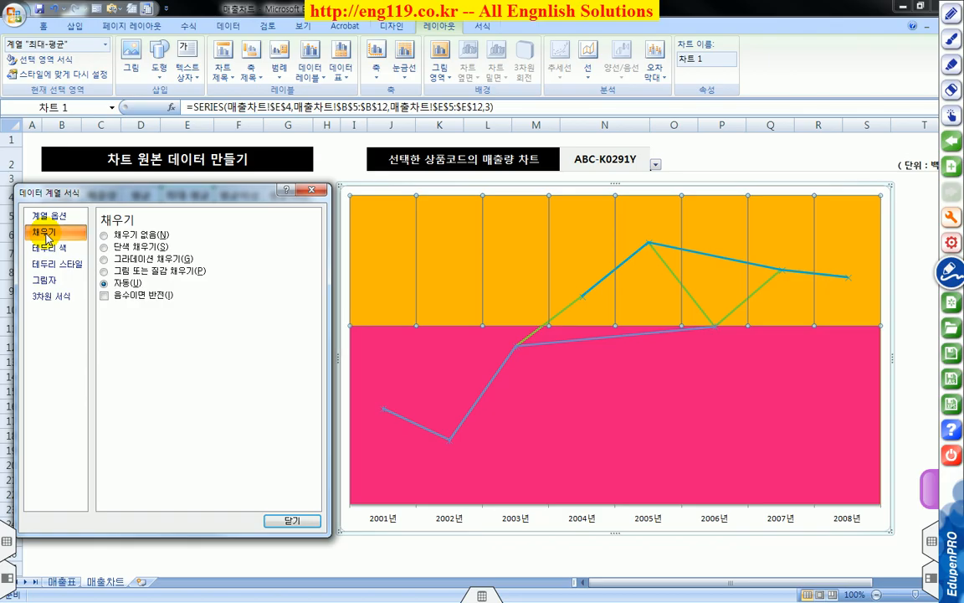
pyautogui.click(107, 248)
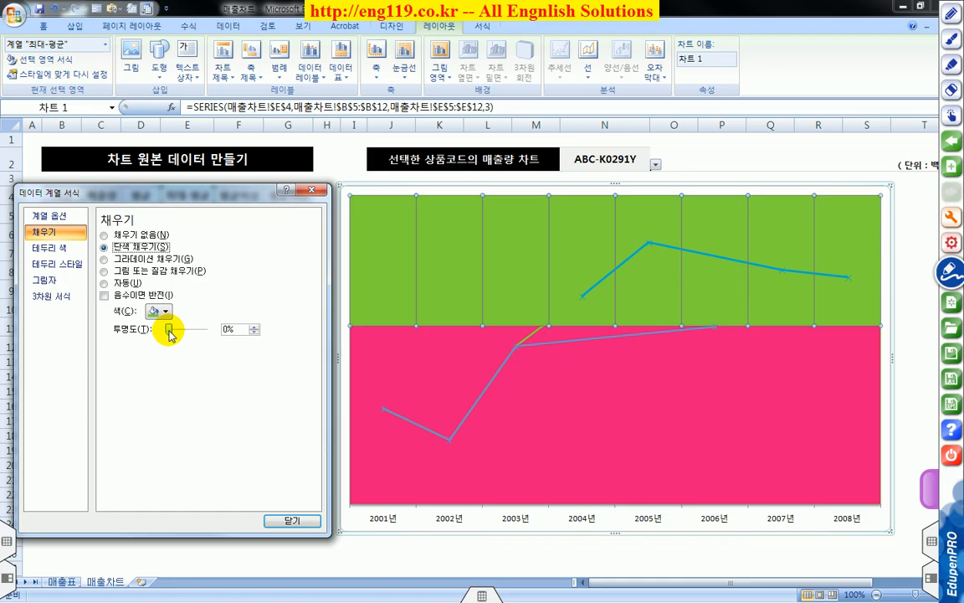
pyautogui.moveTo(170, 333); pyautogui.dragTo(195, 332)
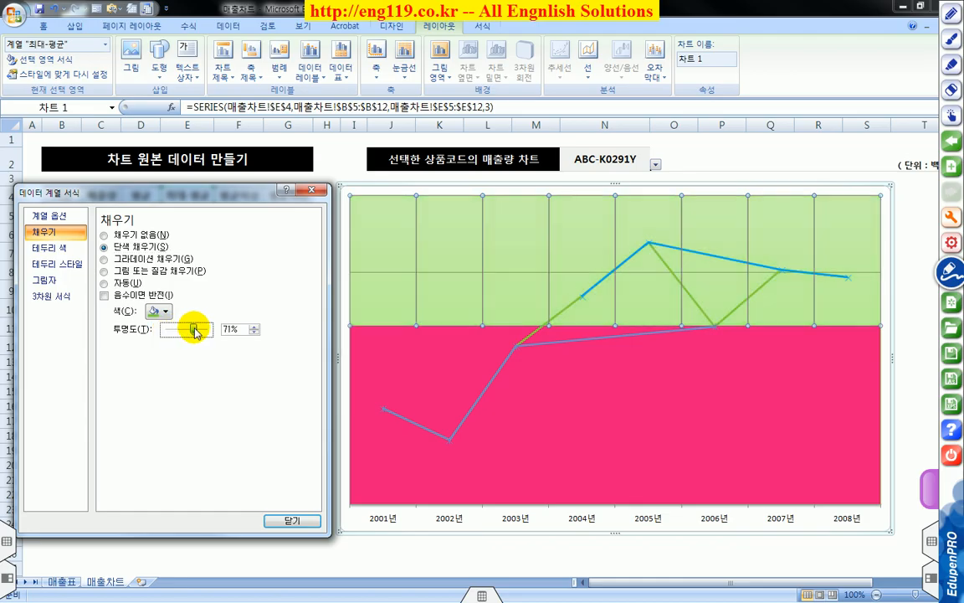
pyautogui.click(254, 334)
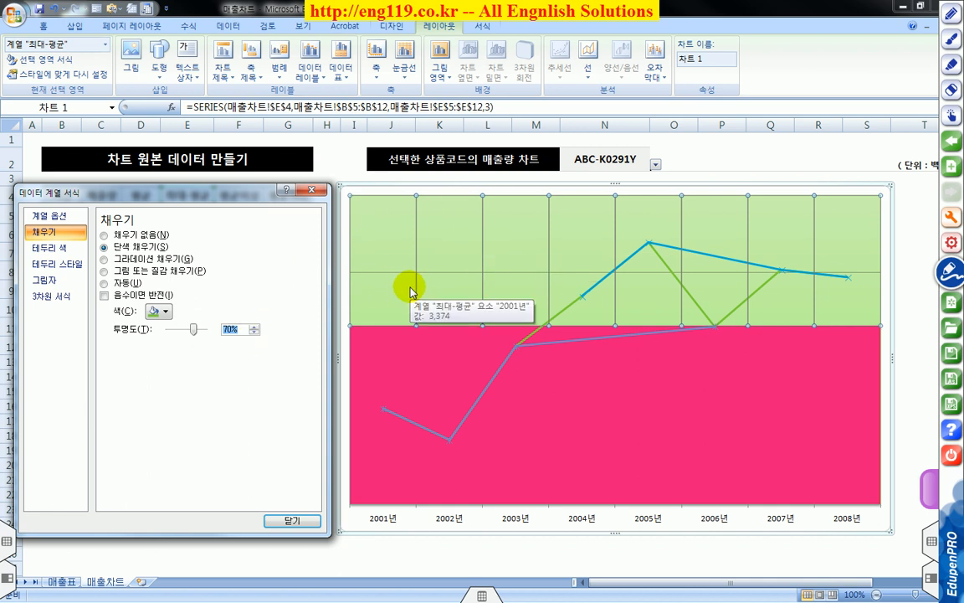
# - Give the 평균 series a solid fill (단색 채우기) in the green base theme colour with 70% transparency
pyautogui.click(416, 387)
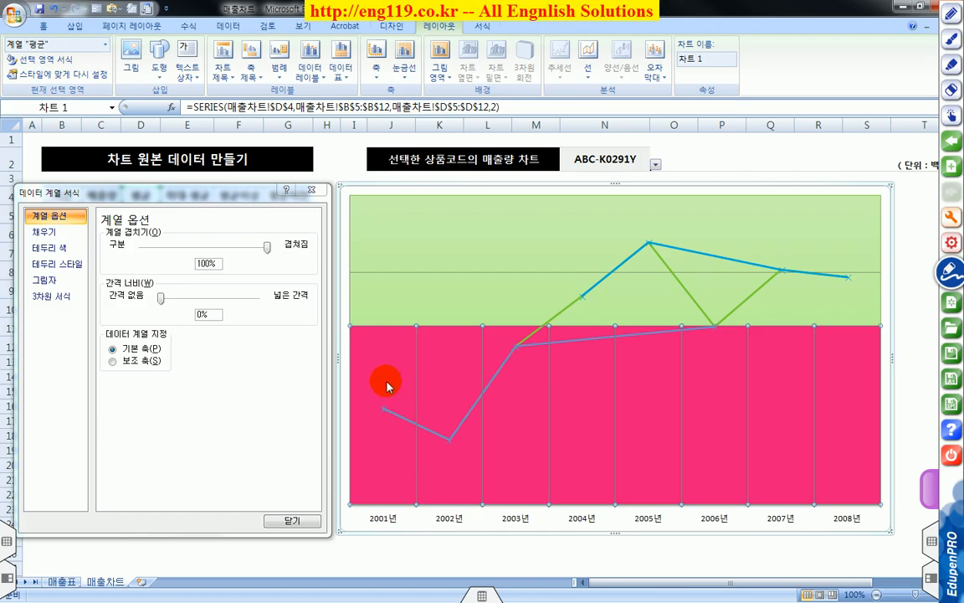
pyautogui.moveTo(359, 198); pyautogui.dragTo(644, 296)
pyautogui.moveTo(509, 273); pyautogui.dragTo(461, 400)
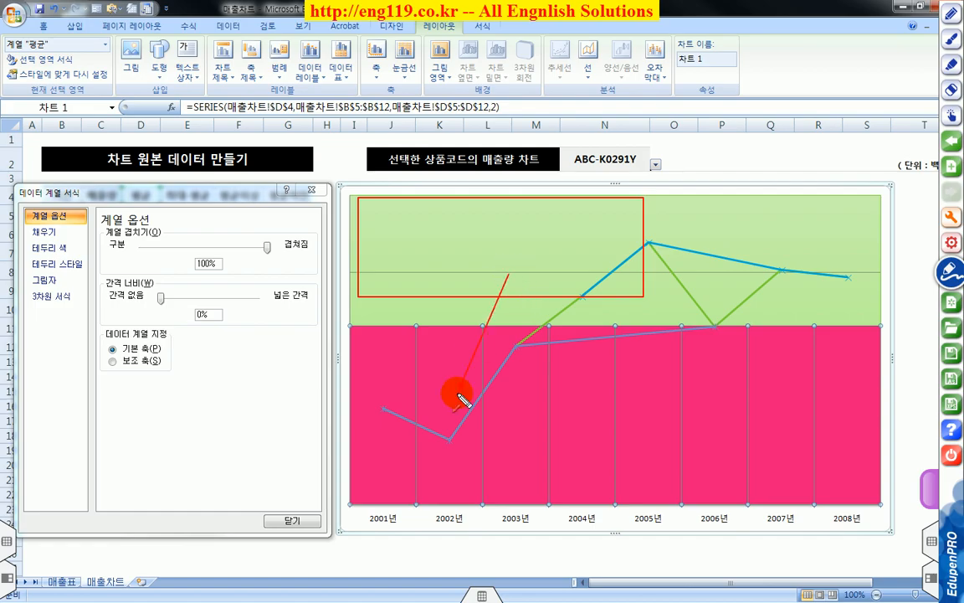
pyautogui.moveTo(15, 185); pyautogui.dragTo(84, 203)
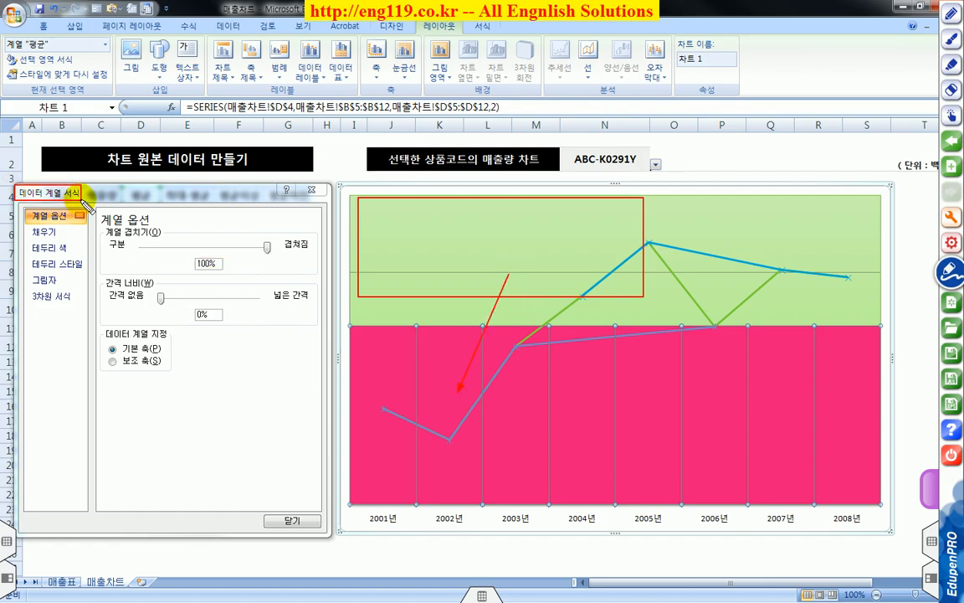
pyautogui.press('Escape')
pyautogui.click(151, 196)
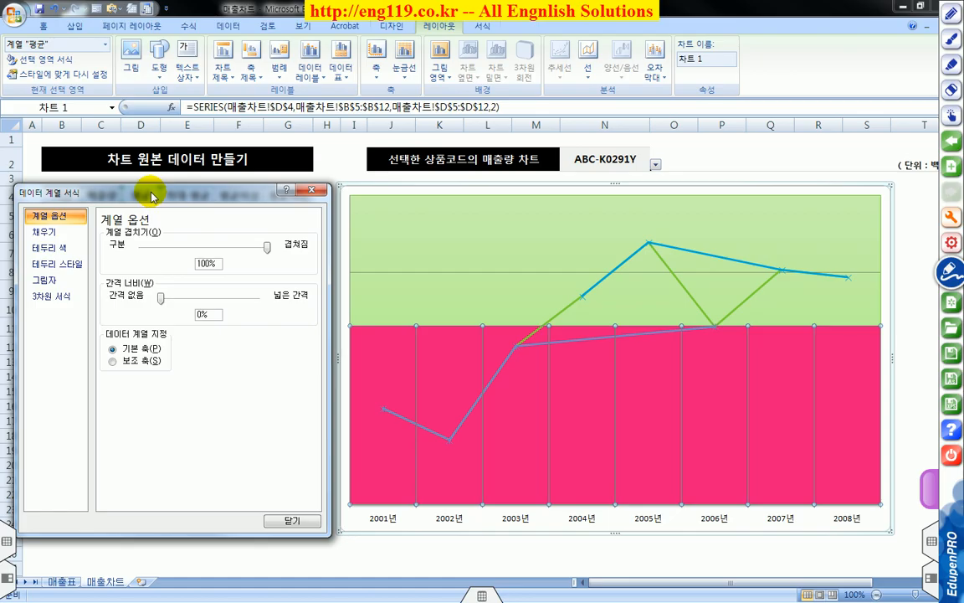
pyautogui.click(75, 232)
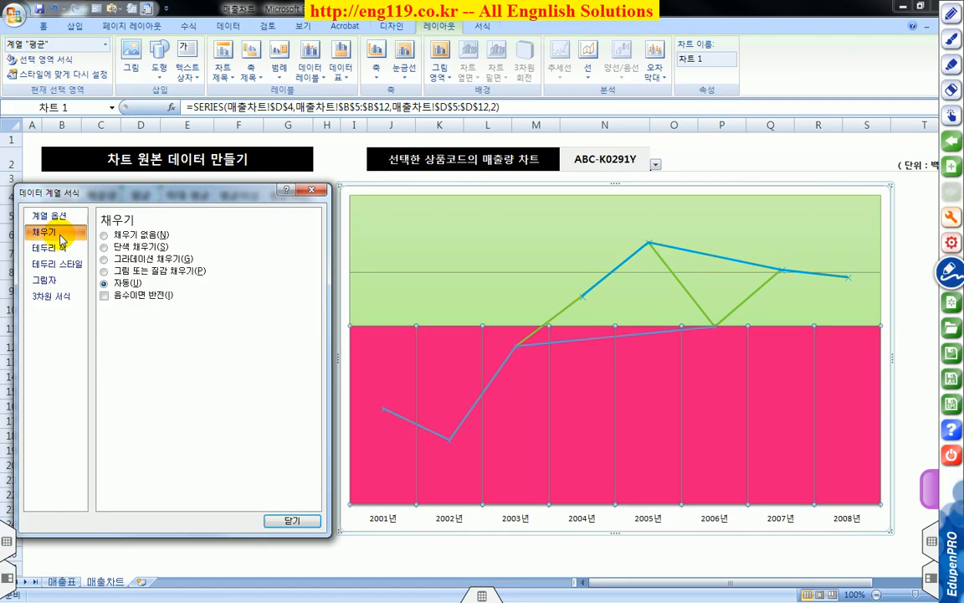
pyautogui.click(103, 248)
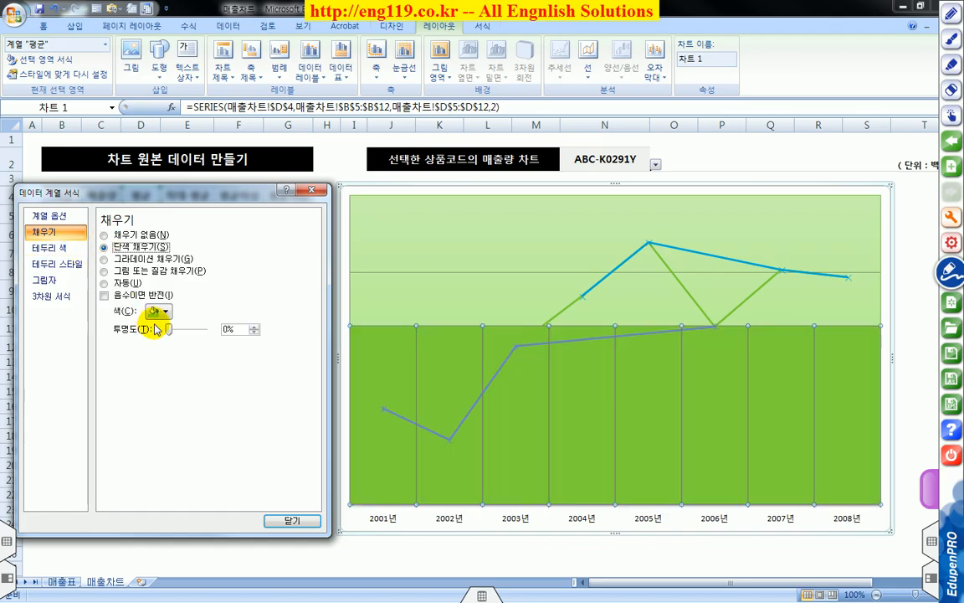
pyautogui.moveTo(167, 329); pyautogui.dragTo(191, 336)
pyautogui.moveTo(193, 333); pyautogui.dragTo(193, 331)
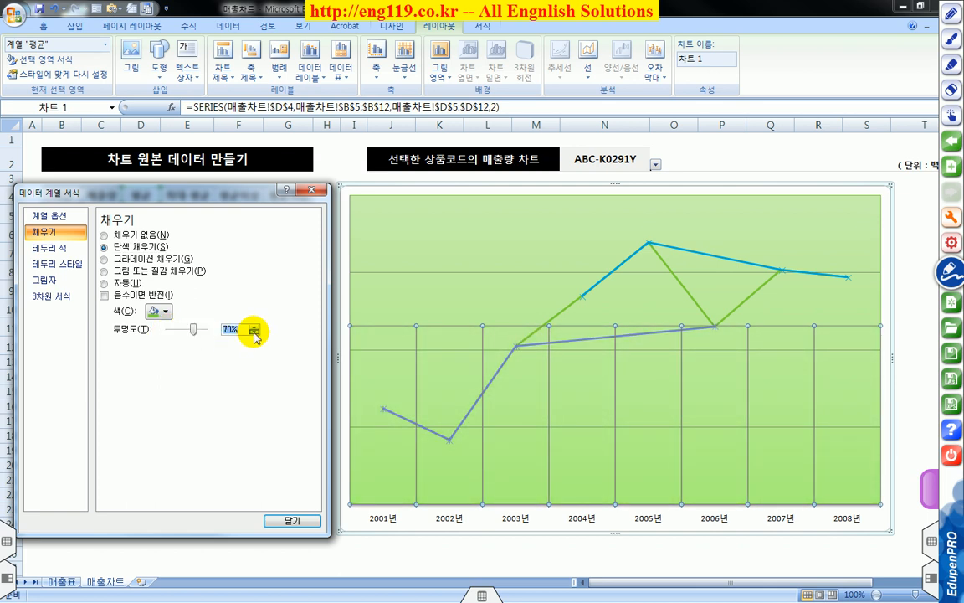
pyautogui.click(254, 332)
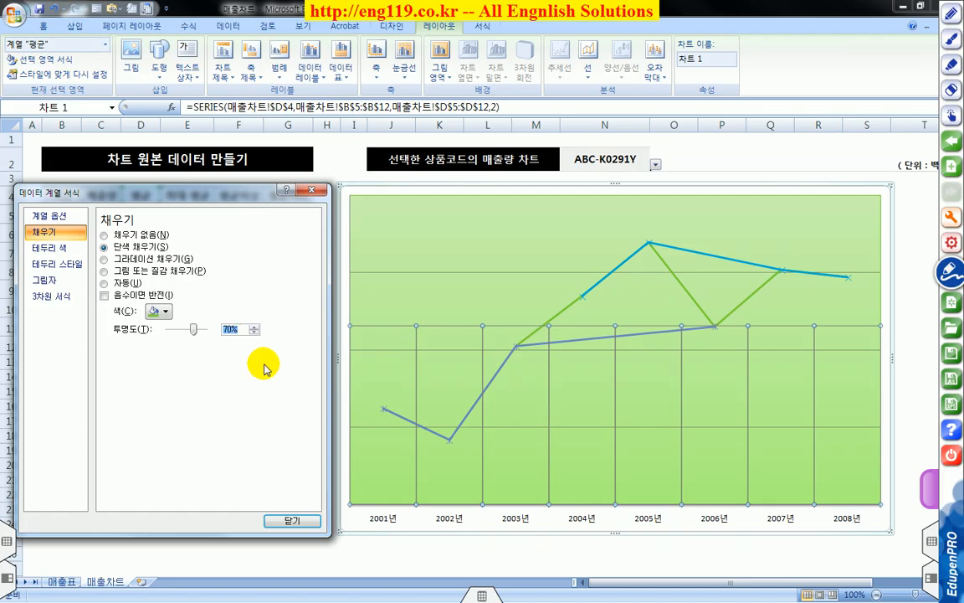
pyautogui.click(166, 312)
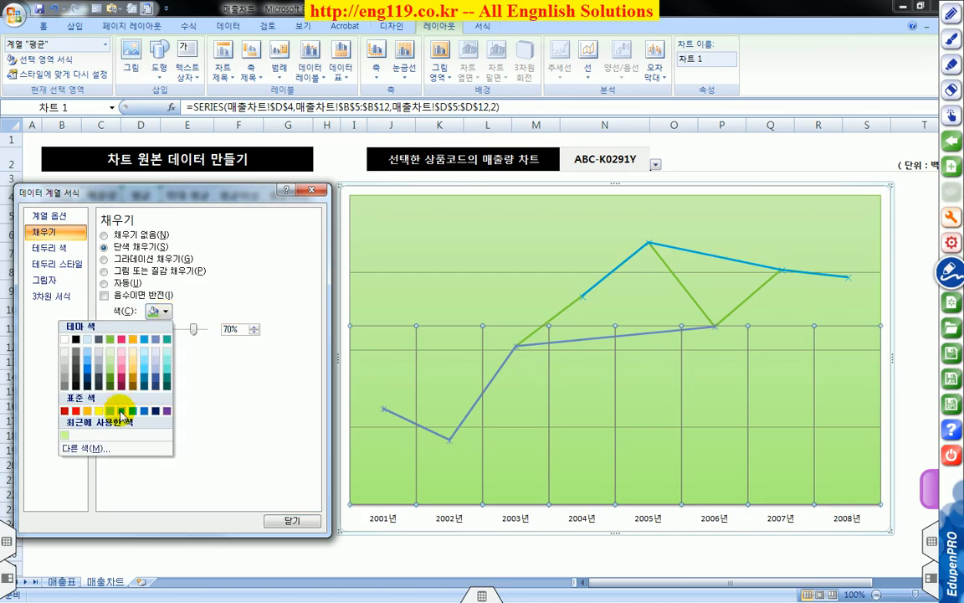
pyautogui.click(108, 340)
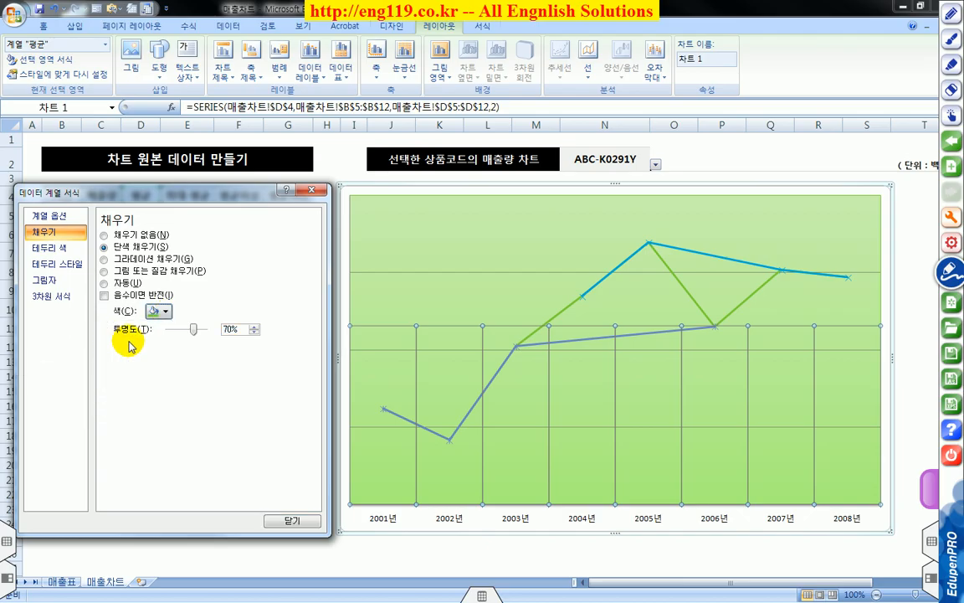
# - Try blue, teal, green and pink fill colours on the 평균 column series
pyautogui.click(165, 312)
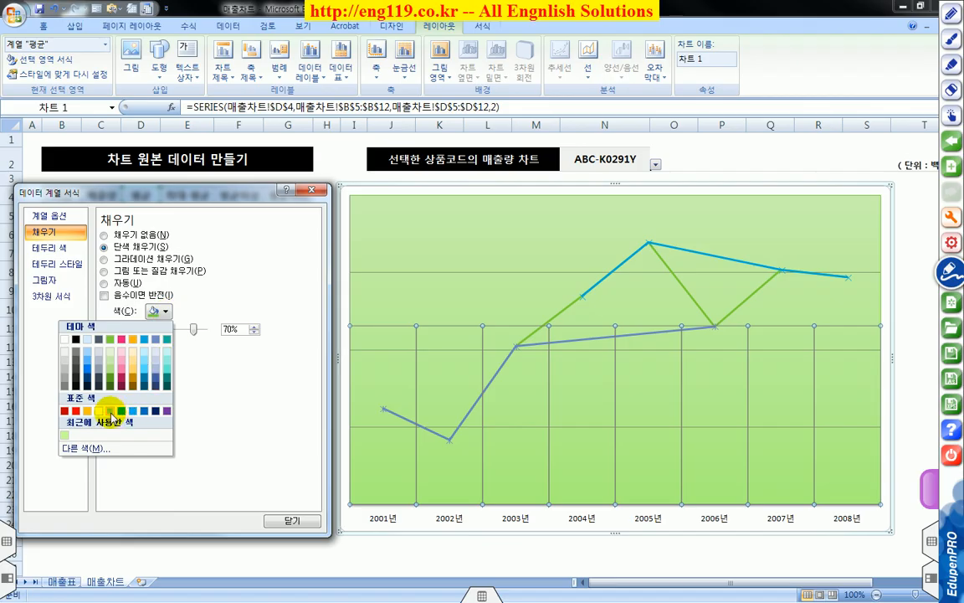
pyautogui.click(143, 411)
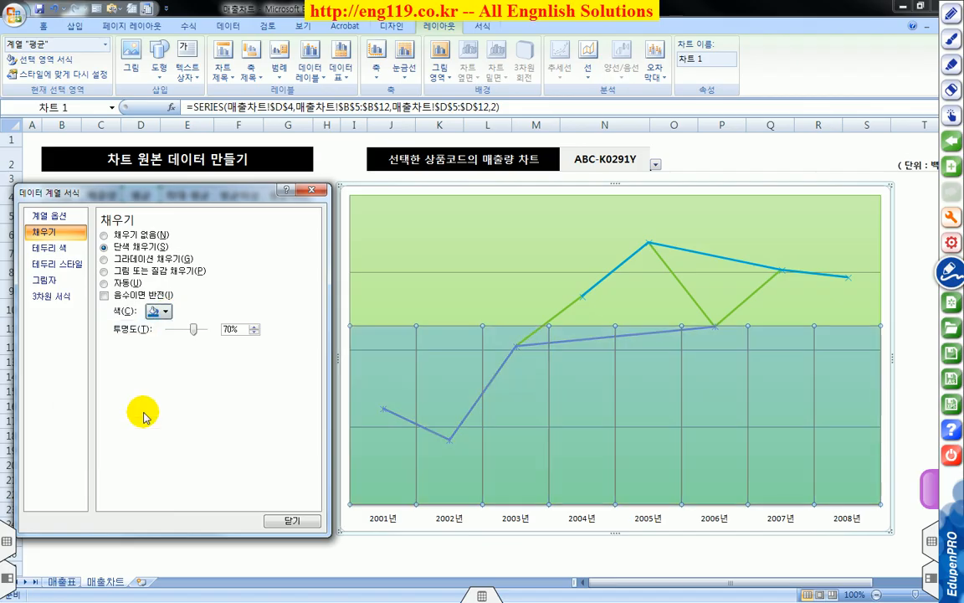
pyautogui.click(160, 311)
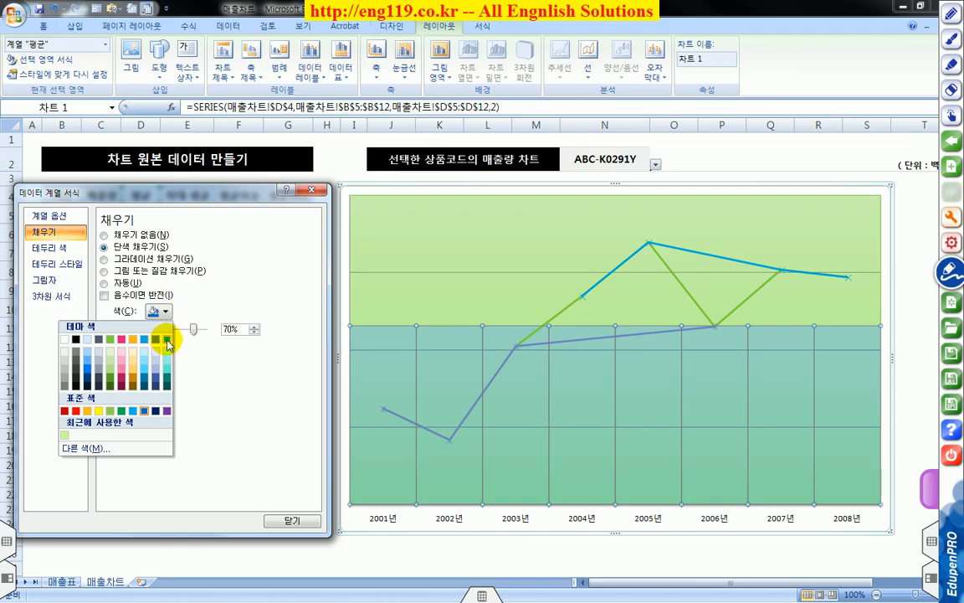
pyautogui.click(166, 339)
pyautogui.click(160, 311)
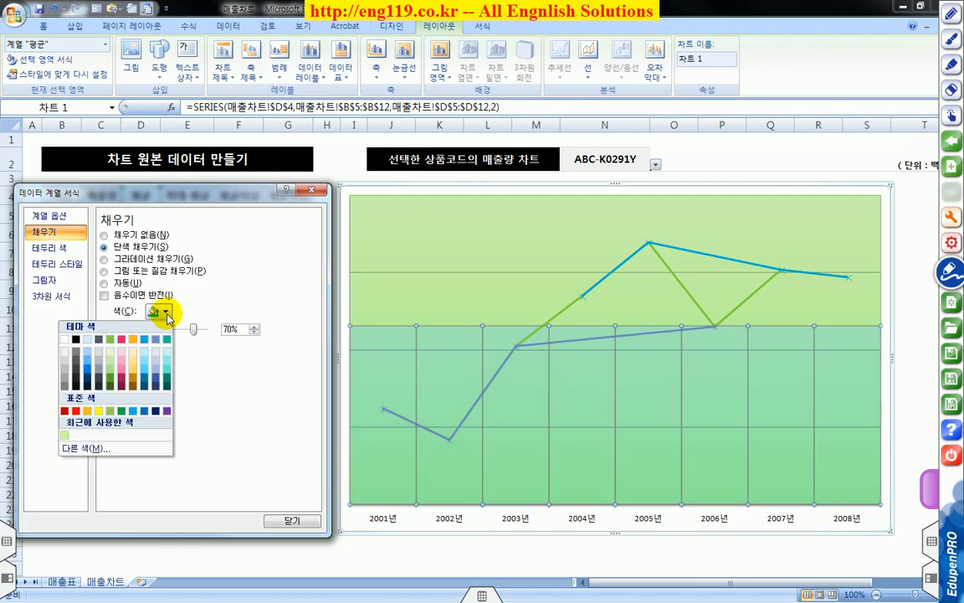
pyautogui.click(118, 410)
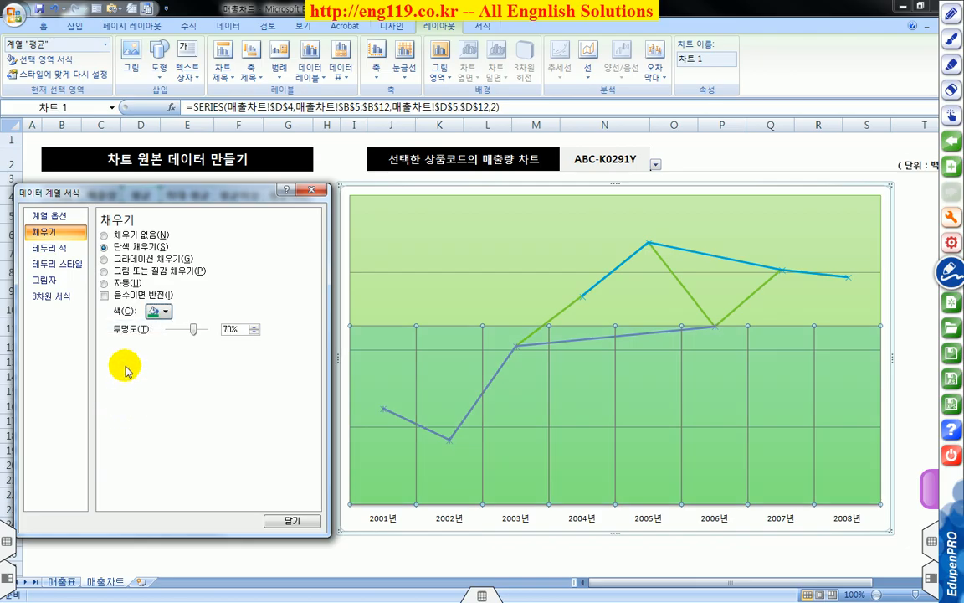
pyautogui.click(167, 313)
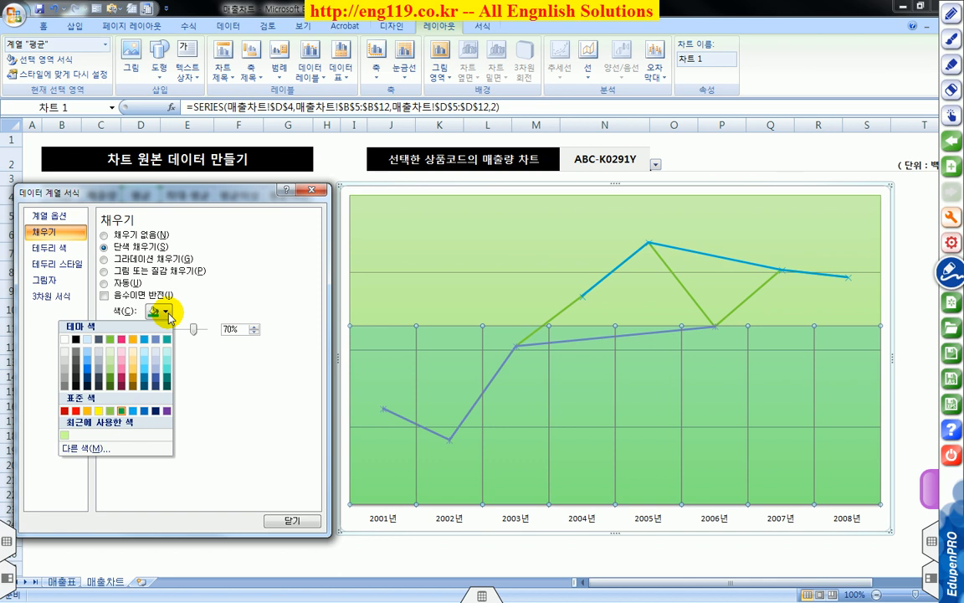
pyautogui.click(123, 339)
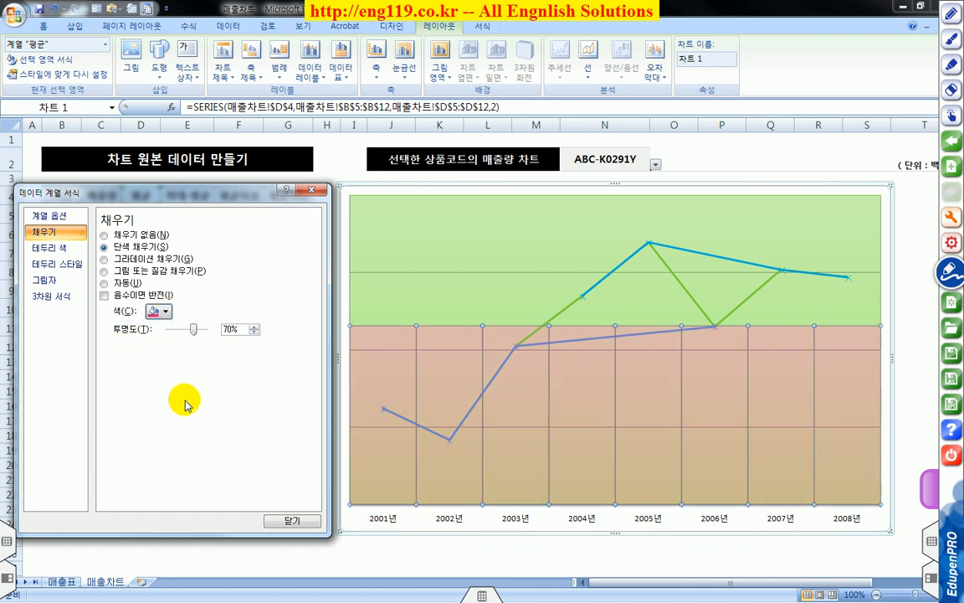
# - Set the 평균 series' fill to the standard purple colour and close the series formatting dialog
pyautogui.click(167, 313)
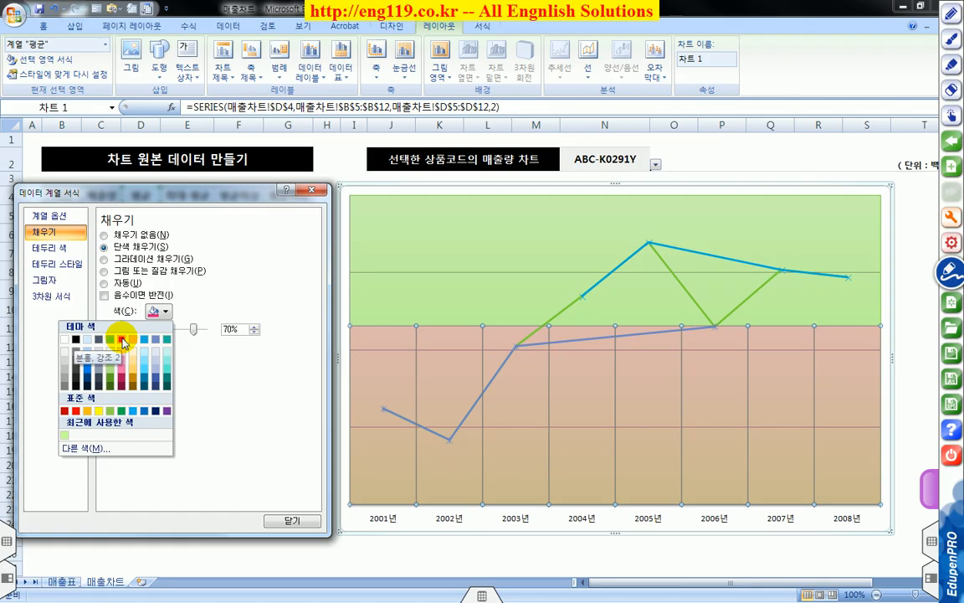
pyautogui.click(167, 411)
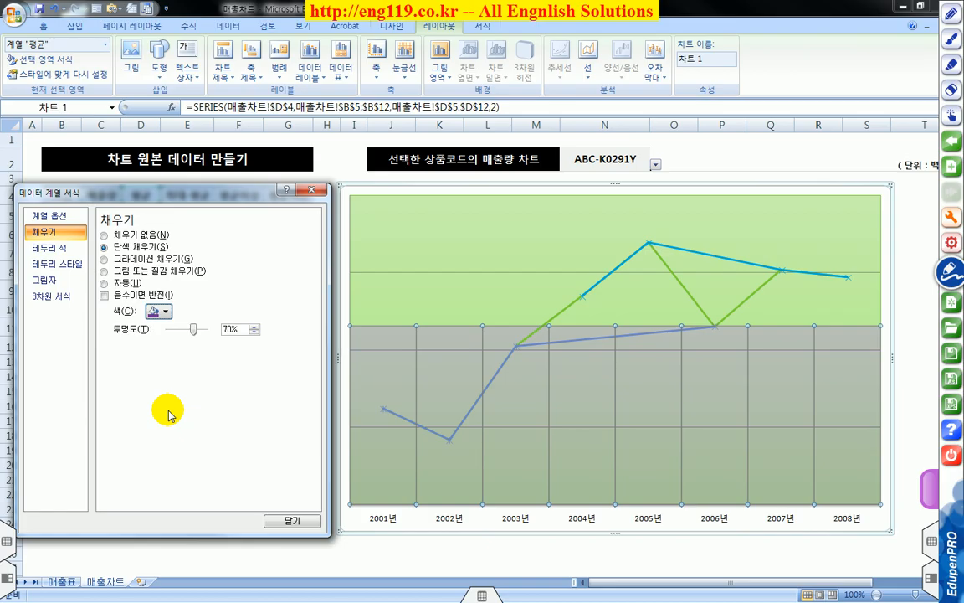
pyautogui.click(285, 521)
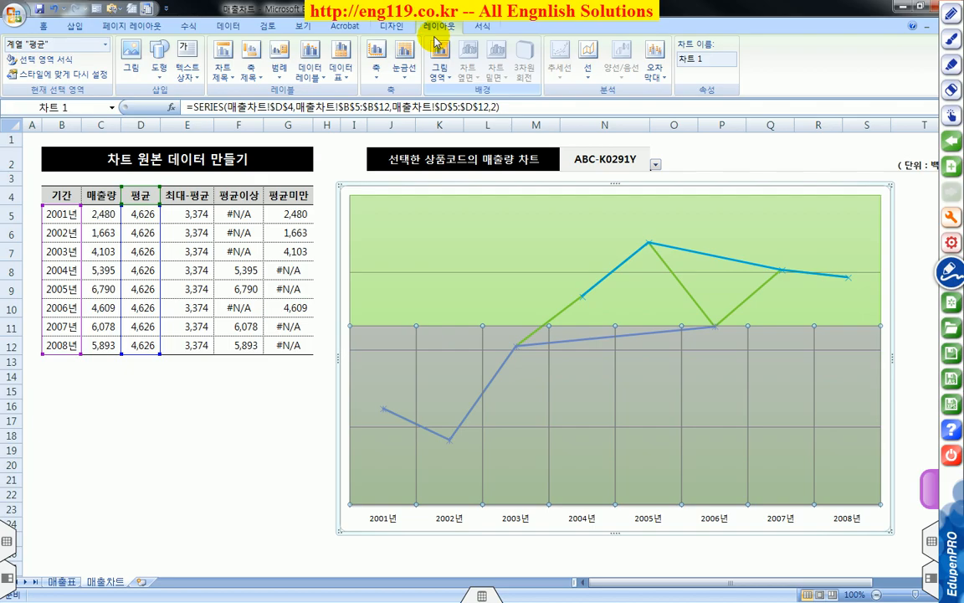
# - Add primary vertical major gridlines (주 눈금선) to the chart
pyautogui.click(403, 79)
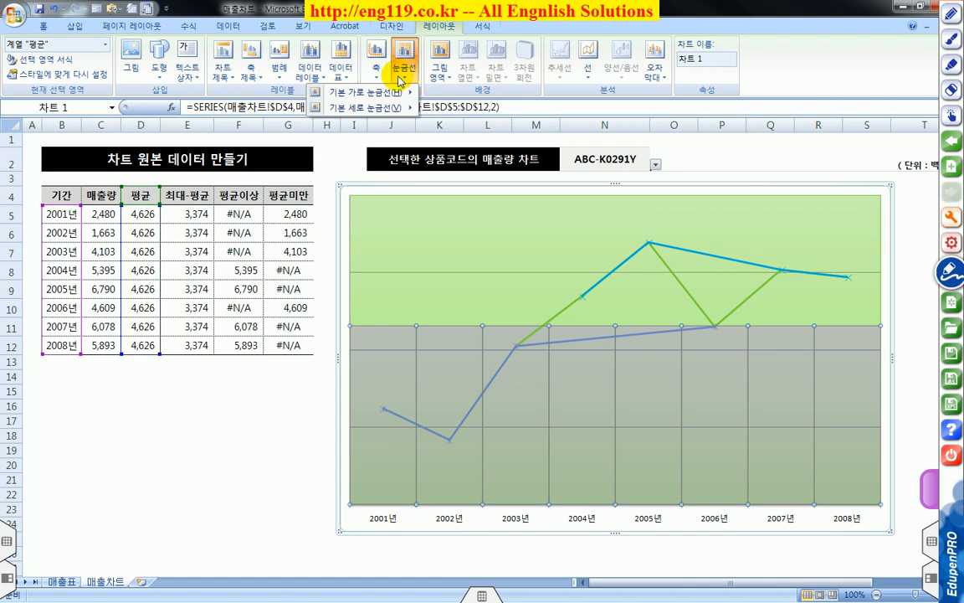
pyautogui.moveTo(392, 91)
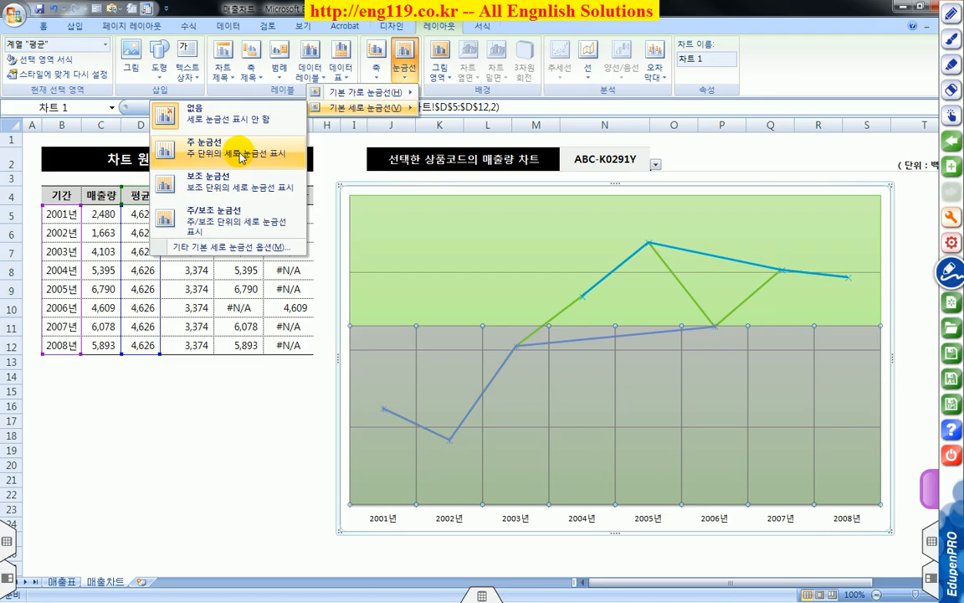
pyautogui.click(242, 156)
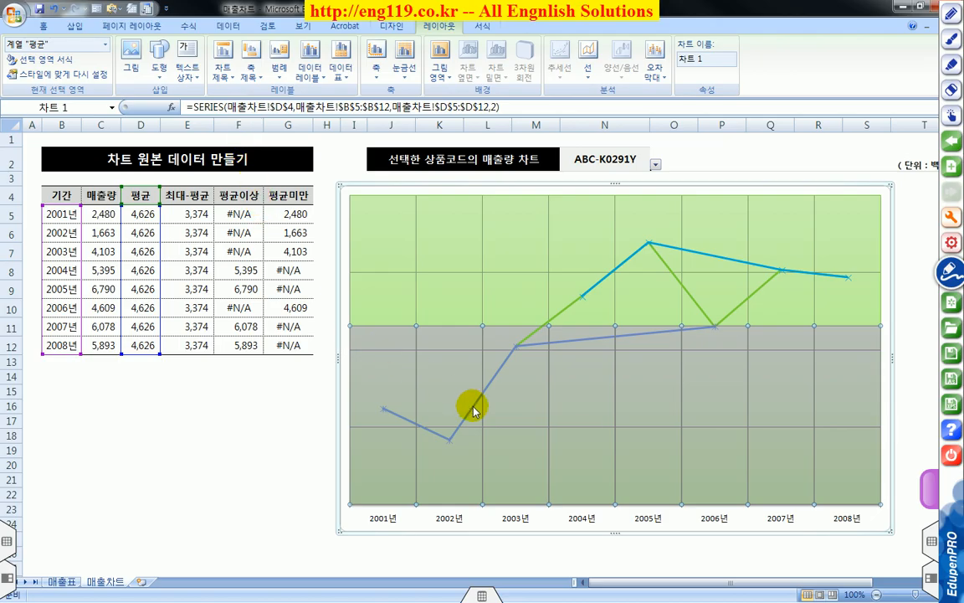
# - Select the 매출량 line series and turn on the smoothed line option (완만한 선) in its line style
pyautogui.moveTo(474, 410)
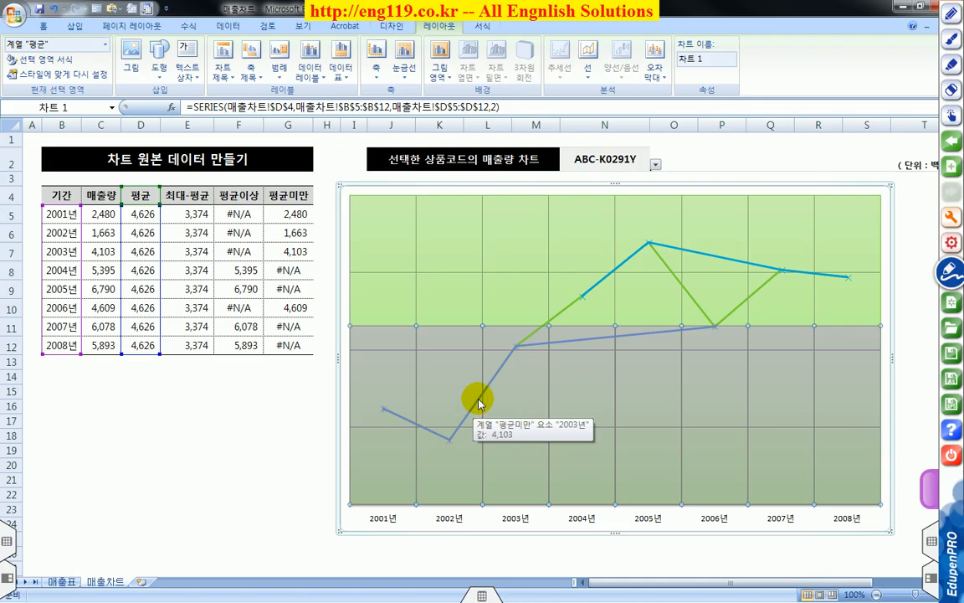
pyautogui.moveTo(534, 339)
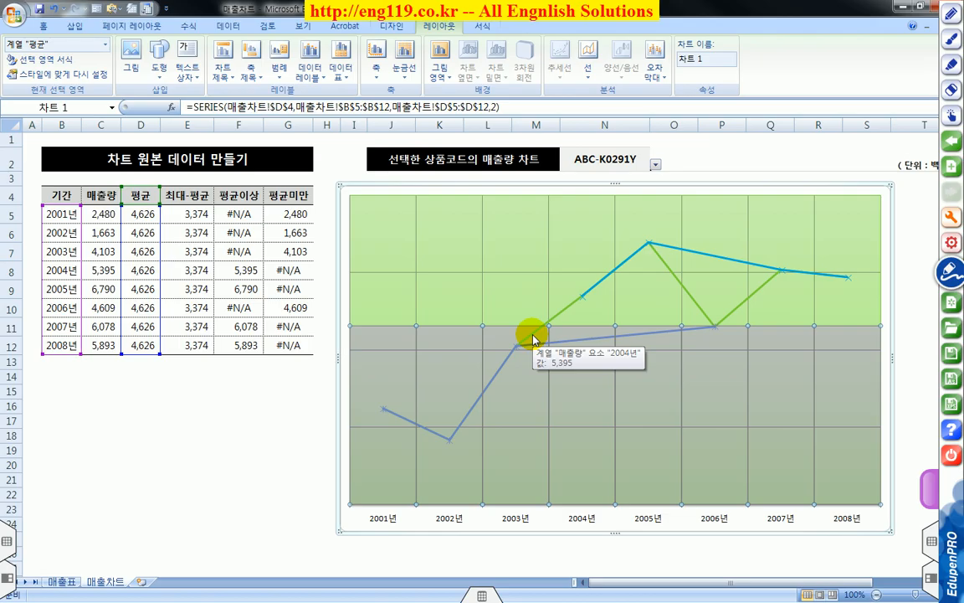
pyautogui.moveTo(610, 278)
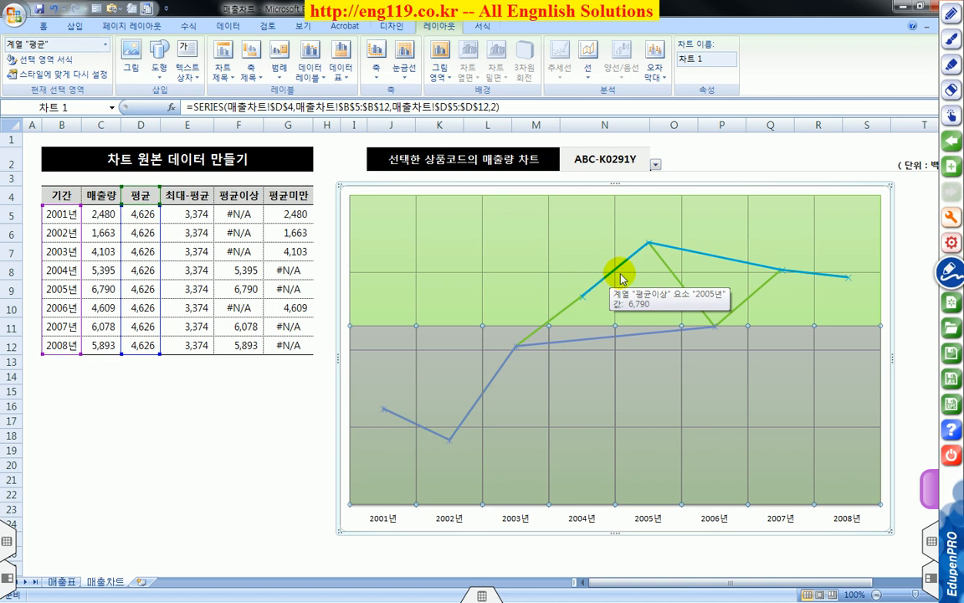
pyautogui.moveTo(752, 302)
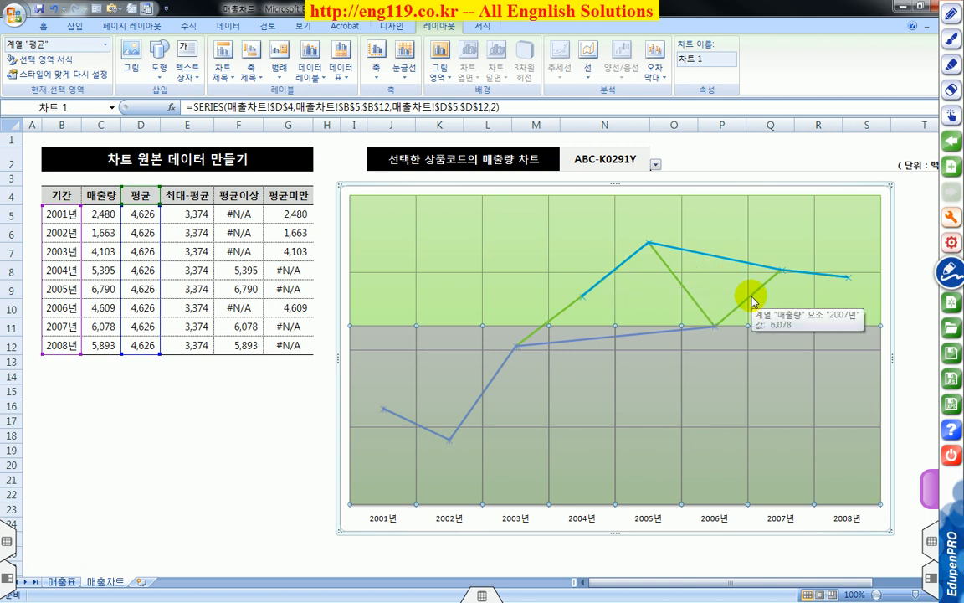
pyautogui.moveTo(557, 318)
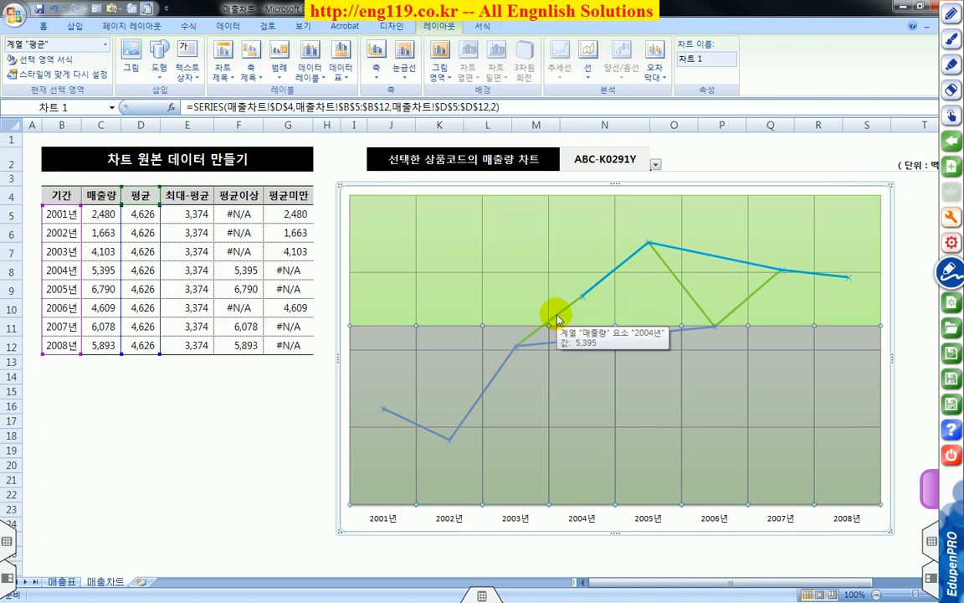
pyautogui.click(558, 318)
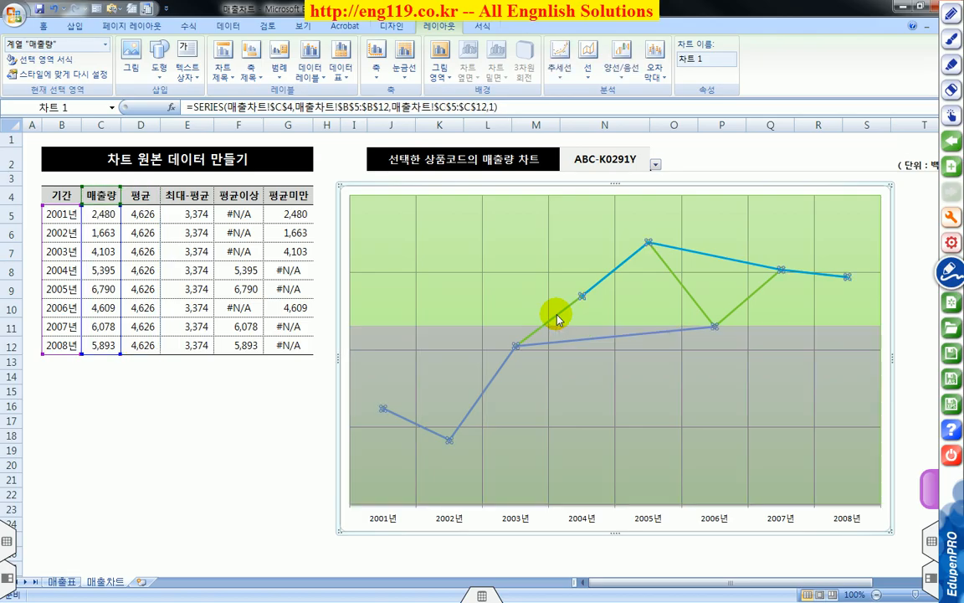
pyautogui.moveTo(554, 316)
pyautogui.mouseDown()
pyautogui.moveTo(316, 179)
pyautogui.moveTo(41, 41)
pyautogui.moveTo(10, 43)
pyautogui.moveTo(52, 38)
pyautogui.moveTo(61, 52)
pyautogui.mouseUp()
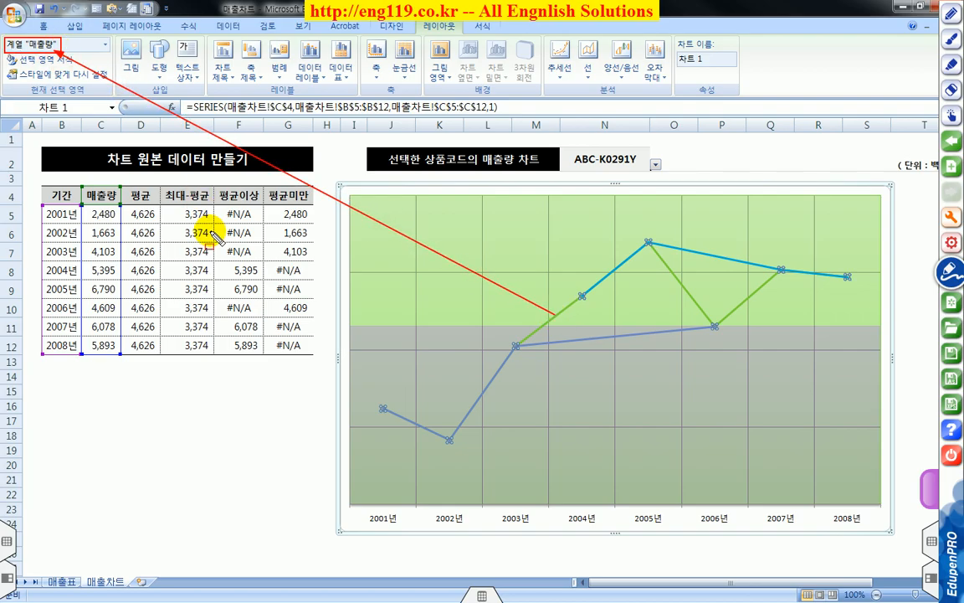
pyautogui.press('Escape')
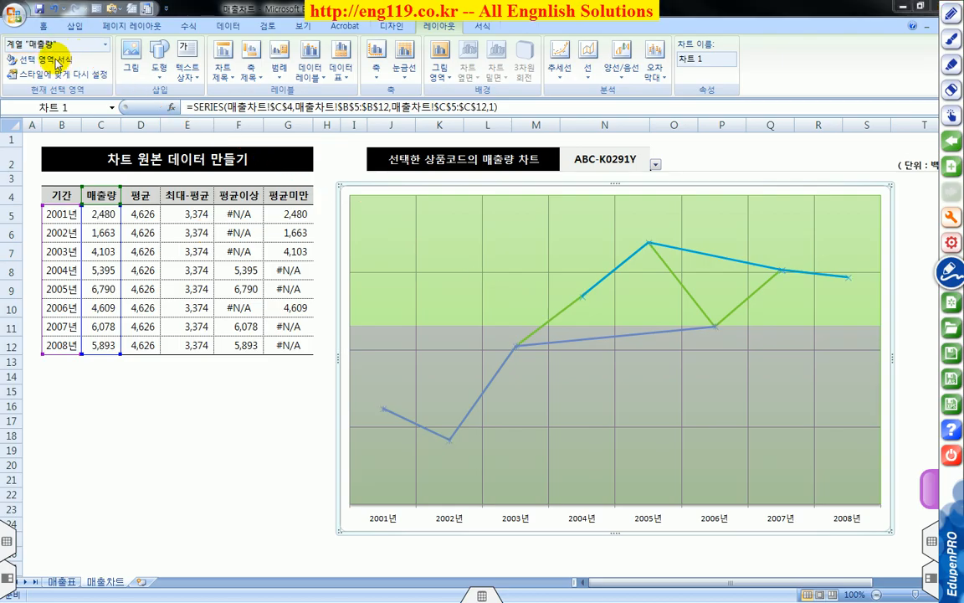
pyautogui.click(57, 64)
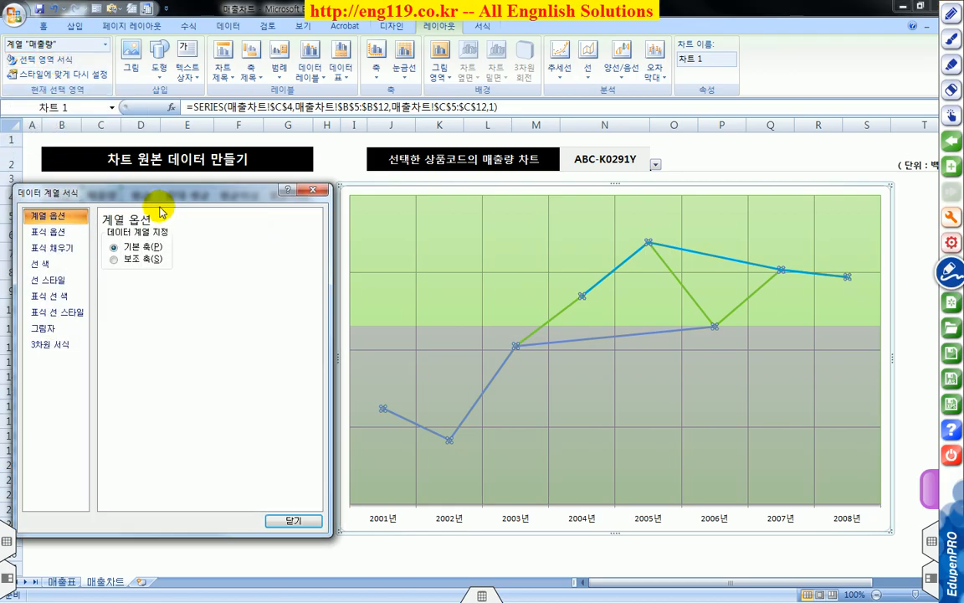
pyautogui.click(59, 283)
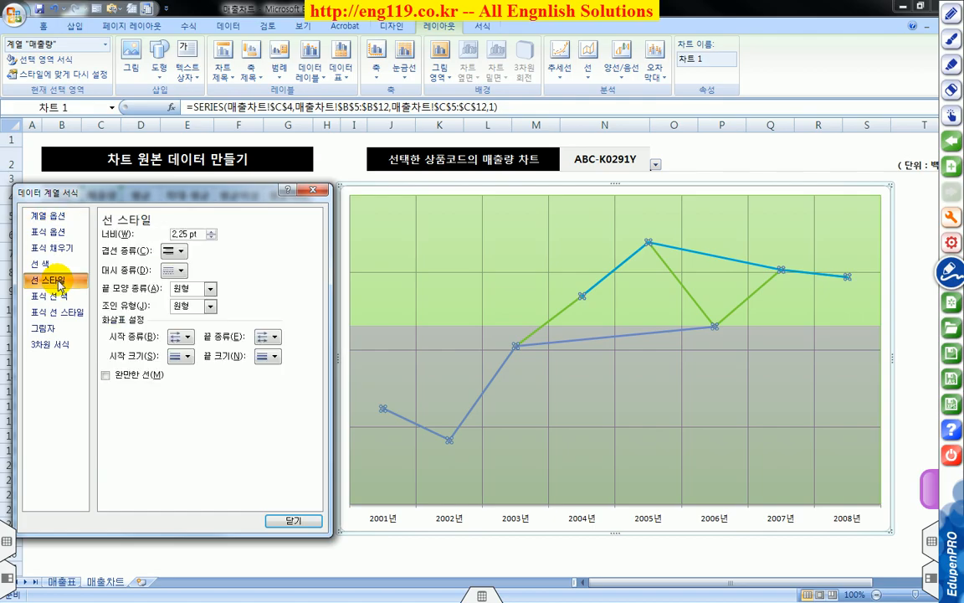
pyautogui.click(106, 376)
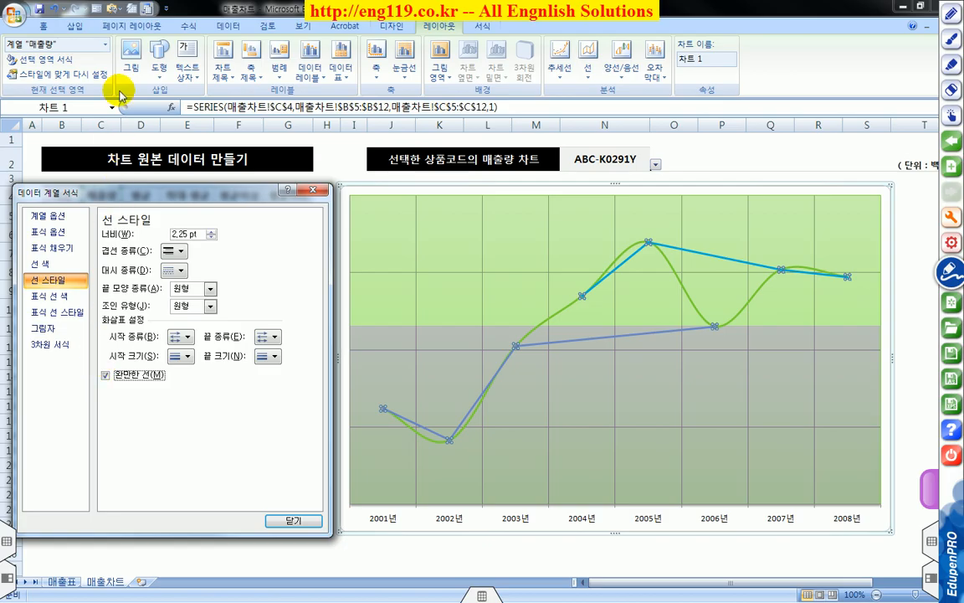
pyautogui.moveTo(387, 297)
pyautogui.moveTo(398, 300); pyautogui.dragTo(640, 306)
pyautogui.moveTo(393, 312)
pyautogui.mouseDown()
pyautogui.moveTo(129, 103)
pyautogui.moveTo(64, 65)
pyautogui.mouseUp()
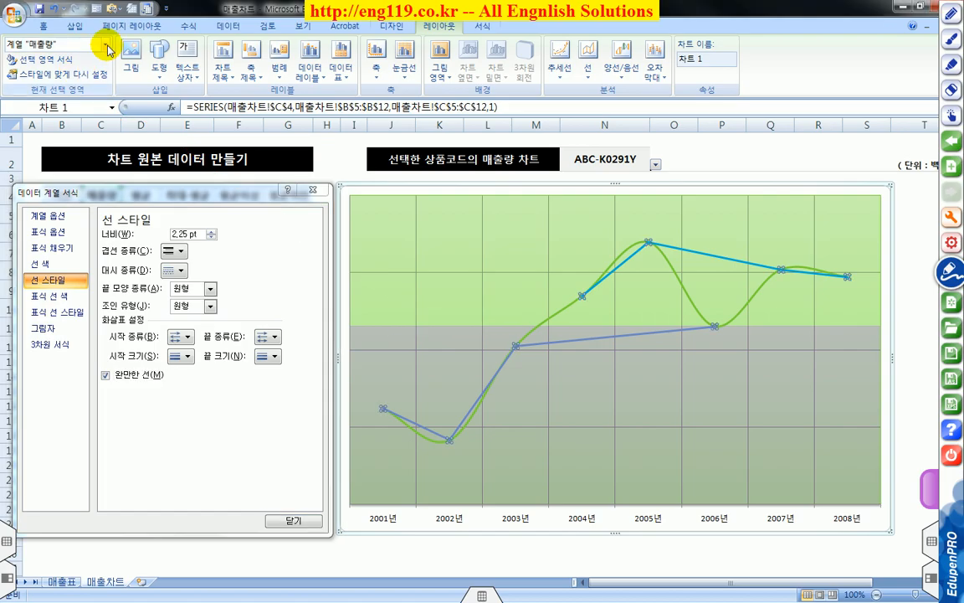
# - Switch the formatting to the 평균이상 series and give it built-in (기본 제공) circle markers
pyautogui.click(106, 46)
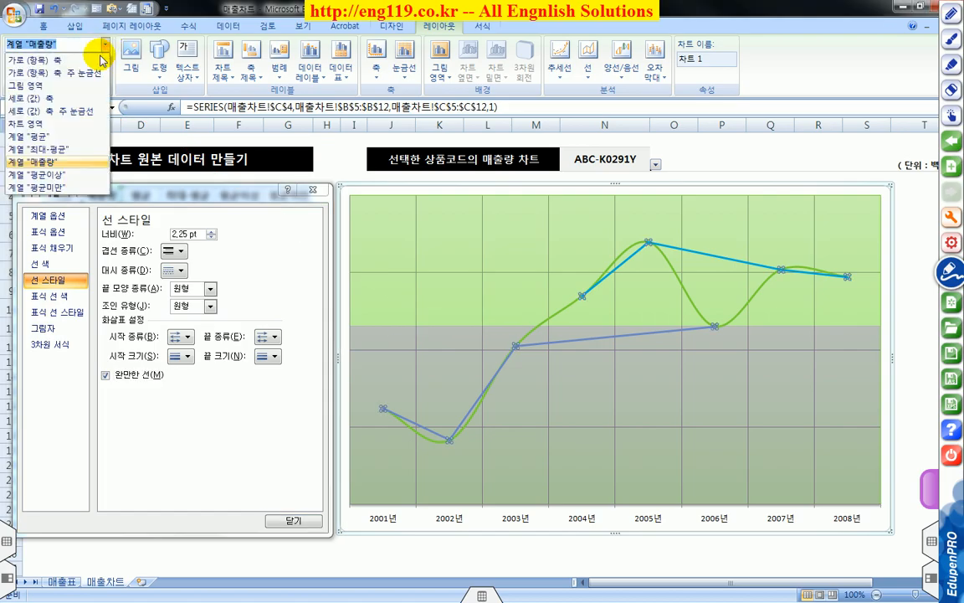
pyautogui.click(58, 179)
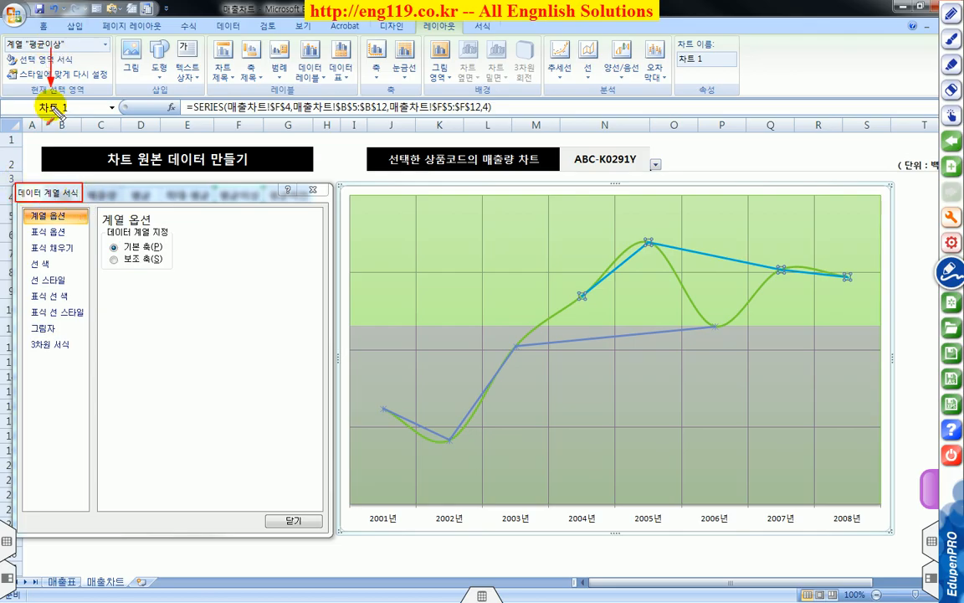
pyautogui.click(98, 198)
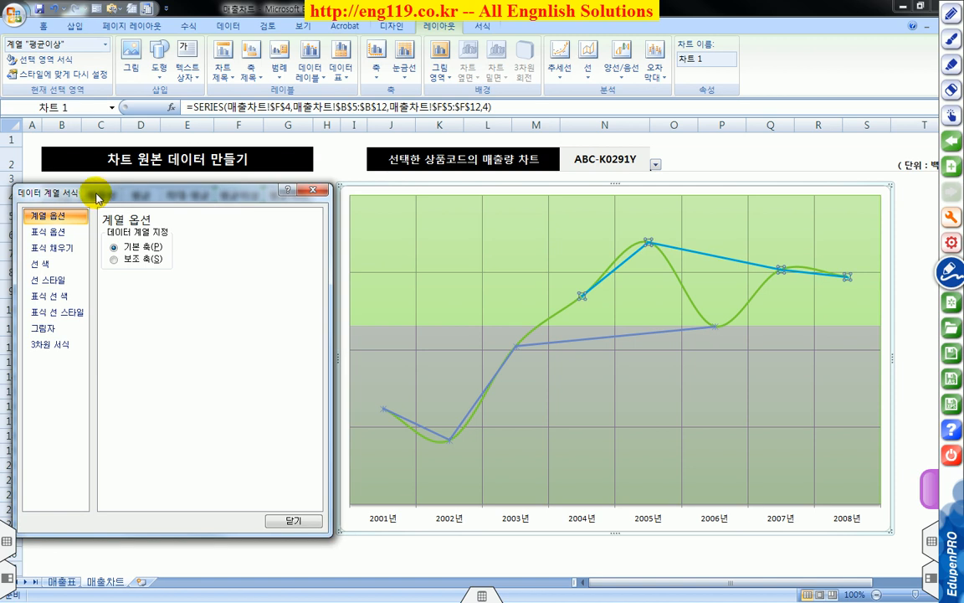
pyautogui.click(65, 239)
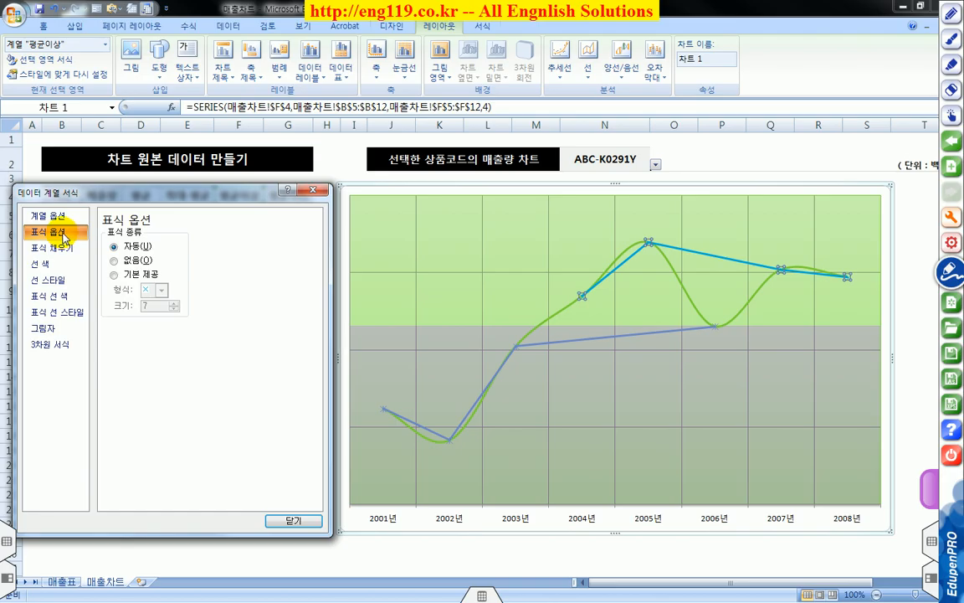
pyautogui.click(115, 275)
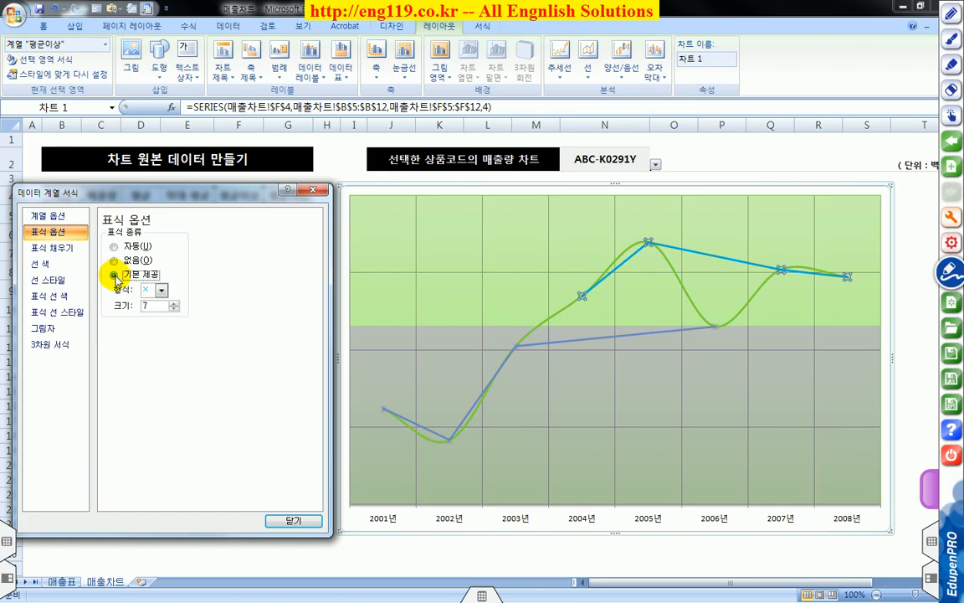
pyautogui.click(162, 289)
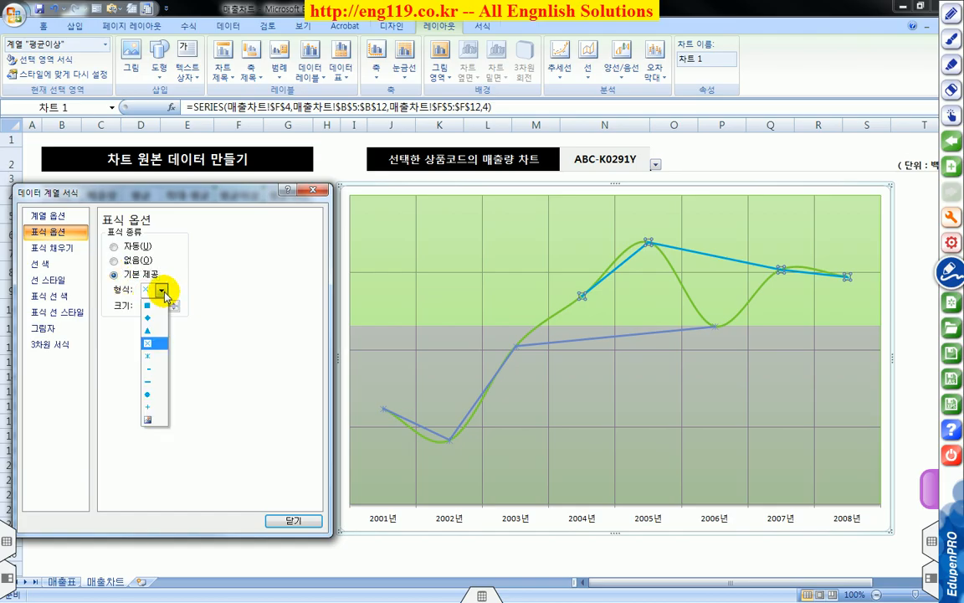
pyautogui.click(148, 395)
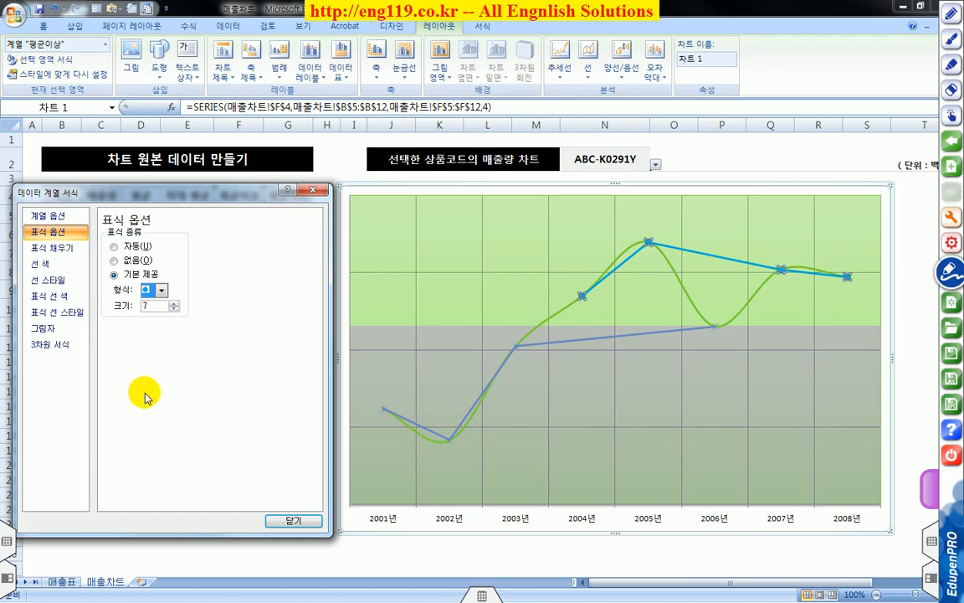
# - Give the 평균이상 markers a solid fill (단색 채우기) in a light pink theme colour
pyautogui.click(68, 251)
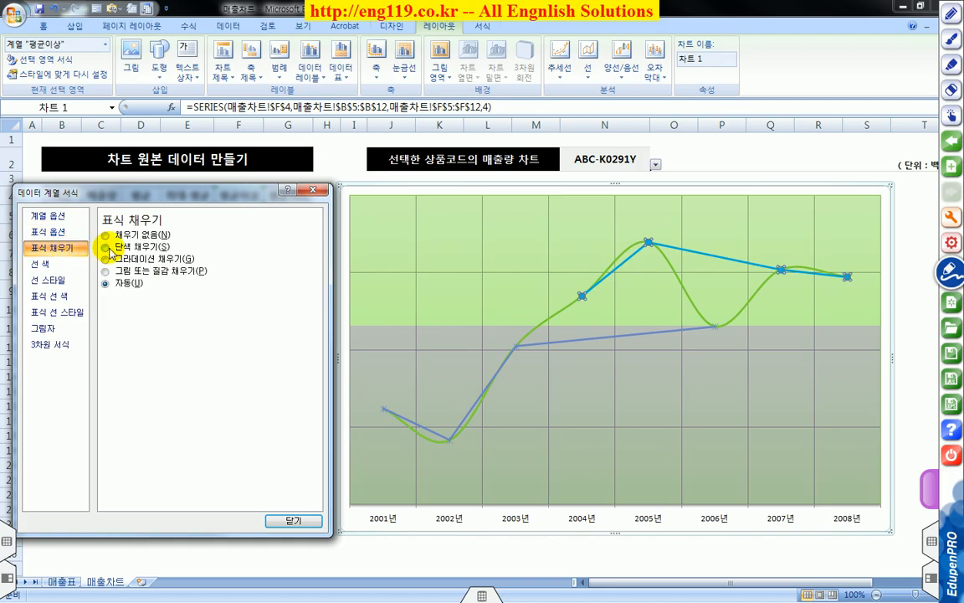
pyautogui.click(107, 247)
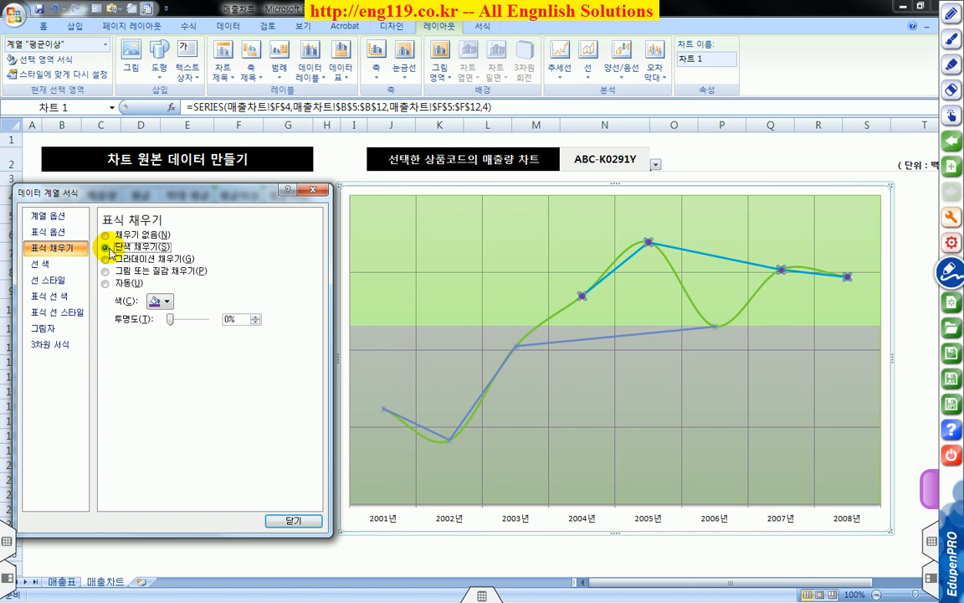
pyautogui.click(167, 302)
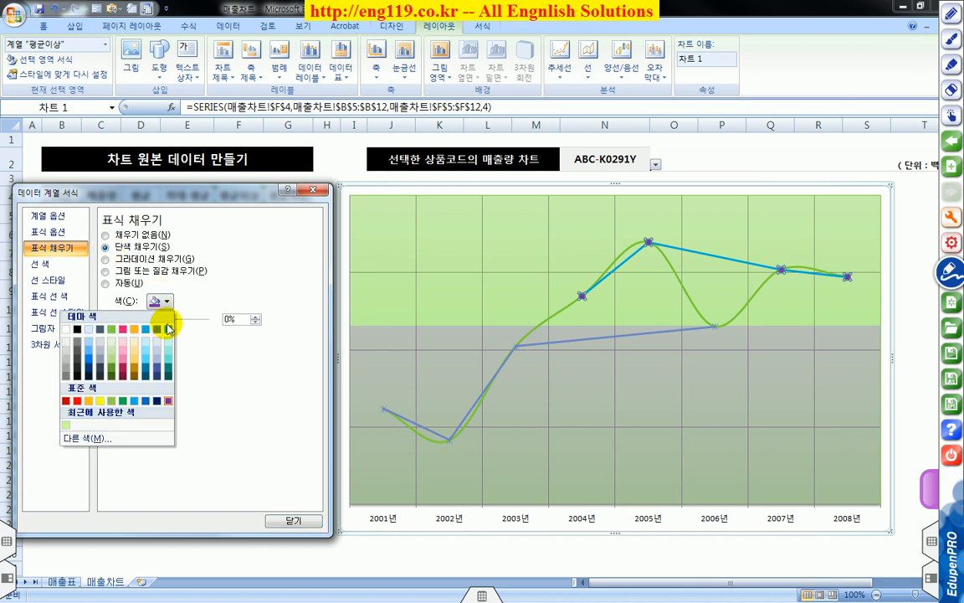
pyautogui.click(127, 355)
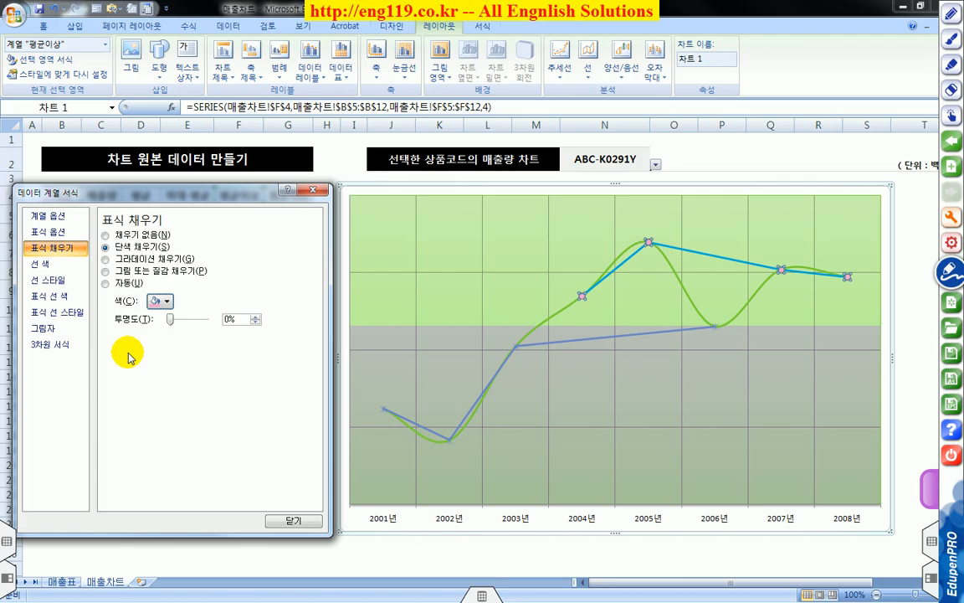
# - Remove the connecting line of the 평균이상 series by setting its line colour to 선 없음
pyautogui.click(56, 265)
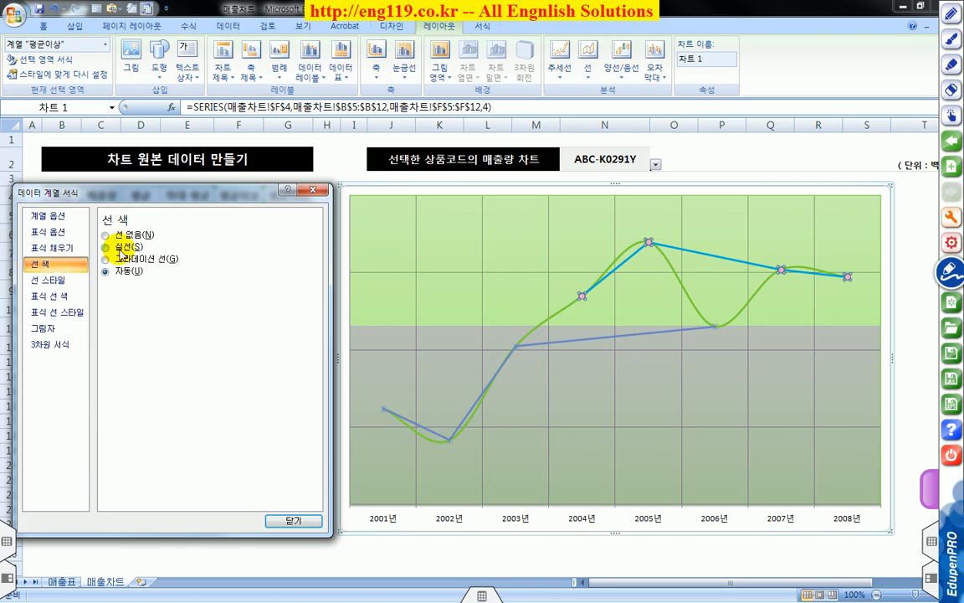
pyautogui.click(133, 237)
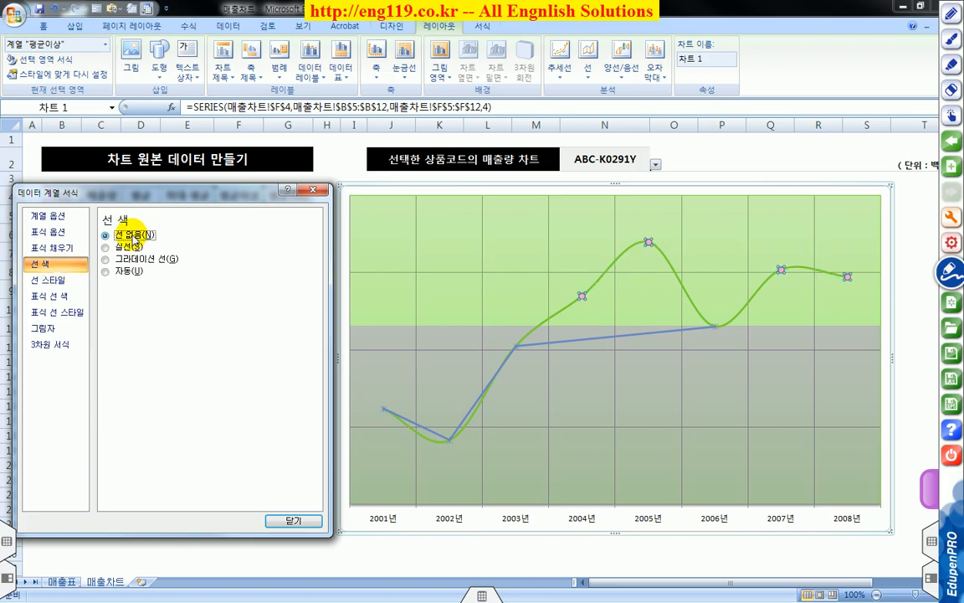
pyautogui.click(126, 270)
pyautogui.click(127, 237)
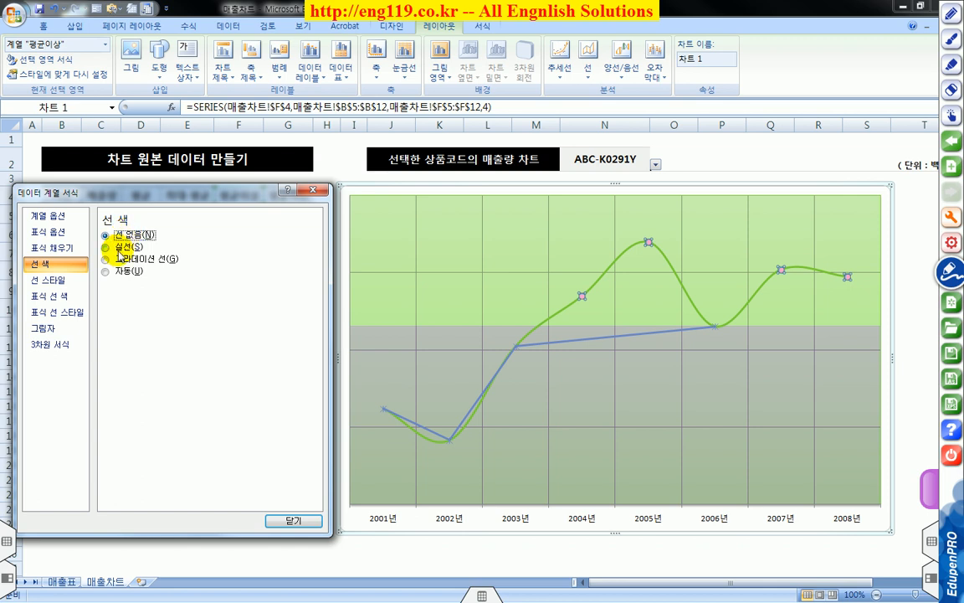
# - Give the 평균이상 markers a solid black outline (실선)
pyautogui.click(66, 298)
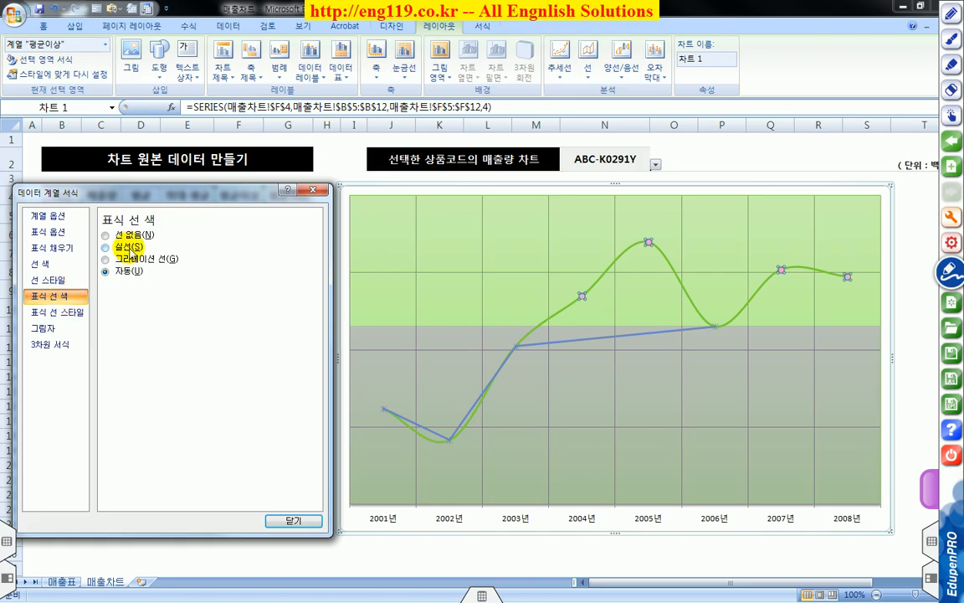
pyautogui.click(129, 249)
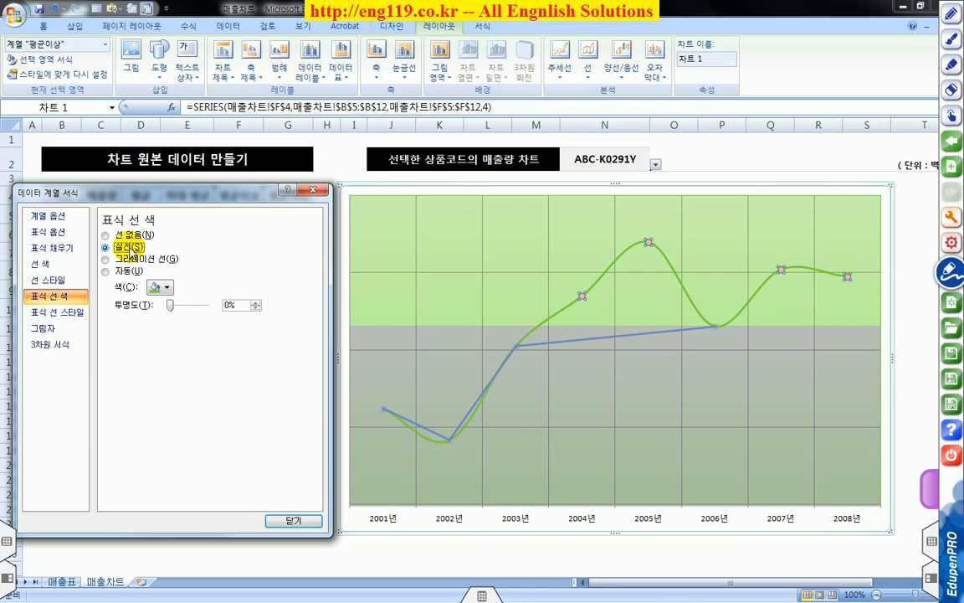
pyautogui.click(167, 288)
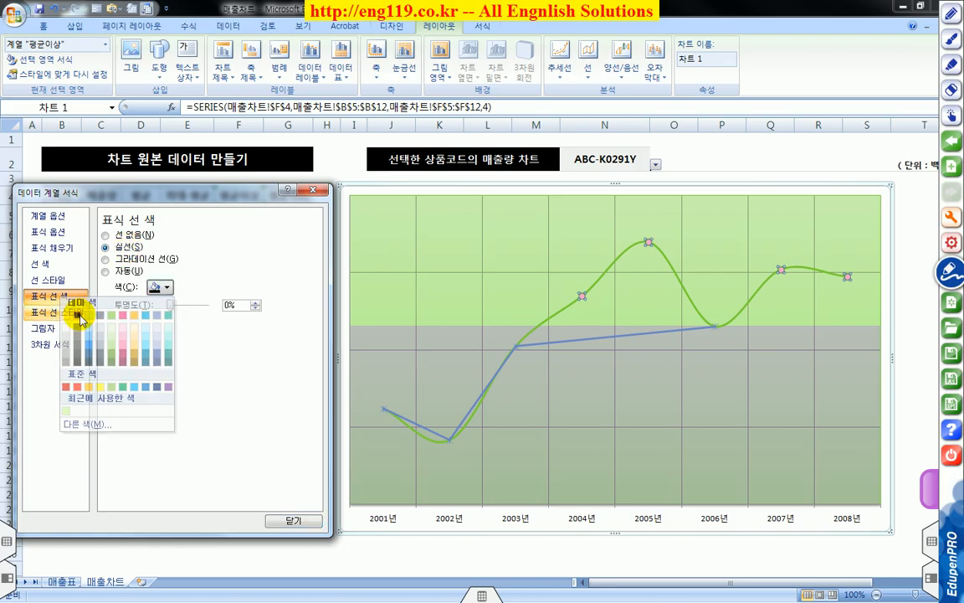
pyautogui.click(81, 317)
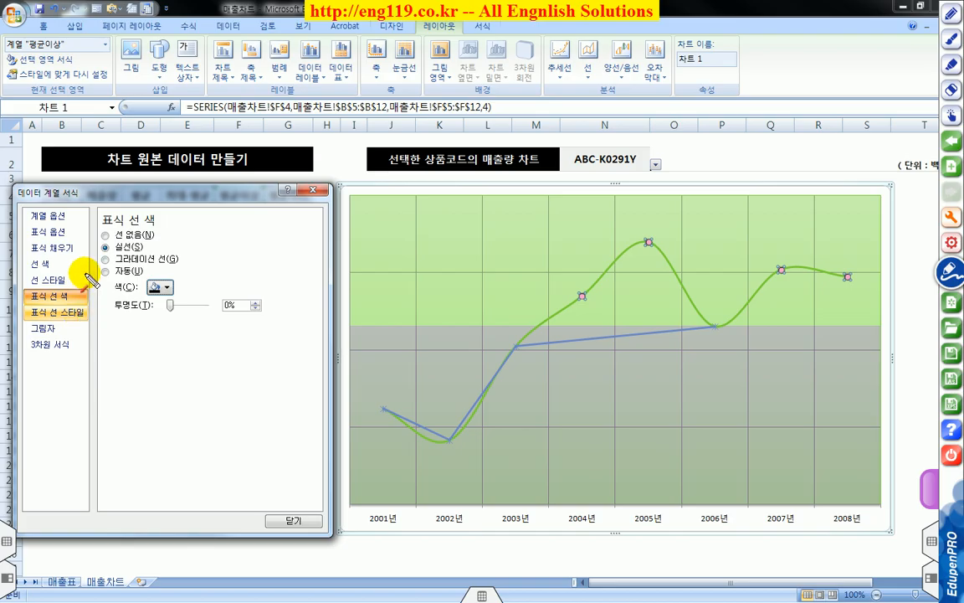
pyautogui.moveTo(102, 244); pyautogui.dragTo(62, 47)
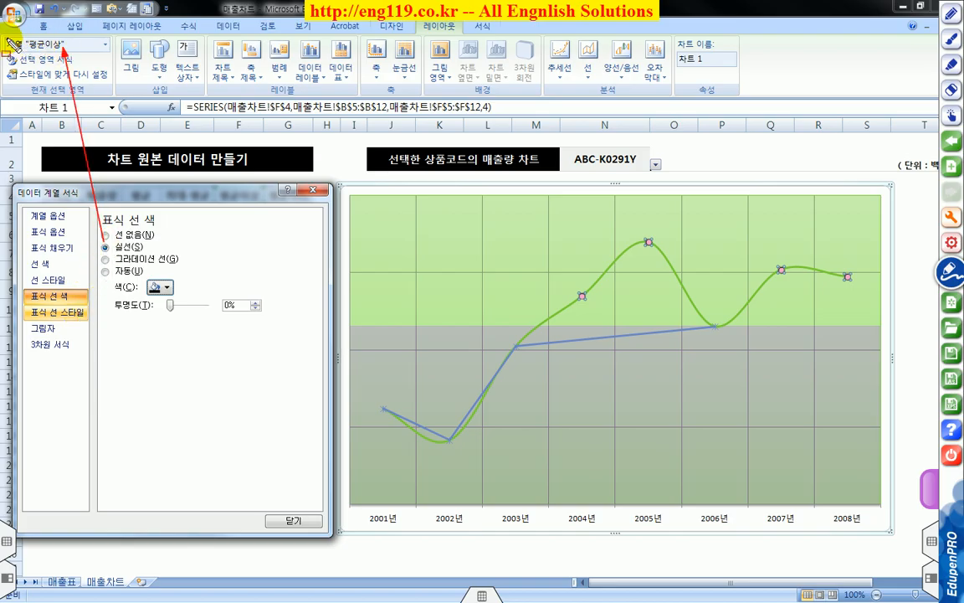
pyautogui.moveTo(5, 38); pyautogui.dragTo(66, 49)
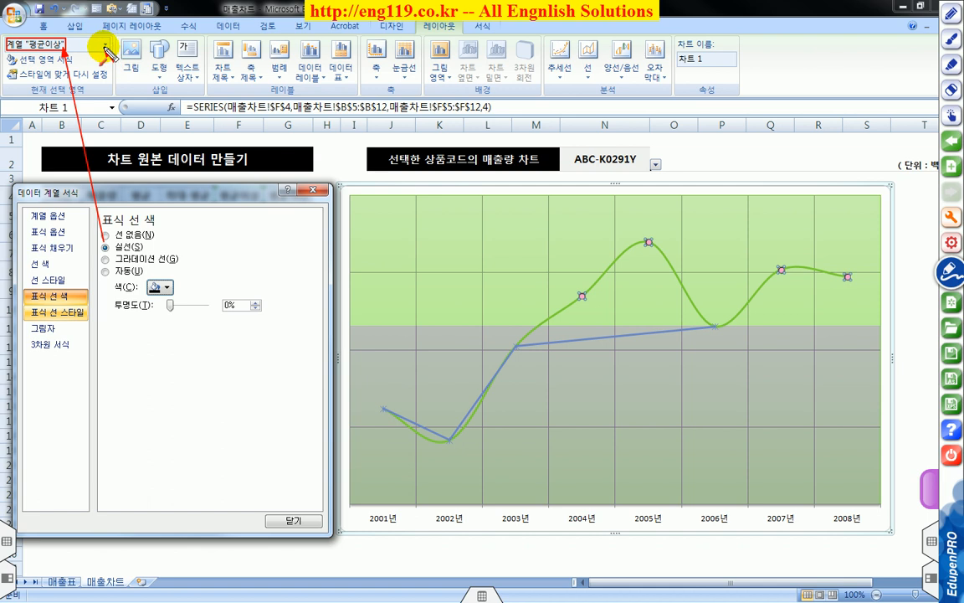
pyautogui.press('Escape')
# - Switch the formatting to the 평균미만 series and give it built-in (기본 제공) circle markers
pyautogui.click(106, 46)
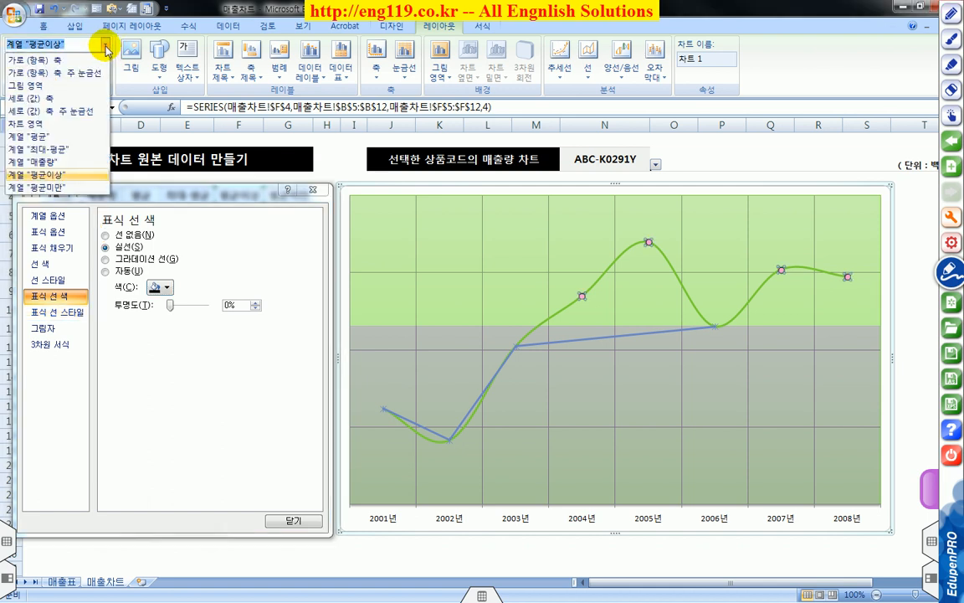
pyautogui.click(59, 188)
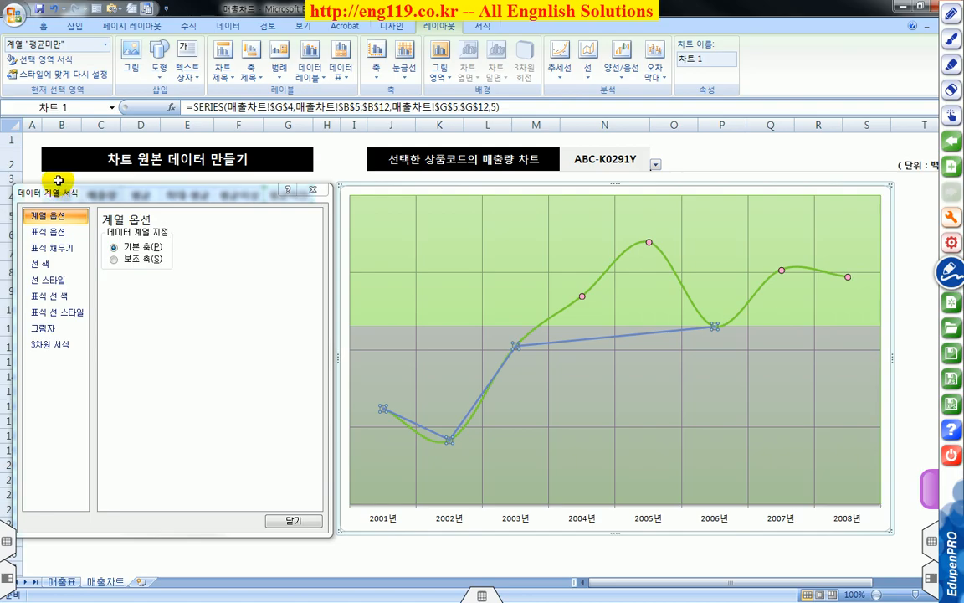
pyautogui.click(63, 238)
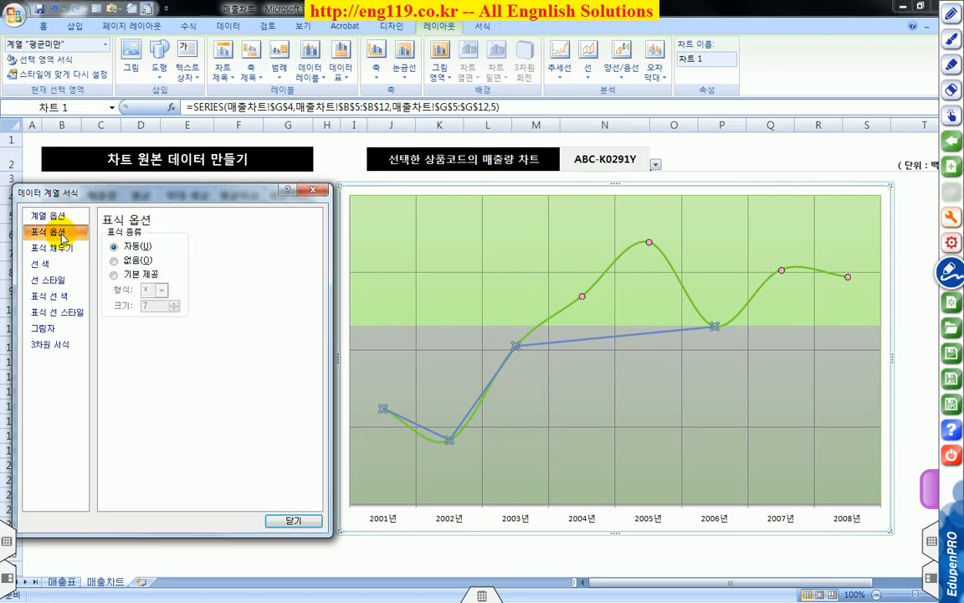
pyautogui.click(121, 274)
pyautogui.click(161, 291)
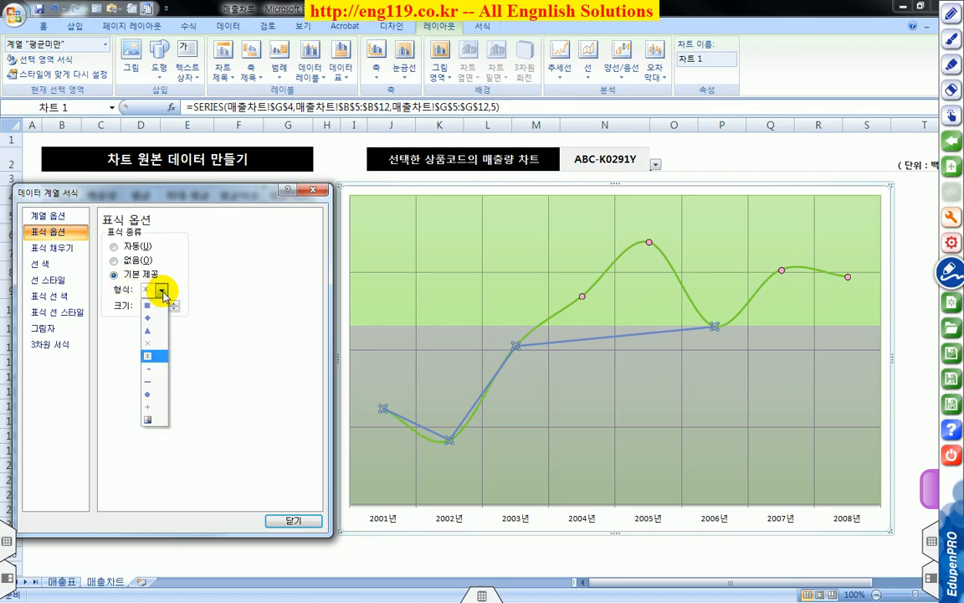
pyautogui.click(152, 395)
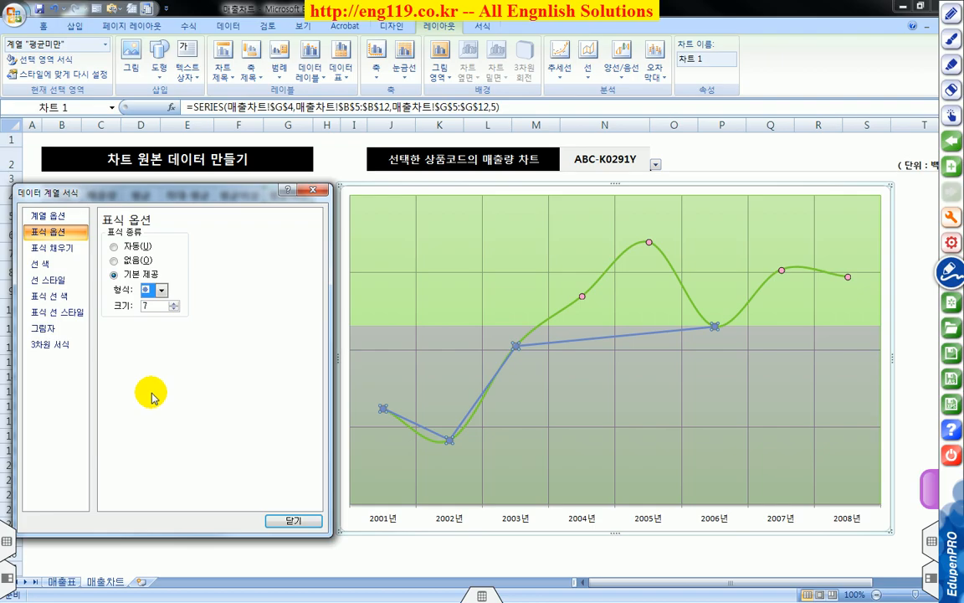
# - Give the 평균미만 markers a solid fill (단색 채우기) in the standard light blue colour
pyautogui.click(65, 248)
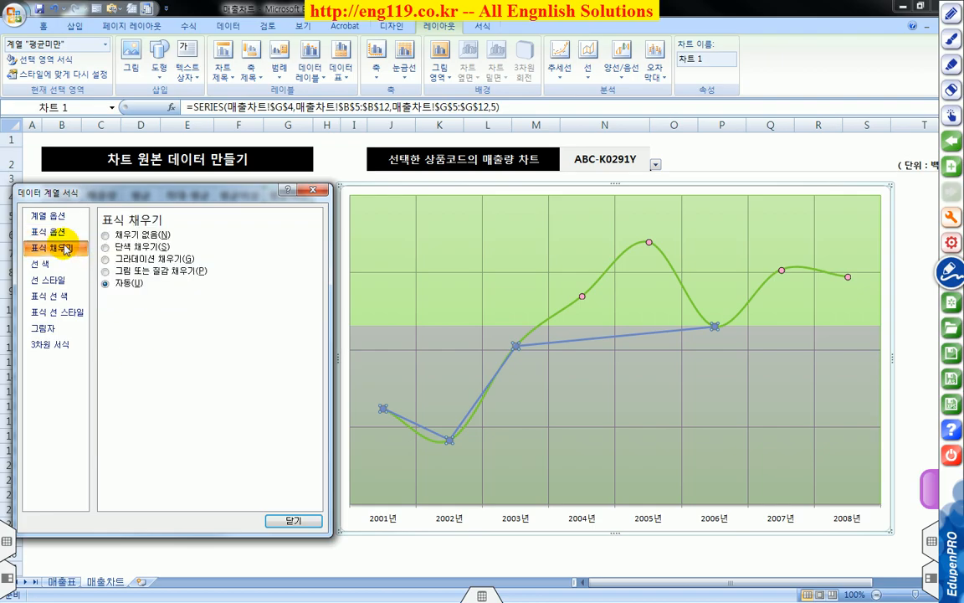
pyautogui.click(132, 248)
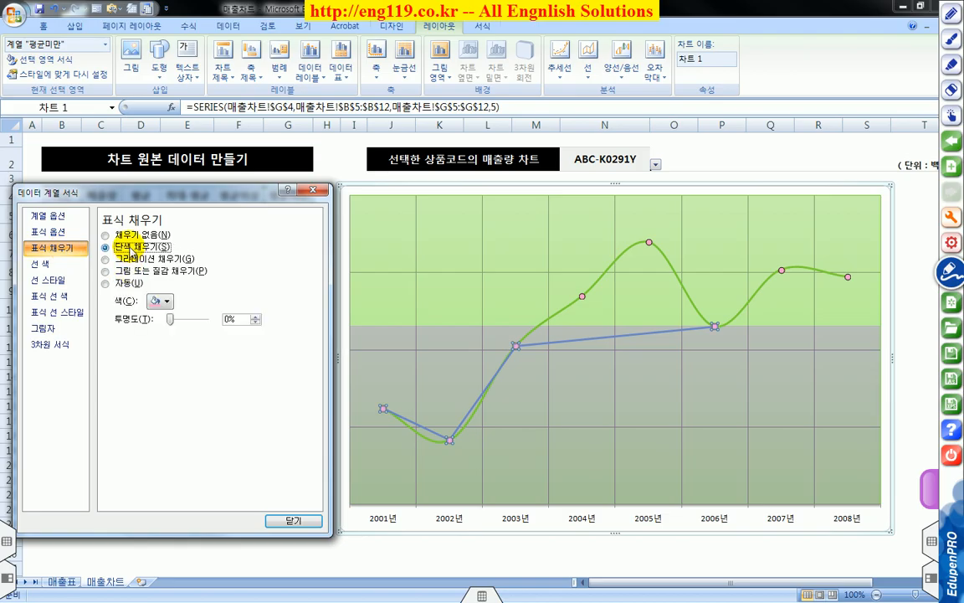
pyautogui.click(167, 302)
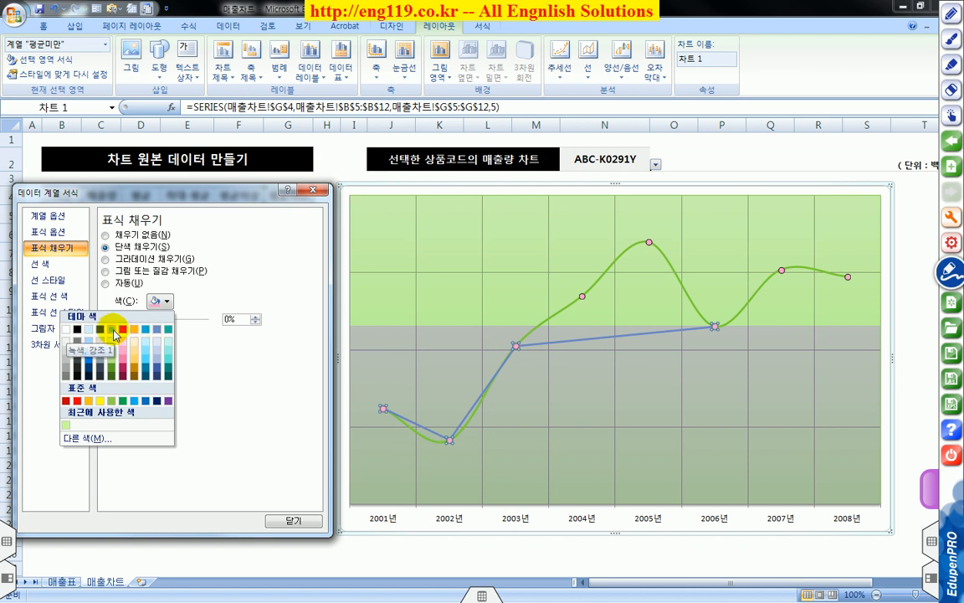
pyautogui.click(134, 401)
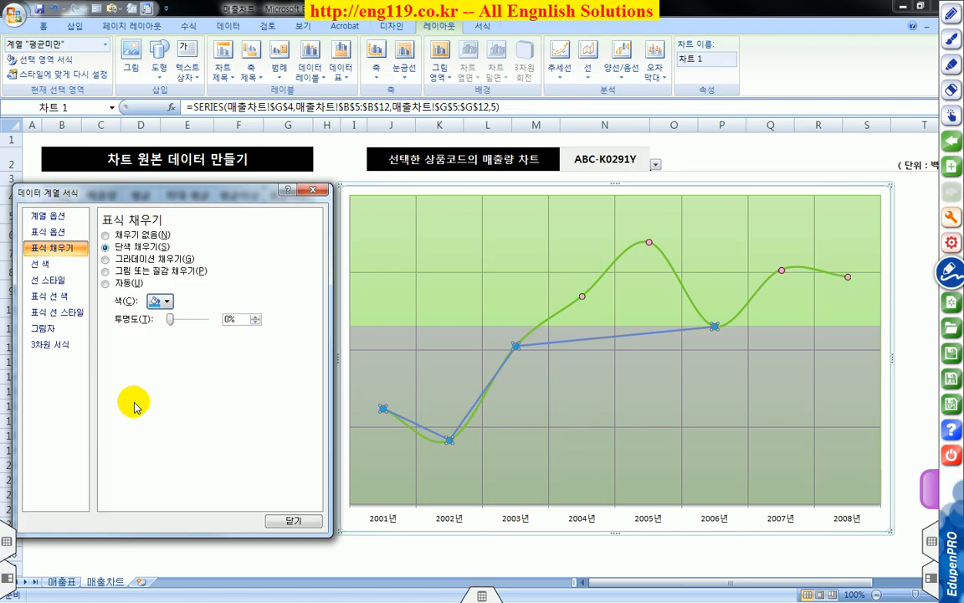
# - Remove the connecting line of the 평균미만 series by setting its line colour to 선 없음
pyautogui.click(42, 264)
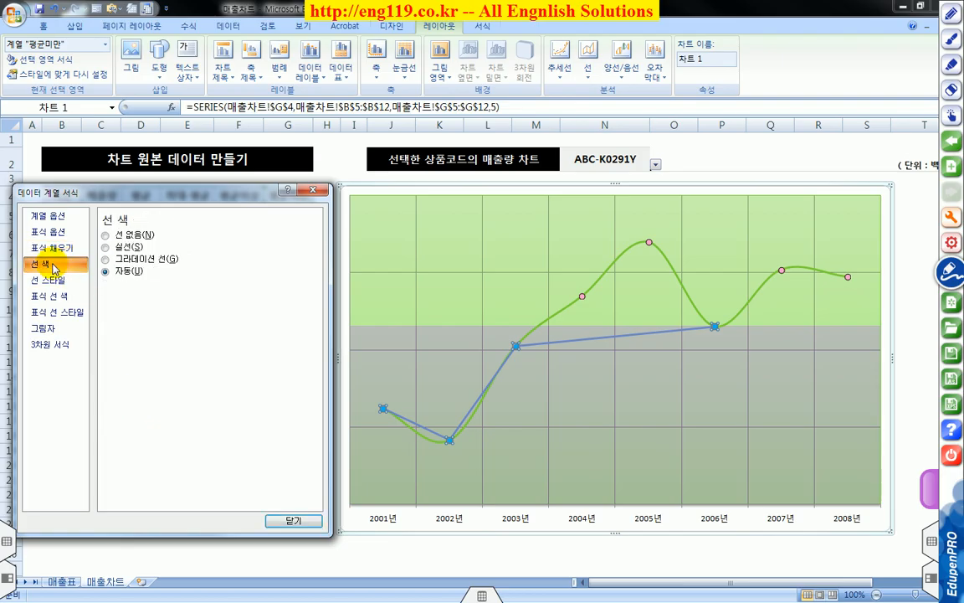
pyautogui.click(127, 237)
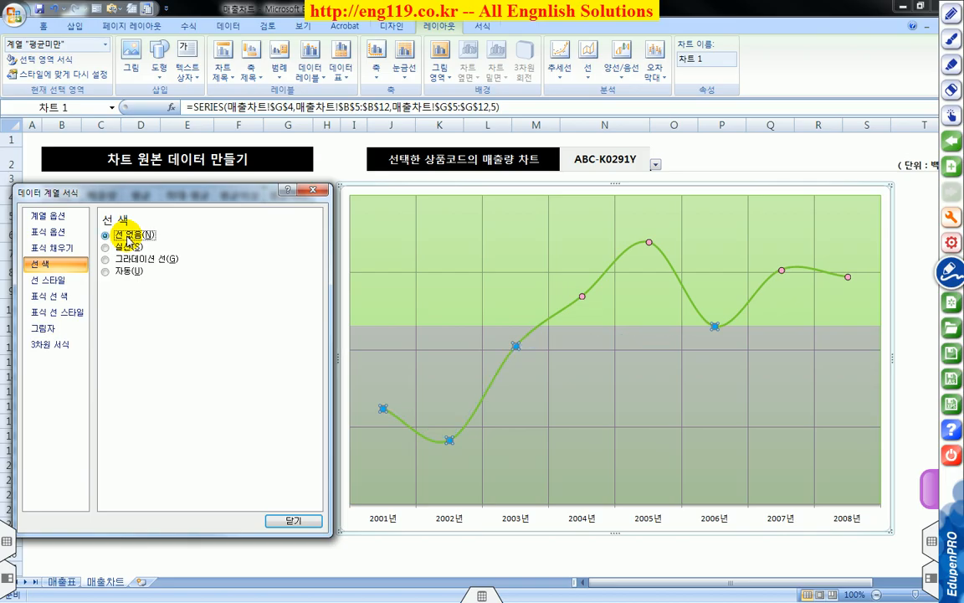
pyautogui.click(118, 271)
pyautogui.click(120, 239)
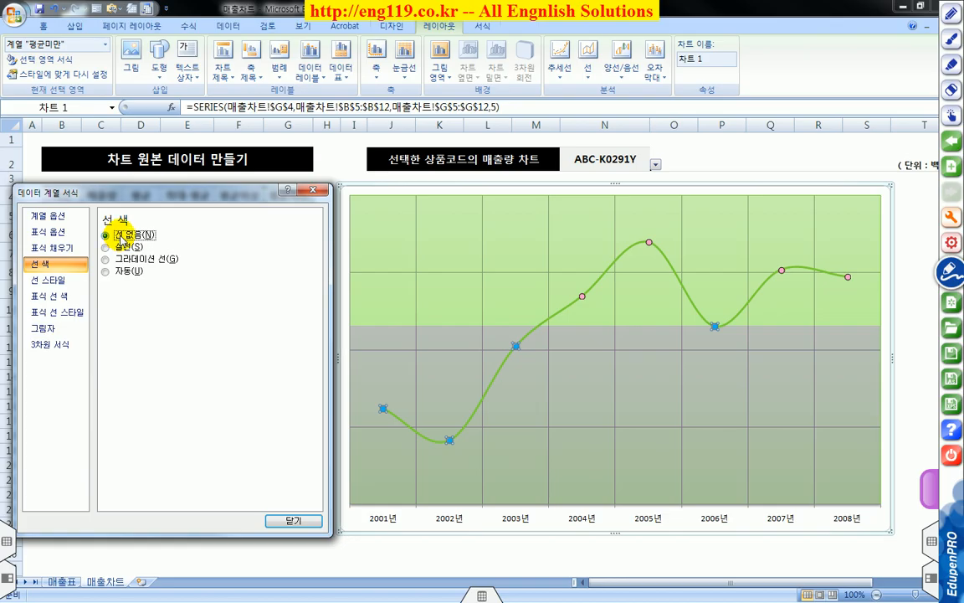
# - Give the 평균미만 markers a solid black outline (실선) and close the series formatting dialog
pyautogui.click(61, 298)
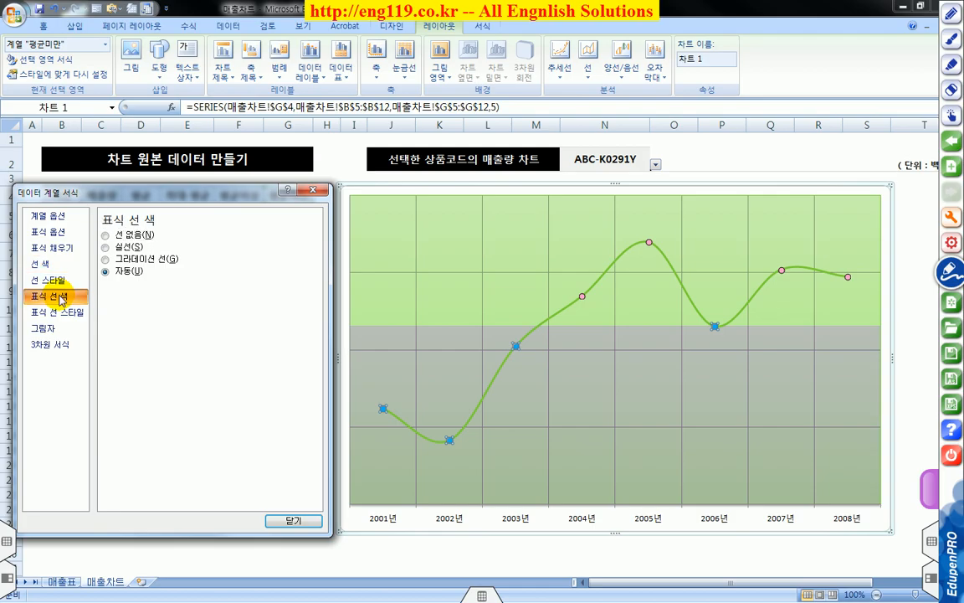
pyautogui.click(126, 247)
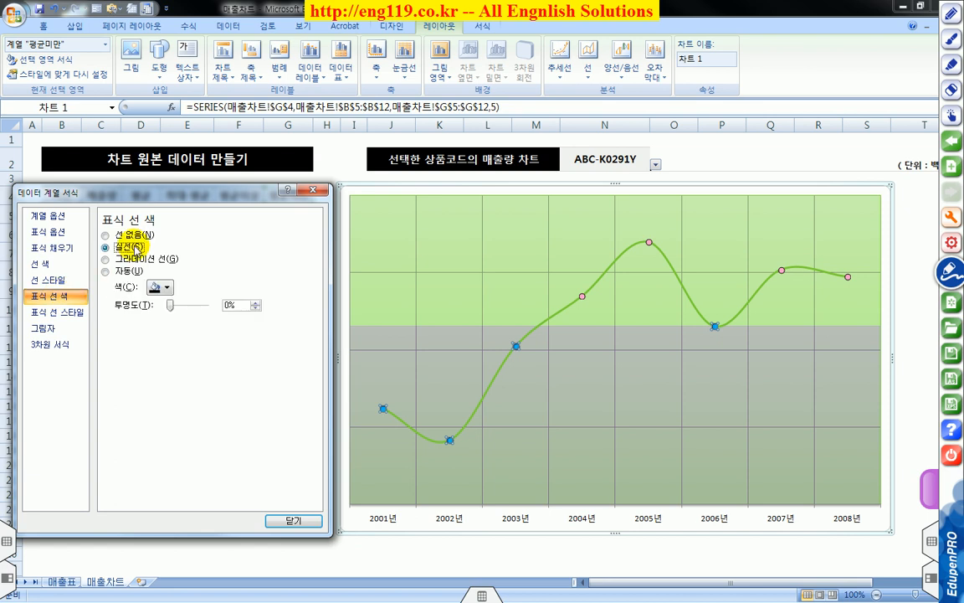
pyautogui.click(164, 287)
pyautogui.click(159, 286)
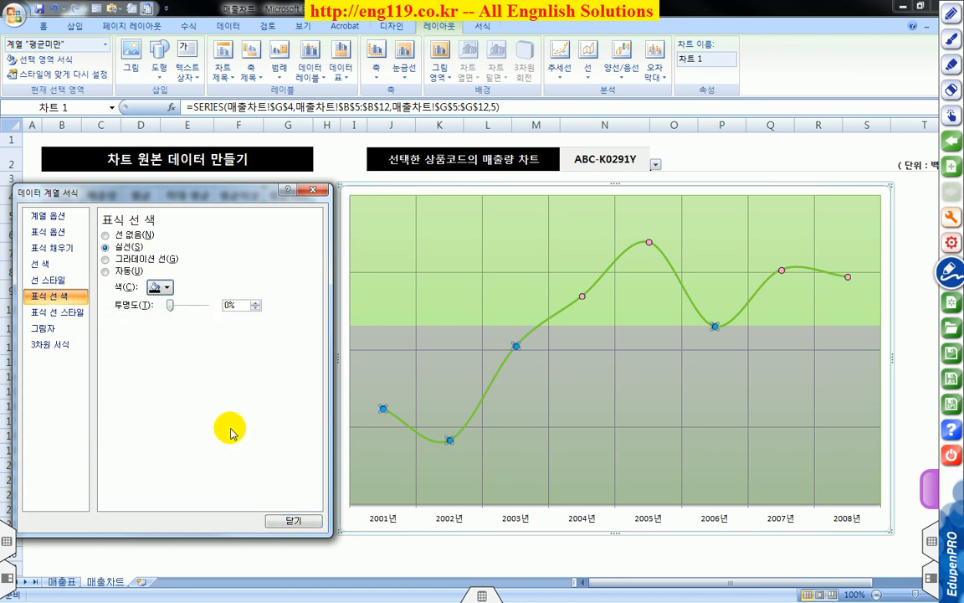
pyautogui.click(283, 521)
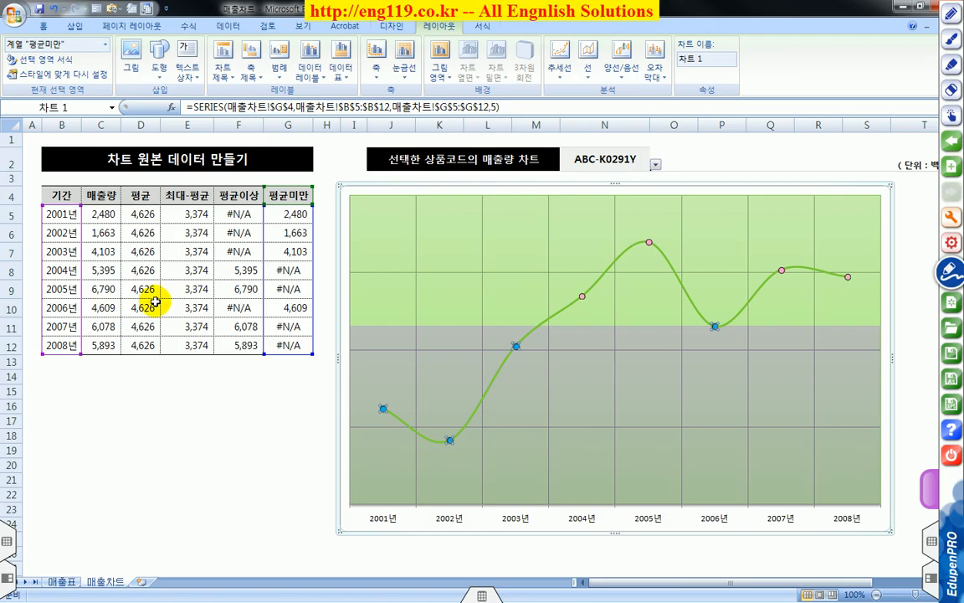
# - Select the 평균이상 series and add data labels above its points (위쪽)
pyautogui.click(105, 44)
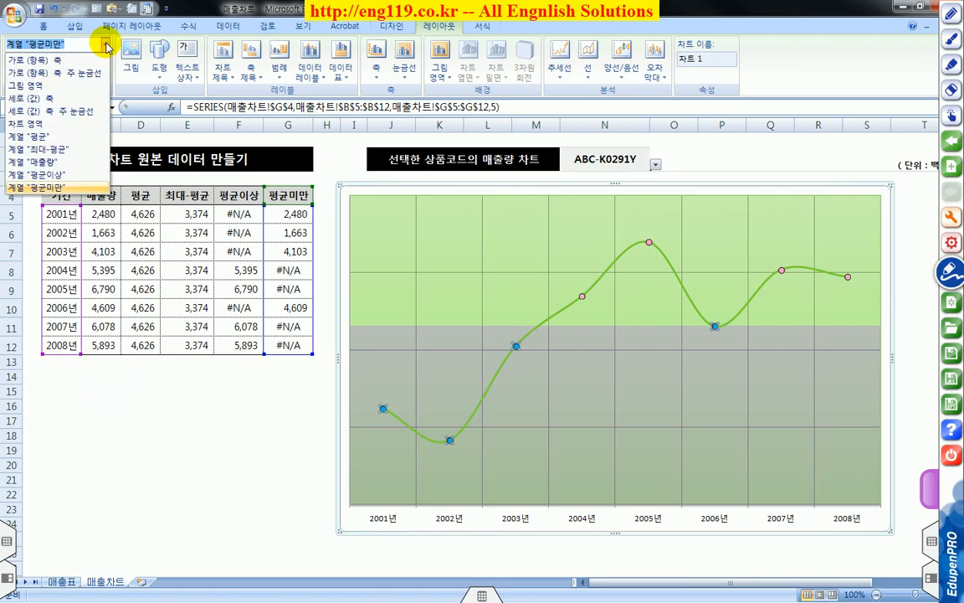
pyautogui.click(57, 175)
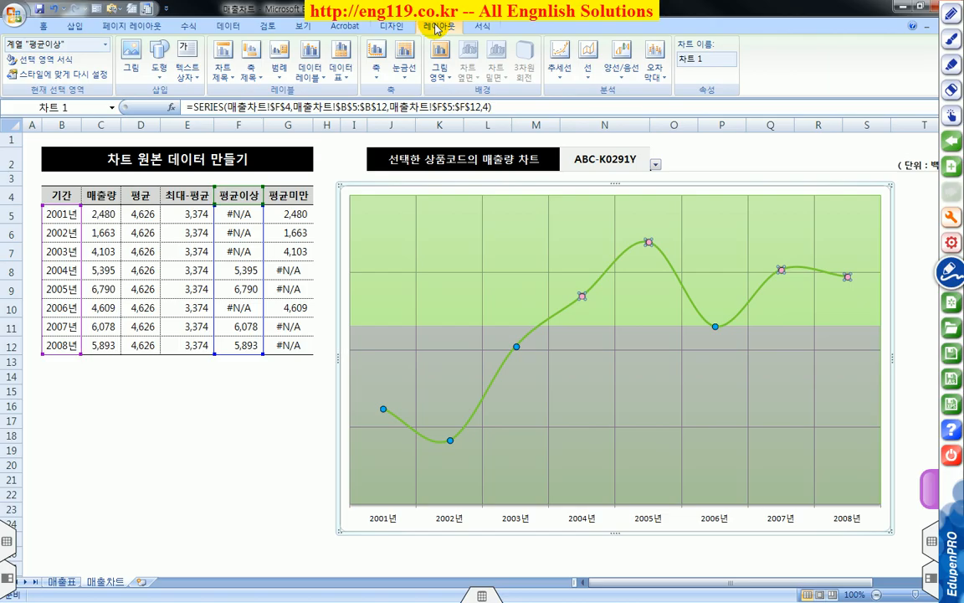
pyautogui.click(311, 80)
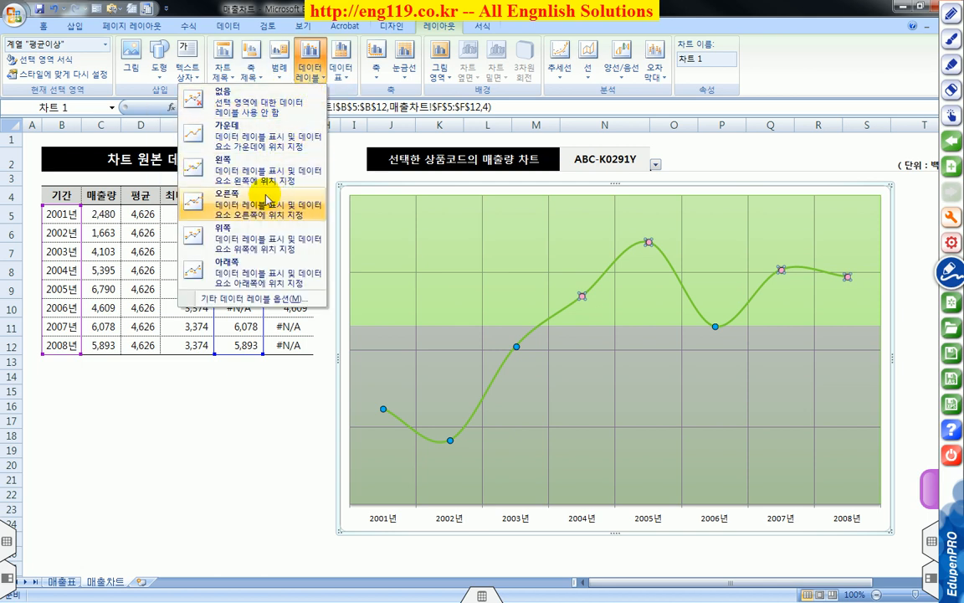
pyautogui.click(247, 234)
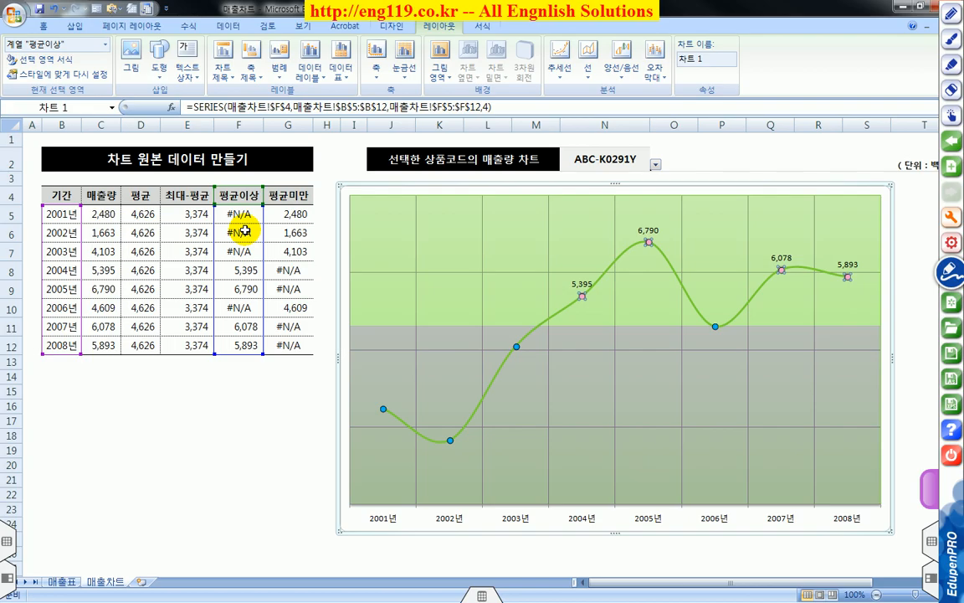
# - Select the 평균미만 series and add data labels below its points (아래쪽)
pyautogui.click(106, 45)
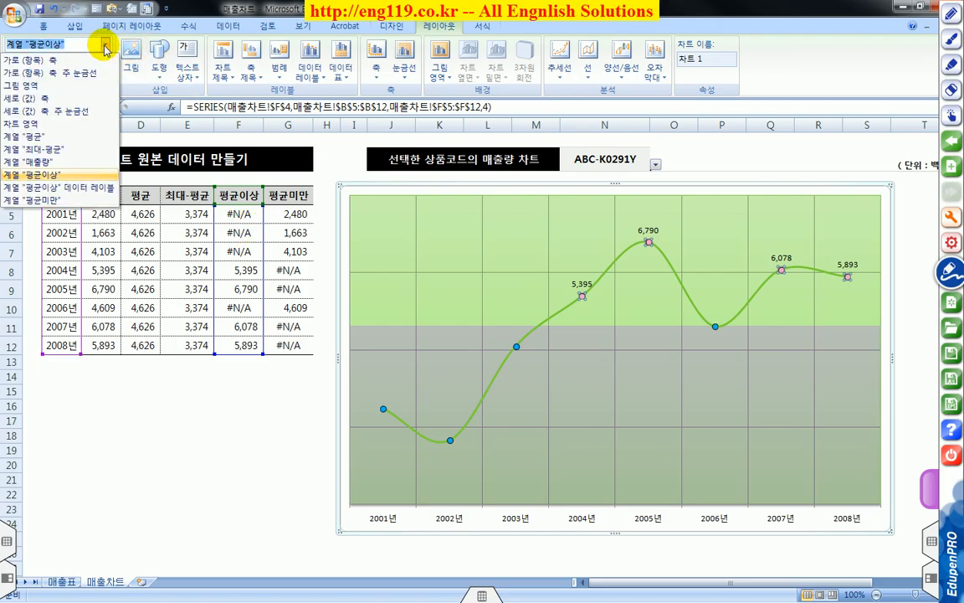
pyautogui.click(66, 199)
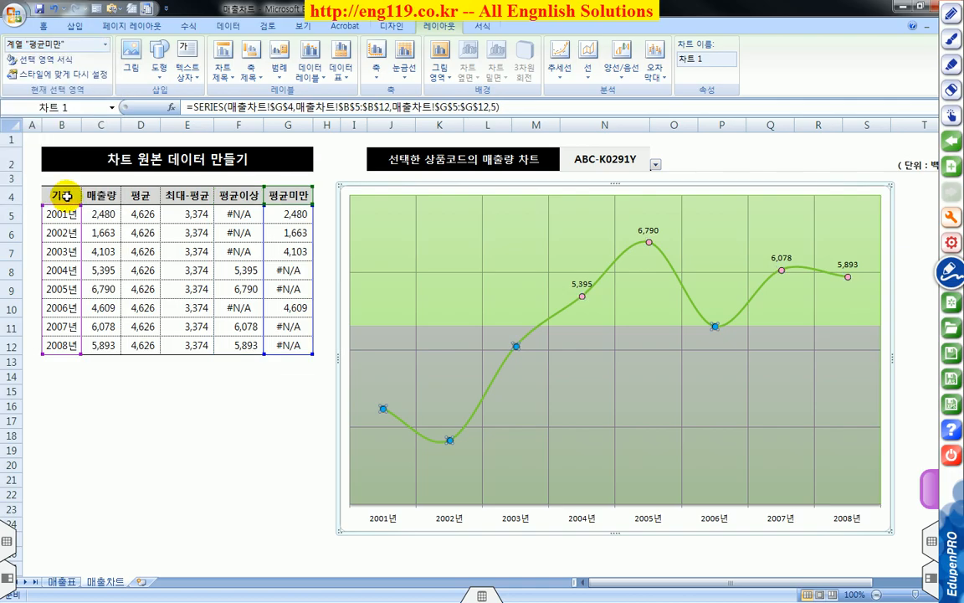
pyautogui.click(317, 80)
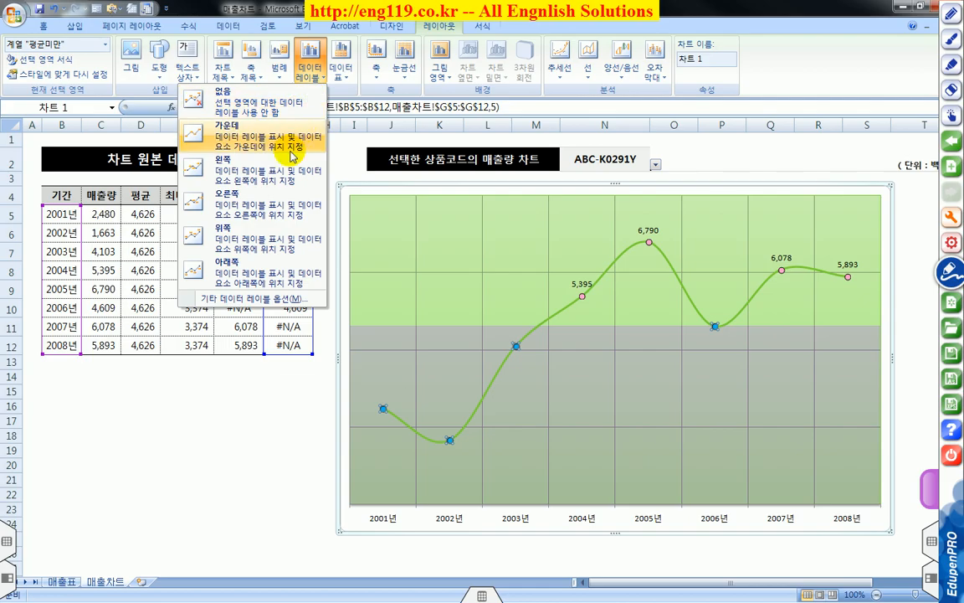
pyautogui.click(242, 272)
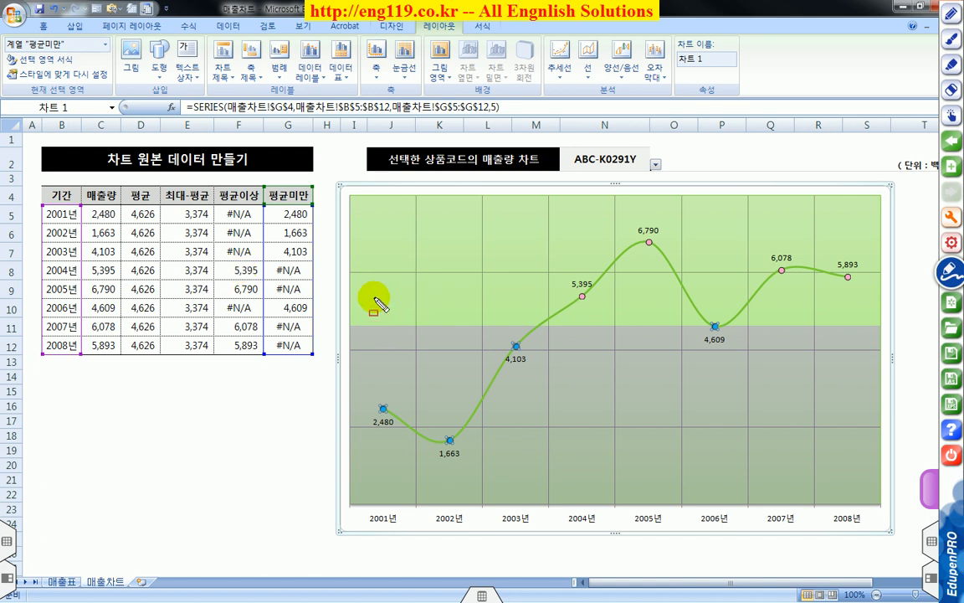
pyautogui.moveTo(351, 327); pyautogui.dragTo(877, 326)
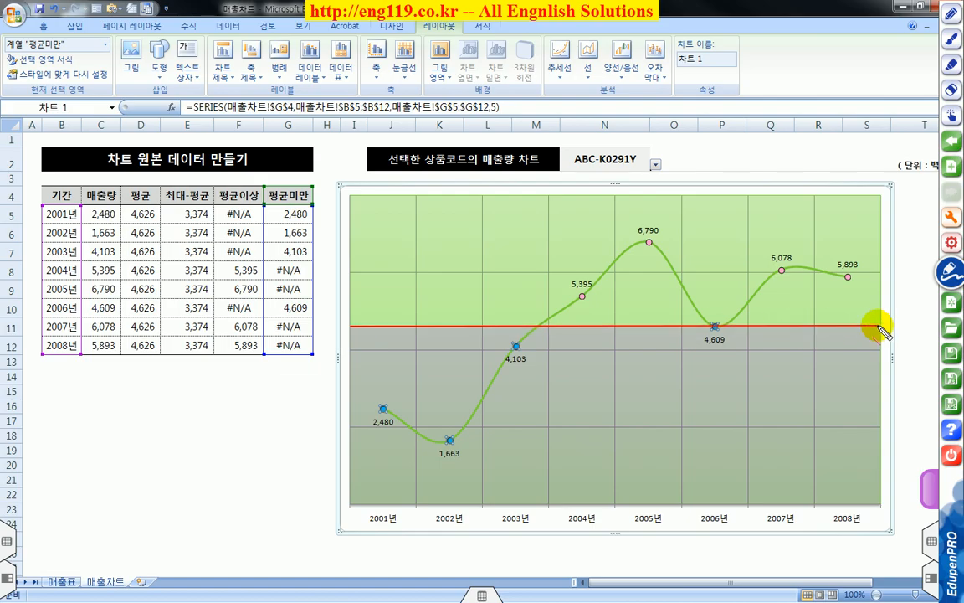
pyautogui.moveTo(661, 315); pyautogui.dragTo(656, 287)
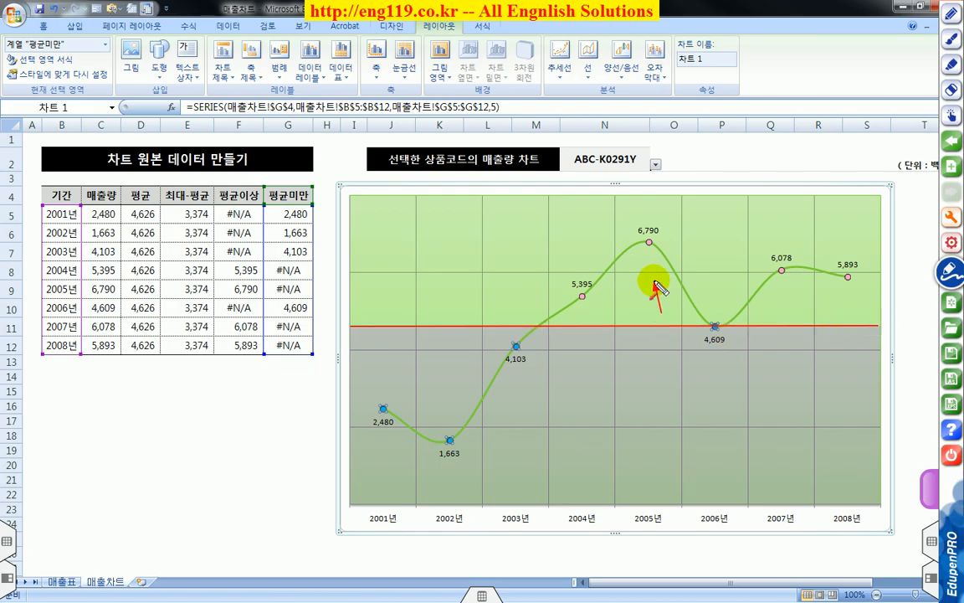
pyautogui.moveTo(634, 224); pyautogui.dragTo(660, 235)
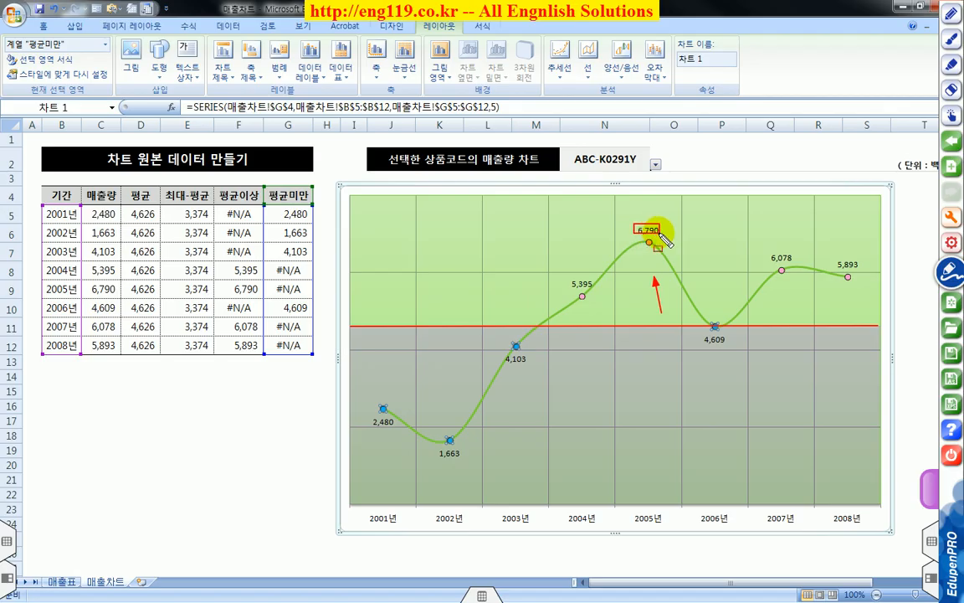
pyautogui.moveTo(569, 276); pyautogui.dragTo(592, 290)
pyautogui.moveTo(768, 252); pyautogui.dragTo(854, 269)
pyautogui.moveTo(577, 346)
pyautogui.mouseDown()
pyautogui.moveTo(585, 339)
pyautogui.moveTo(580, 369)
pyautogui.mouseUp()
pyautogui.moveTo(367, 416); pyautogui.dragTo(460, 461)
pyautogui.press('F4')
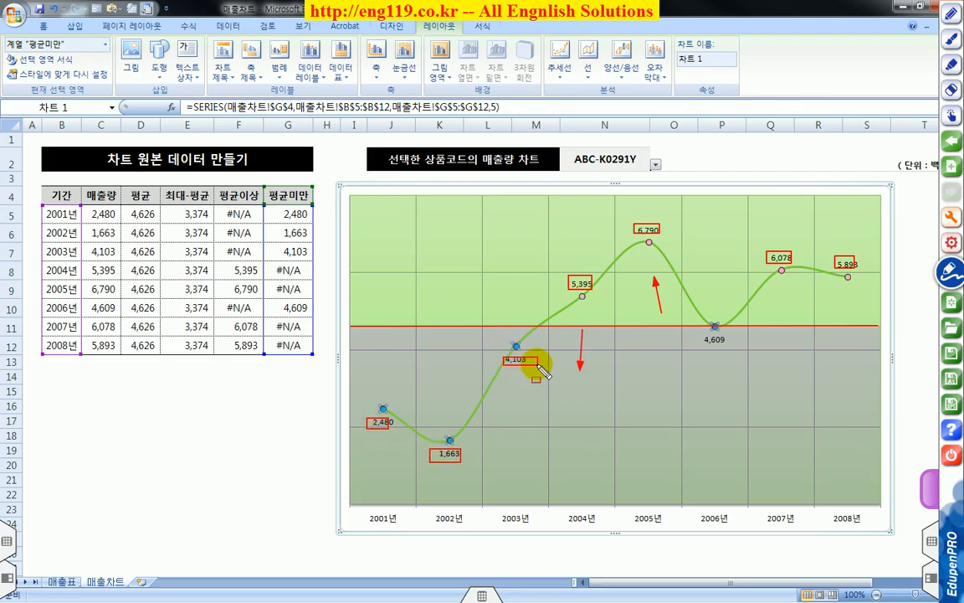
pyautogui.click(712, 342)
pyautogui.press('F4')
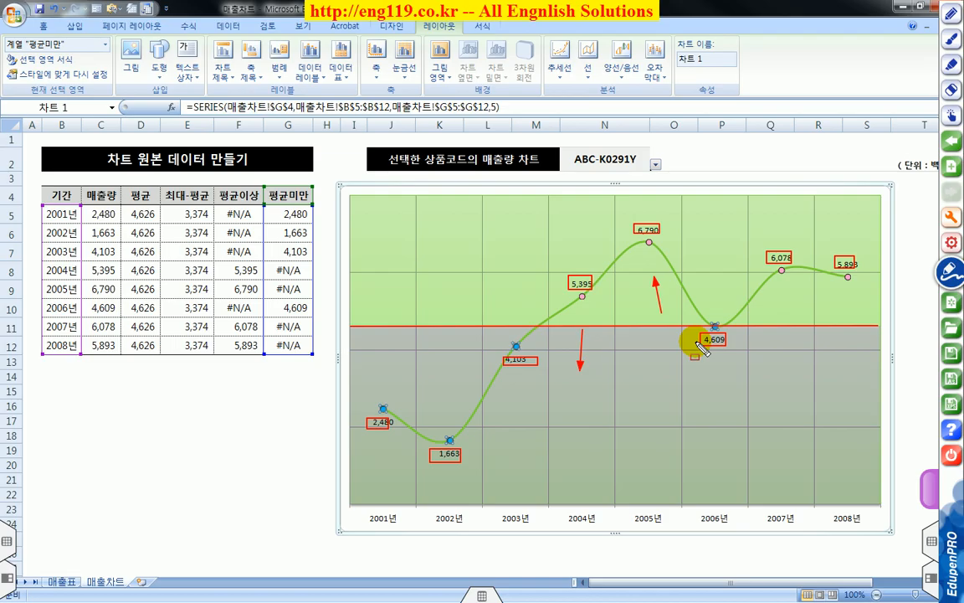
pyautogui.press('Escape')
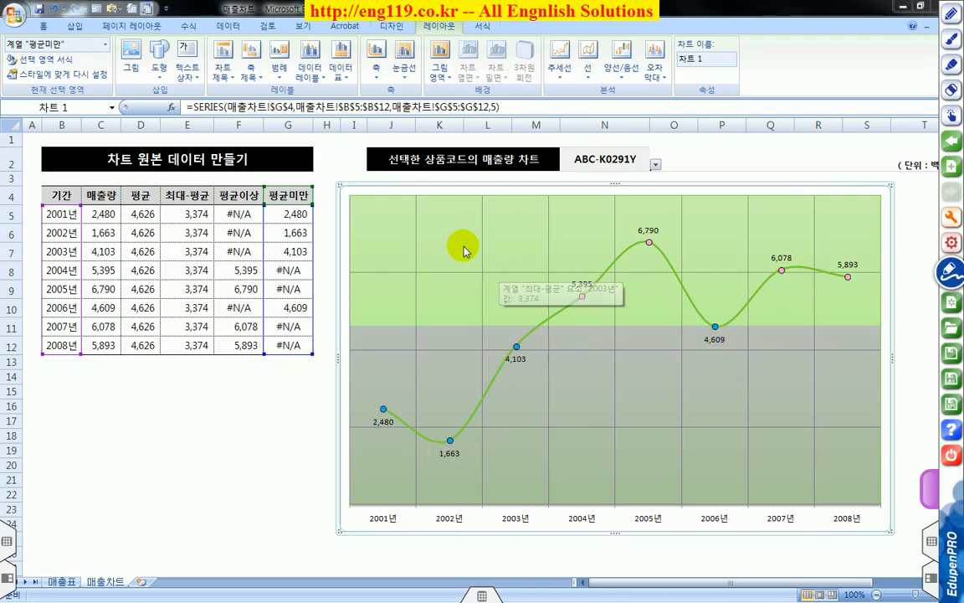
pyautogui.click(105, 46)
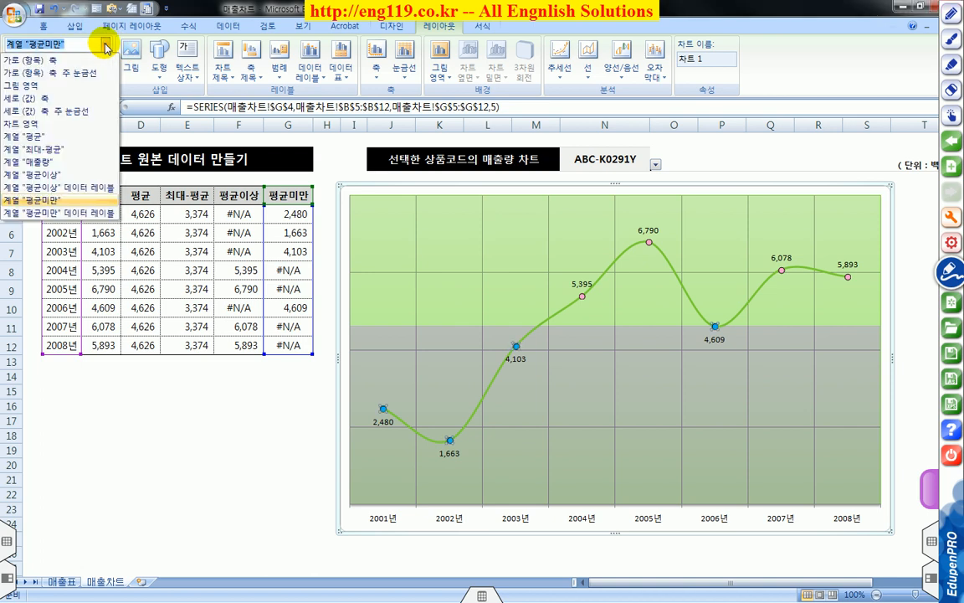
pyautogui.click(63, 175)
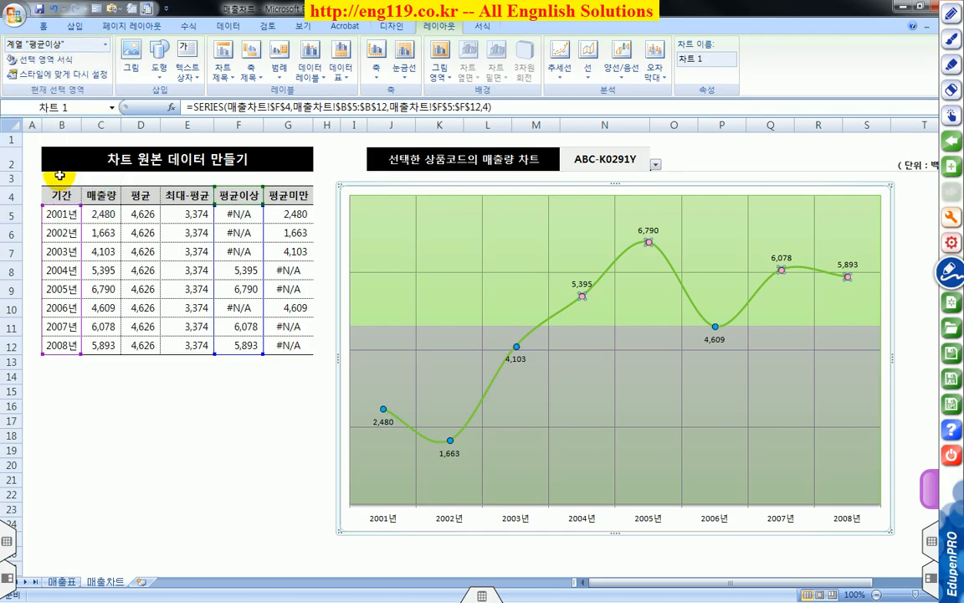
pyautogui.click(46, 26)
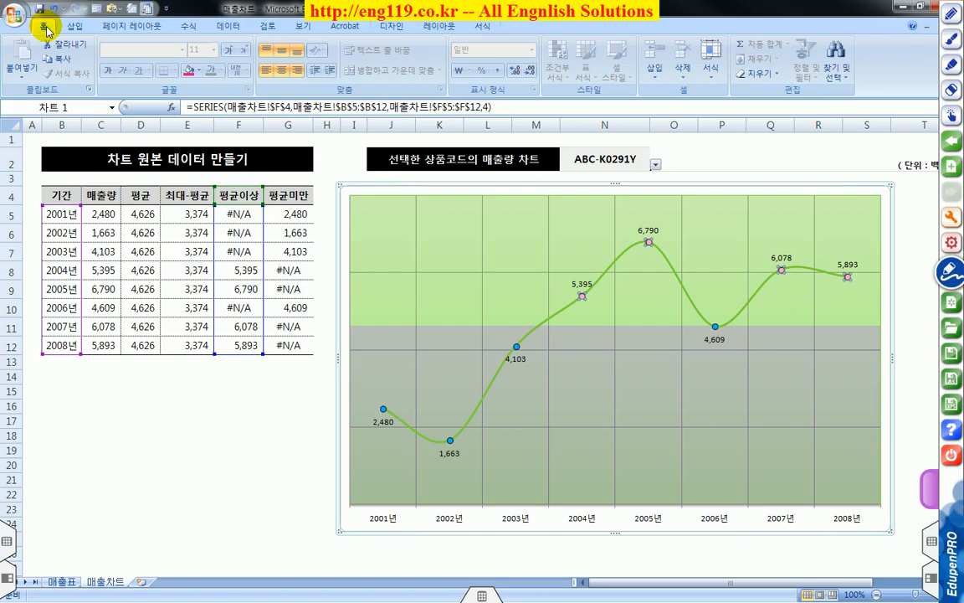
pyautogui.click(189, 74)
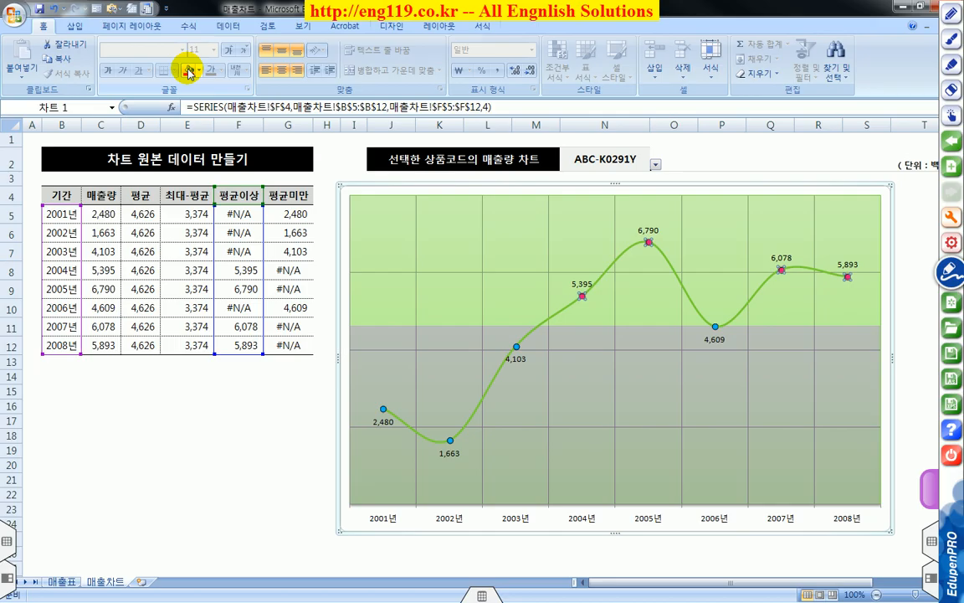
pyautogui.click(60, 11)
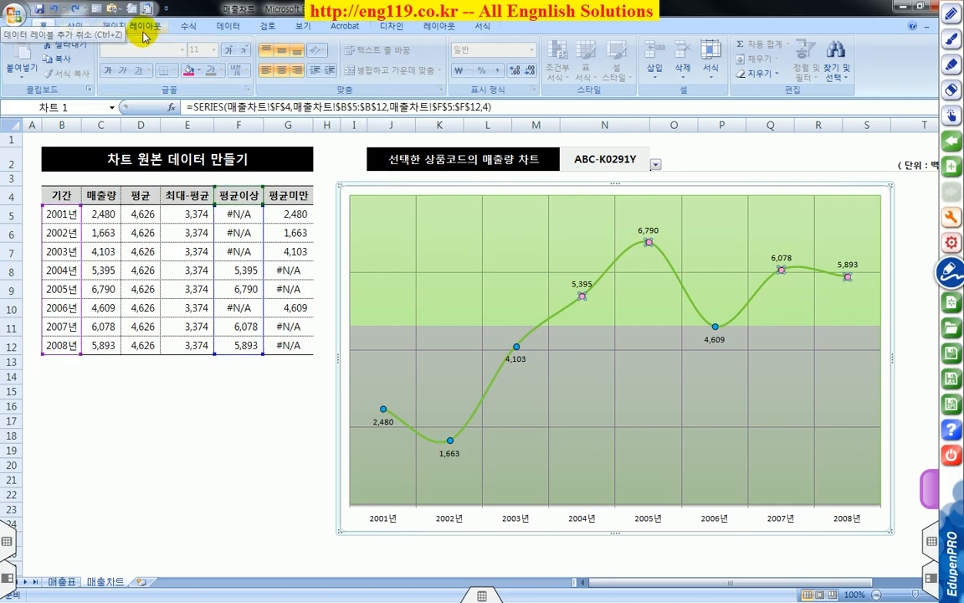
# - Select the 평균이상 series' data labels and make their text red and bold
pyautogui.click(399, 27)
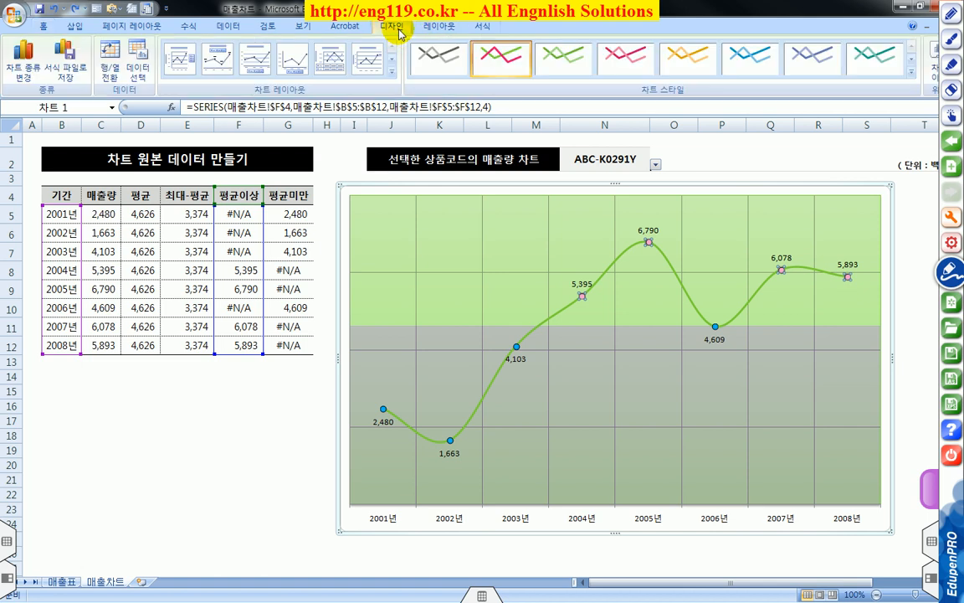
pyautogui.click(426, 28)
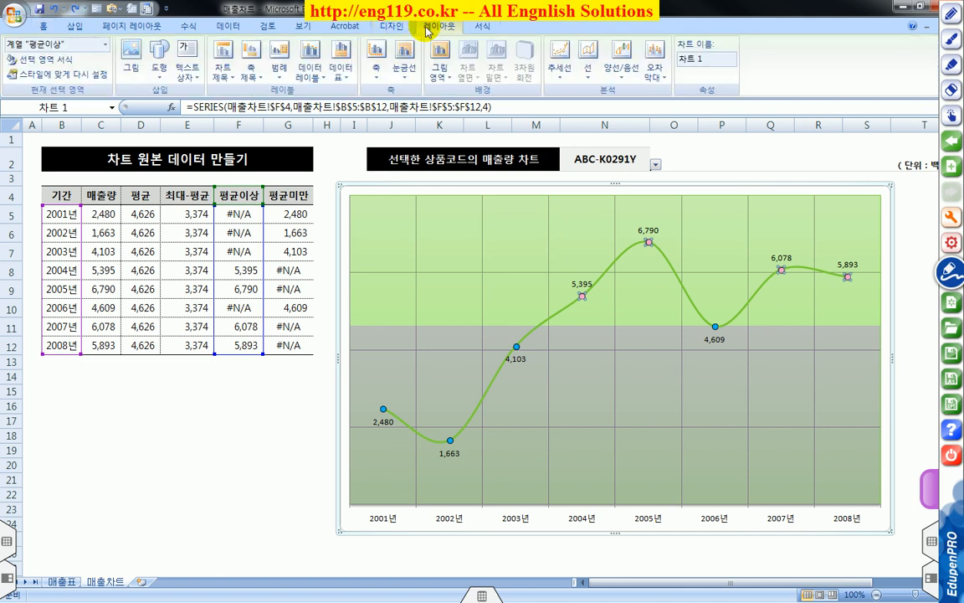
pyautogui.click(105, 44)
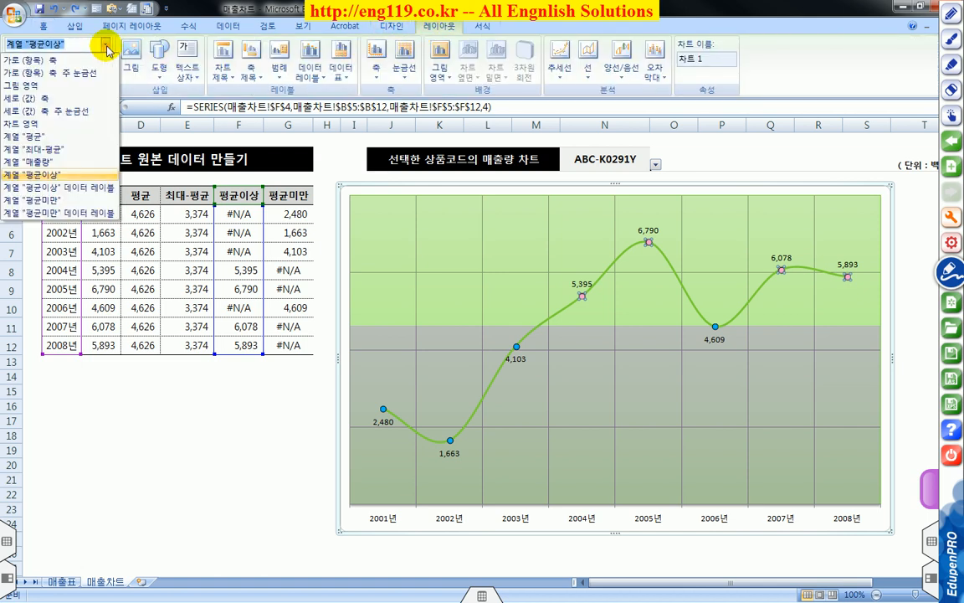
pyautogui.click(87, 190)
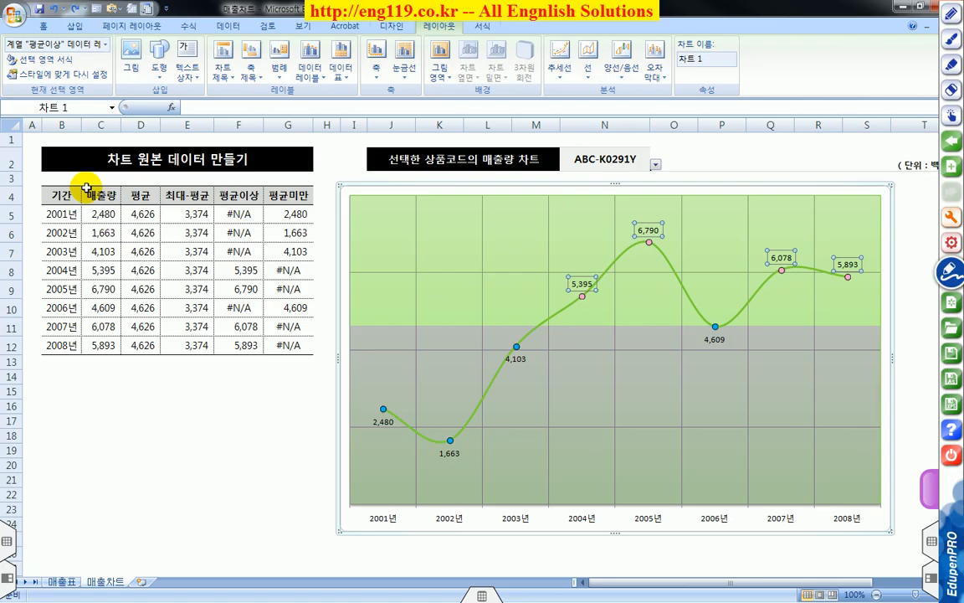
pyautogui.click(42, 25)
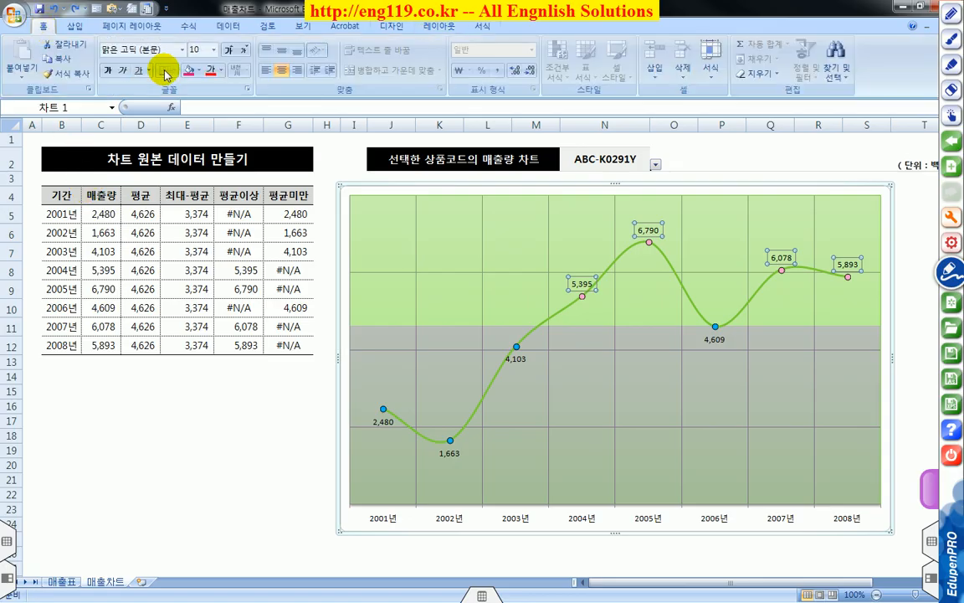
pyautogui.click(211, 72)
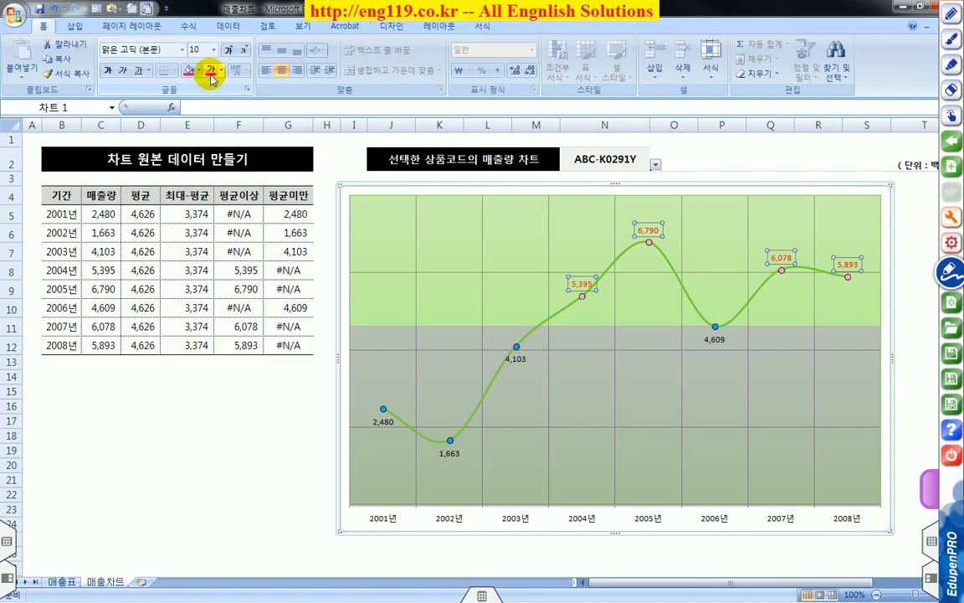
pyautogui.click(109, 74)
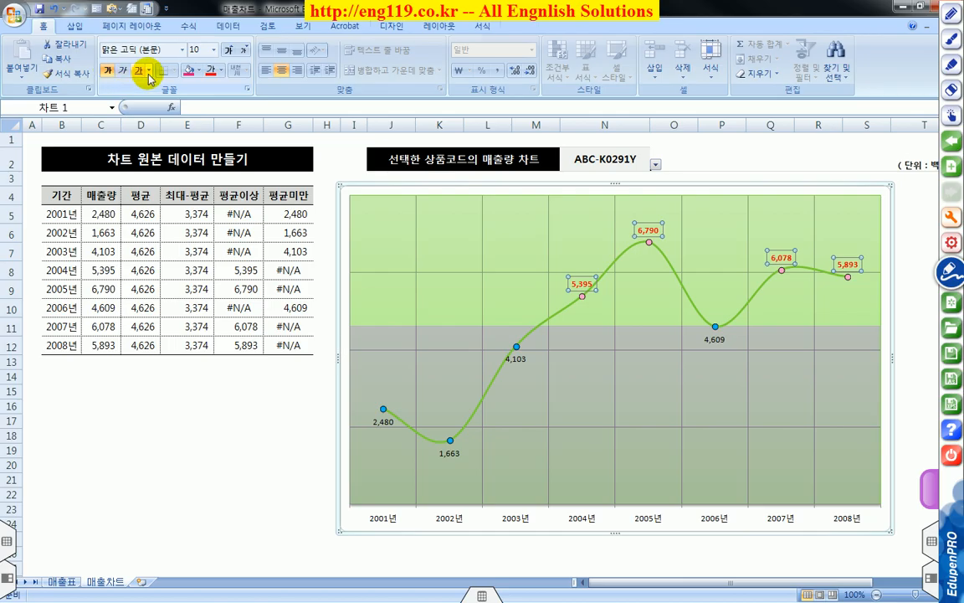
# - Select the 평균미만 series' data labels and make their text bold in the standard dark blue colour
pyautogui.click(433, 29)
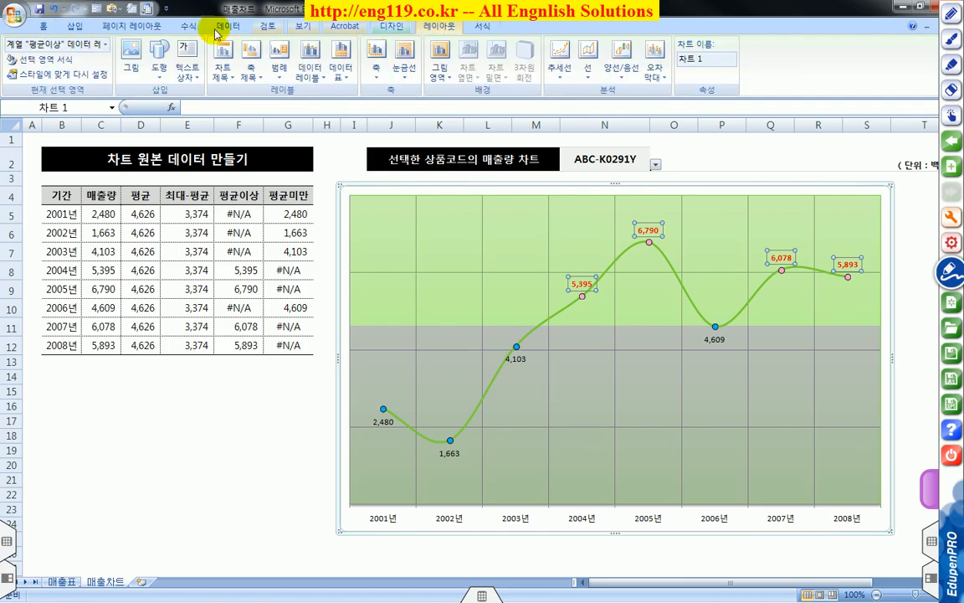
pyautogui.click(107, 47)
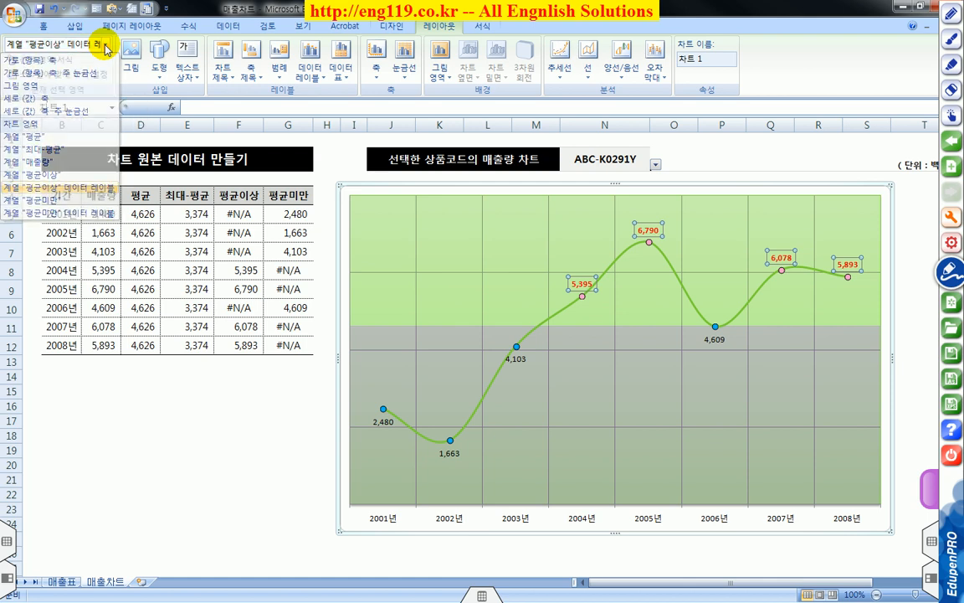
pyautogui.click(96, 44)
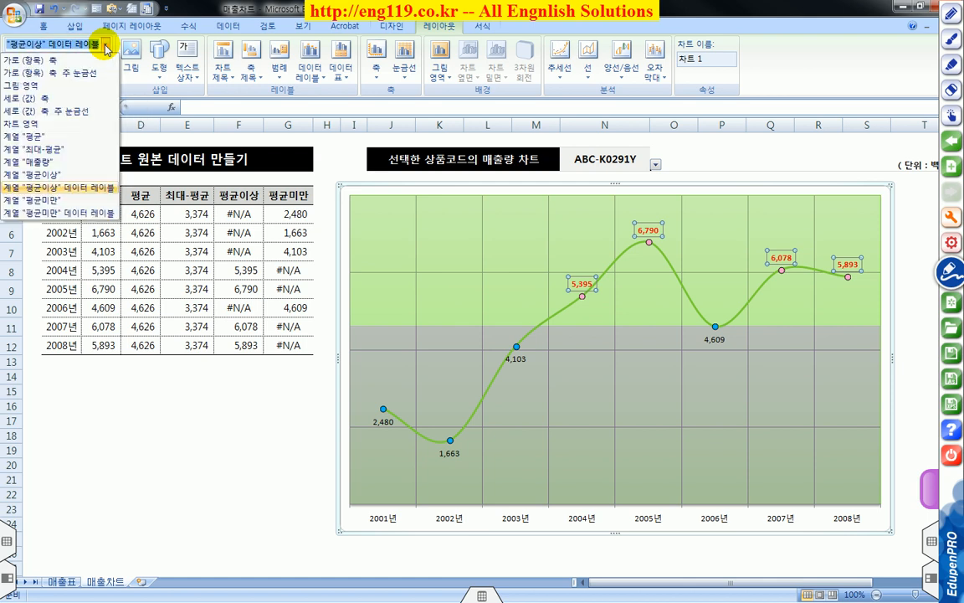
pyautogui.click(74, 214)
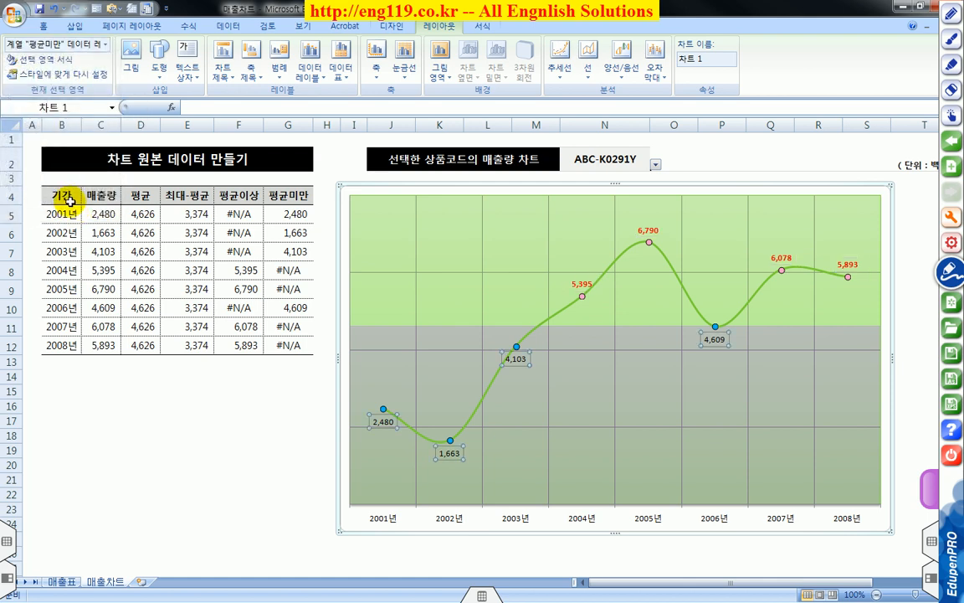
pyautogui.click(46, 27)
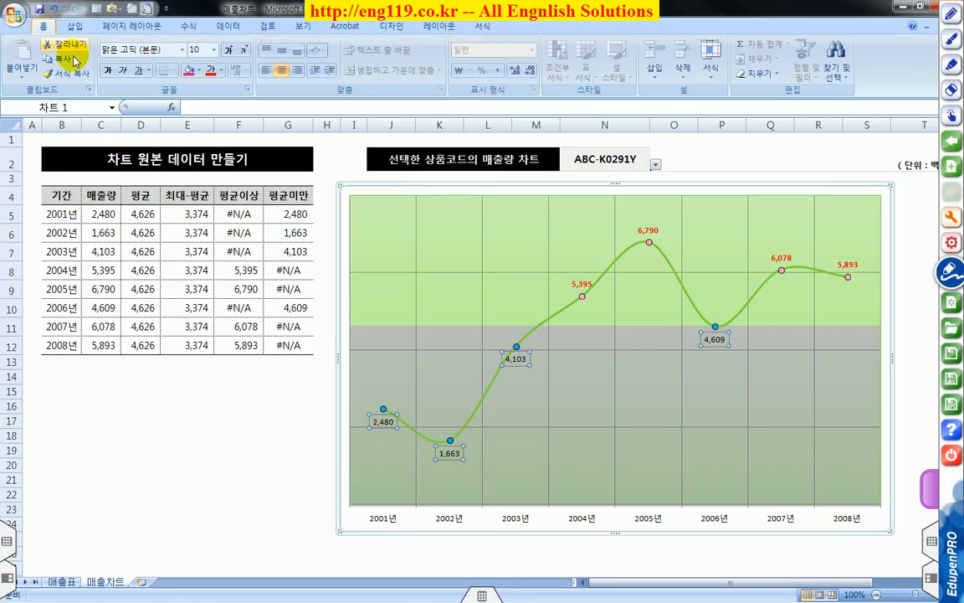
pyautogui.click(222, 73)
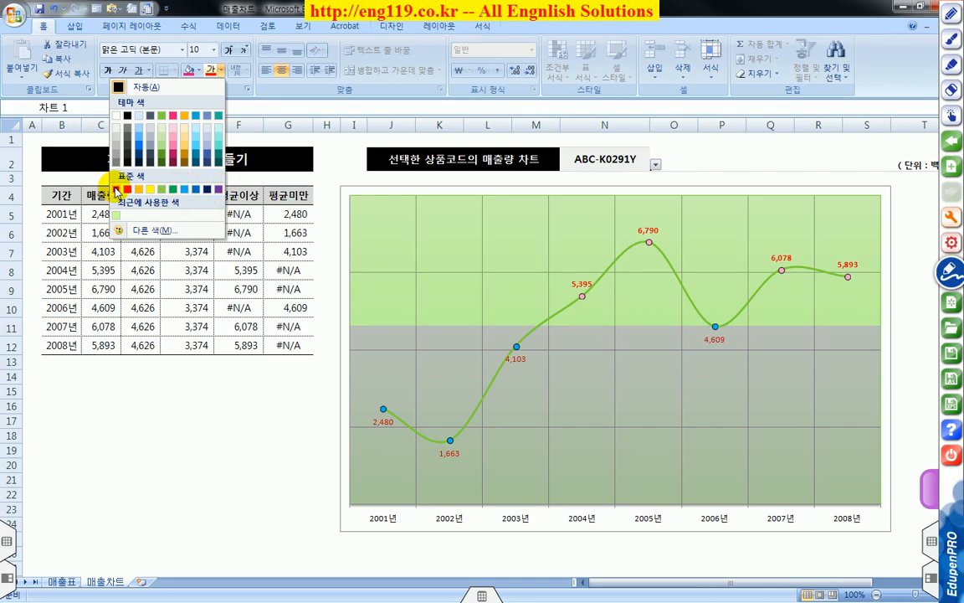
pyautogui.click(207, 191)
pyautogui.click(108, 73)
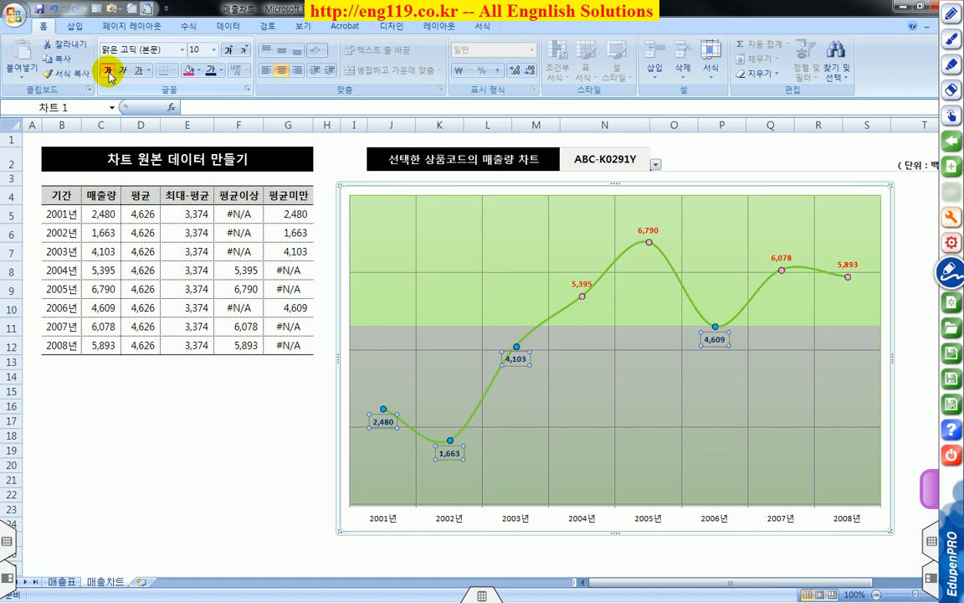
# - Remove the chart area's border by setting its shape outline to 윤곽선 없음, and deselect the chart
pyautogui.moveTo(374, 286)
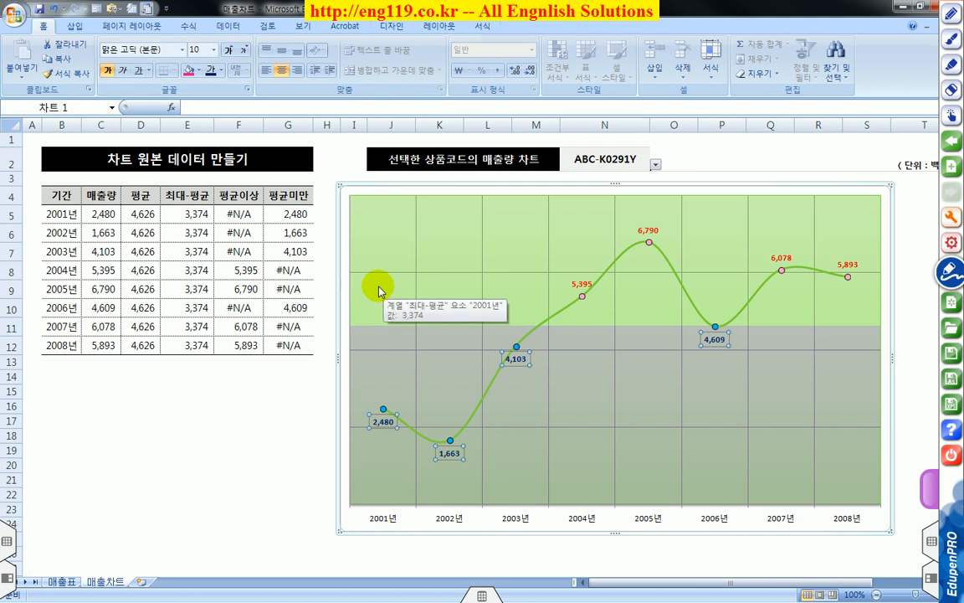
pyautogui.click(438, 30)
pyautogui.click(108, 45)
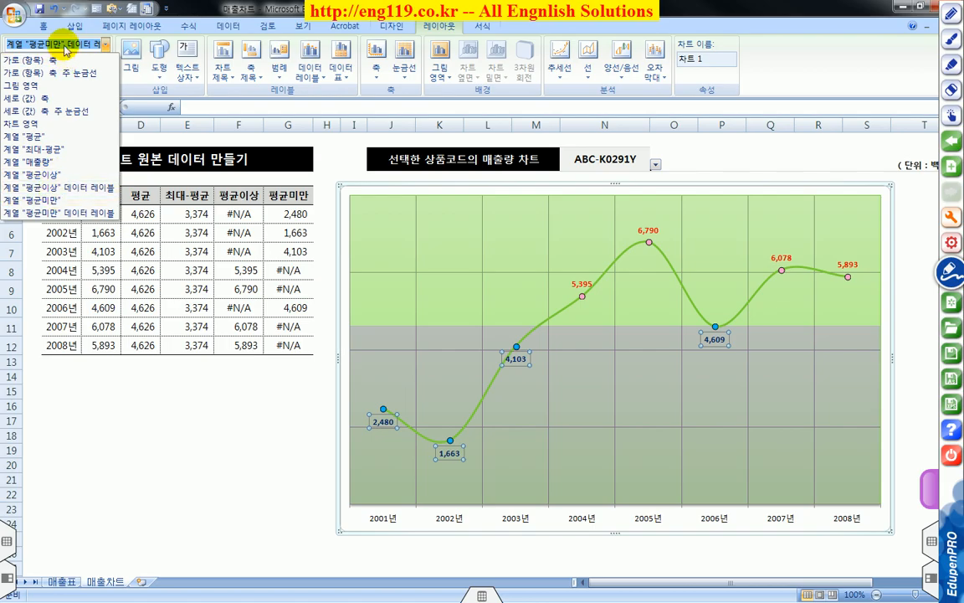
pyautogui.click(346, 193)
pyautogui.click(346, 201)
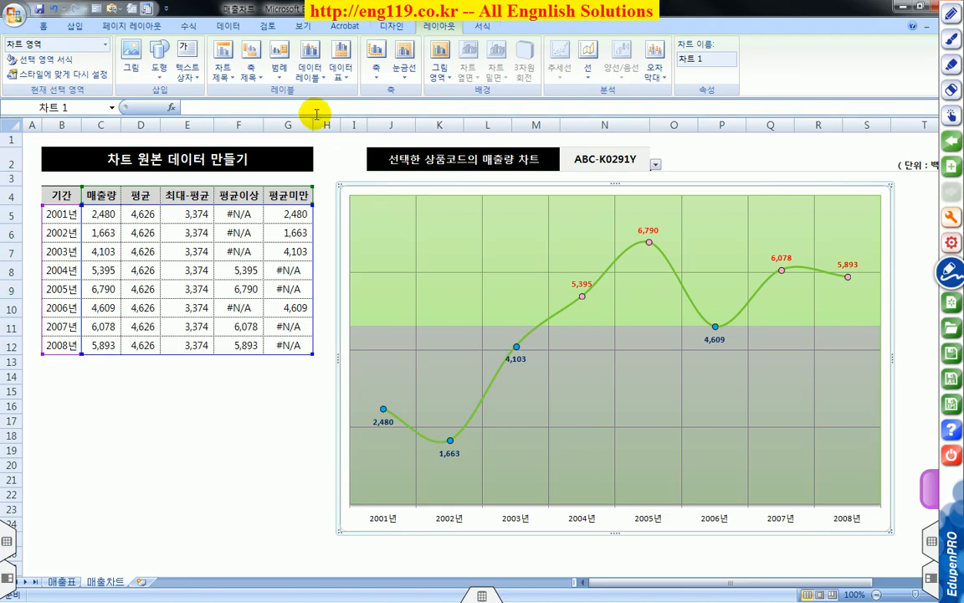
pyautogui.click(483, 29)
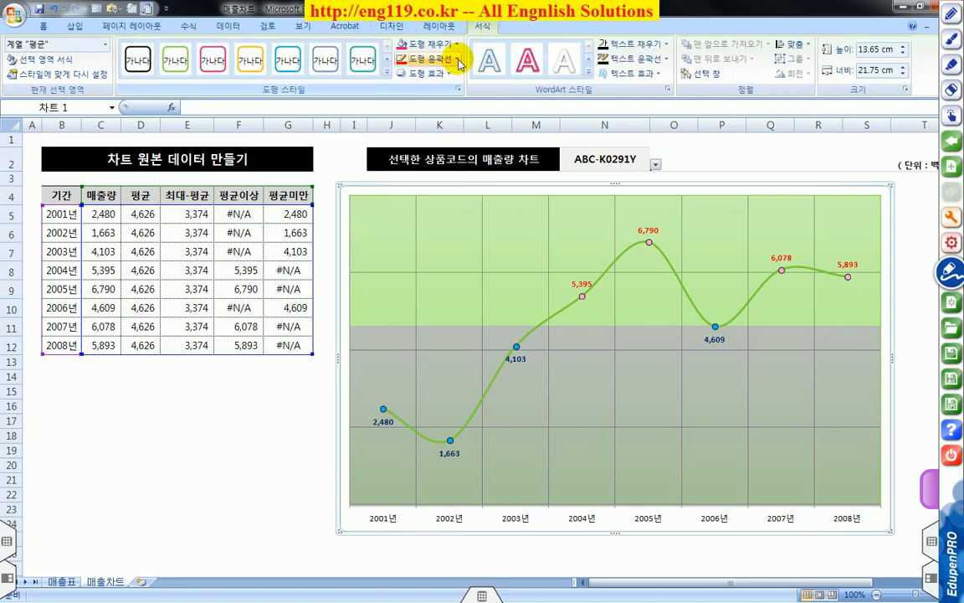
pyautogui.click(458, 60)
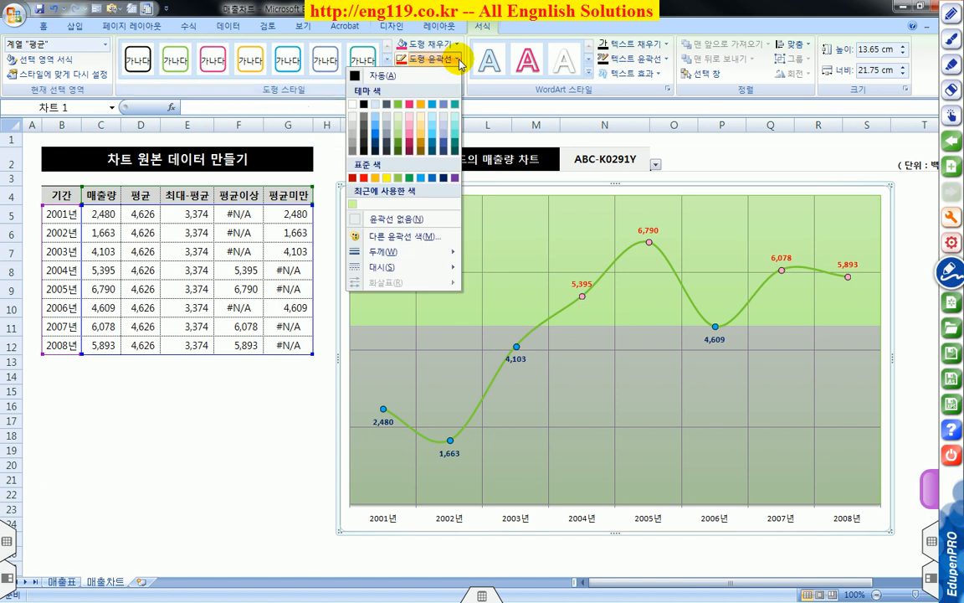
pyautogui.click(410, 219)
pyautogui.click(324, 213)
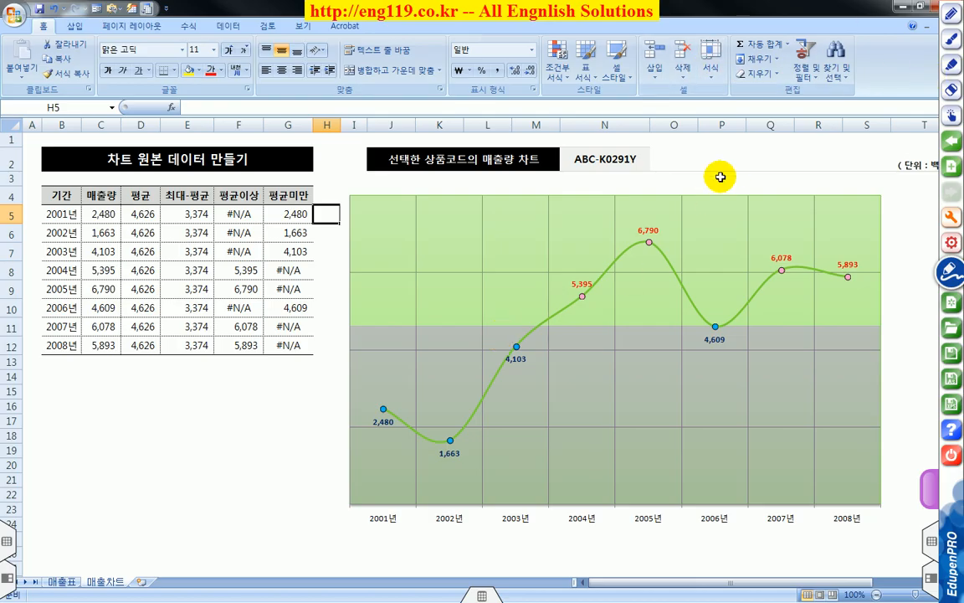
# - Switch the product code in N2 to ABC-K0716V, ABC-K0284I, ABC-K0627I and finally ABC-K0765Y to test the chart
pyautogui.click(646, 162)
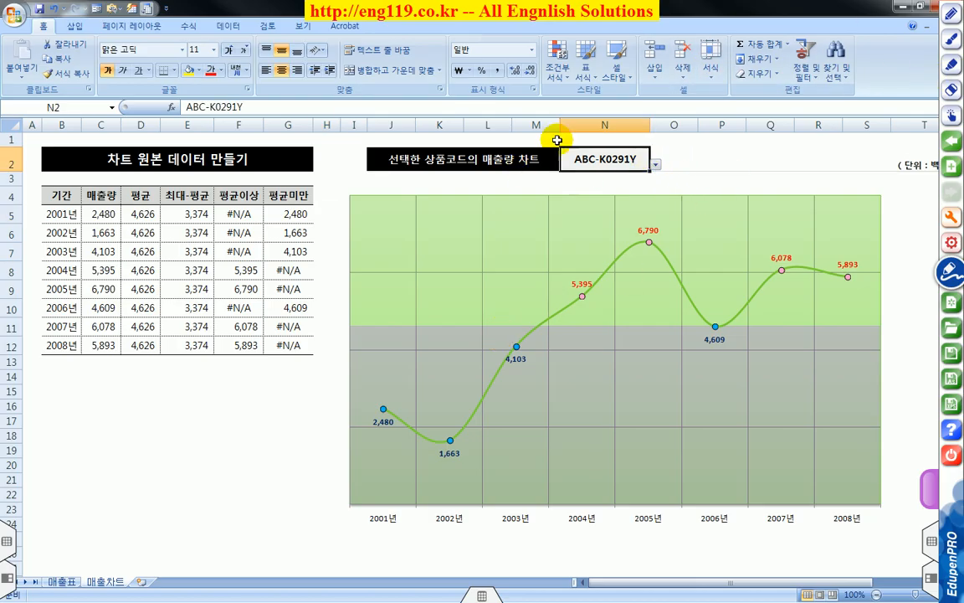
pyautogui.click(656, 164)
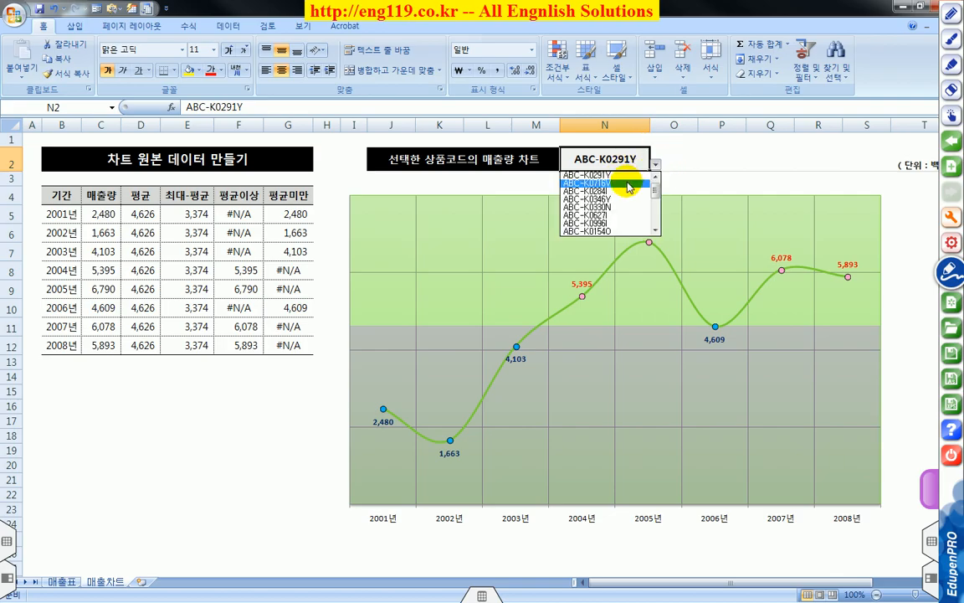
pyautogui.click(628, 185)
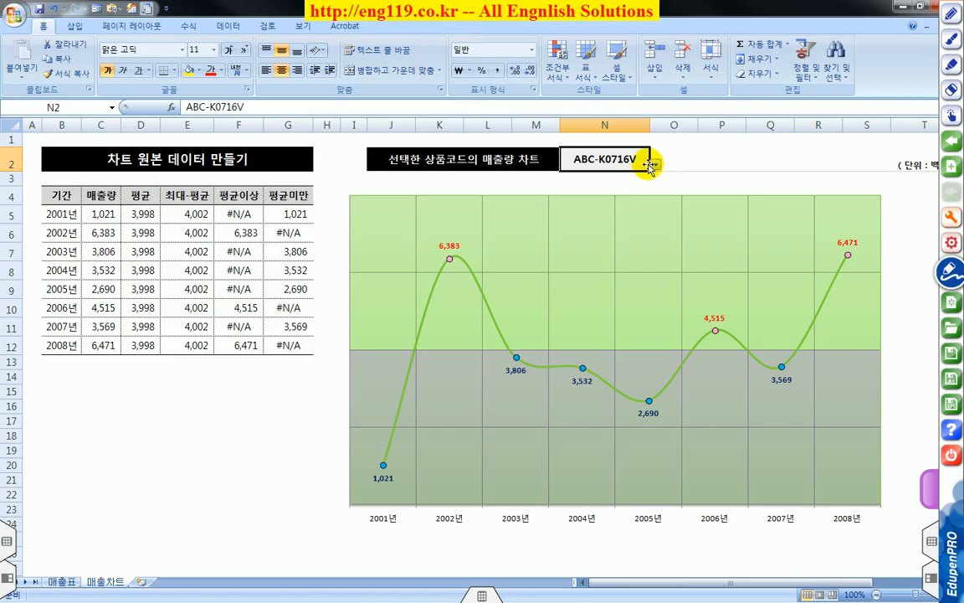
pyautogui.click(656, 165)
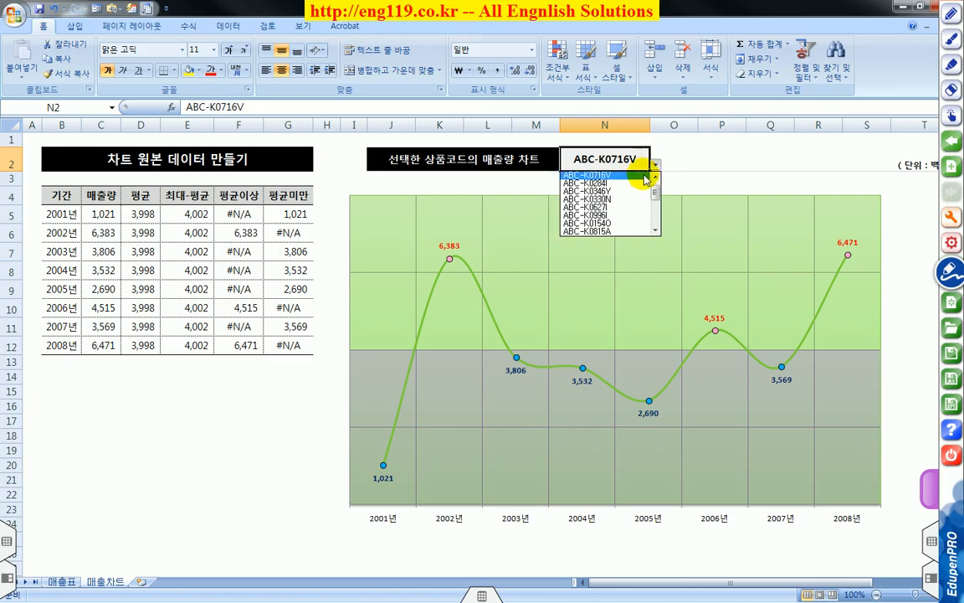
pyautogui.click(621, 182)
pyautogui.click(655, 167)
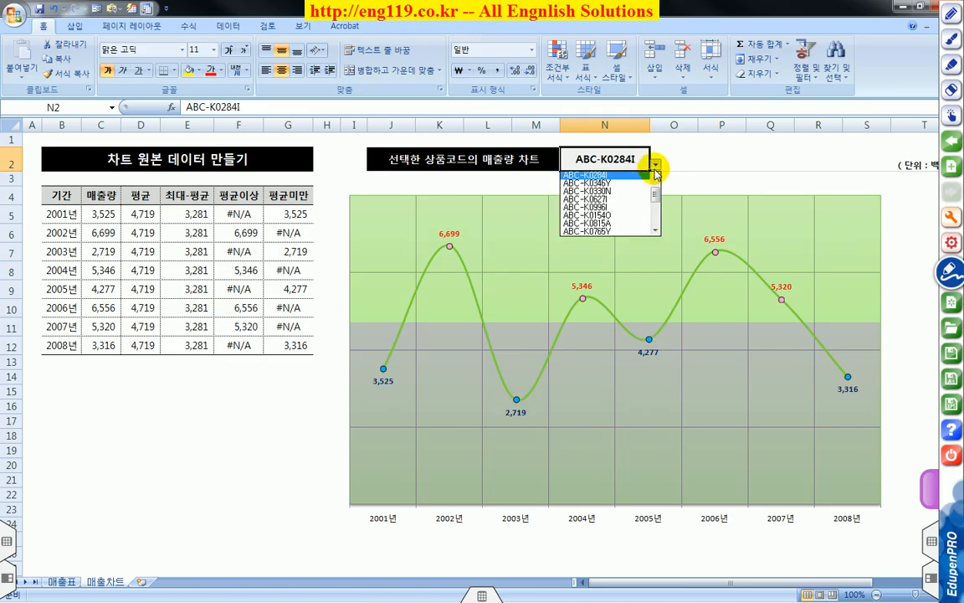
pyautogui.click(619, 199)
pyautogui.click(657, 165)
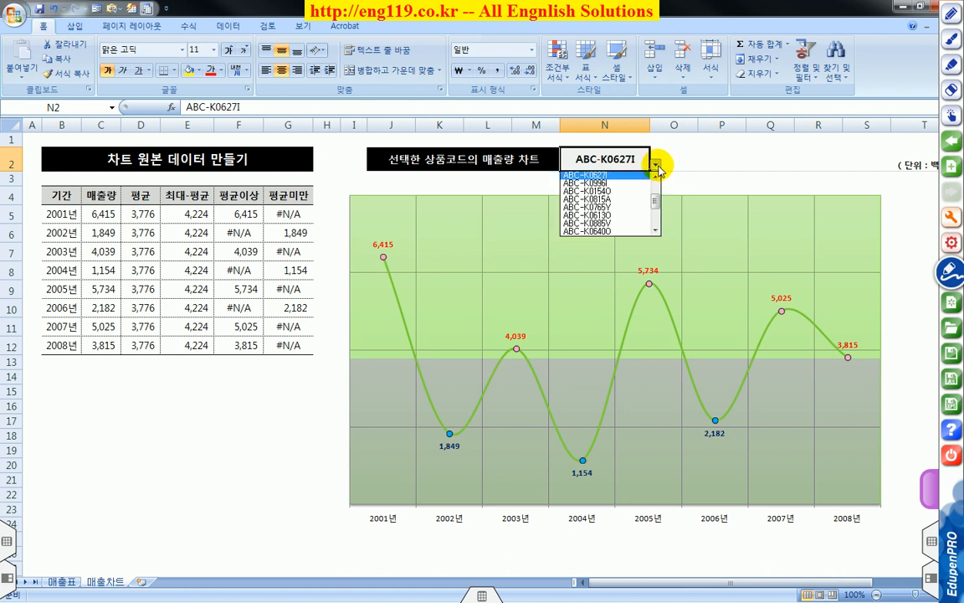
pyautogui.click(635, 207)
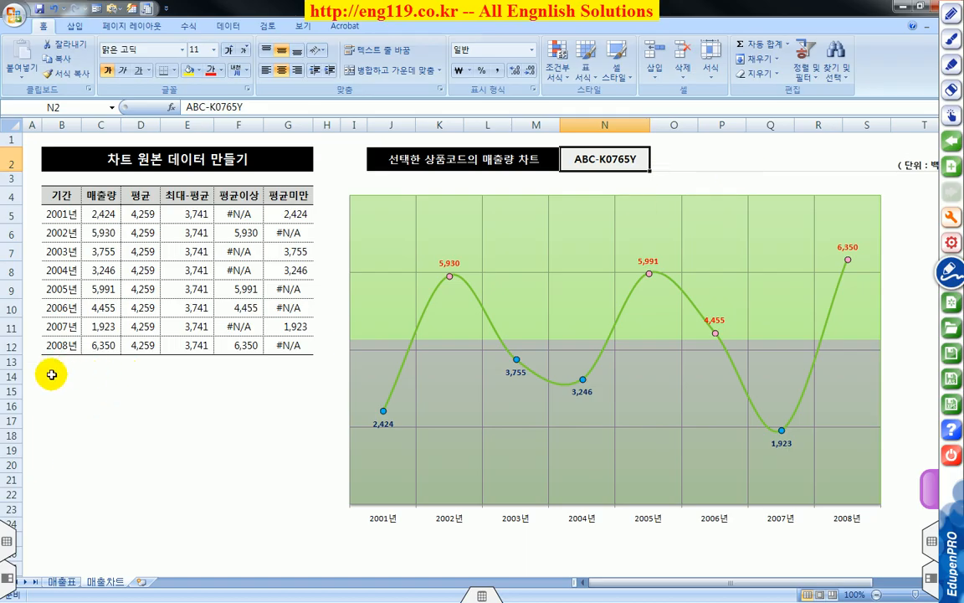
# - Select cells B14:G14 below the source data table
pyautogui.moveTo(51, 374); pyautogui.dragTo(291, 380)
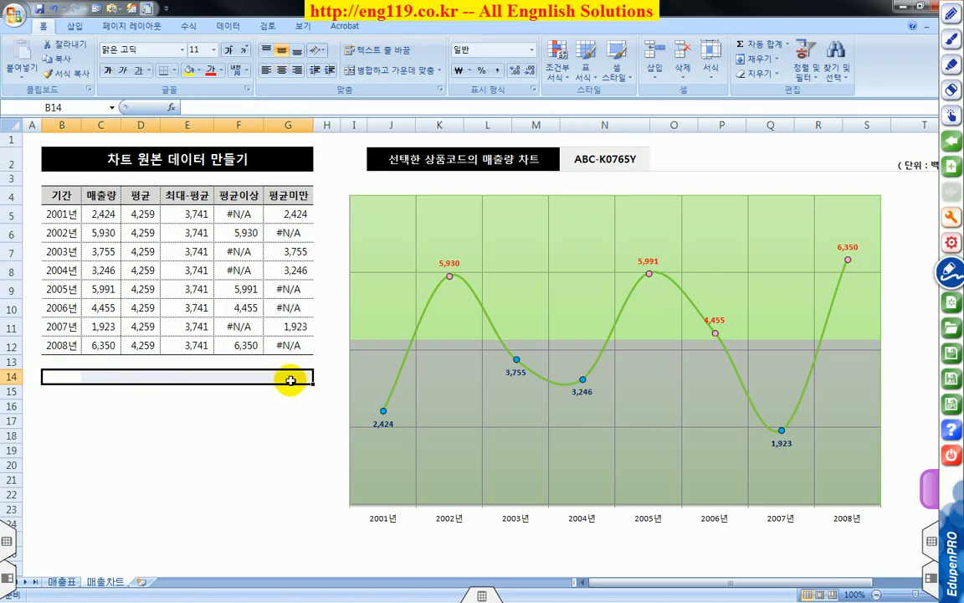
pyautogui.click(450, 274)
pyautogui.click(449, 275)
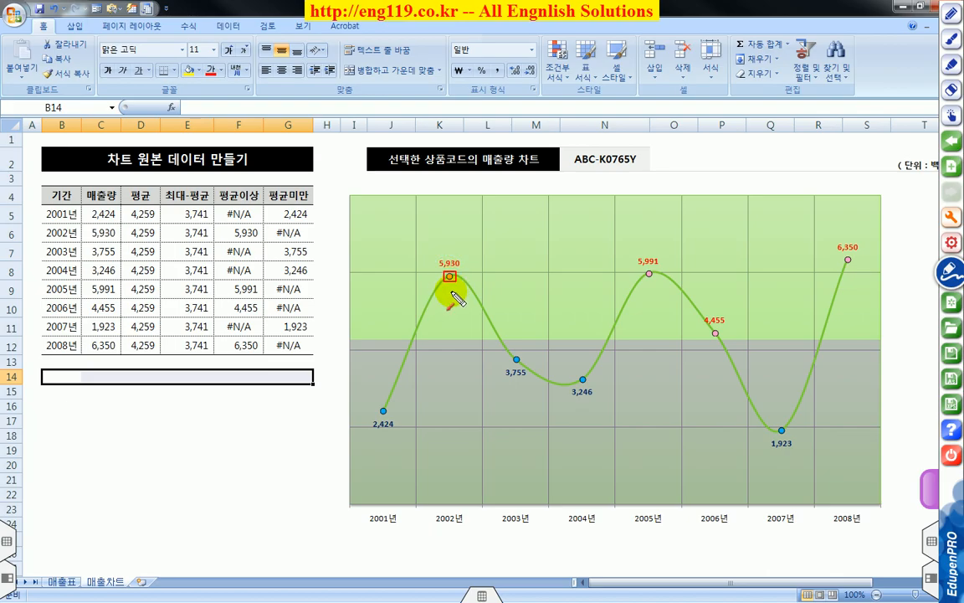
pyautogui.moveTo(452, 291); pyautogui.dragTo(451, 279)
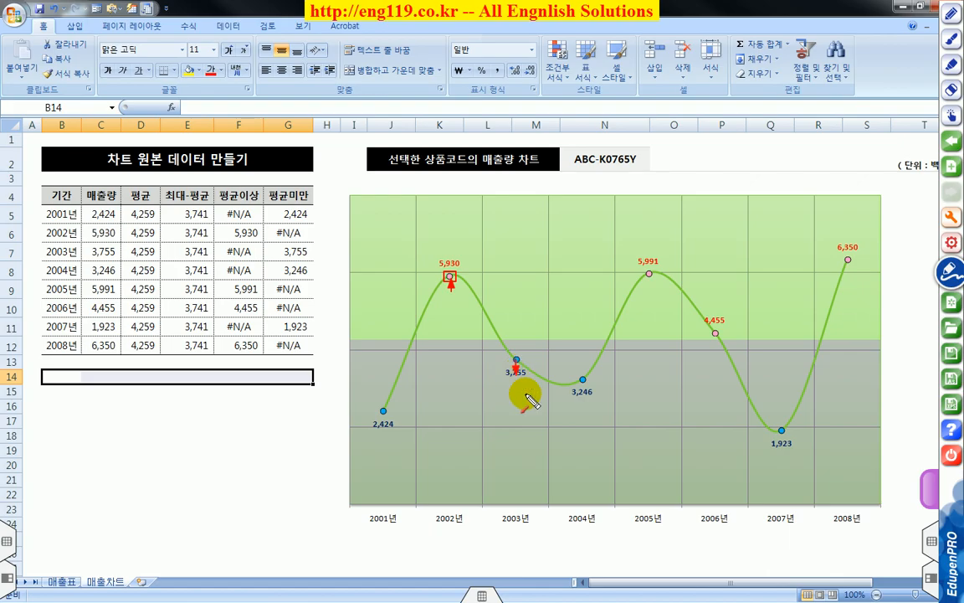
pyautogui.press('Escape')
pyautogui.click(237, 377)
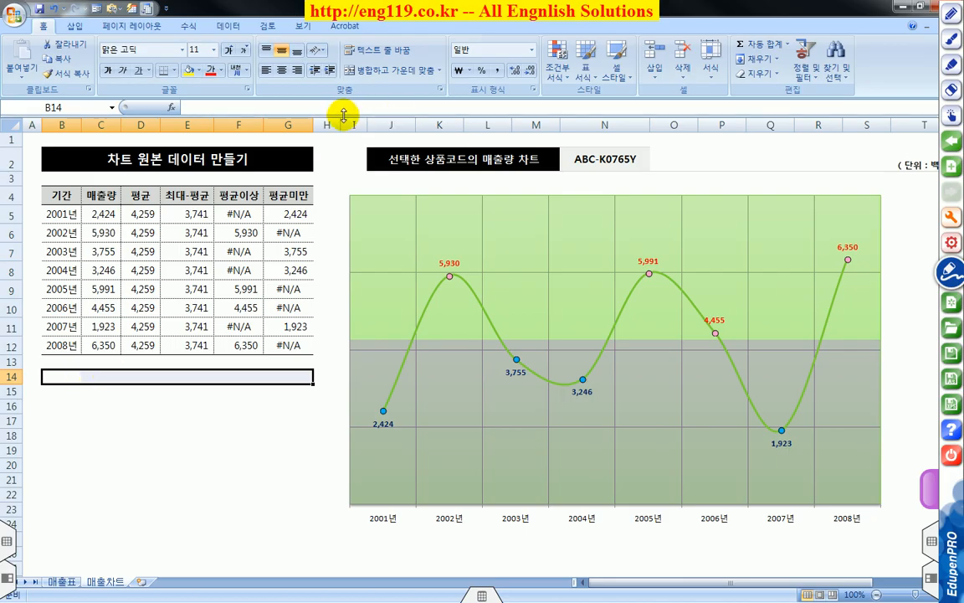
pyautogui.moveTo(143, 378); pyautogui.dragTo(227, 108)
pyautogui.rightClick(206, 105)
# - Start a formula in B14 with the text "평균 매출량 : " followed by the & operator
pyautogui.click(211, 107)
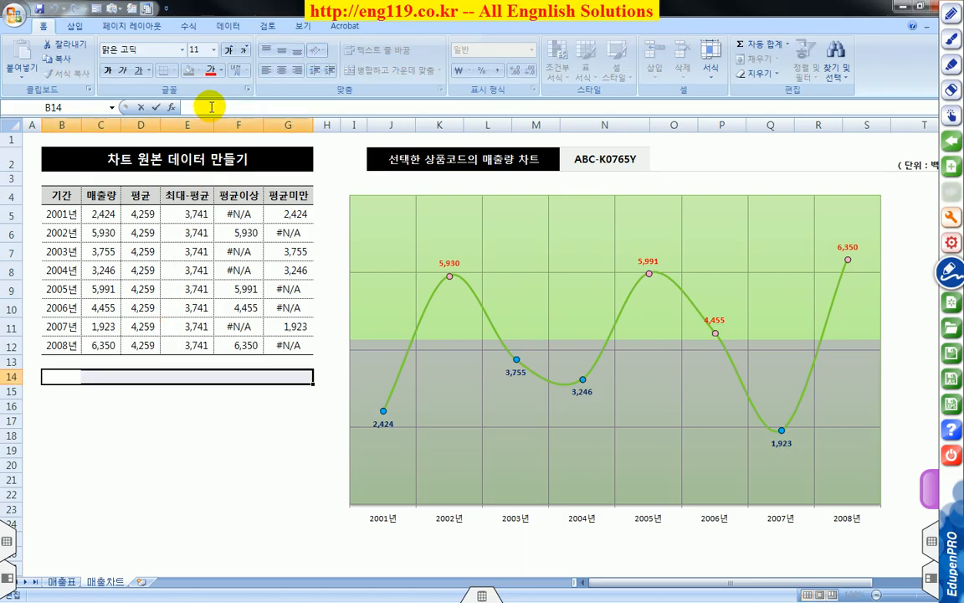
pyautogui.write('=')
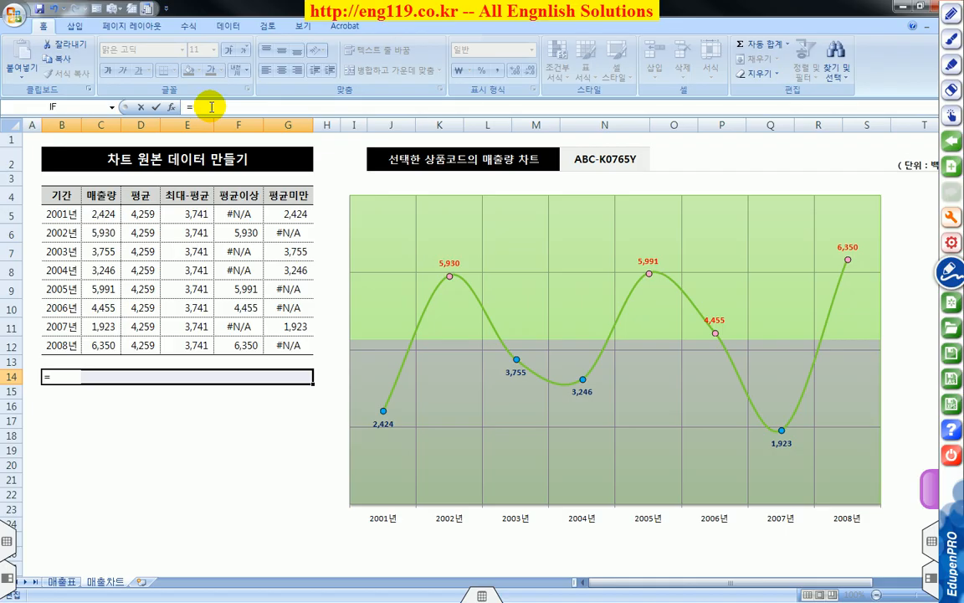
pyautogui.write('"')
pyautogui.write('평균')
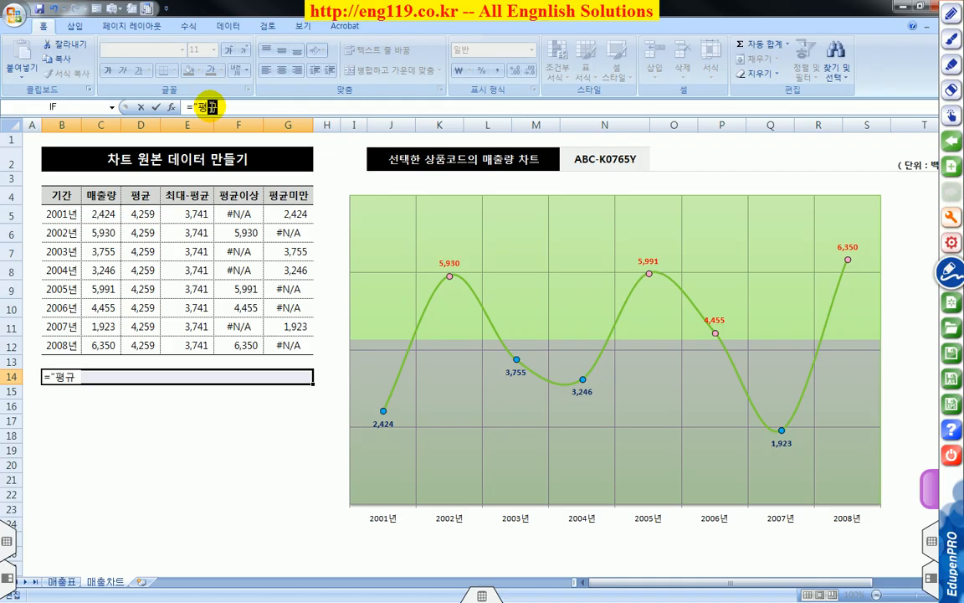
pyautogui.write(' 매출')
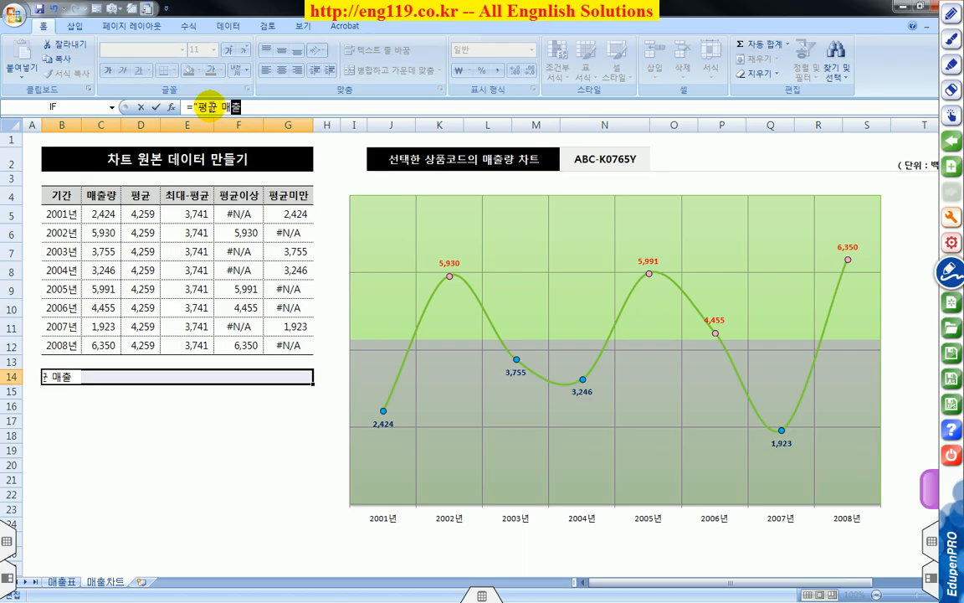
pyautogui.write('량 : " &')
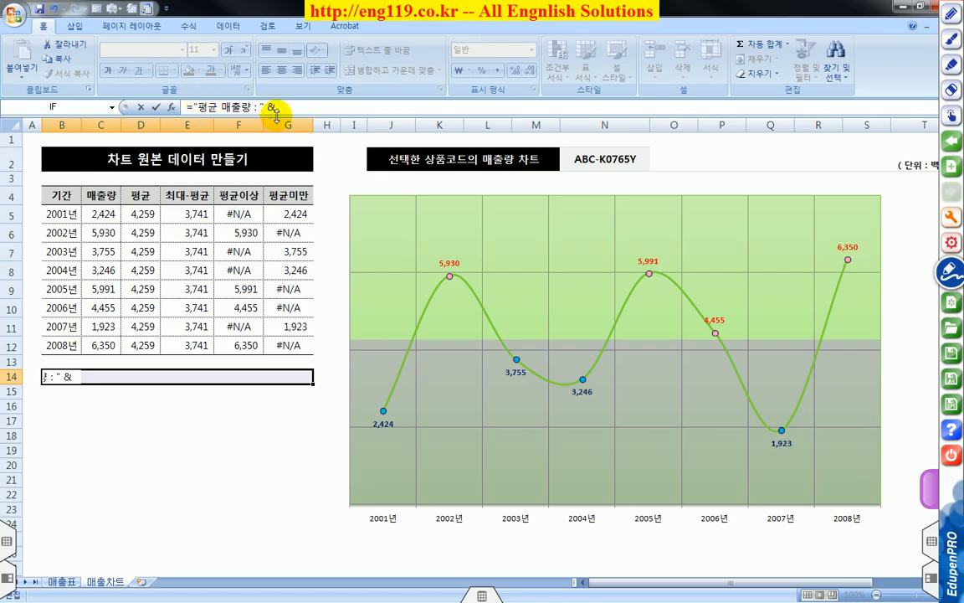
# - Find the TEXT function in the full function list and insert it after the & in the B14 formula
pyautogui.click(172, 107)
pyautogui.click(462, 327)
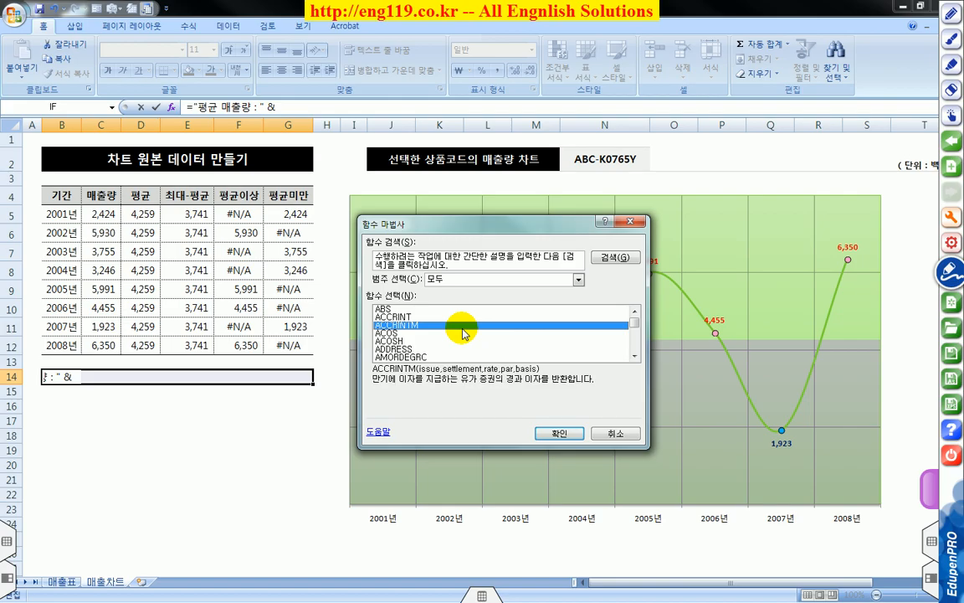
pyautogui.press('t')
pyautogui.scroll(-1, 463, 334)
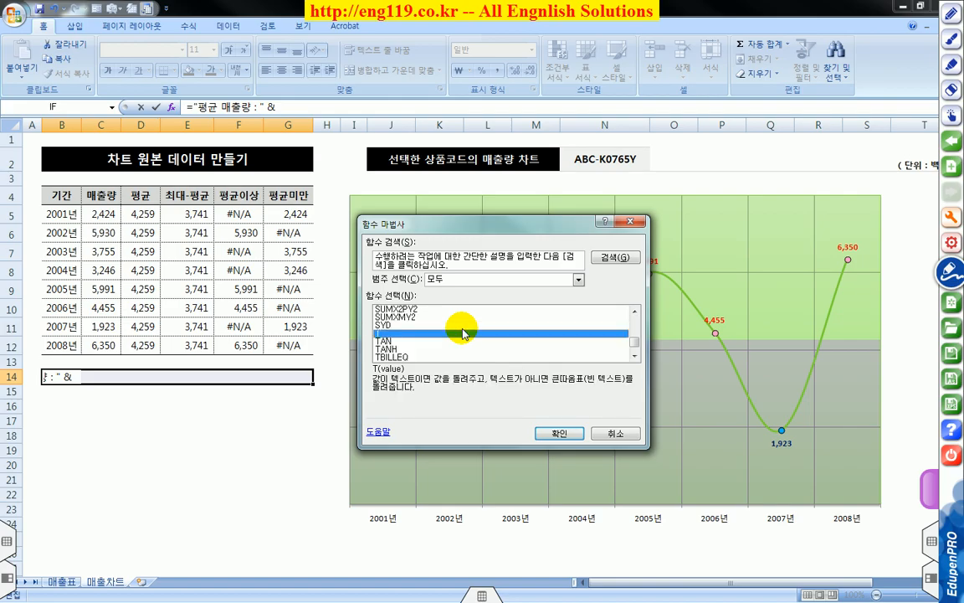
pyautogui.scroll(-2, 463, 334)
pyautogui.click(386, 350)
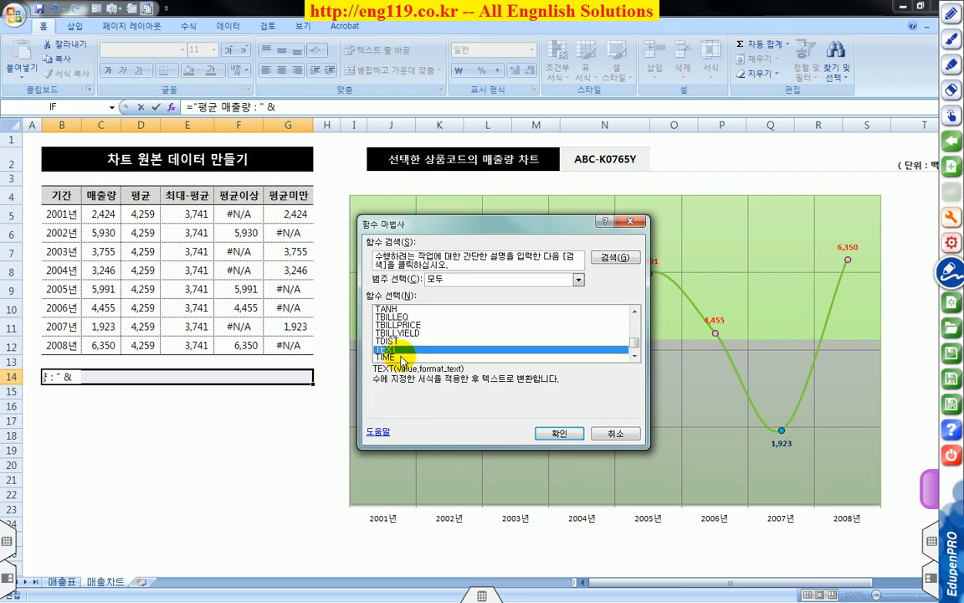
pyautogui.click(559, 437)
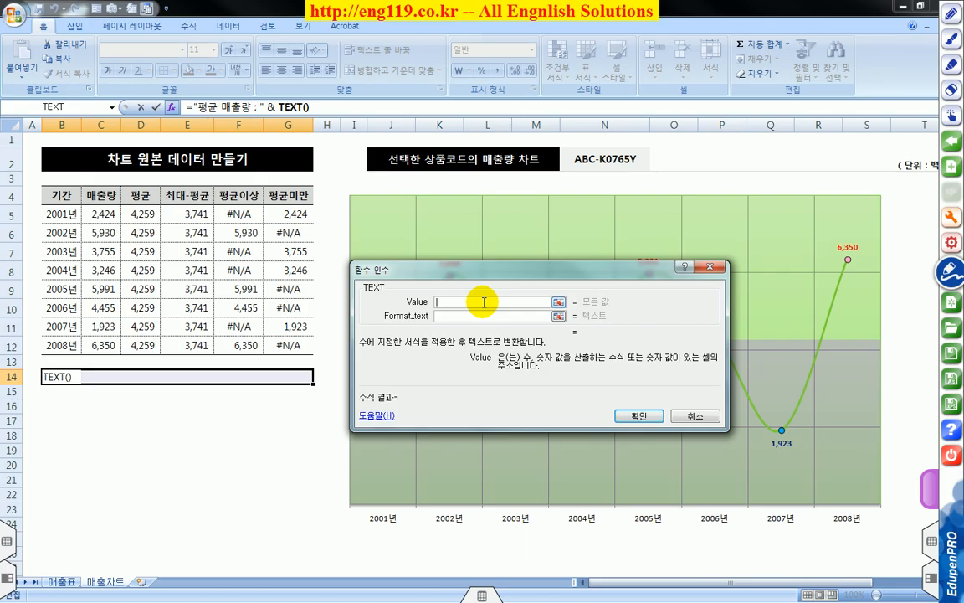
# - Set the TEXT function's Value to D5 and its Format_text to "#,##0"
pyautogui.click(147, 215)
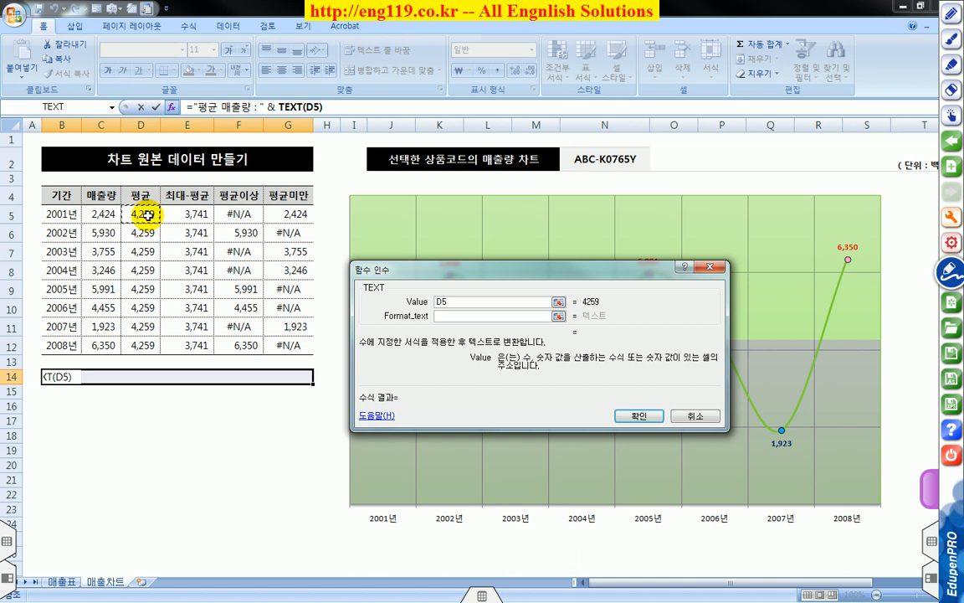
pyautogui.click(461, 318)
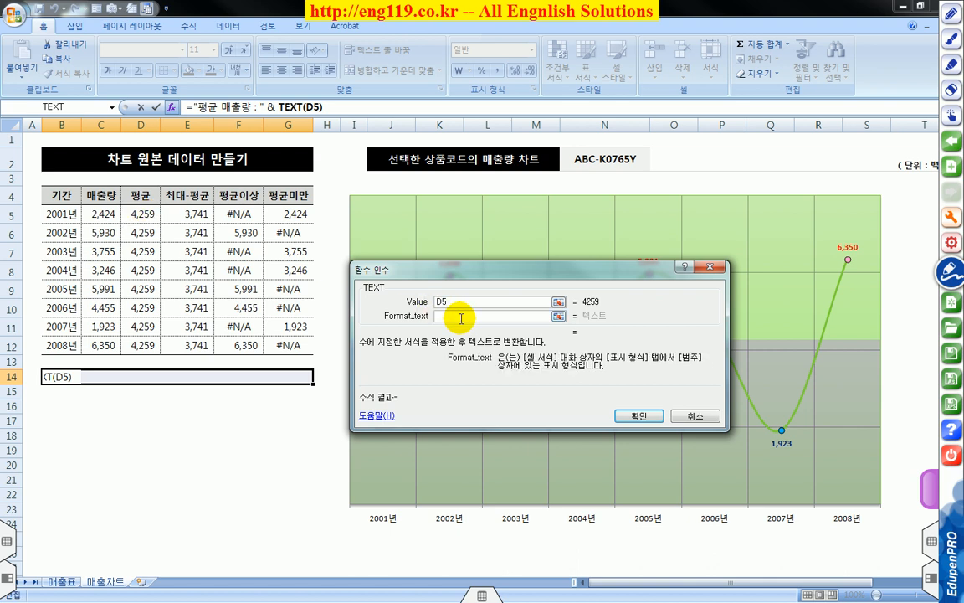
pyautogui.write('"#,##0"')
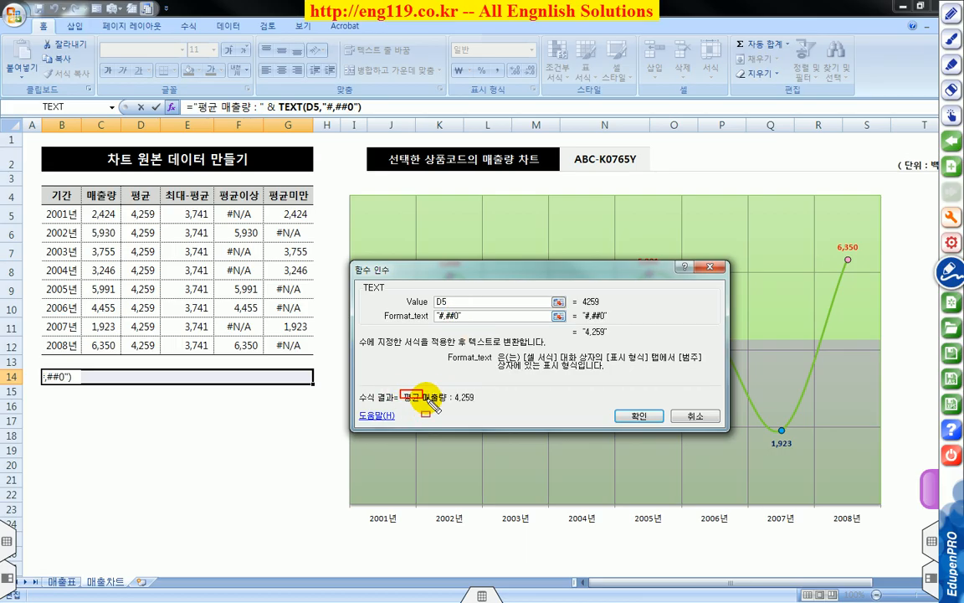
pyautogui.moveTo(400, 391); pyautogui.dragTo(475, 407)
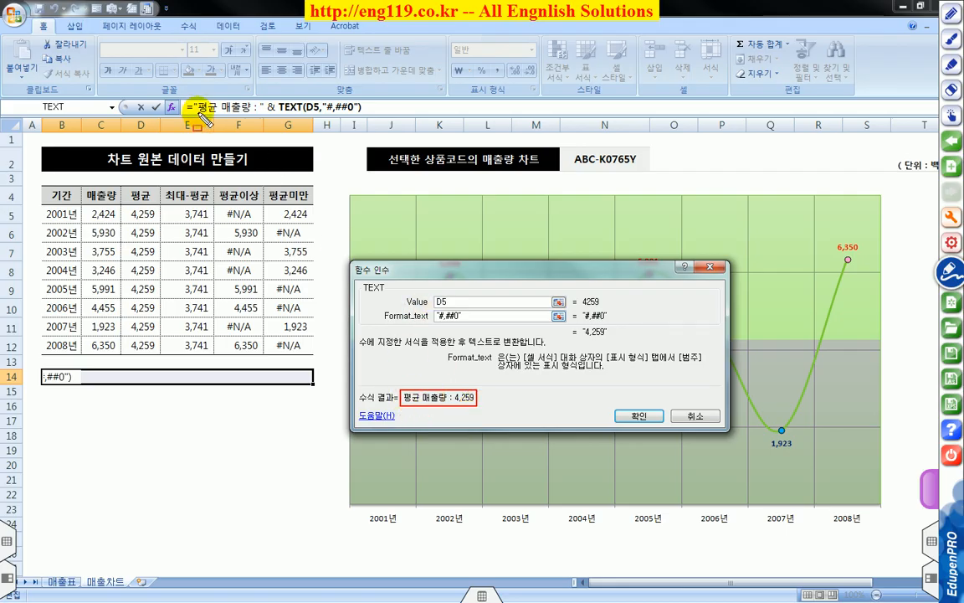
pyautogui.moveTo(199, 114)
pyautogui.mouseDown()
pyautogui.moveTo(261, 114)
pyautogui.moveTo(128, 213)
pyautogui.moveTo(51, 343)
pyautogui.moveTo(453, 399)
pyautogui.mouseUp()
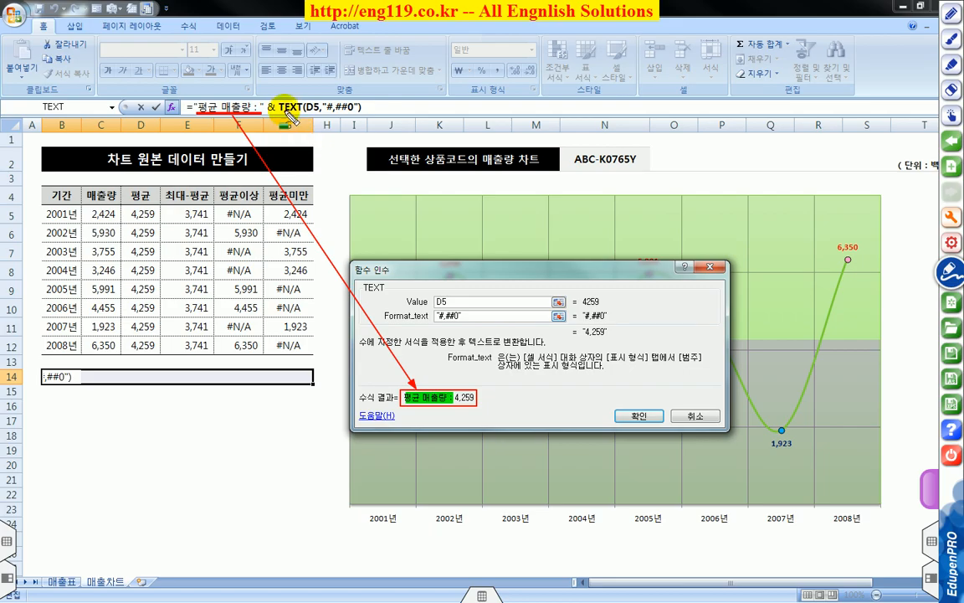
pyautogui.moveTo(281, 122); pyautogui.dragTo(360, 115)
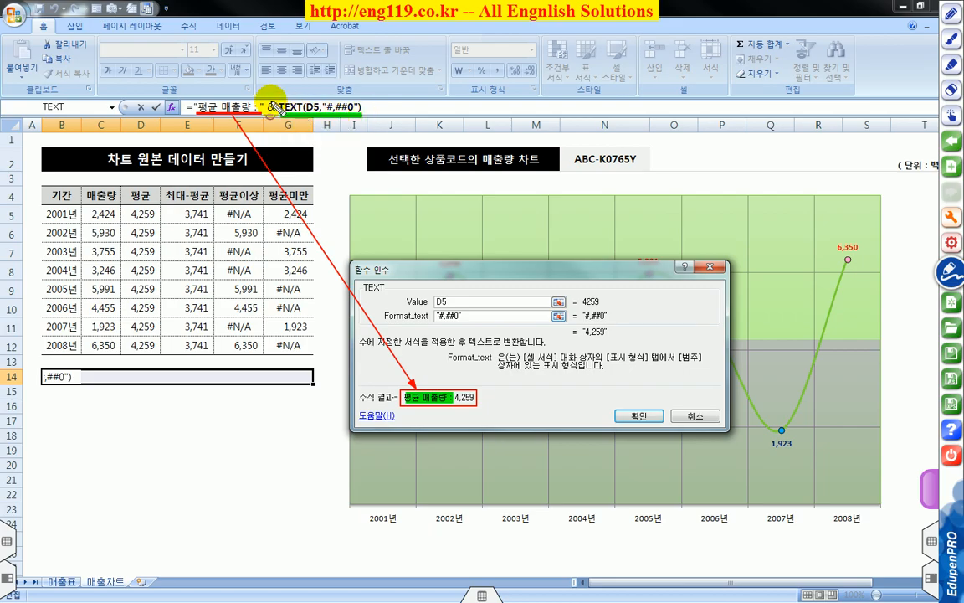
pyautogui.moveTo(265, 109)
pyautogui.mouseDown()
pyautogui.moveTo(276, 102)
pyautogui.moveTo(266, 112)
pyautogui.mouseUp()
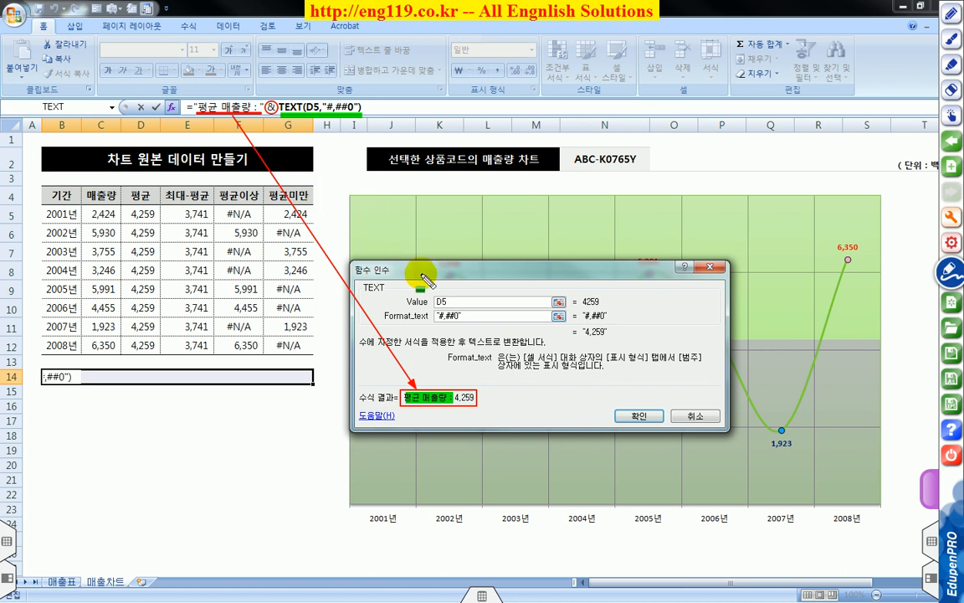
pyautogui.moveTo(437, 297); pyautogui.dragTo(463, 318)
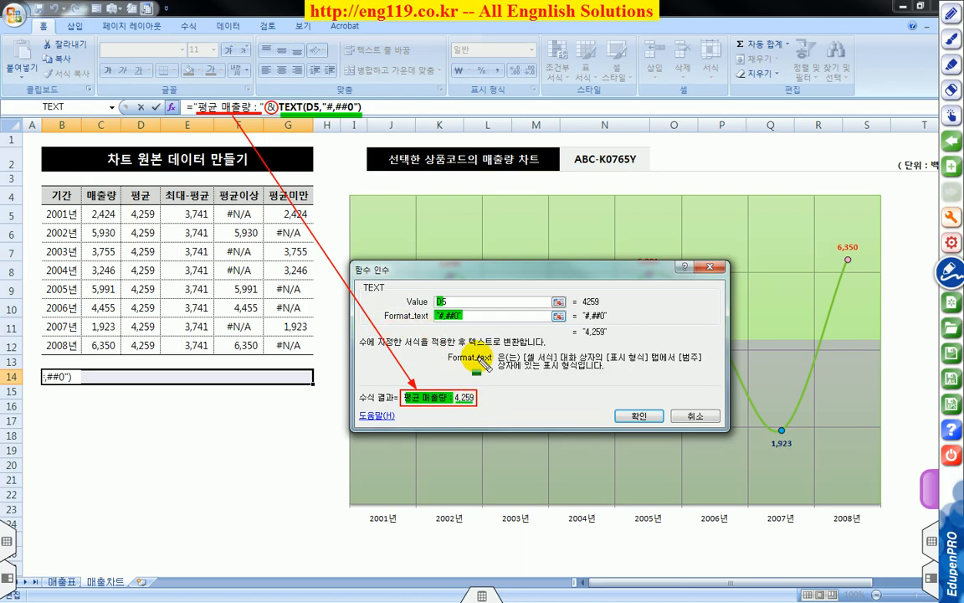
pyautogui.press('Escape')
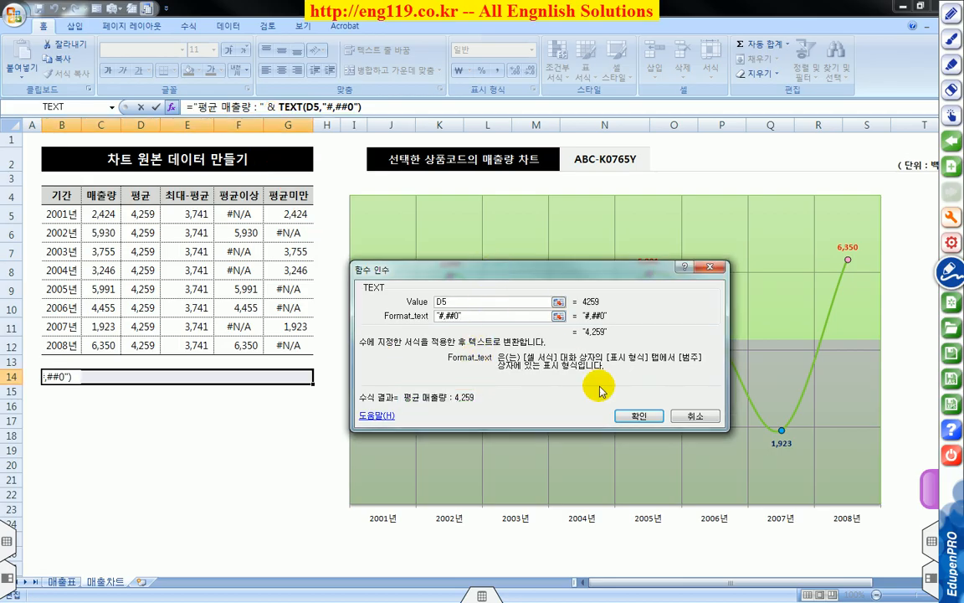
# - Confirm the TEXT function arguments to complete the average sales formula in B14
pyautogui.click(637, 417)
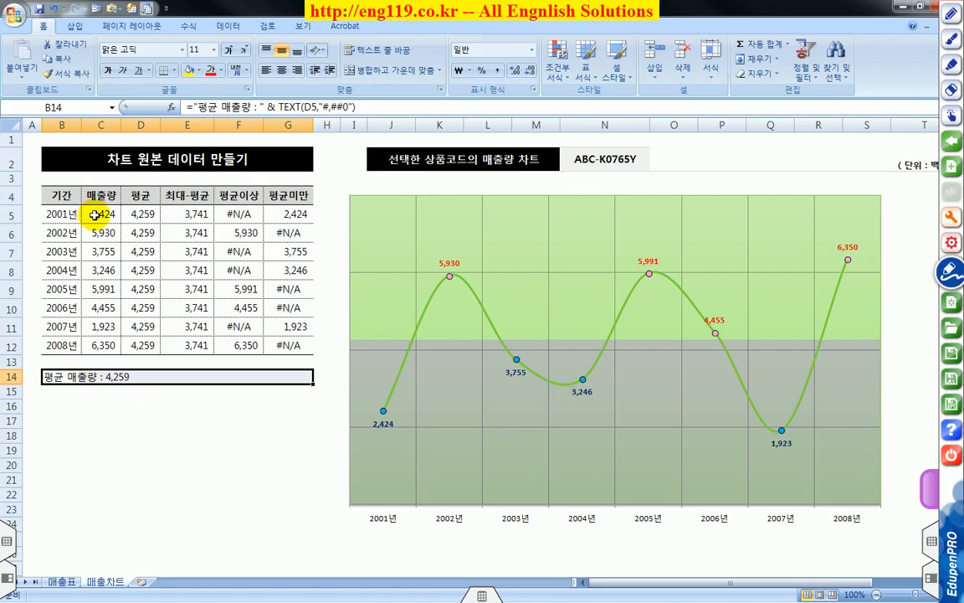
# - Draw a rectangle about 4.2 cm wide and 0.95 cm high in the chart's upper-right corner
pyautogui.click(74, 27)
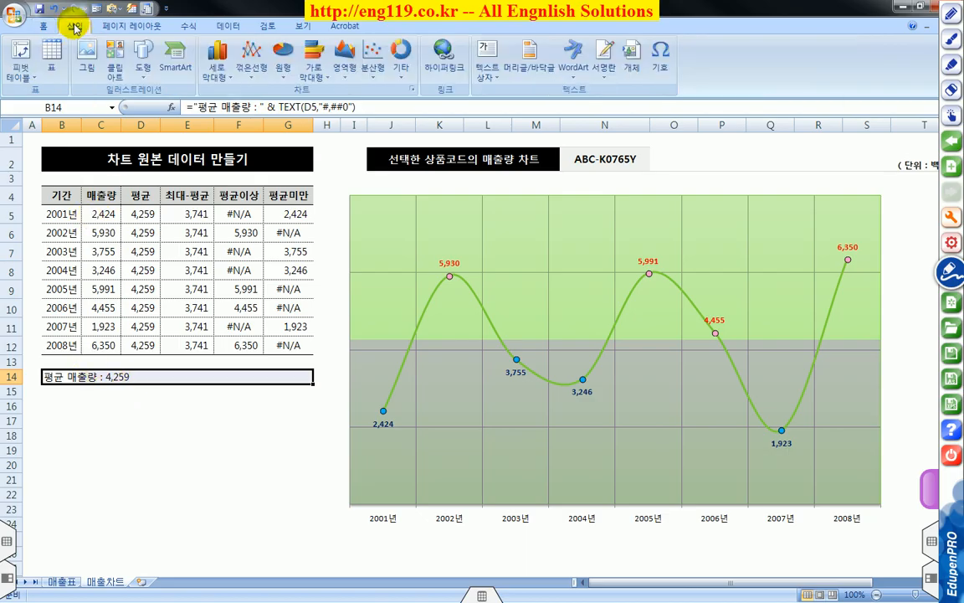
pyautogui.click(146, 80)
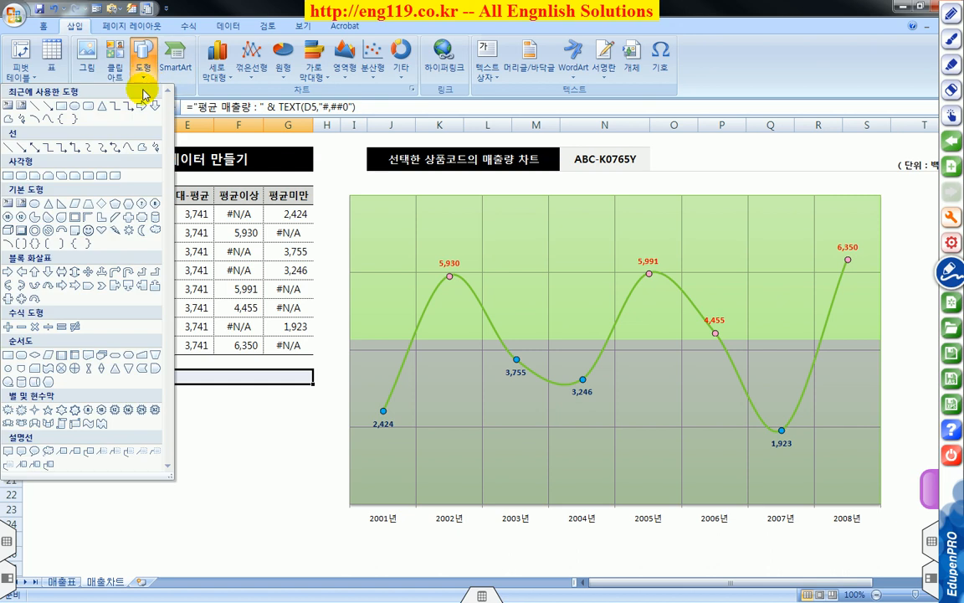
pyautogui.click(10, 178)
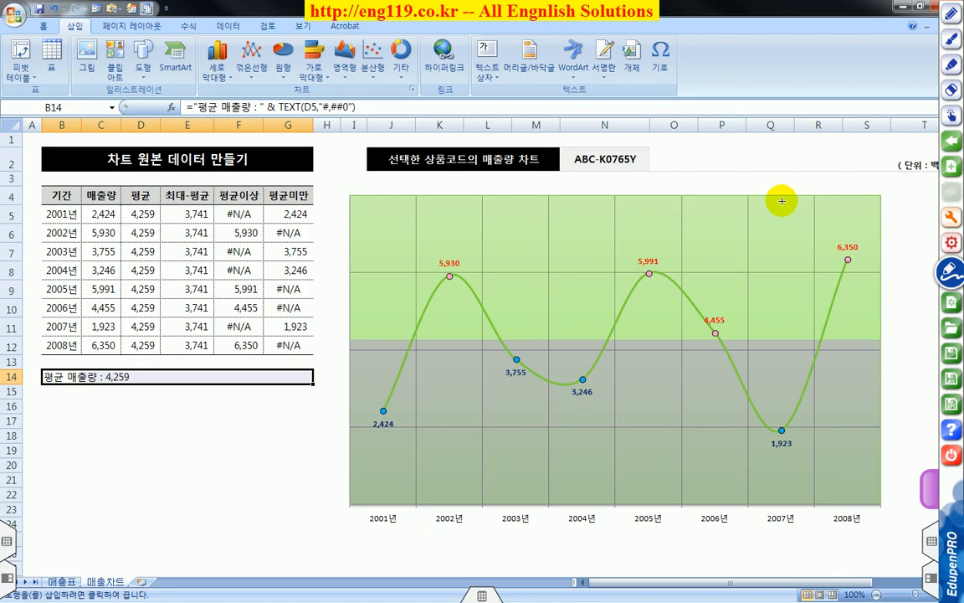
pyautogui.moveTo(765, 194); pyautogui.dragTo(873, 220)
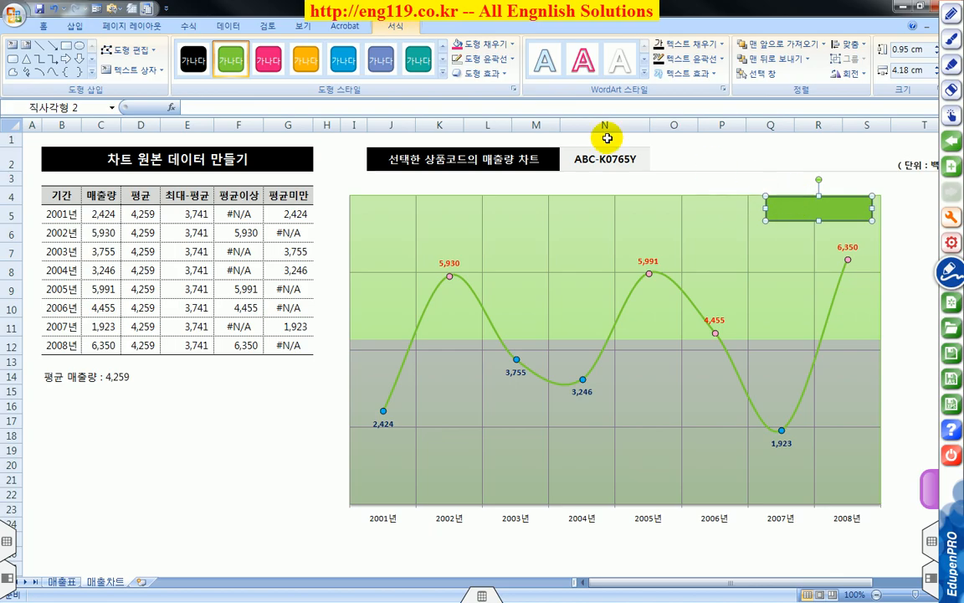
# - Link the rectangle's text to the average sales cell with the formula =$B$14
pyautogui.click(345, 107)
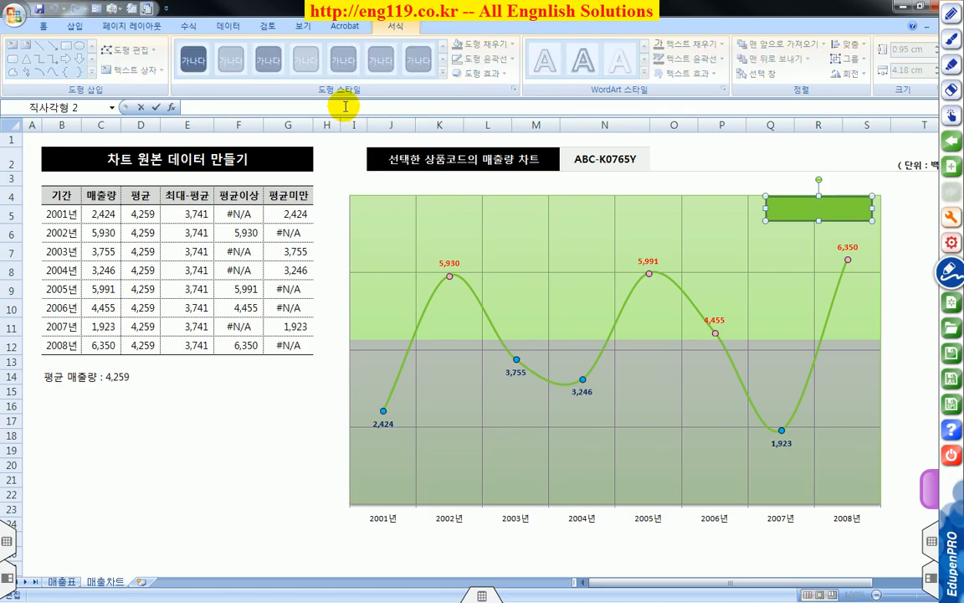
pyautogui.write('=')
pyautogui.click(86, 377)
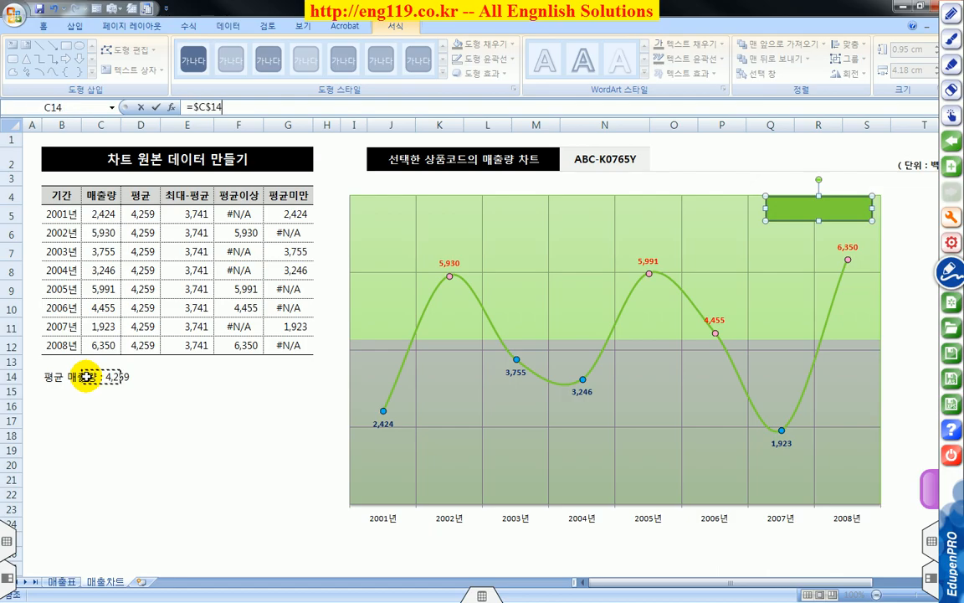
pyautogui.click(59, 376)
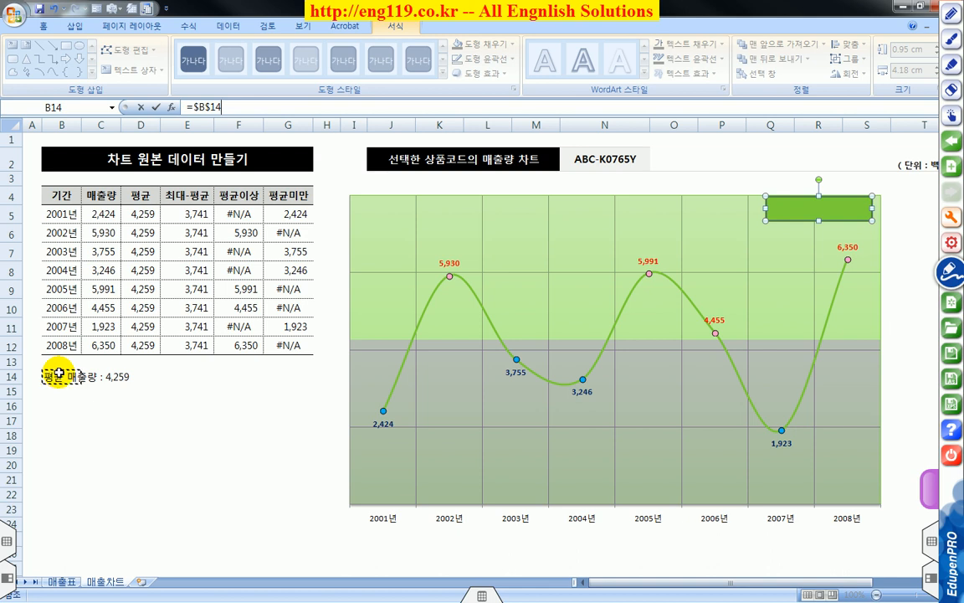
pyautogui.press('Return')
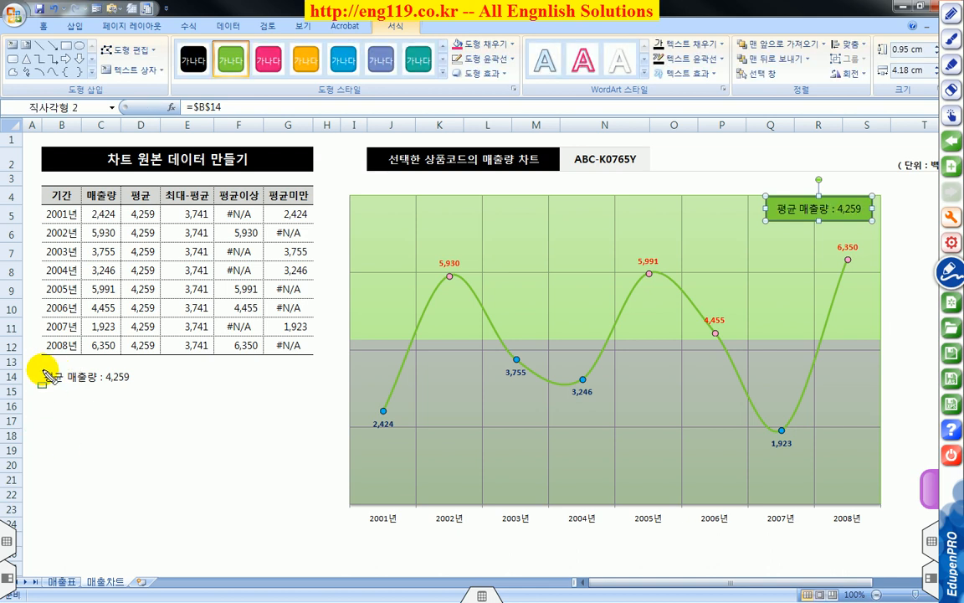
pyautogui.moveTo(40, 369)
pyautogui.mouseDown()
pyautogui.moveTo(131, 385)
pyautogui.moveTo(732, 216)
pyautogui.moveTo(758, 216)
pyautogui.mouseUp()
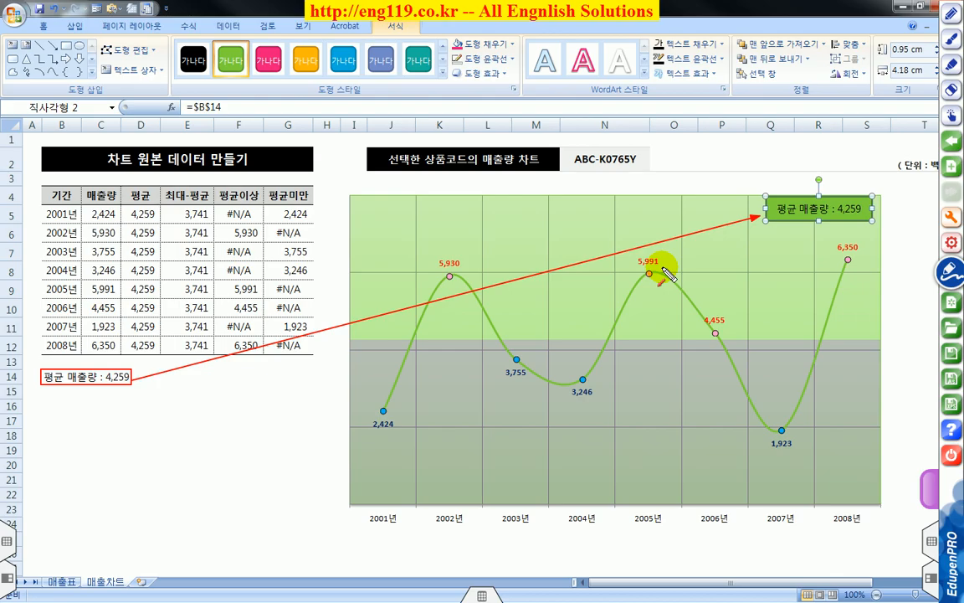
pyautogui.press('Escape')
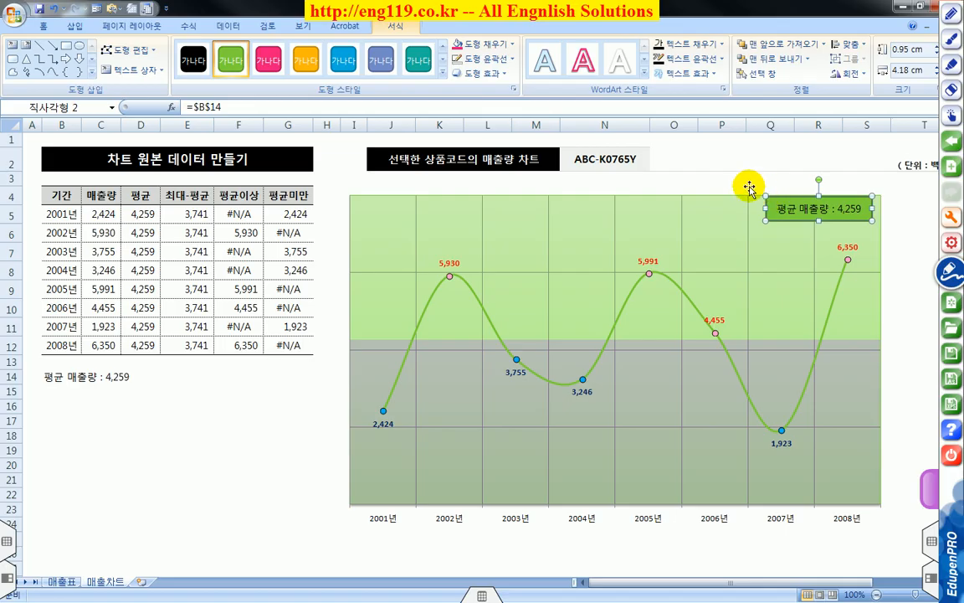
# - Apply the orange shape style with a white outline and shadow to the average sales rectangle
pyautogui.click(443, 74)
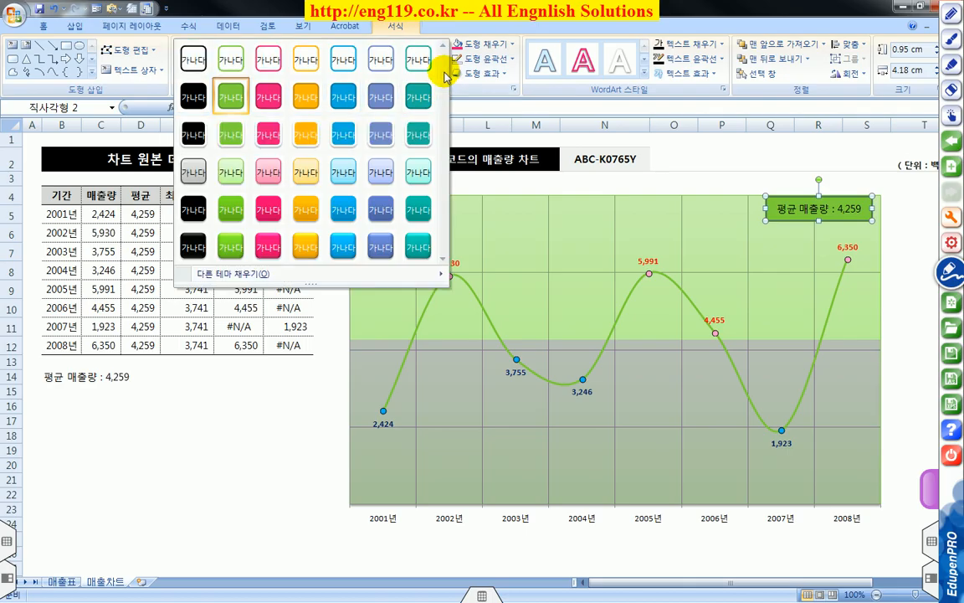
pyautogui.click(304, 136)
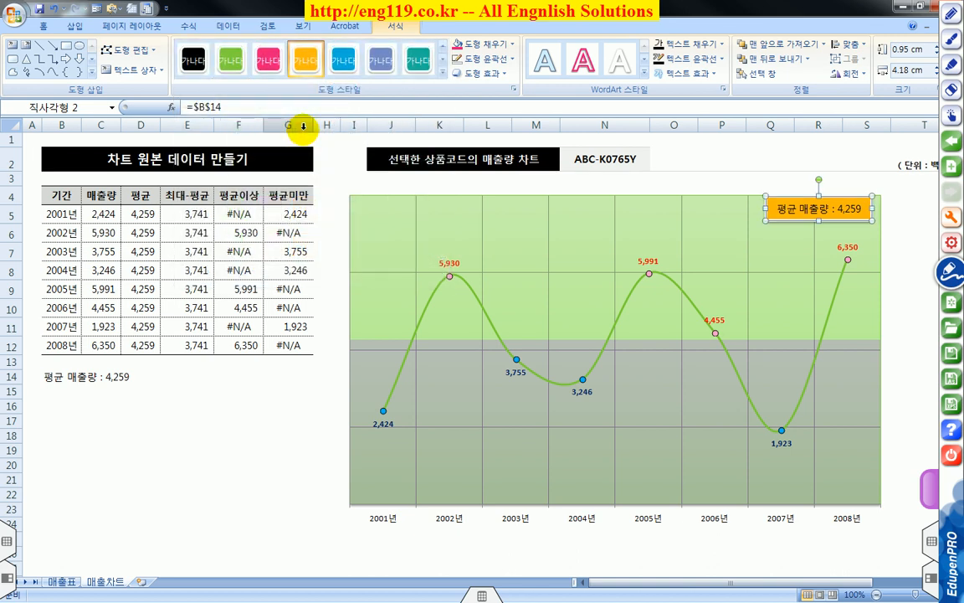
pyautogui.click(661, 180)
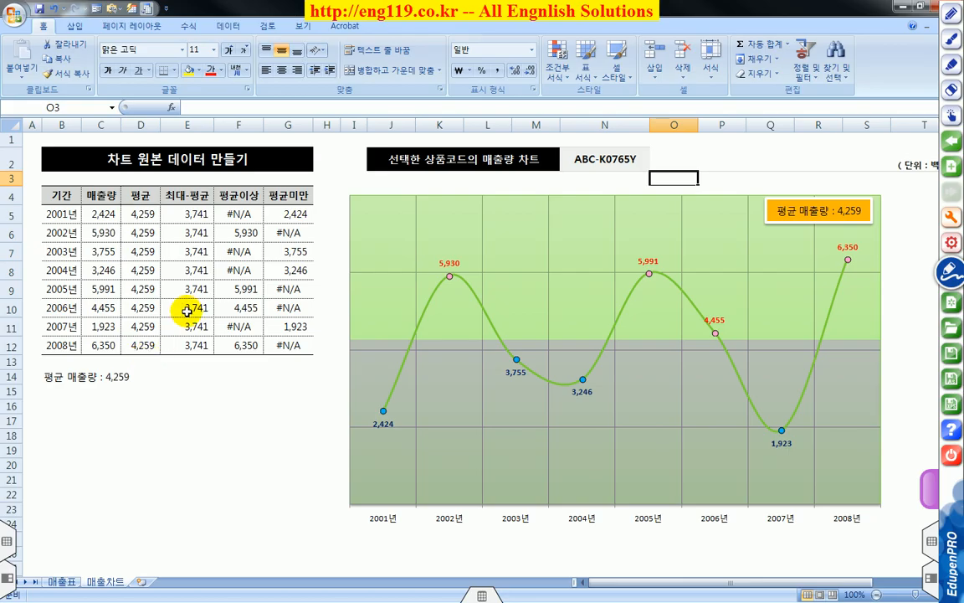
# - Draw an up block arrow about 0.37 cm wide and high beneath the data table, around cell E14
pyautogui.click(75, 26)
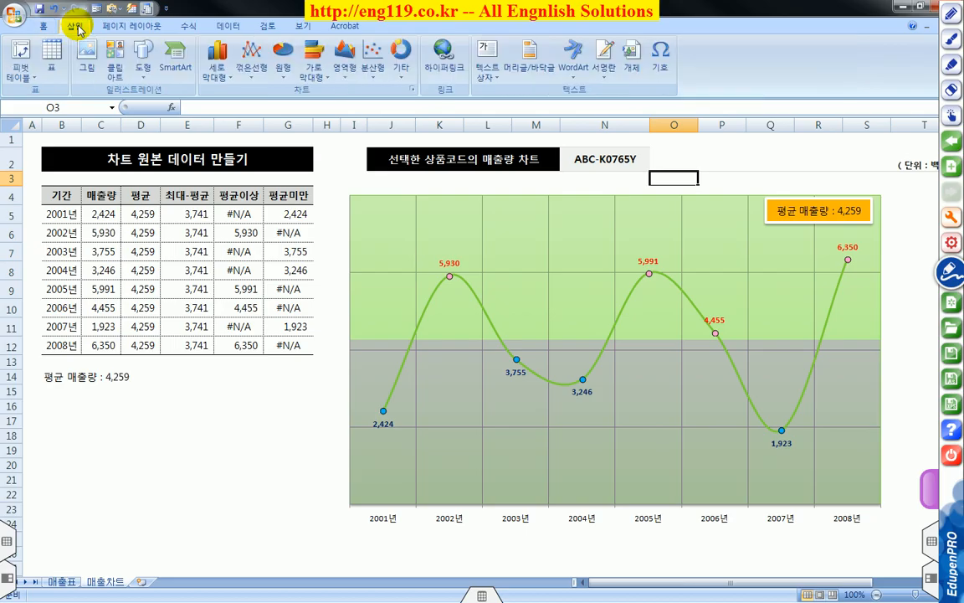
pyautogui.click(145, 74)
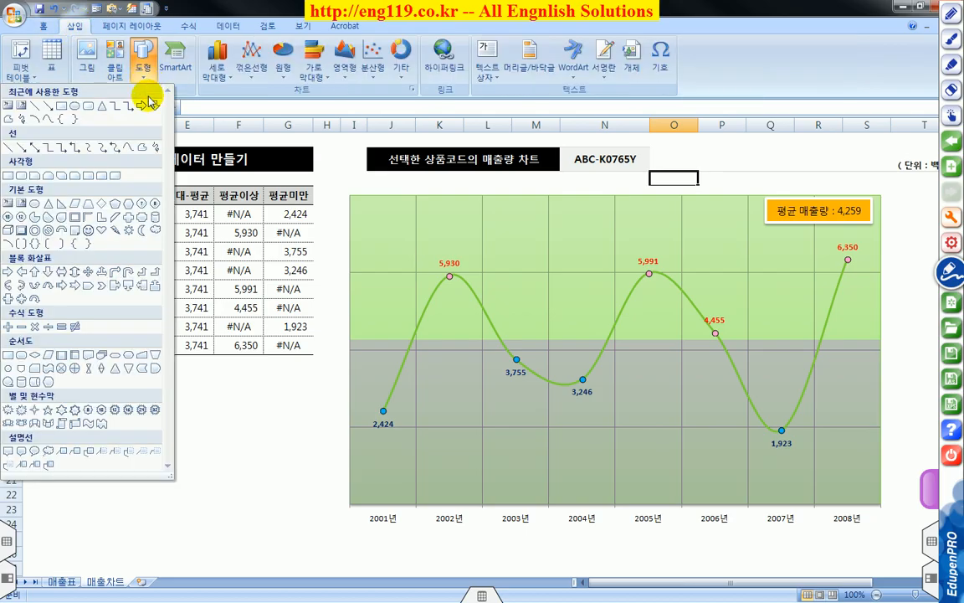
pyautogui.click(34, 276)
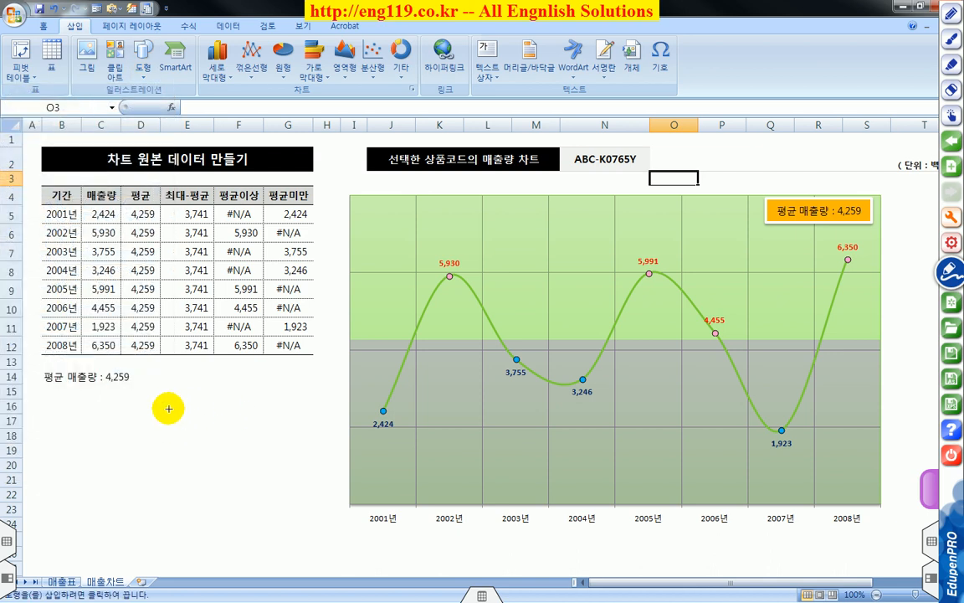
pyautogui.moveTo(173, 370); pyautogui.dragTo(183, 379)
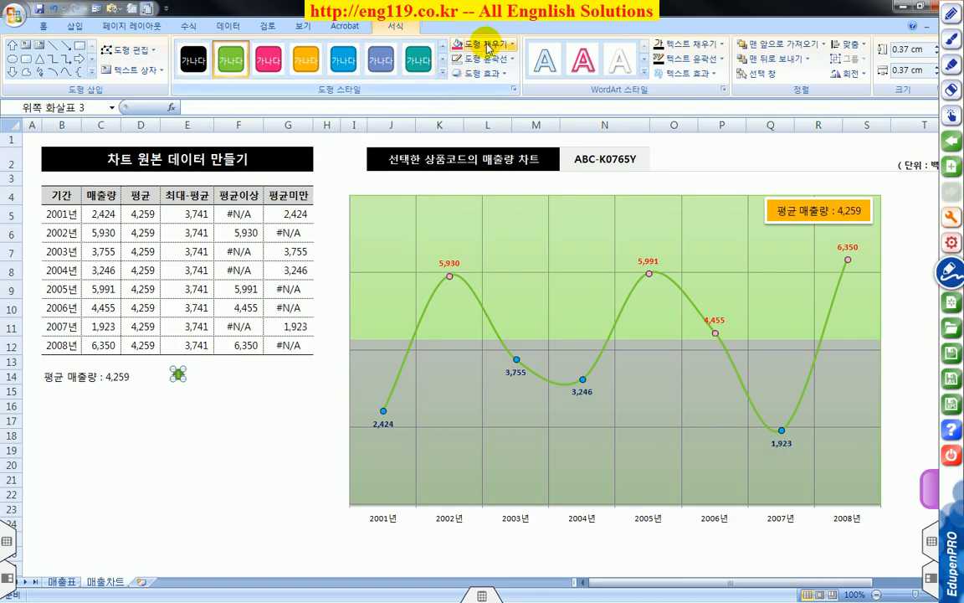
# - Fill the up arrow with standard red and remove its outline
pyautogui.click(512, 45)
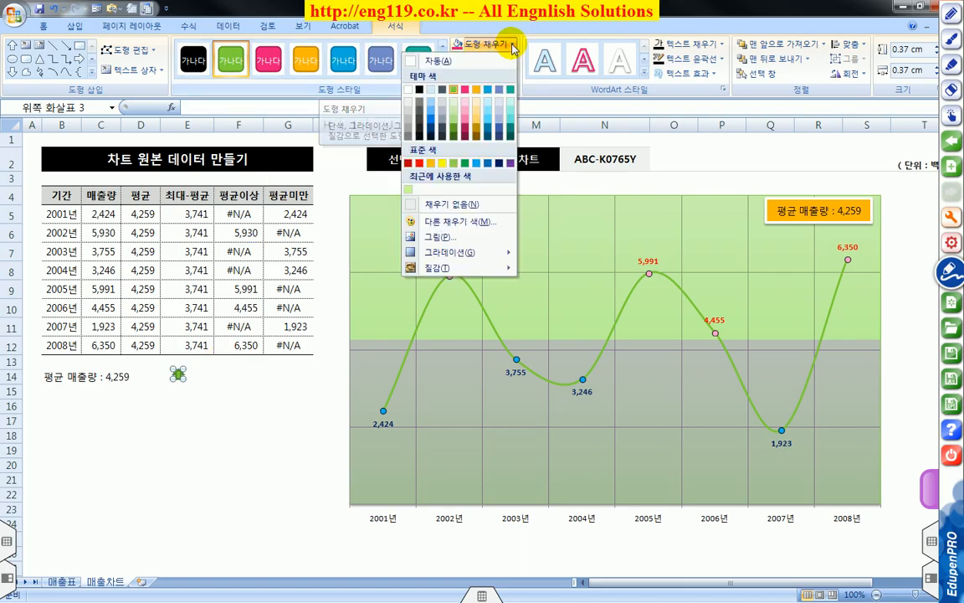
pyautogui.click(421, 164)
pyautogui.click(511, 59)
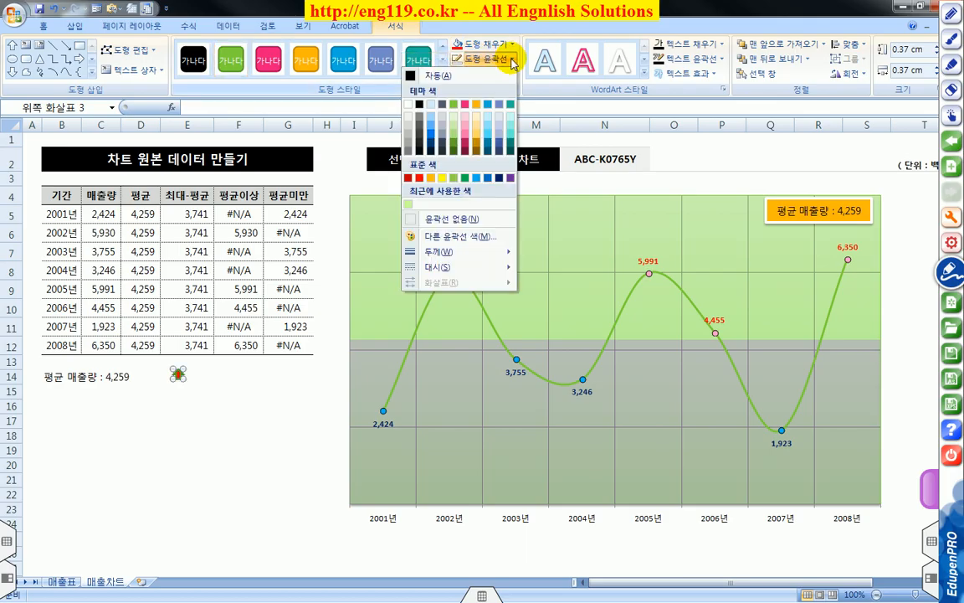
pyautogui.click(442, 220)
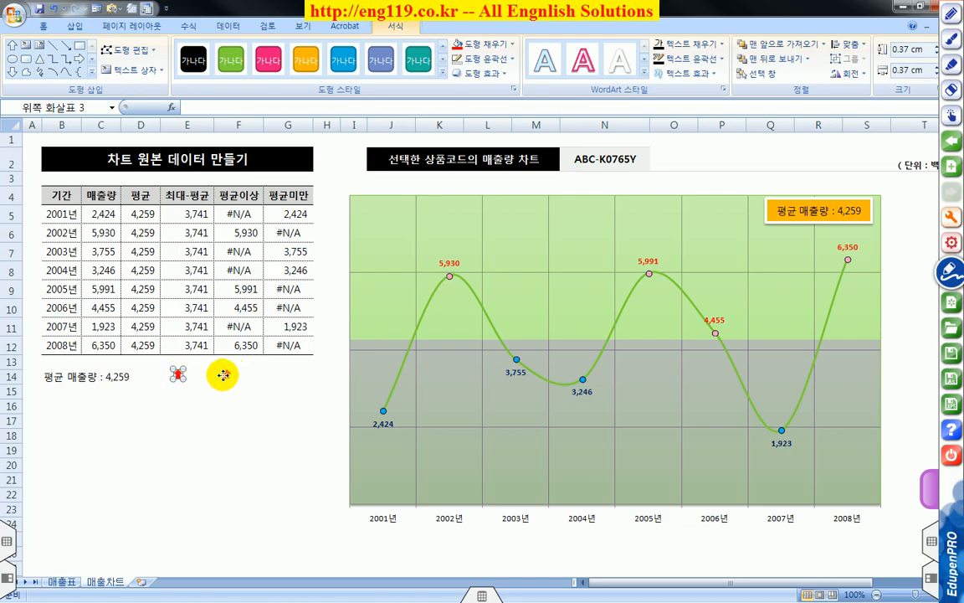
# - Duplicate the red arrow to the right, around cell F14, and fill the copy with standard blue
pyautogui.moveTo(222, 376); pyautogui.dragTo(222, 375)
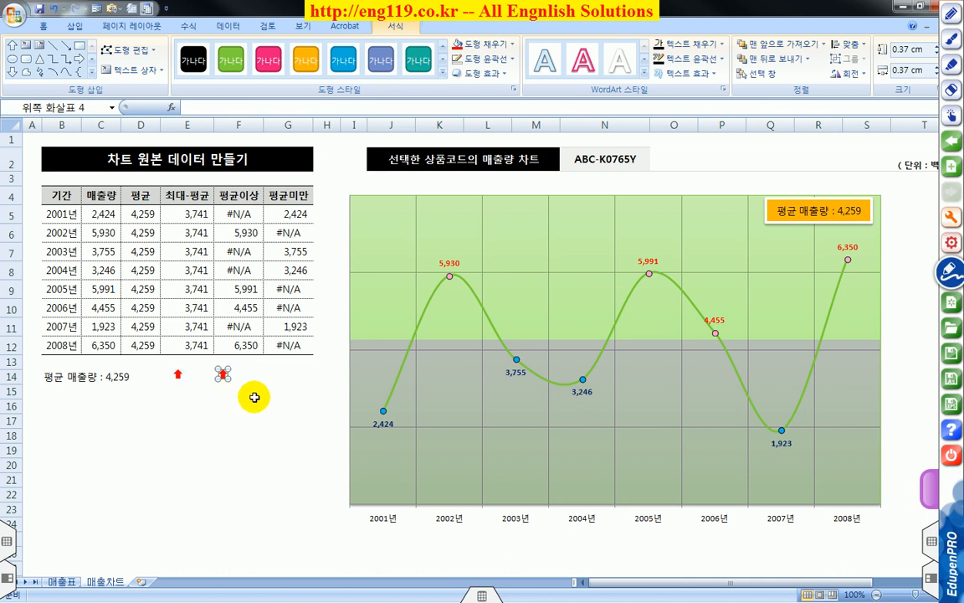
pyautogui.click(512, 44)
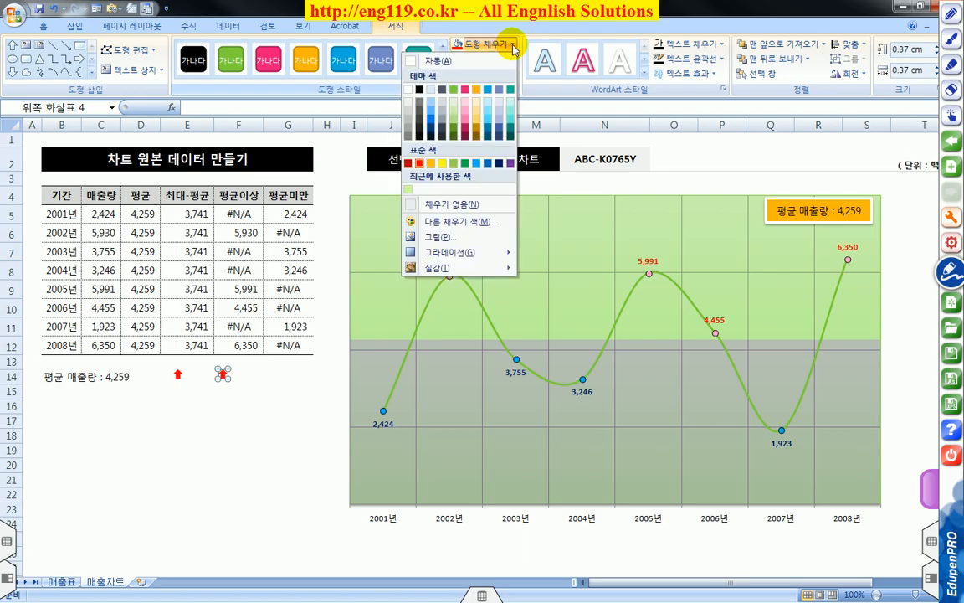
pyautogui.click(478, 167)
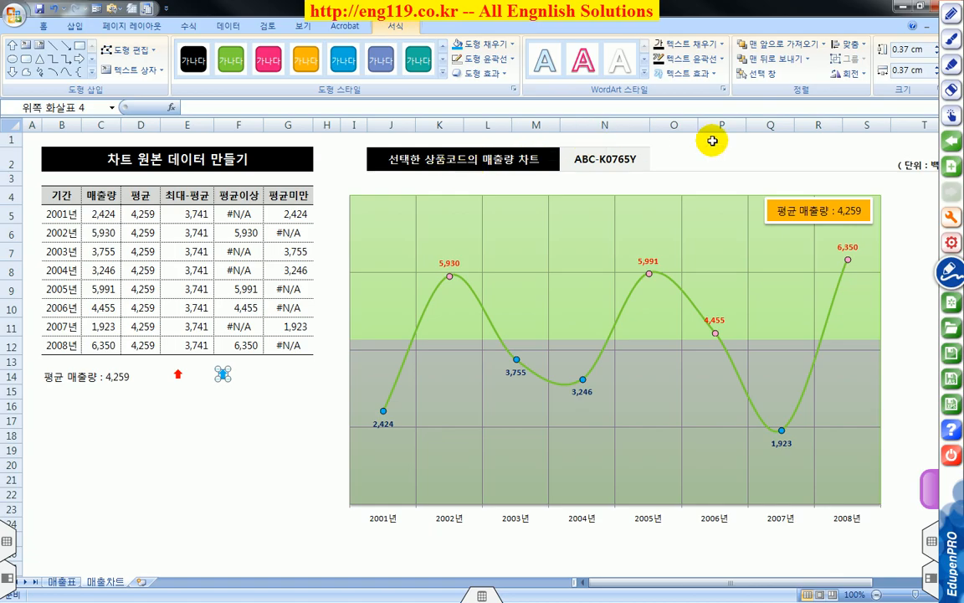
pyautogui.click(862, 75)
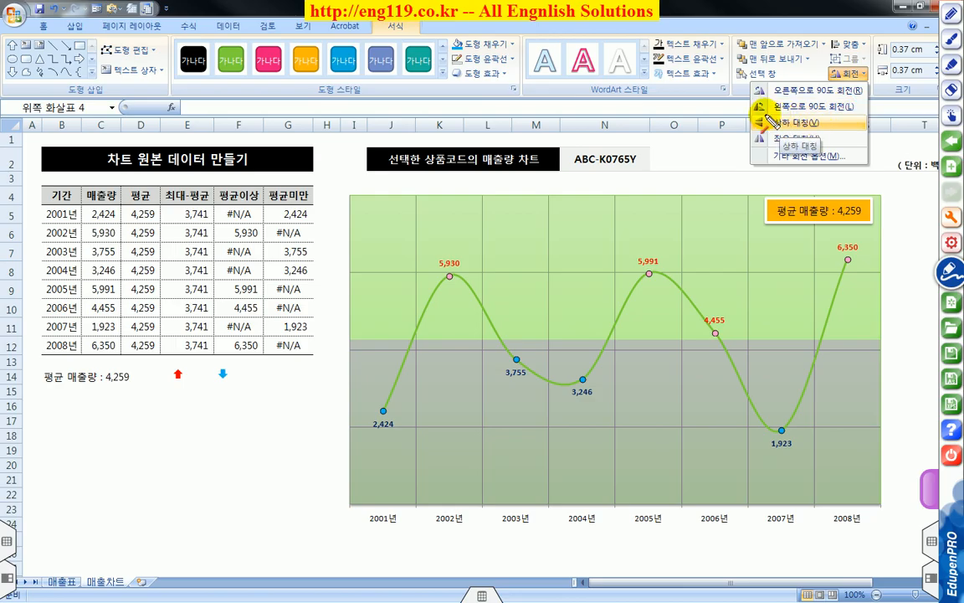
pyautogui.moveTo(751, 116); pyautogui.dragTo(832, 134)
pyautogui.moveTo(757, 126); pyautogui.dragTo(231, 381)
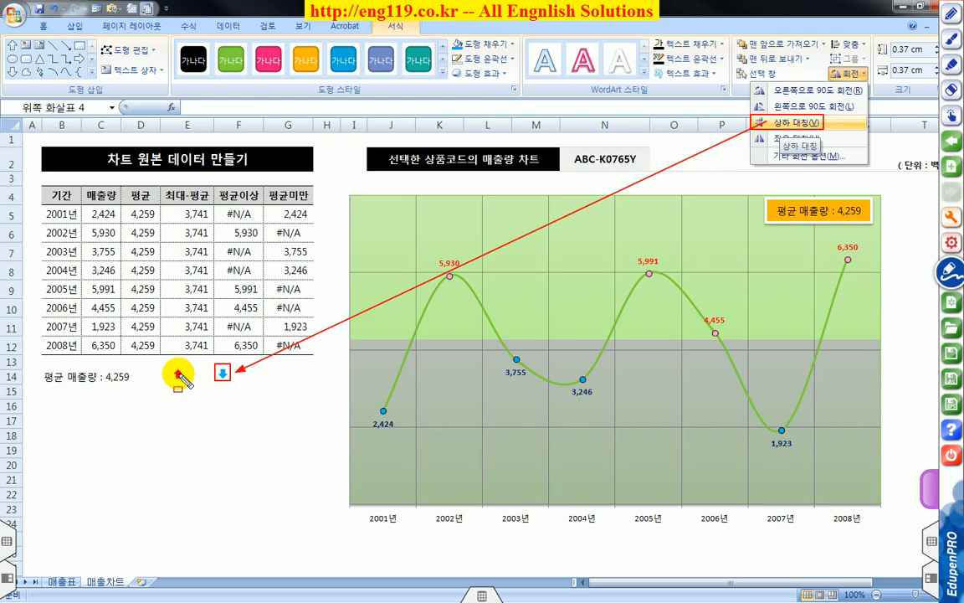
pyautogui.moveTo(171, 367)
pyautogui.mouseDown()
pyautogui.moveTo(186, 382)
pyautogui.moveTo(214, 374)
pyautogui.mouseUp()
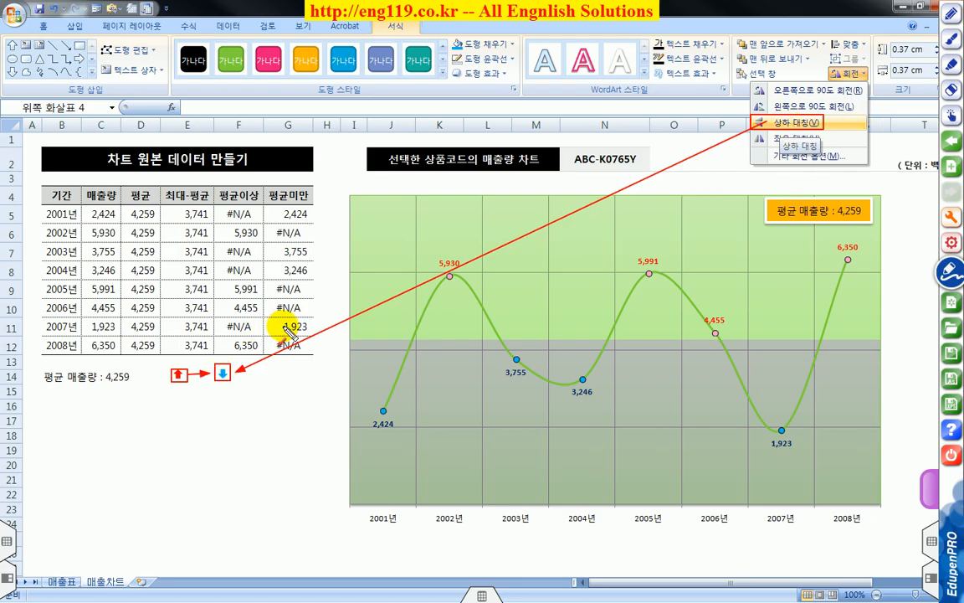
pyautogui.press('Escape')
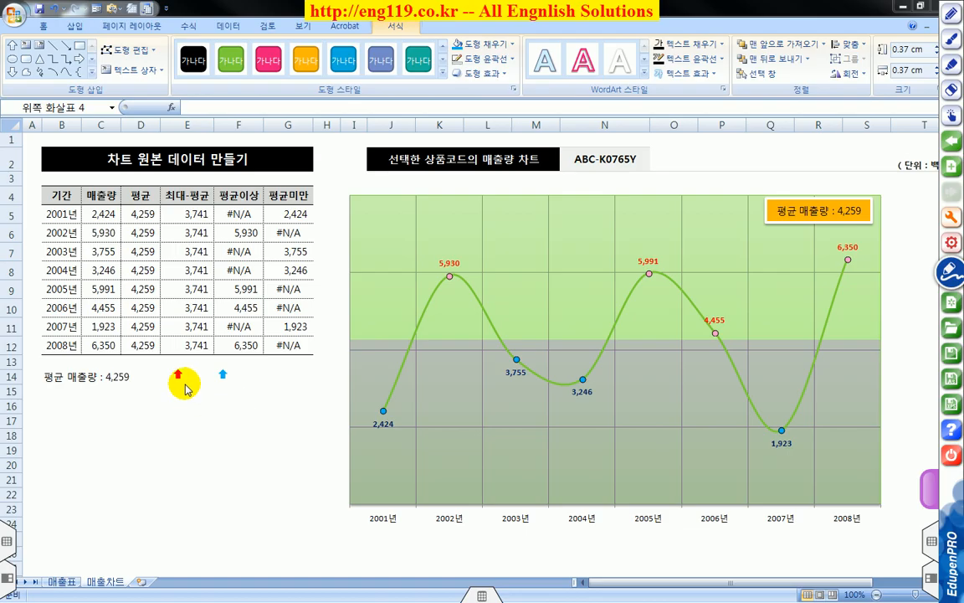
# - Flip the blue arrow vertically so that it points down, and deselect it
pyautogui.click(223, 375)
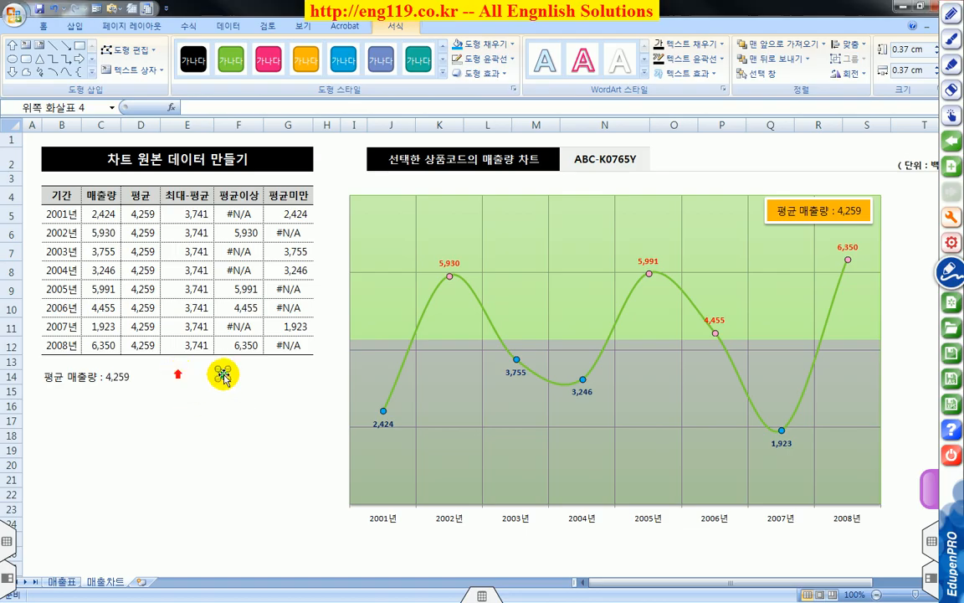
pyautogui.click(846, 73)
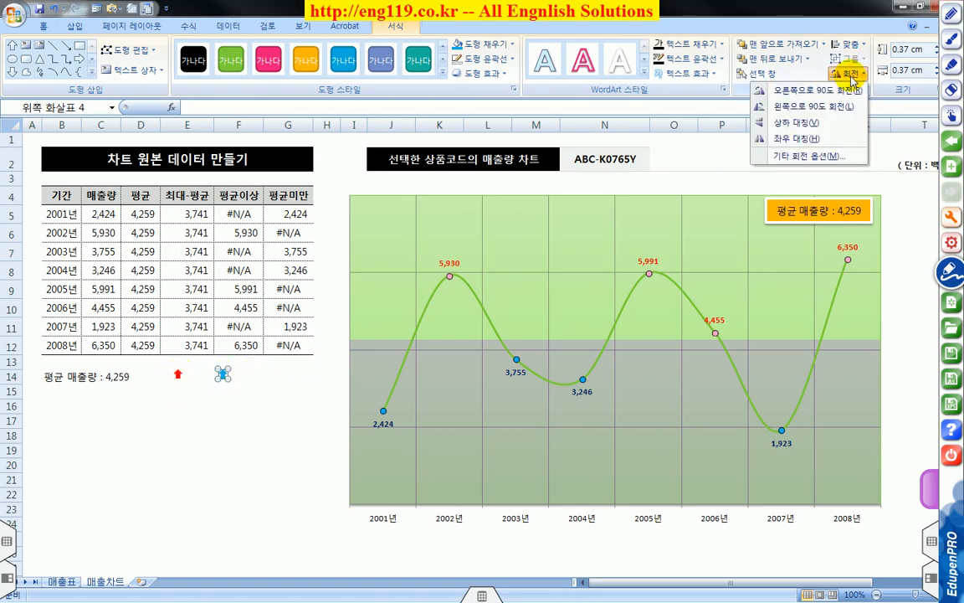
pyautogui.click(817, 126)
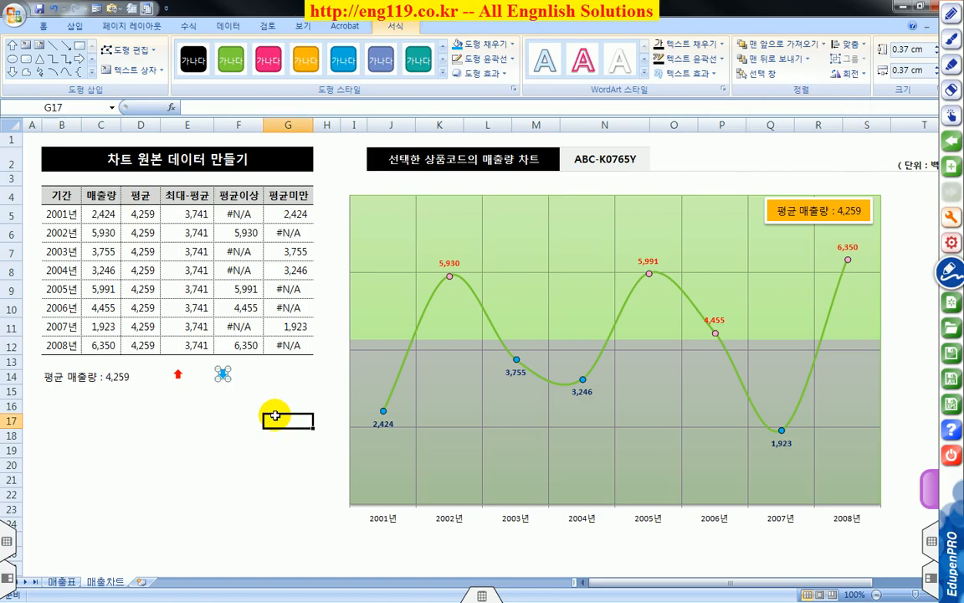
pyautogui.click(264, 418)
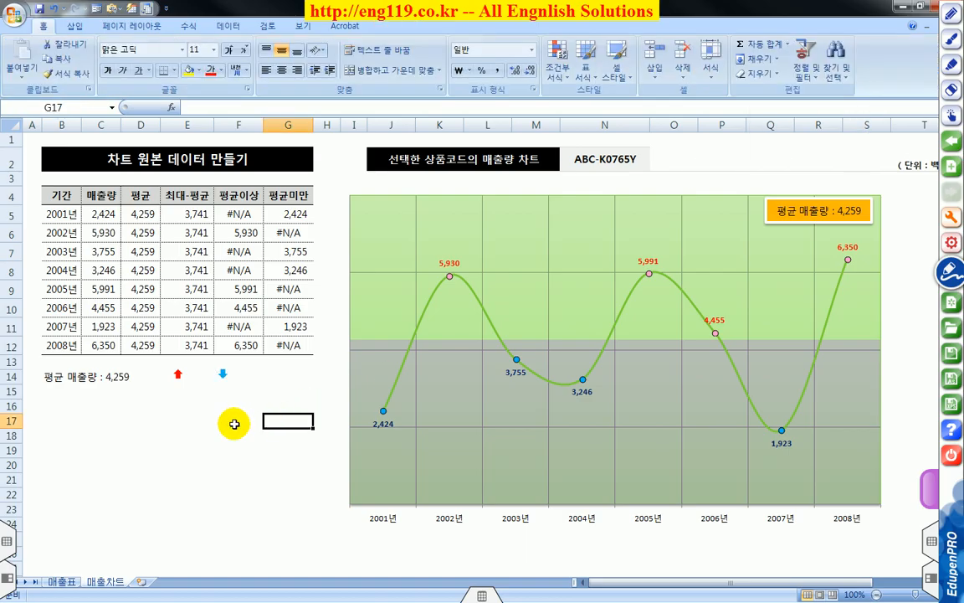
# - Copy the red up arrow and paste it onto the markers of the 매출량 series in the chart
pyautogui.click(179, 376)
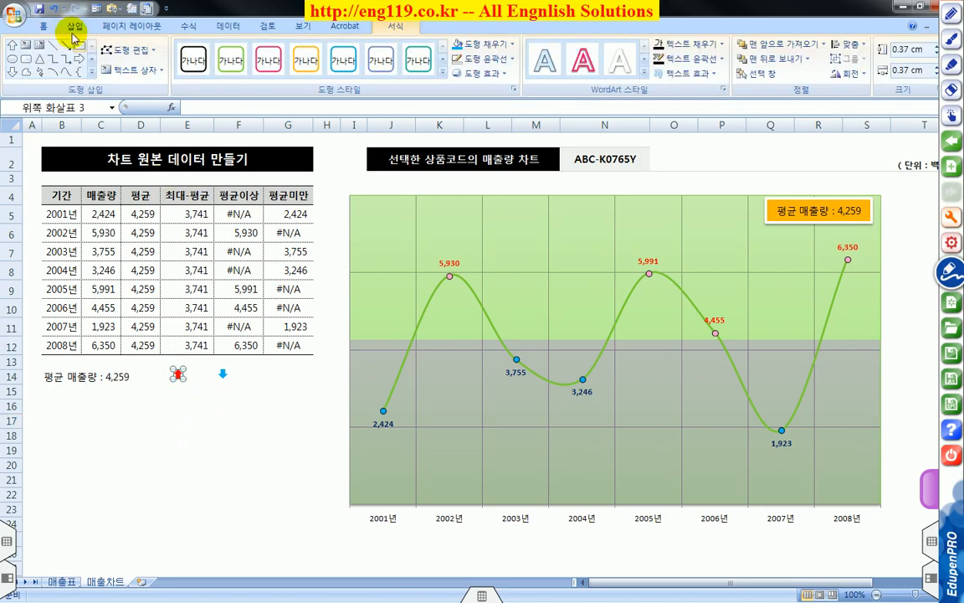
pyautogui.click(45, 30)
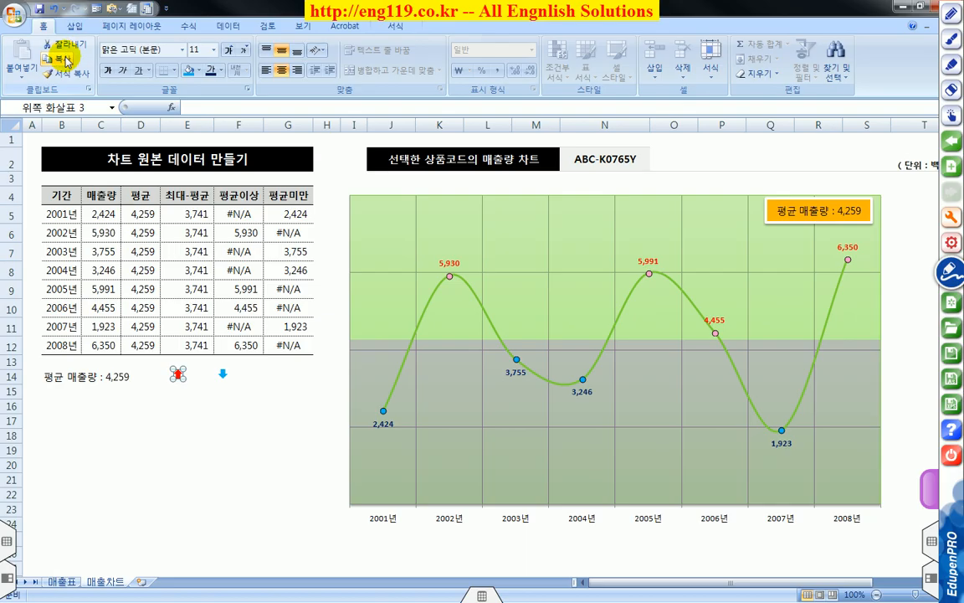
pyautogui.click(64, 58)
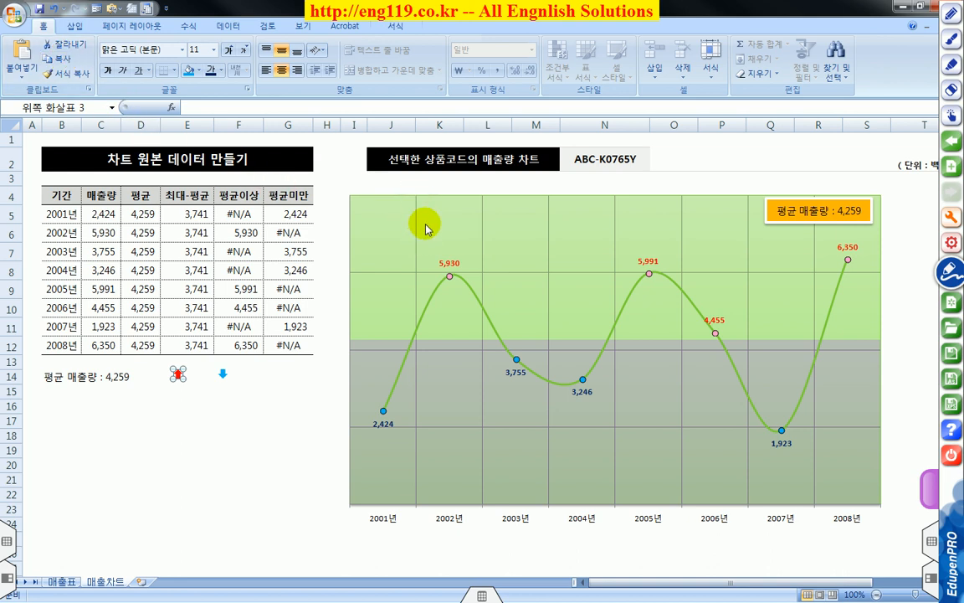
pyautogui.click(450, 278)
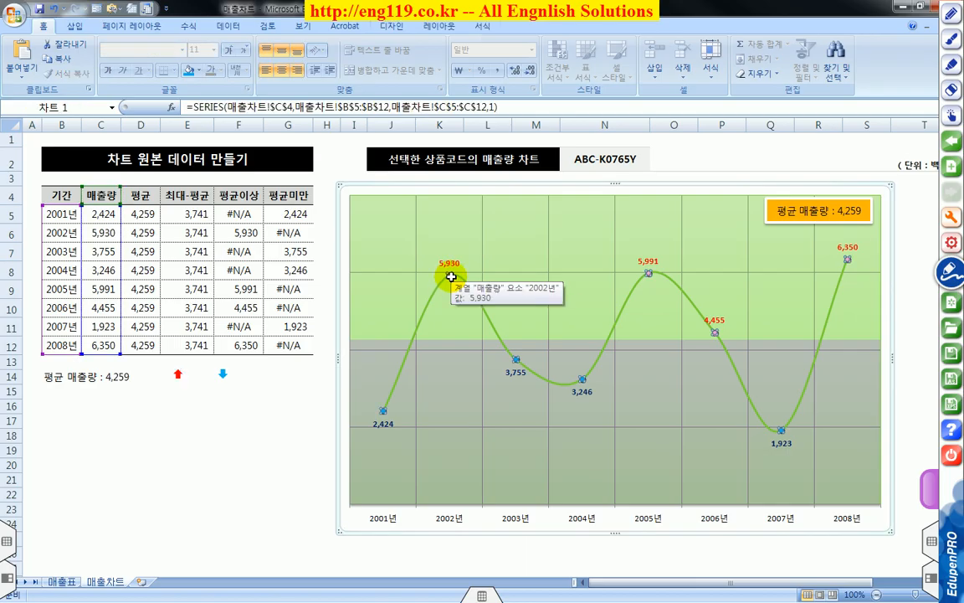
pyautogui.click(23, 56)
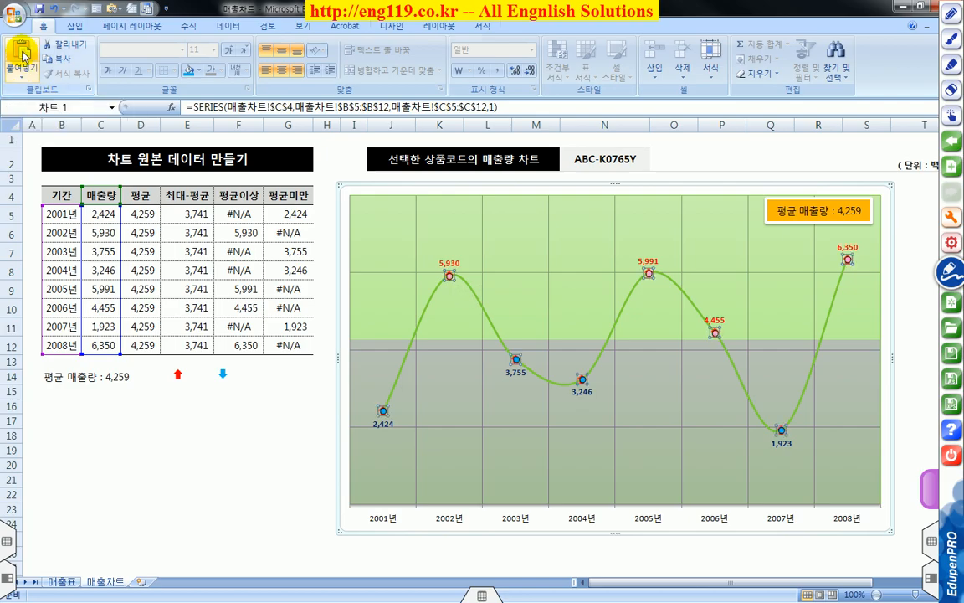
# - Copy the blue down arrow and undo the red arrow paste on the 매출량 series markers
pyautogui.click(223, 374)
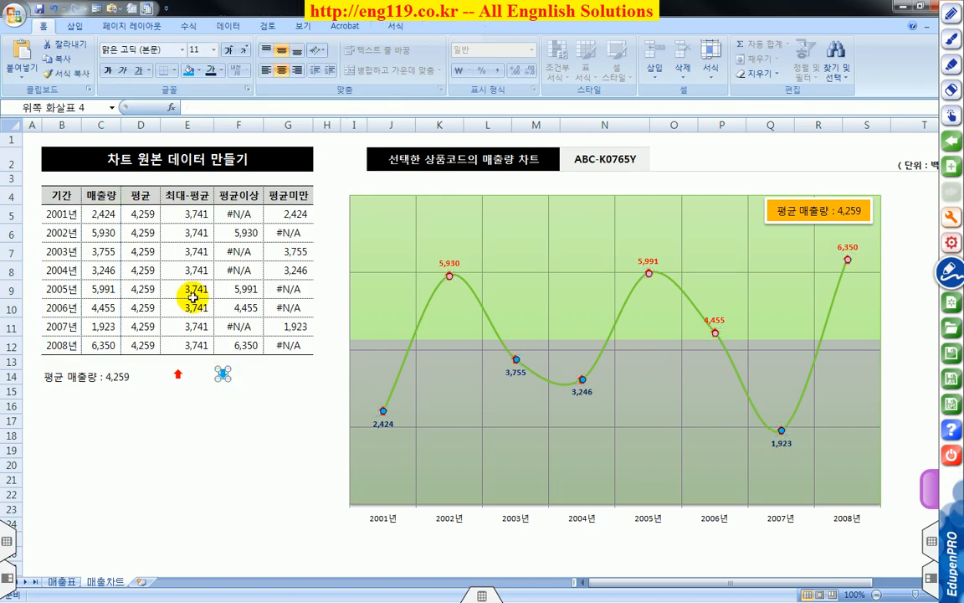
pyautogui.click(64, 61)
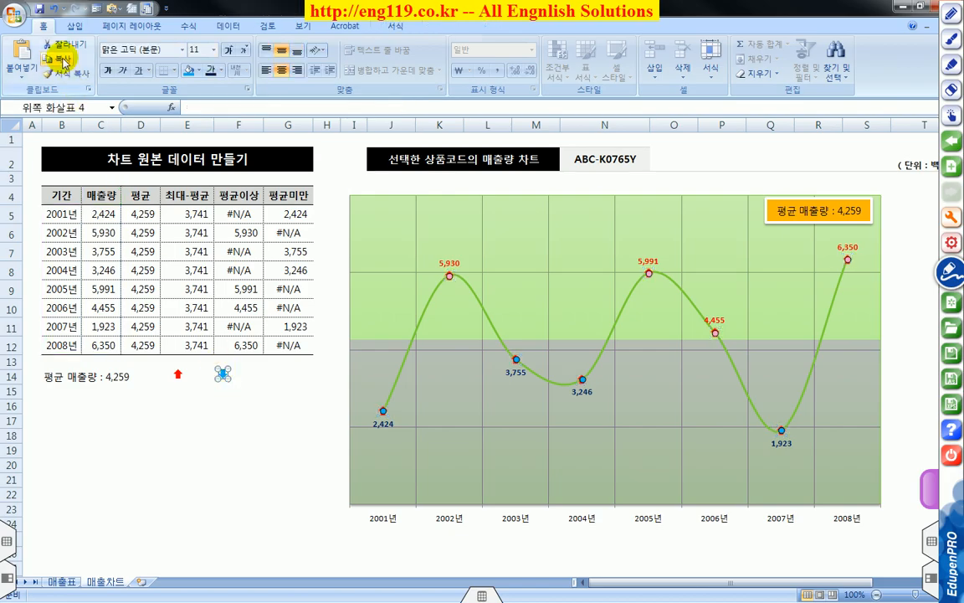
pyautogui.click(401, 436)
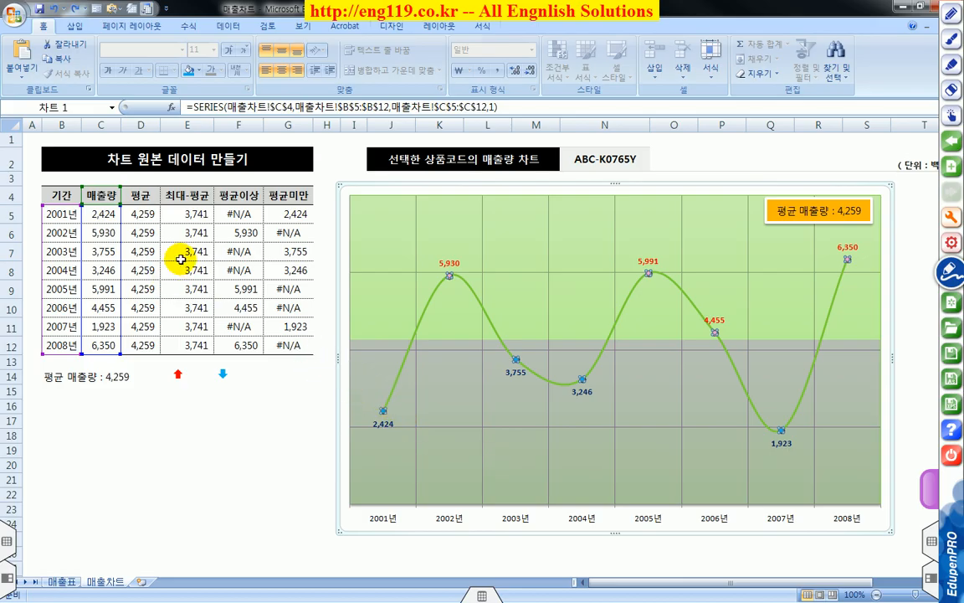
pyautogui.click(434, 27)
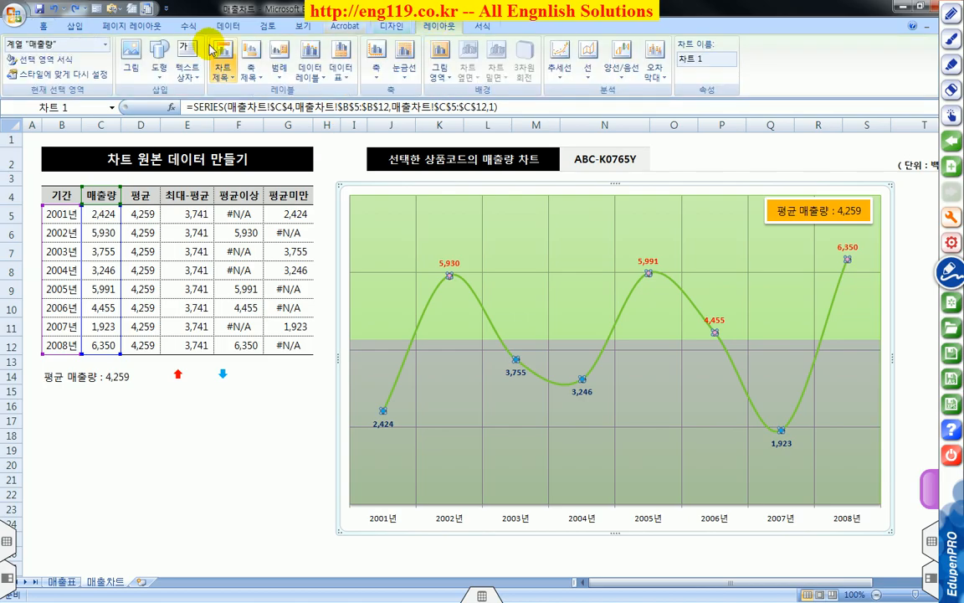
pyautogui.click(106, 47)
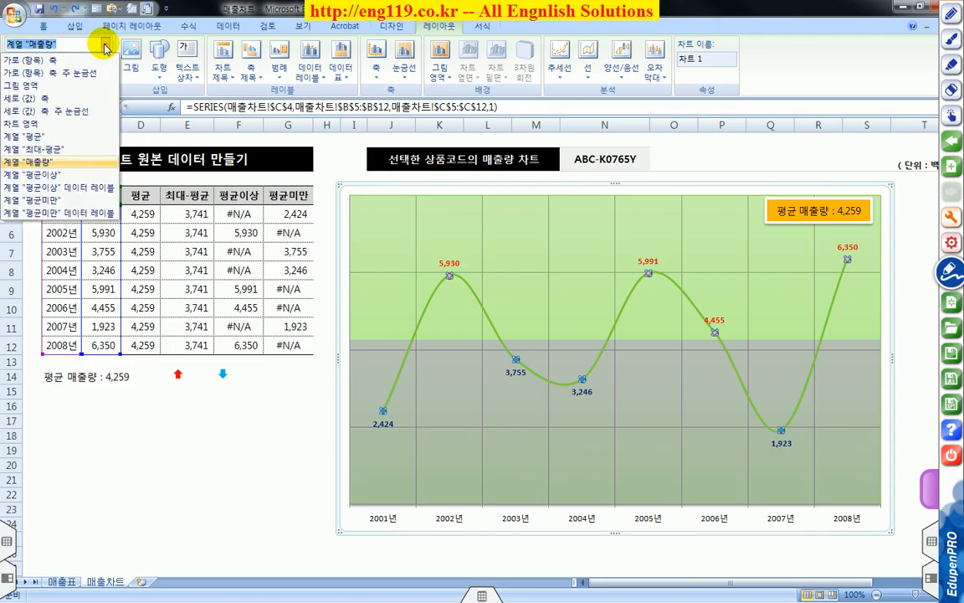
pyautogui.click(63, 176)
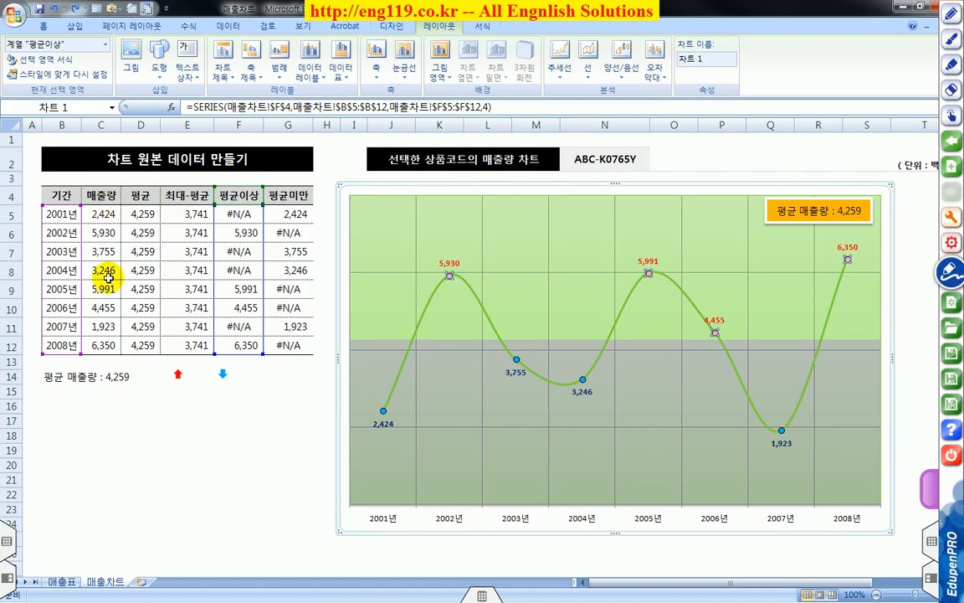
pyautogui.click(177, 435)
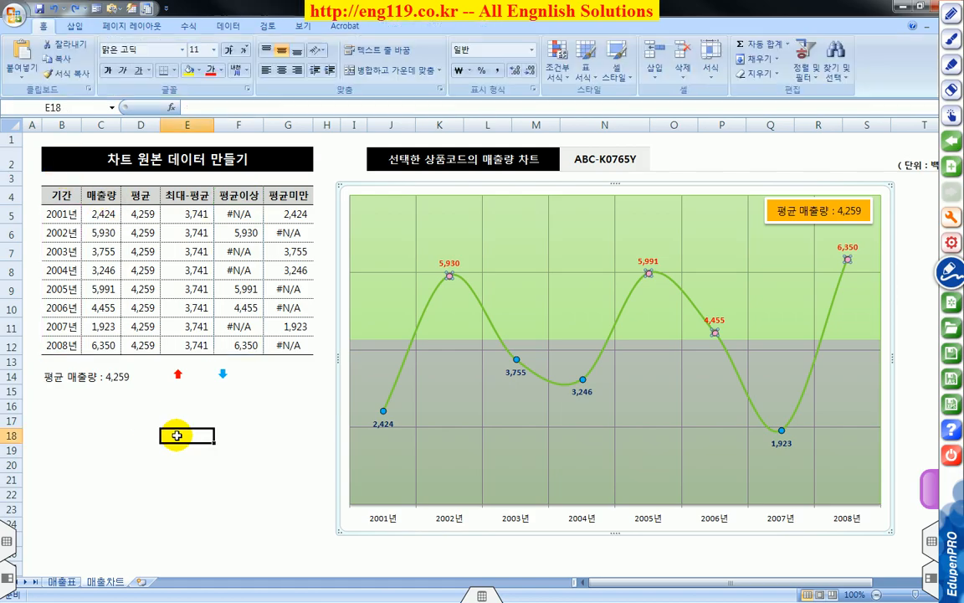
# - Copy the red up arrow and paste it onto the markers of the 평균이상 series in the chart
pyautogui.click(179, 374)
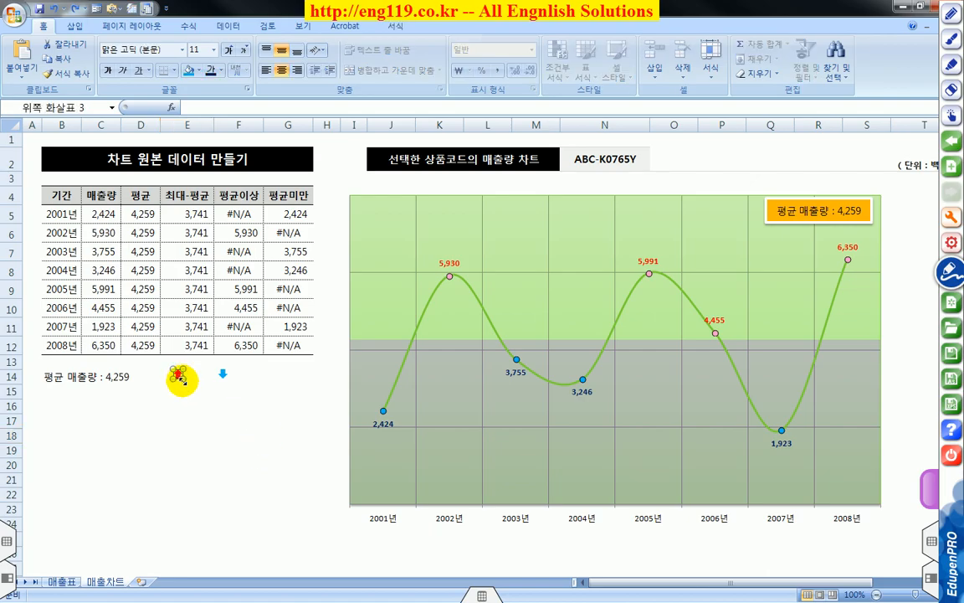
pyautogui.click(67, 60)
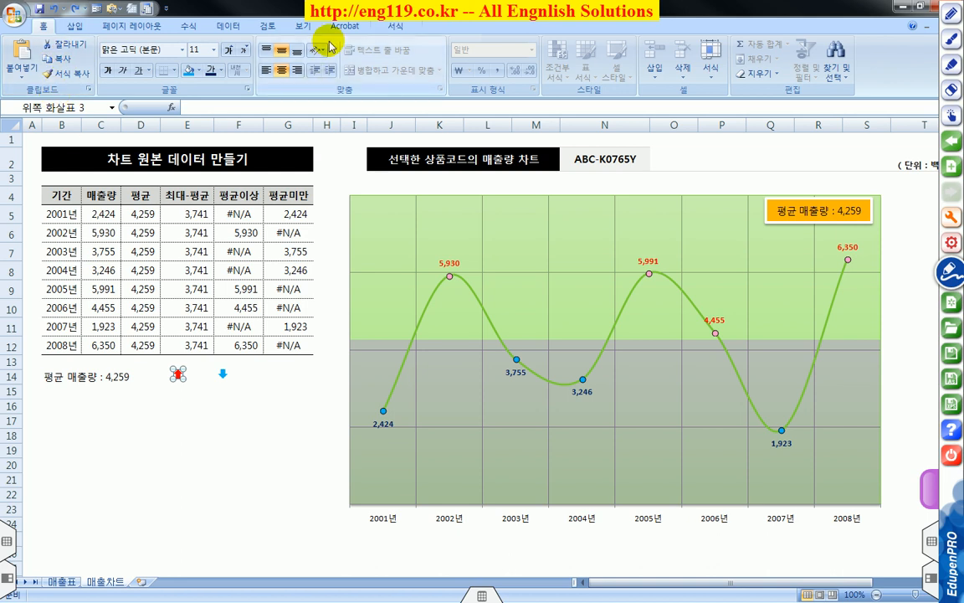
pyautogui.click(375, 212)
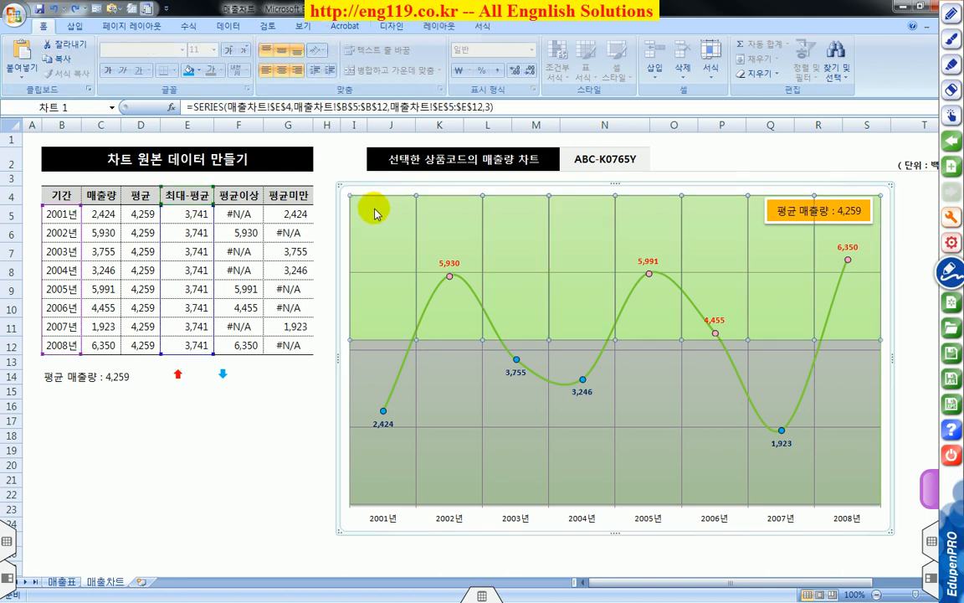
pyautogui.click(370, 189)
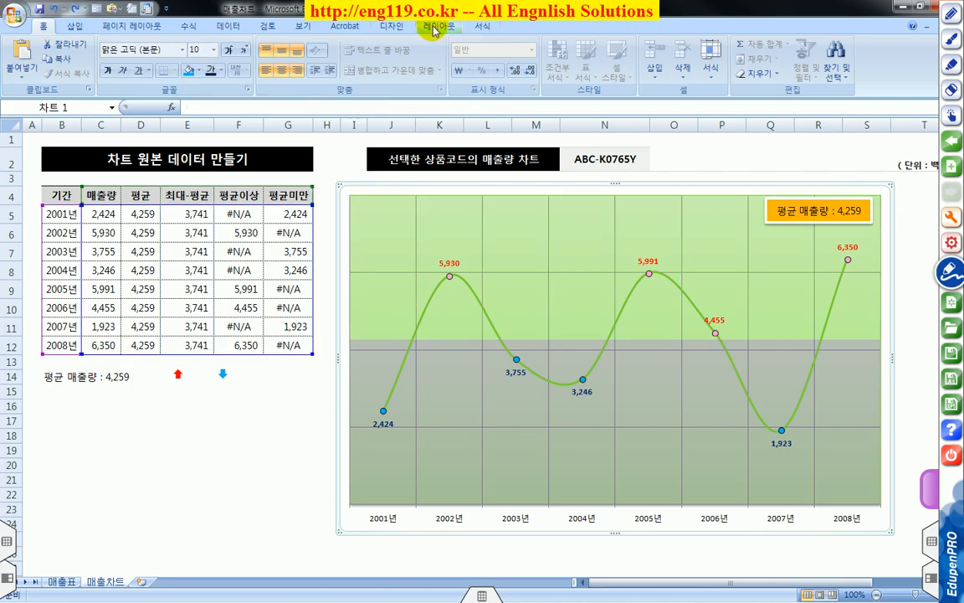
pyautogui.click(435, 28)
pyautogui.click(106, 47)
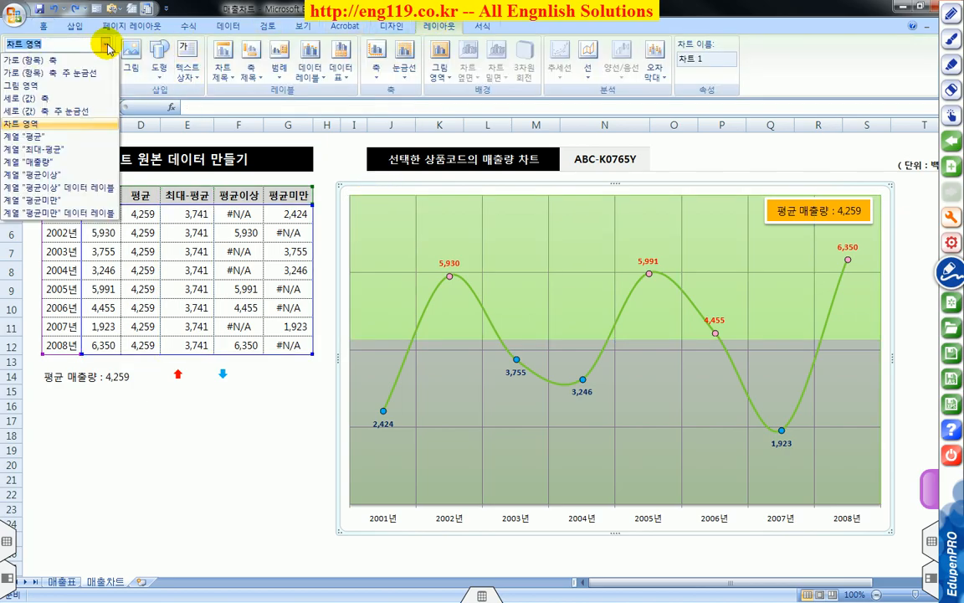
pyautogui.click(59, 177)
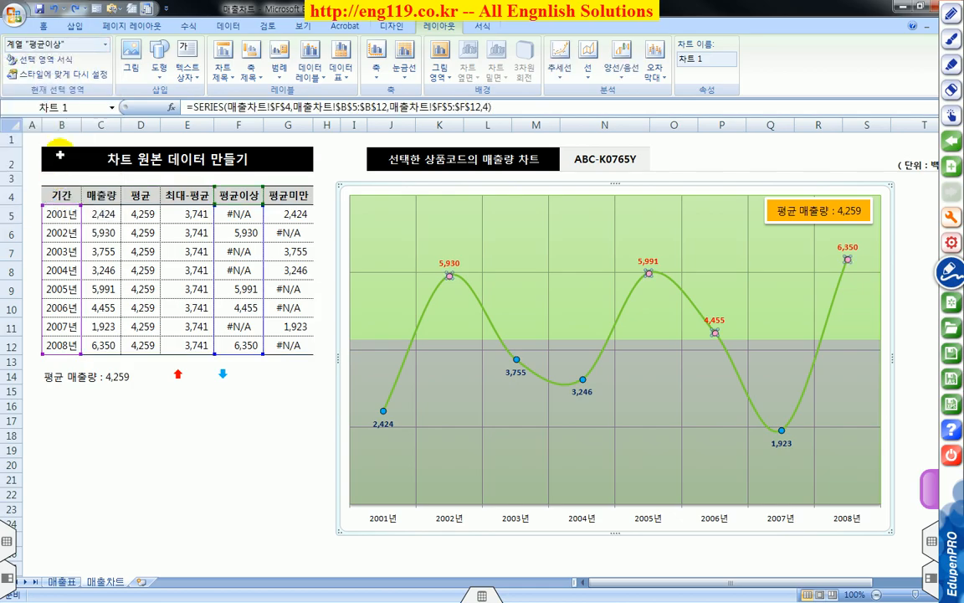
pyautogui.click(45, 28)
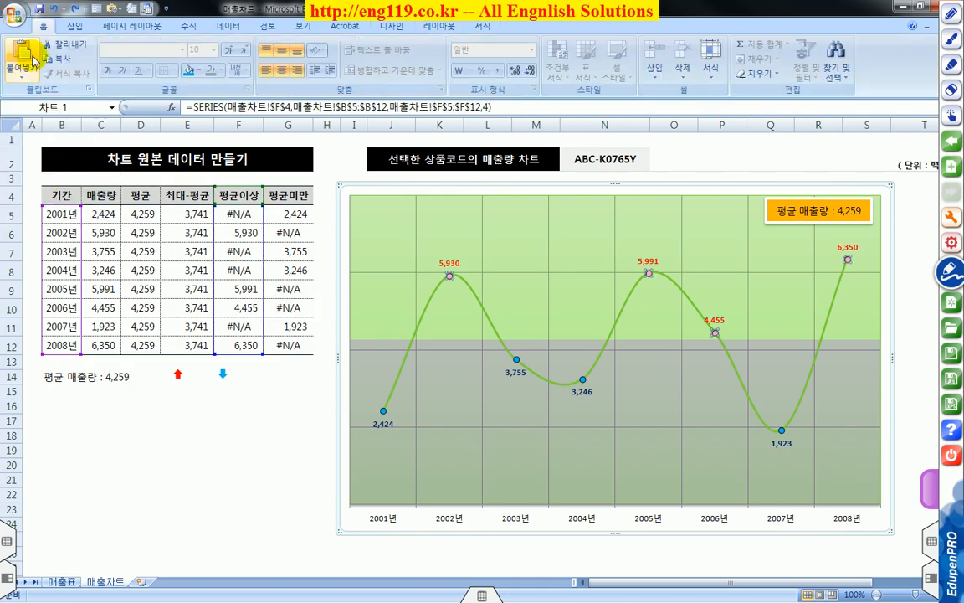
pyautogui.click(25, 55)
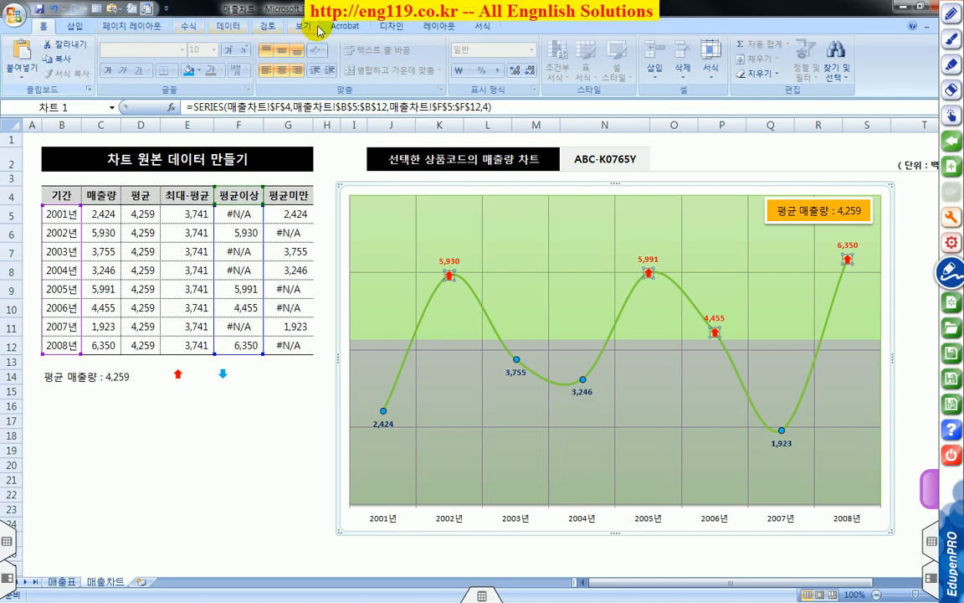
# - Copy the blue down arrow and paste it onto the markers of the 평균미만 series in the chart
pyautogui.click(441, 27)
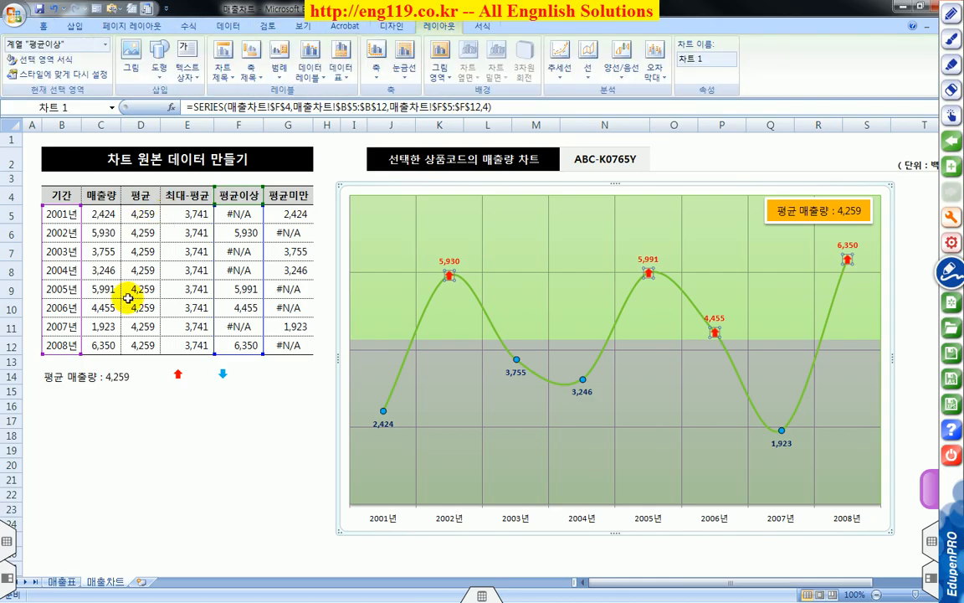
pyautogui.click(223, 375)
pyautogui.click(222, 377)
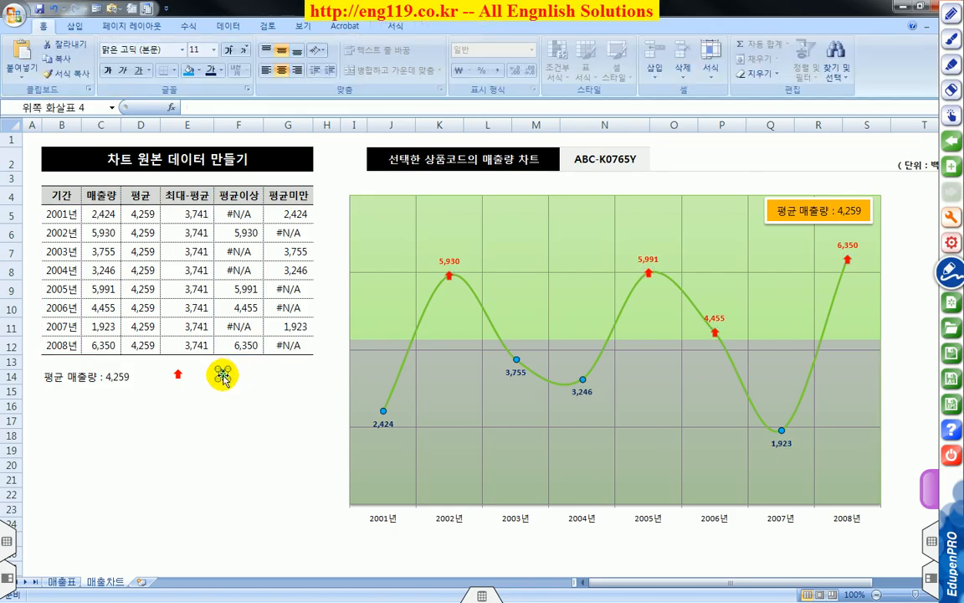
pyautogui.click(62, 61)
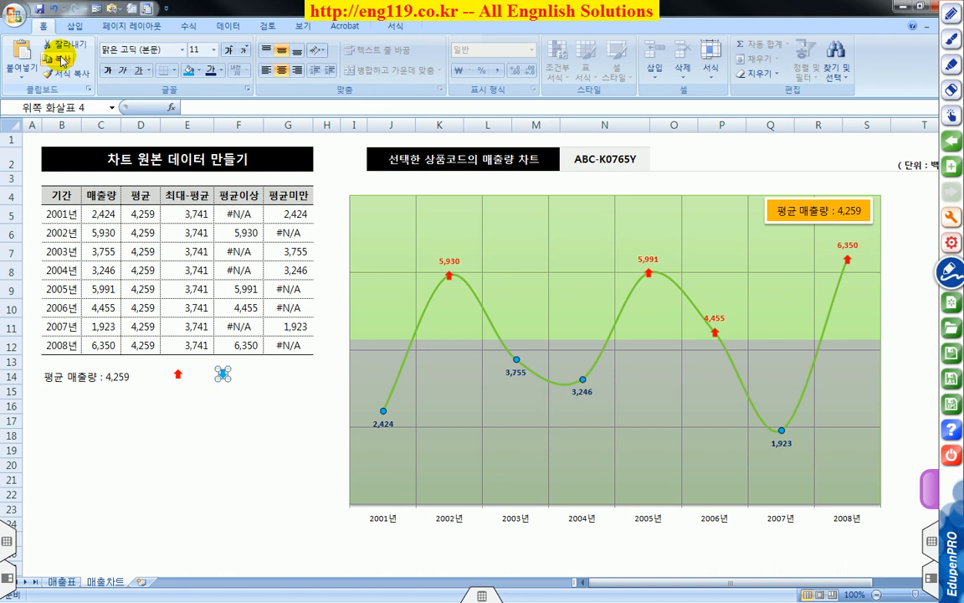
pyautogui.click(391, 188)
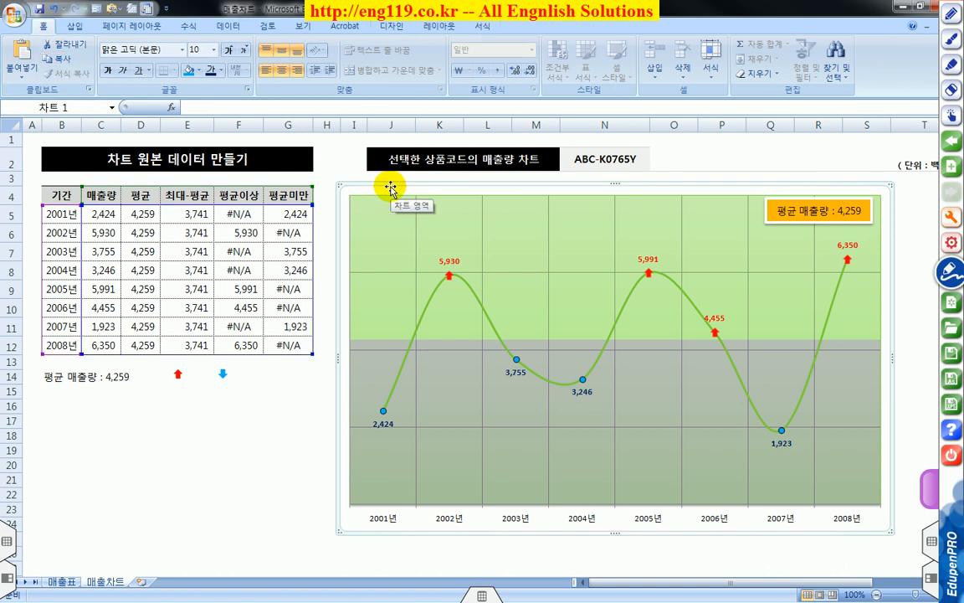
pyautogui.click(435, 26)
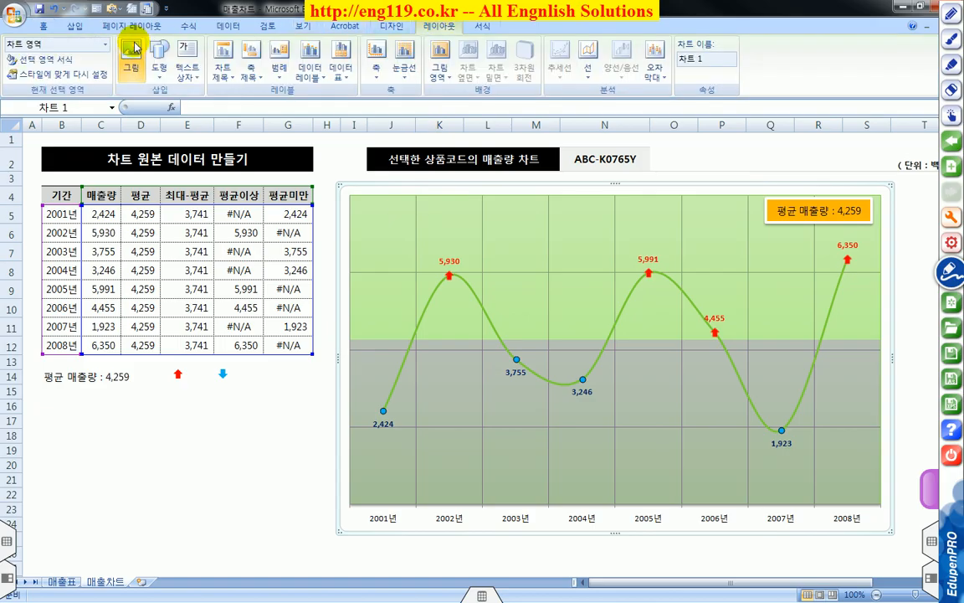
pyautogui.click(106, 44)
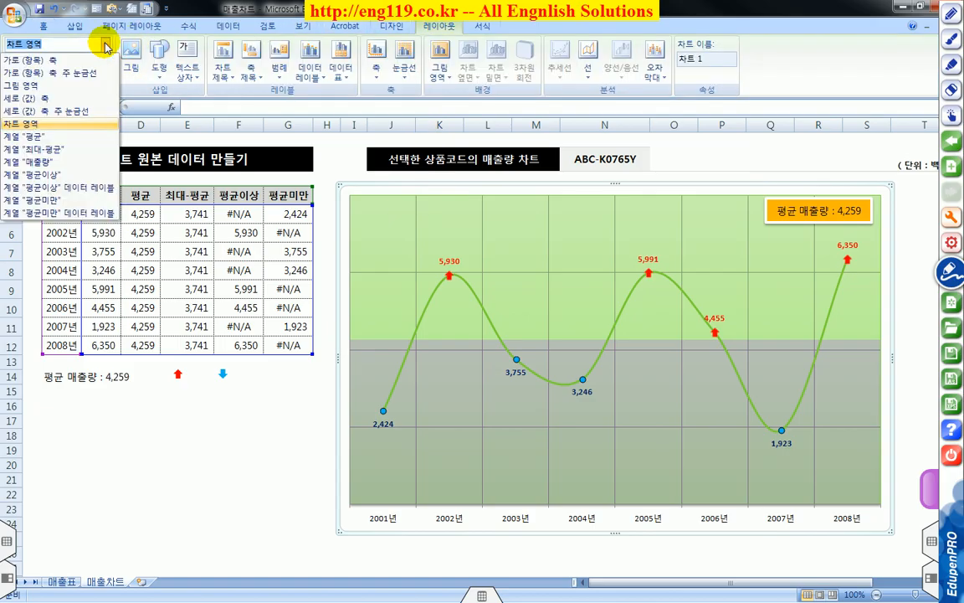
pyautogui.click(62, 202)
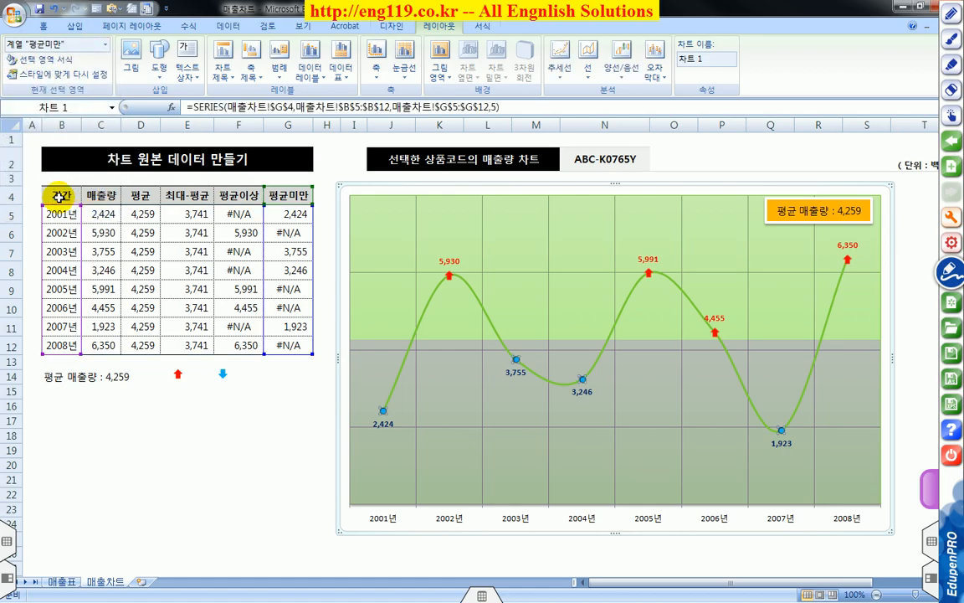
pyautogui.click(46, 28)
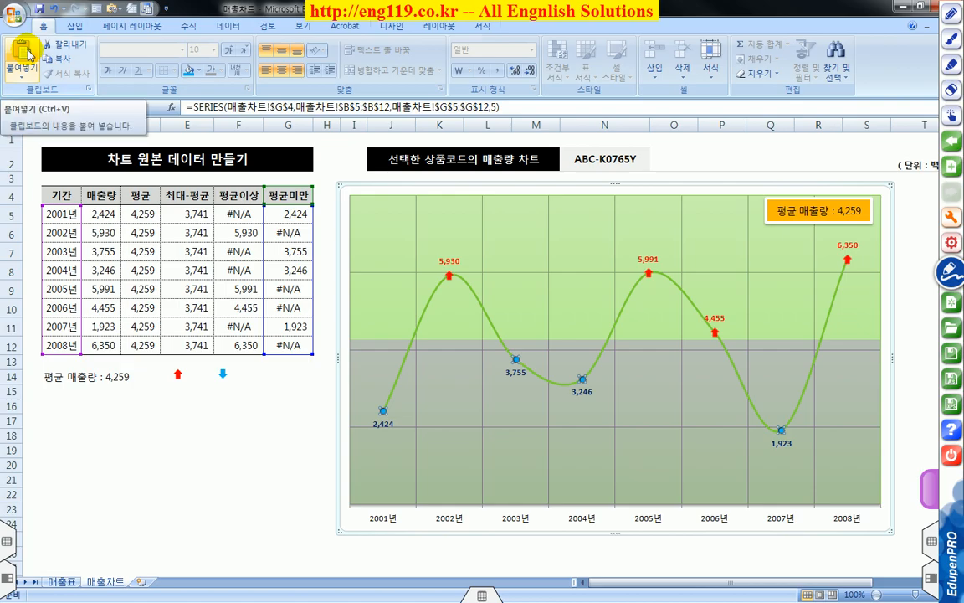
pyautogui.click(29, 54)
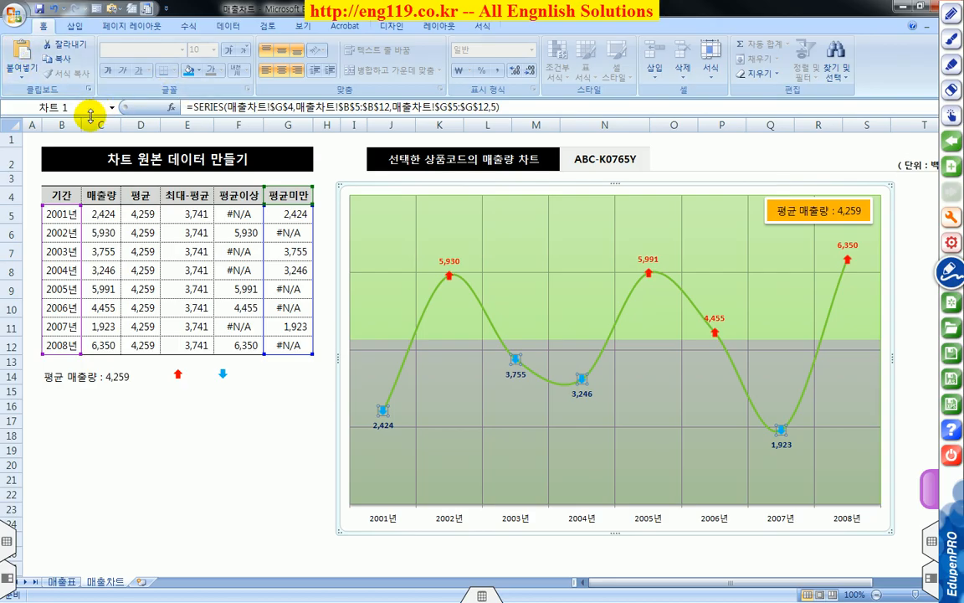
# - Hide columns B through G, which hold the chart's source data and the two arrow shapes
pyautogui.click(64, 125)
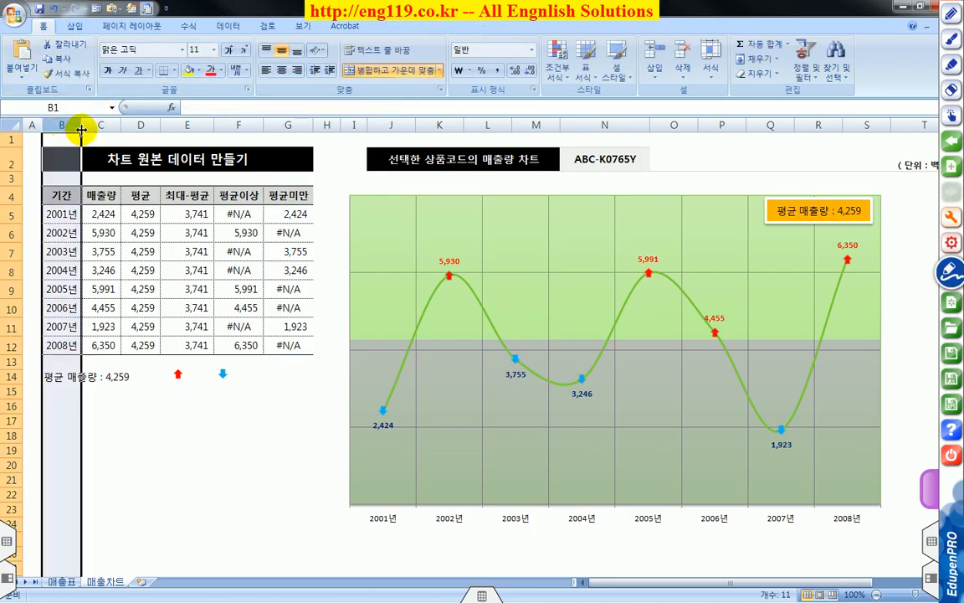
pyautogui.moveTo(62, 124); pyautogui.dragTo(280, 127)
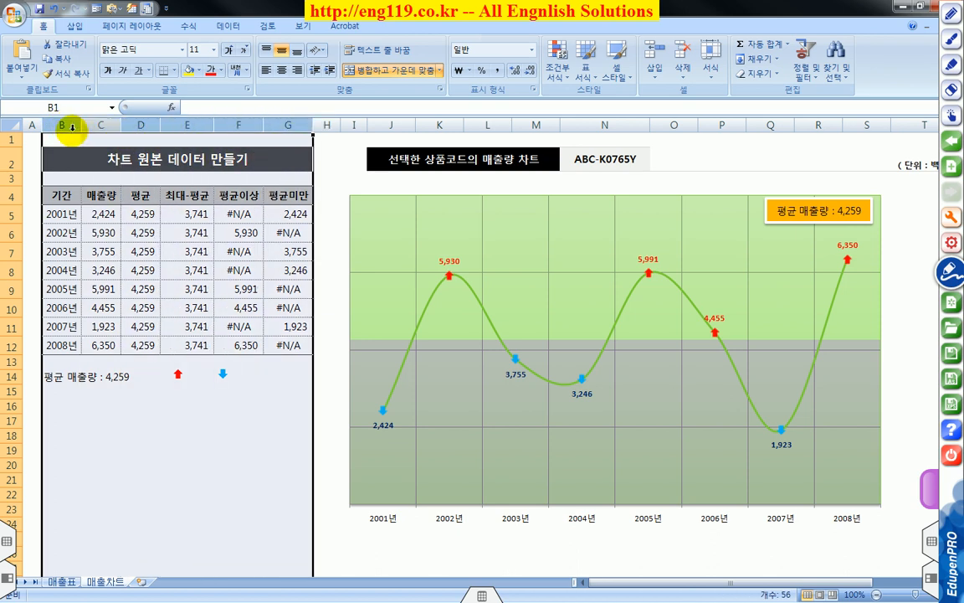
pyautogui.moveTo(65, 125); pyautogui.dragTo(276, 126)
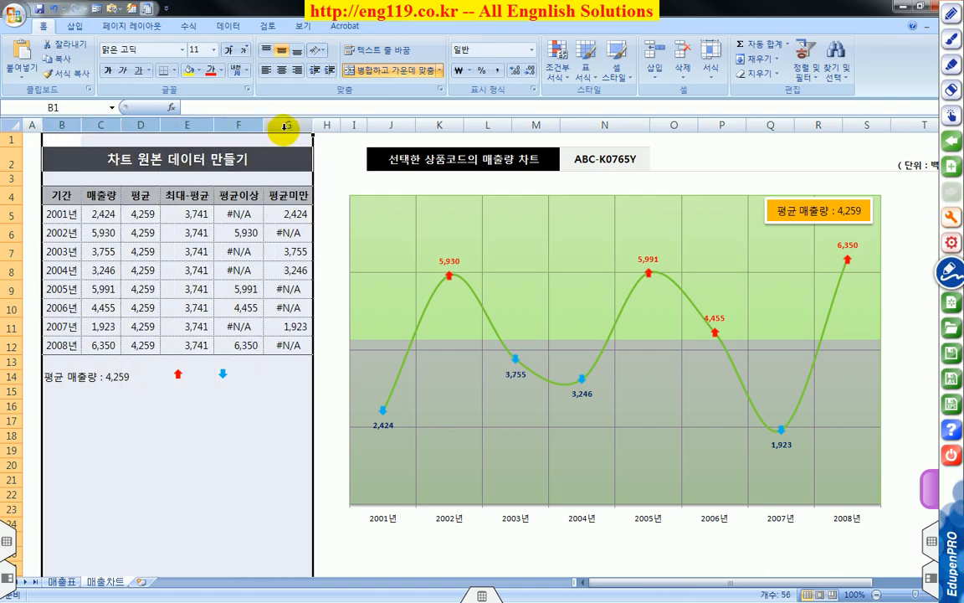
pyautogui.rightClick(279, 128)
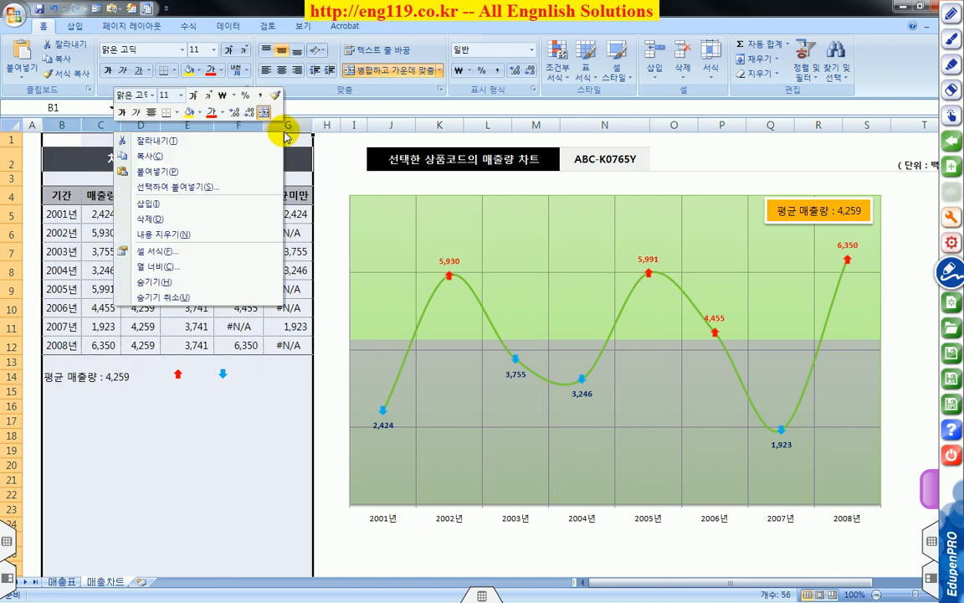
pyautogui.click(171, 284)
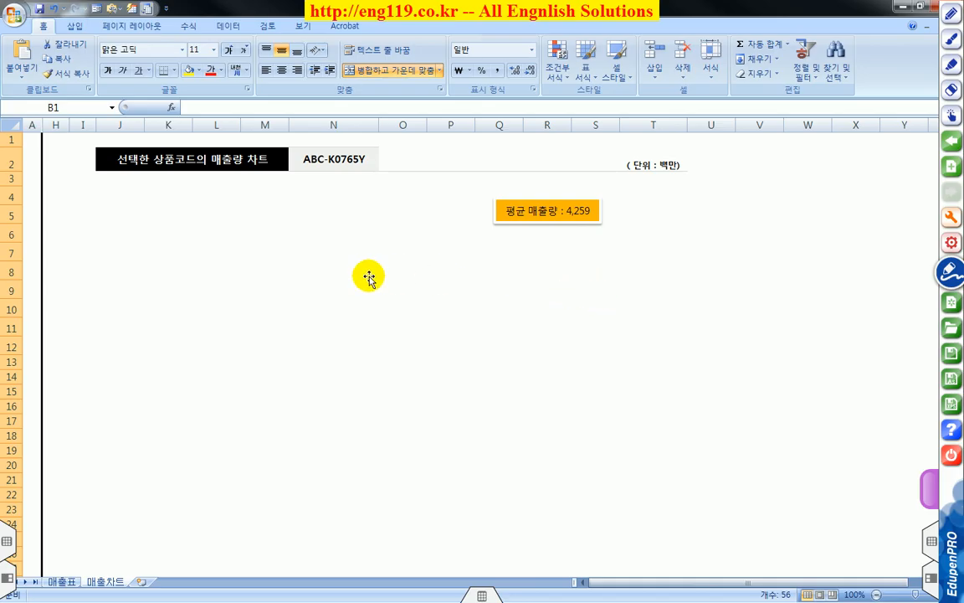
# - Set the chart's data source to show data in hidden rows and columns, and deselect the chart
pyautogui.click(287, 251)
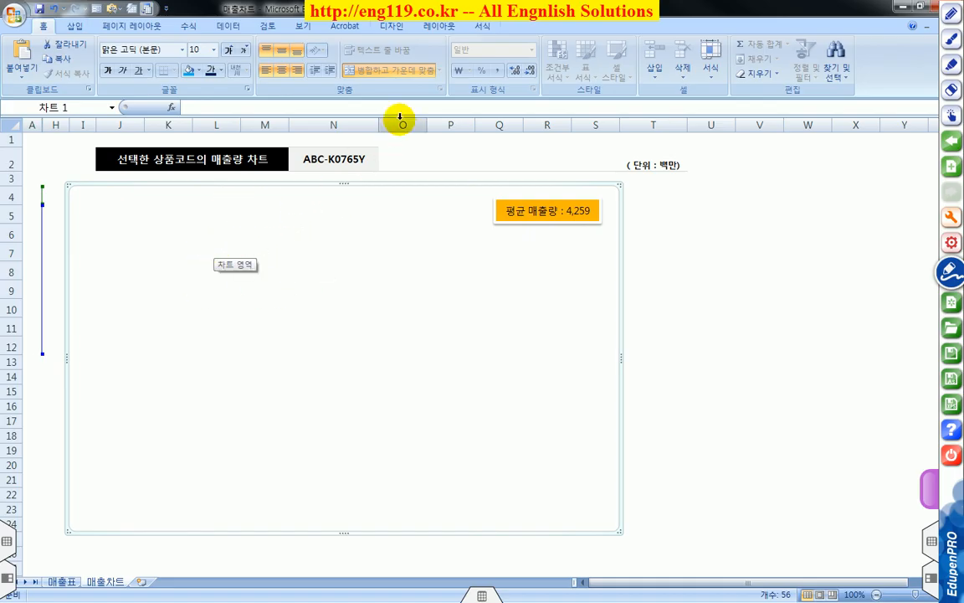
pyautogui.click(393, 27)
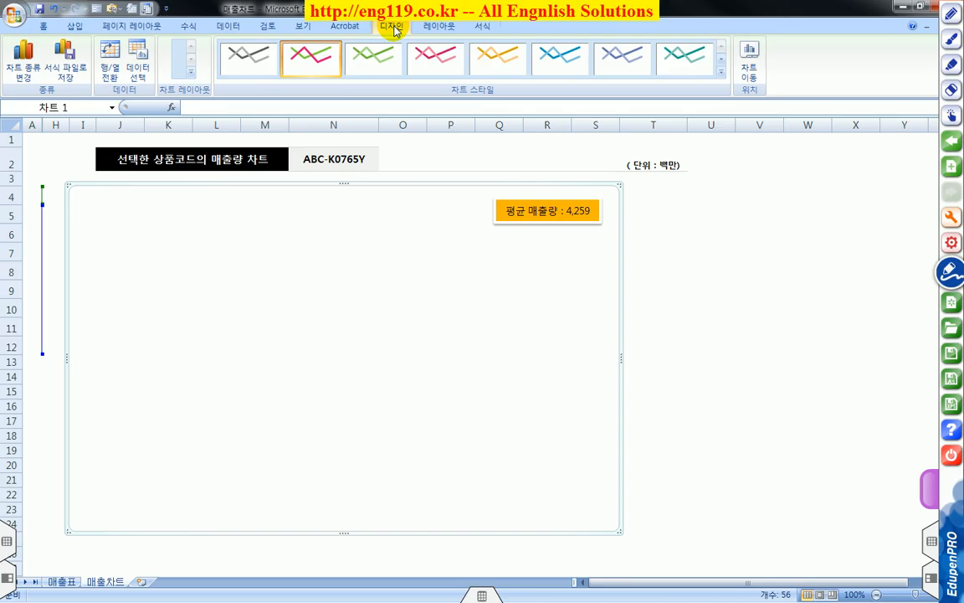
pyautogui.click(140, 75)
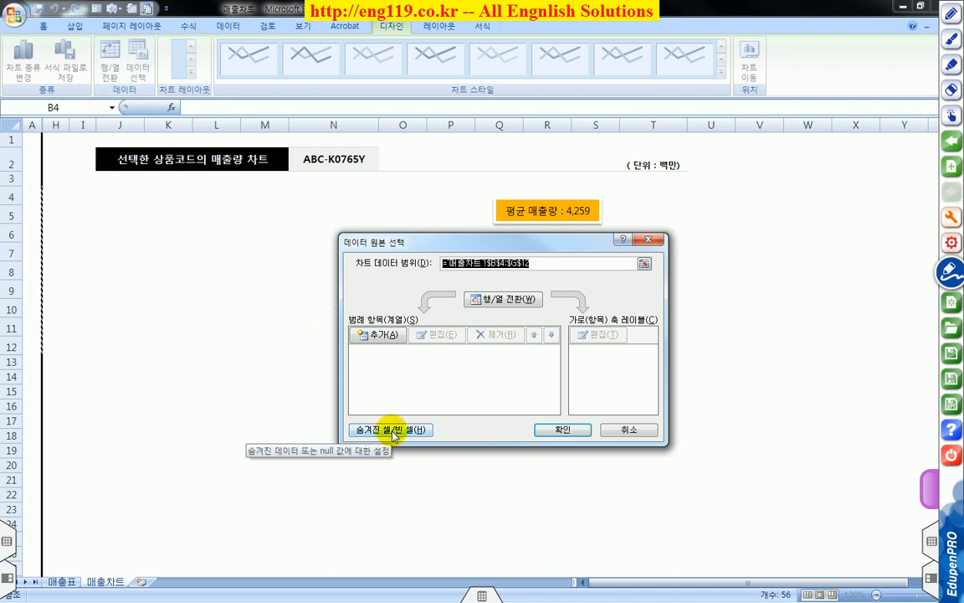
pyautogui.click(392, 432)
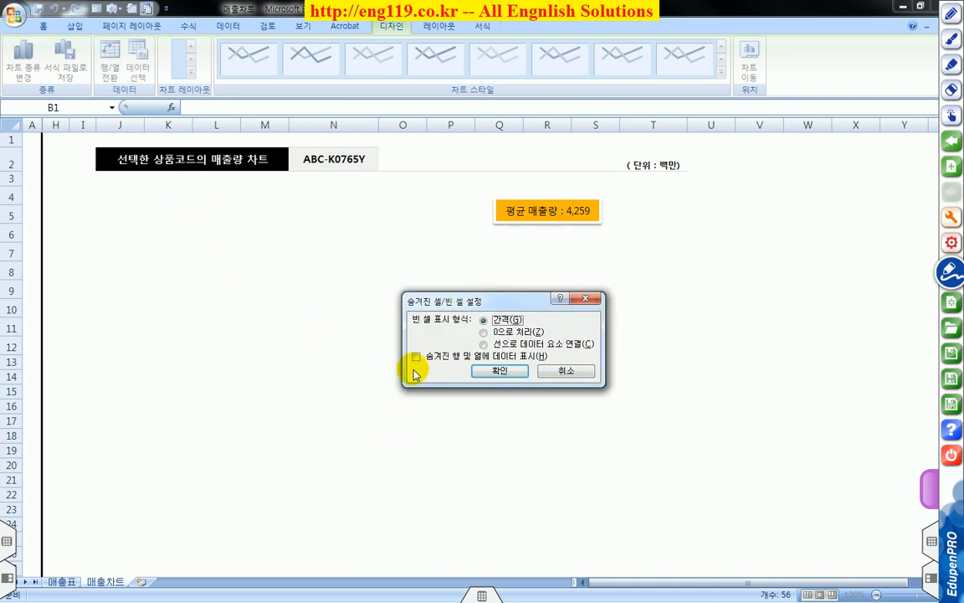
pyautogui.click(417, 358)
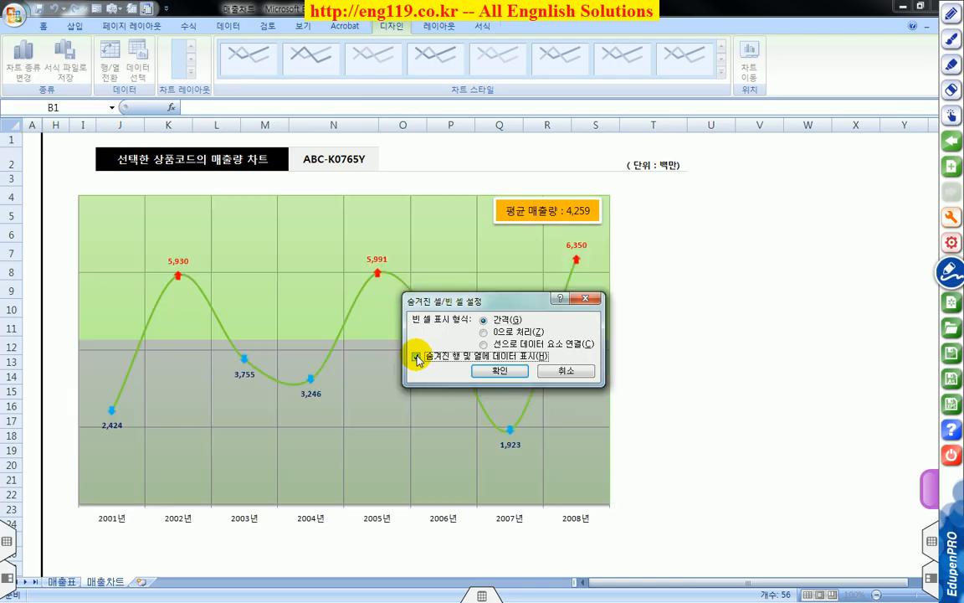
pyautogui.click(509, 372)
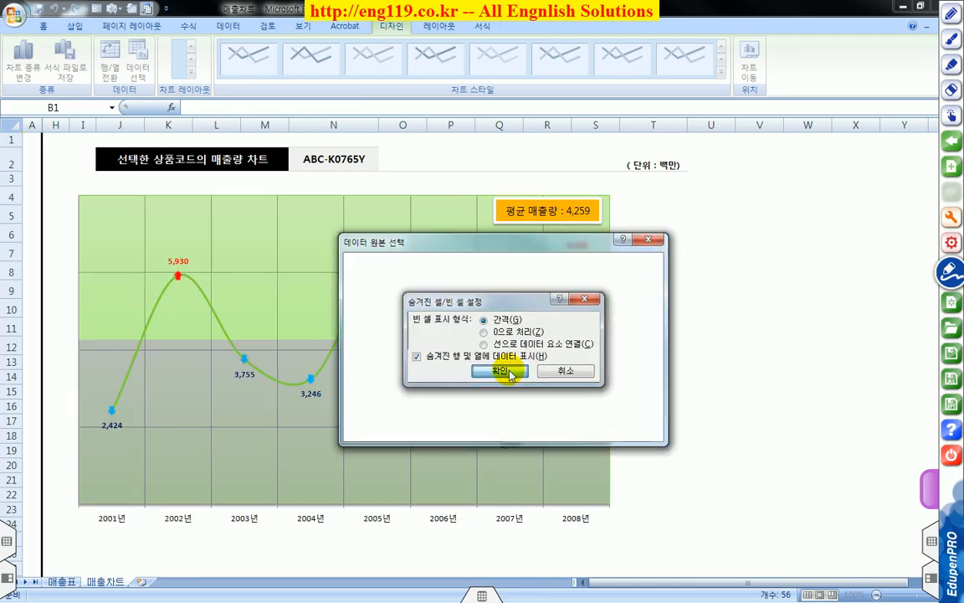
pyautogui.click(577, 431)
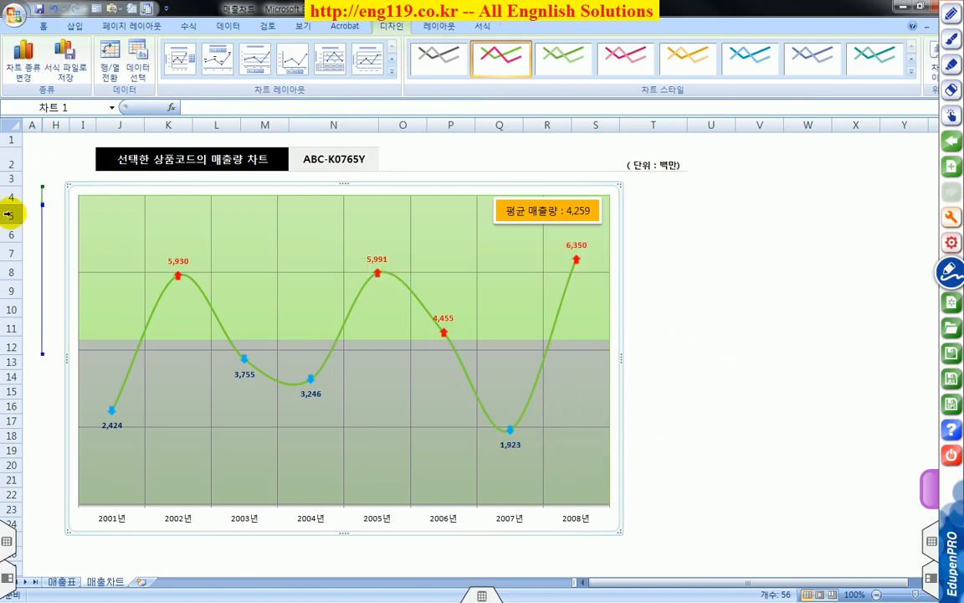
pyautogui.click(708, 318)
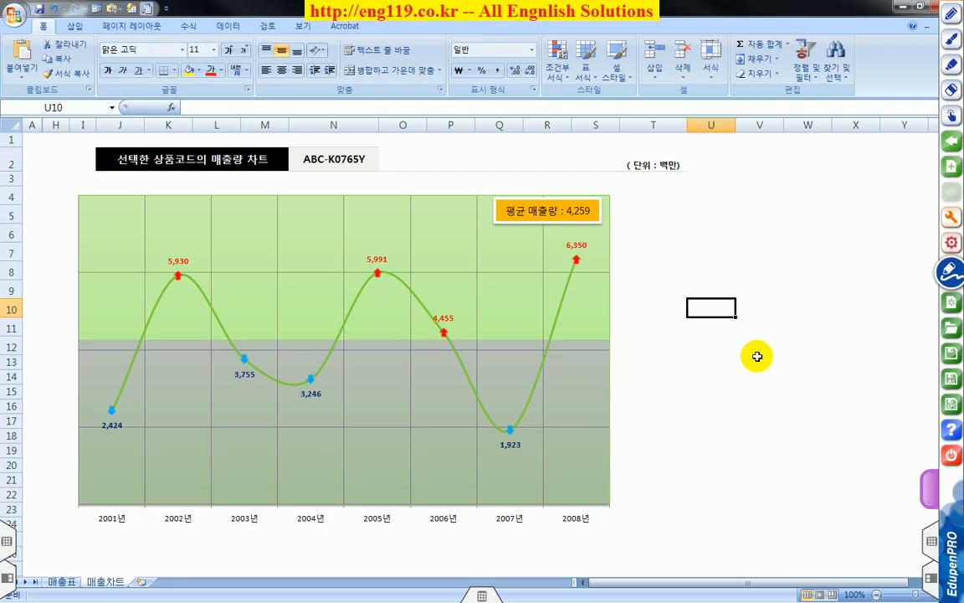
pyautogui.click(394, 158)
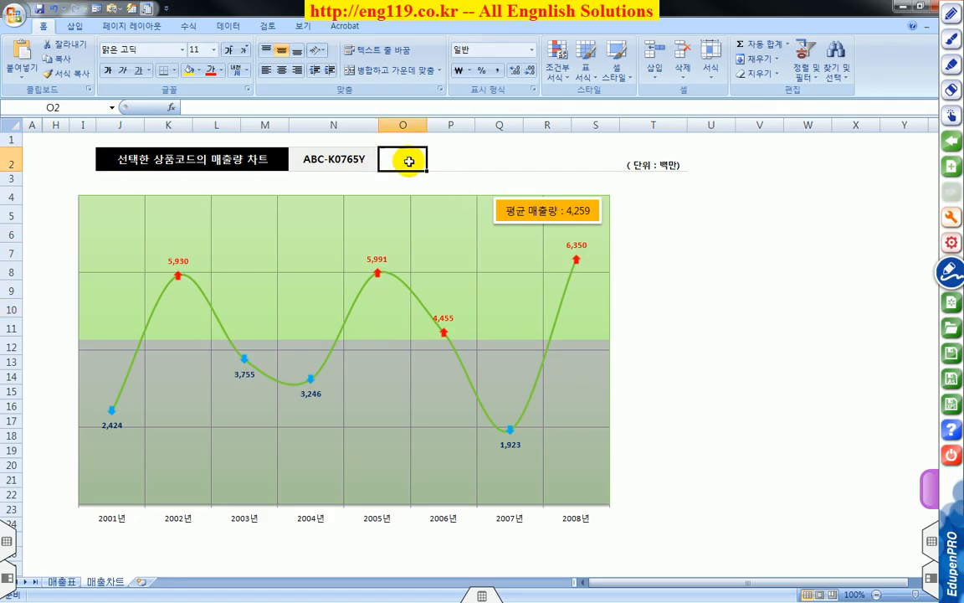
# - Test the dynamic chart by choosing product code ABC-K0640O in cell N2, followed by ABC-K0655J
pyautogui.click(360, 158)
pyautogui.click(384, 165)
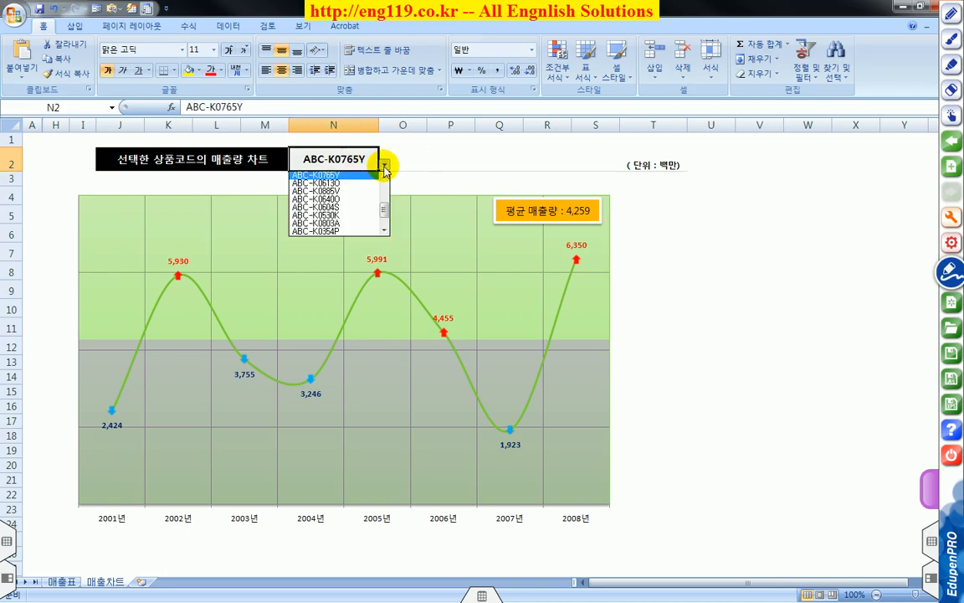
pyautogui.click(348, 205)
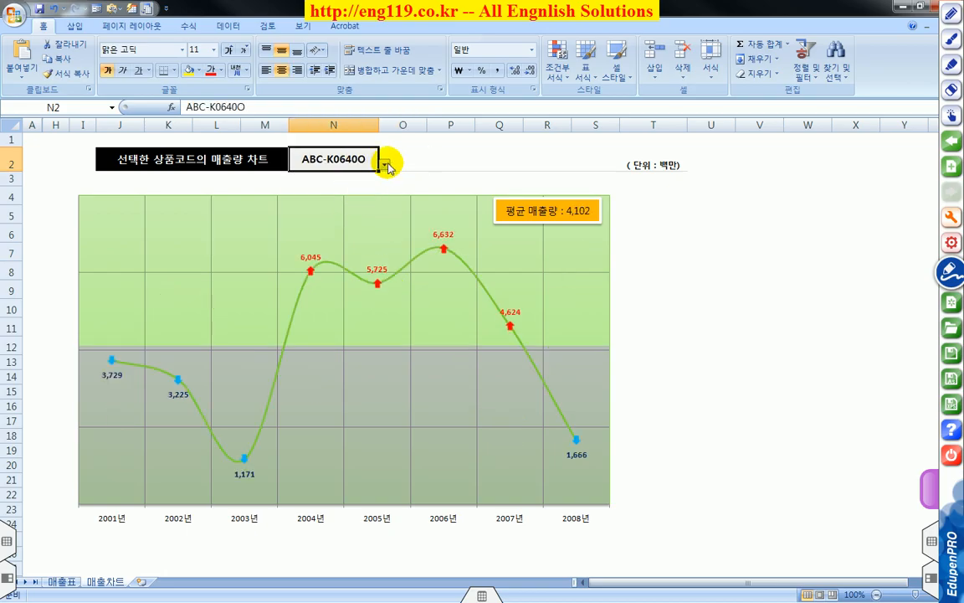
pyautogui.click(384, 165)
pyautogui.click(348, 223)
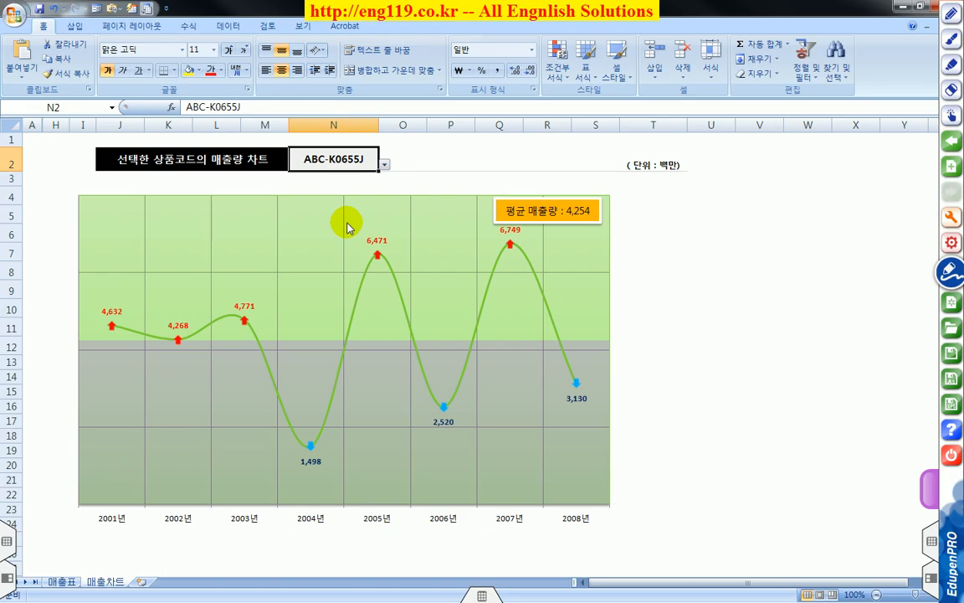
# - Choose product code ABC-K0613O in cell N2 and move the selection to empty cell T12 beside the chart
pyautogui.click(385, 164)
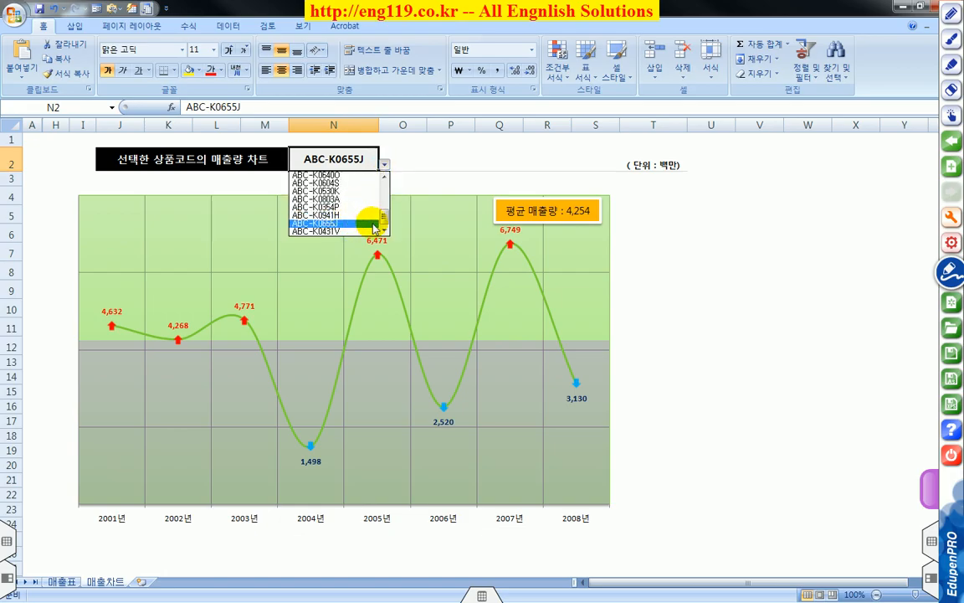
pyautogui.moveTo(384, 218); pyautogui.dragTo(388, 207)
pyautogui.click(358, 210)
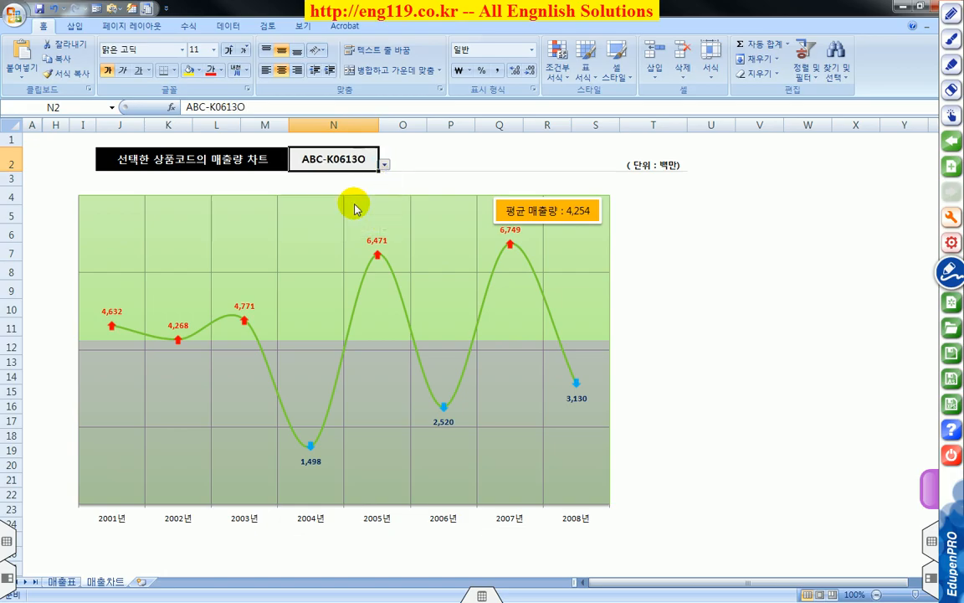
pyautogui.click(657, 340)
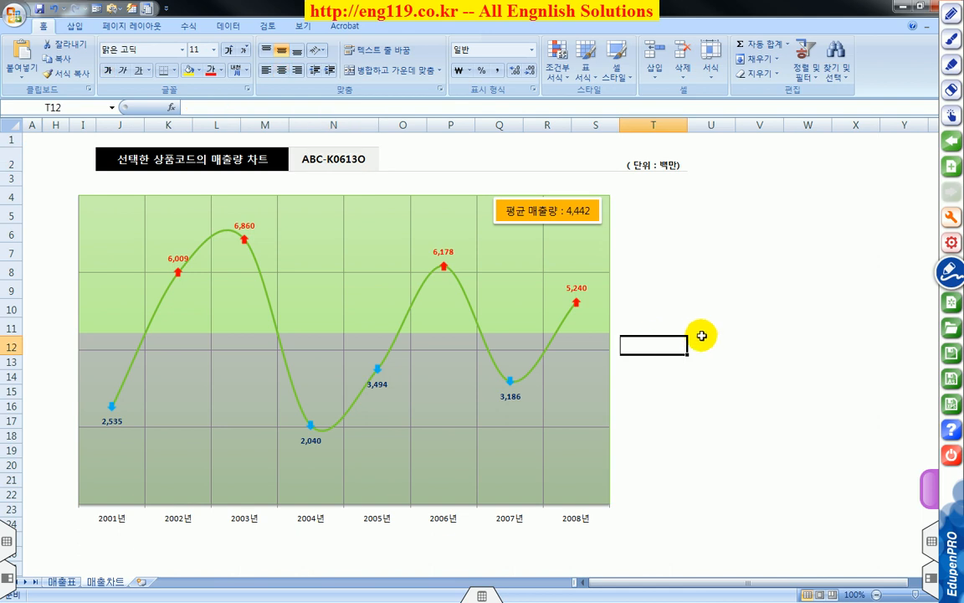